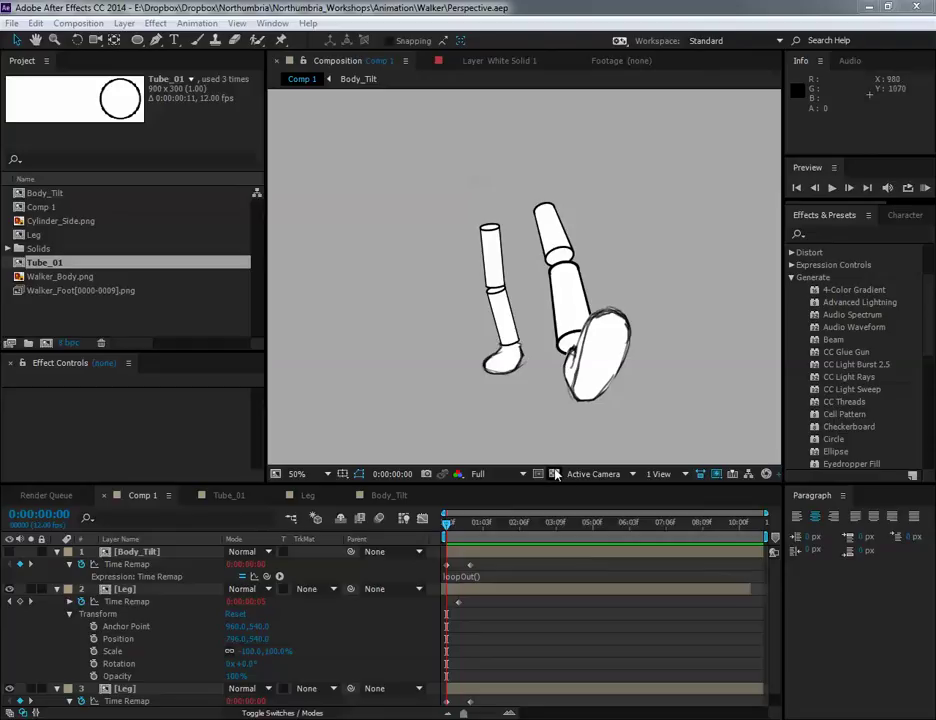
Preview the walk cycle in Comp 1 and scrub through its timeline to 0:00:06:04.
{"action": "key", "text": "space"}
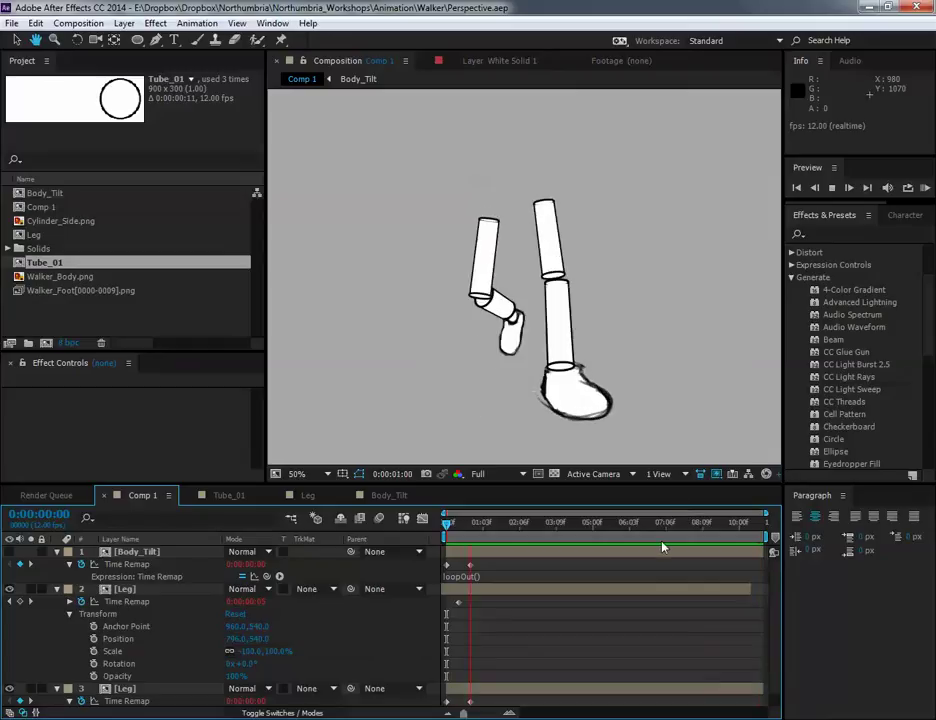
{"action": "key", "text": "space"}
{"action": "left_click_drag", "start_coordinate": [555, 542], "coordinate": [633, 540]}
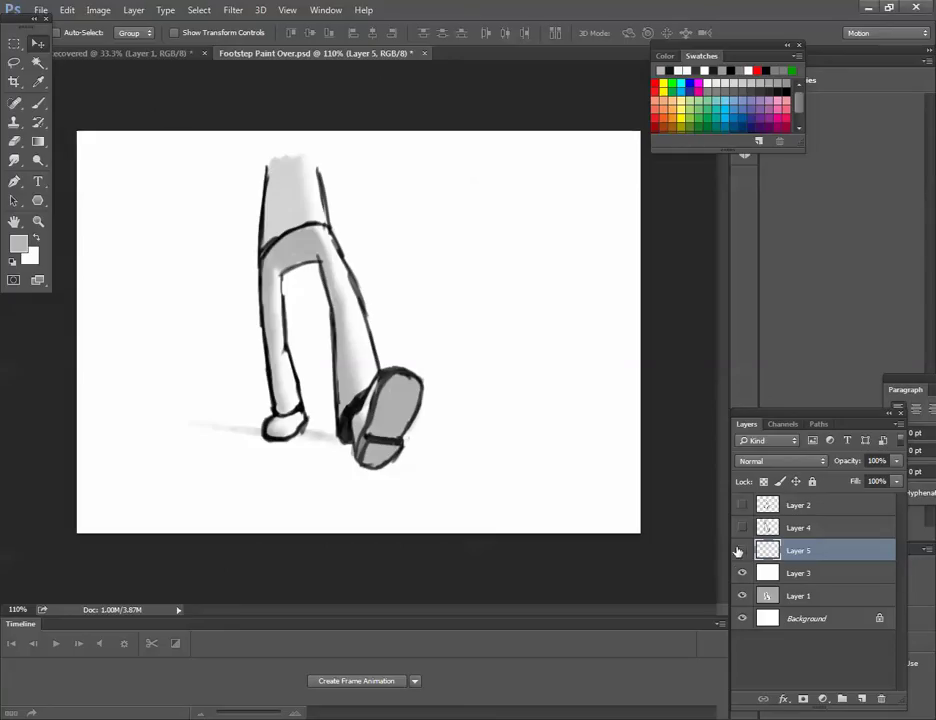
Switch to Photoshop, hide Layer 5 and Layer 3 in Footstep Paint Over.psd, and toggle Layer 2's visibility to compare the paint-over with the legs.
{"action": "left_click_drag", "start_coordinate": [741, 551], "coordinate": [741, 572]}
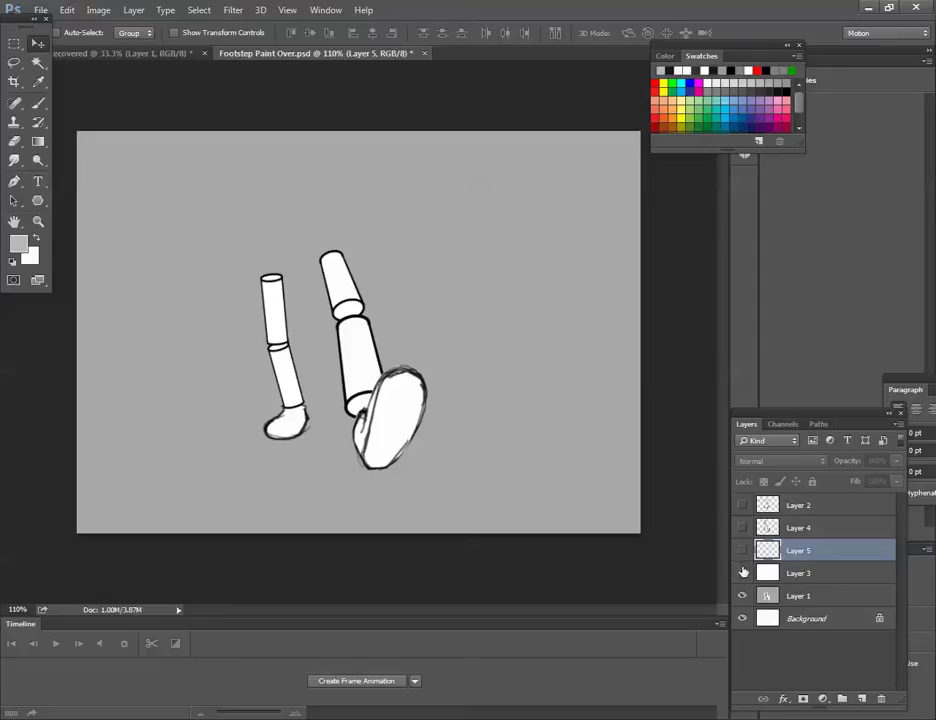
{"action": "left_click_drag", "start_coordinate": [742, 505], "coordinate": [742, 504]}
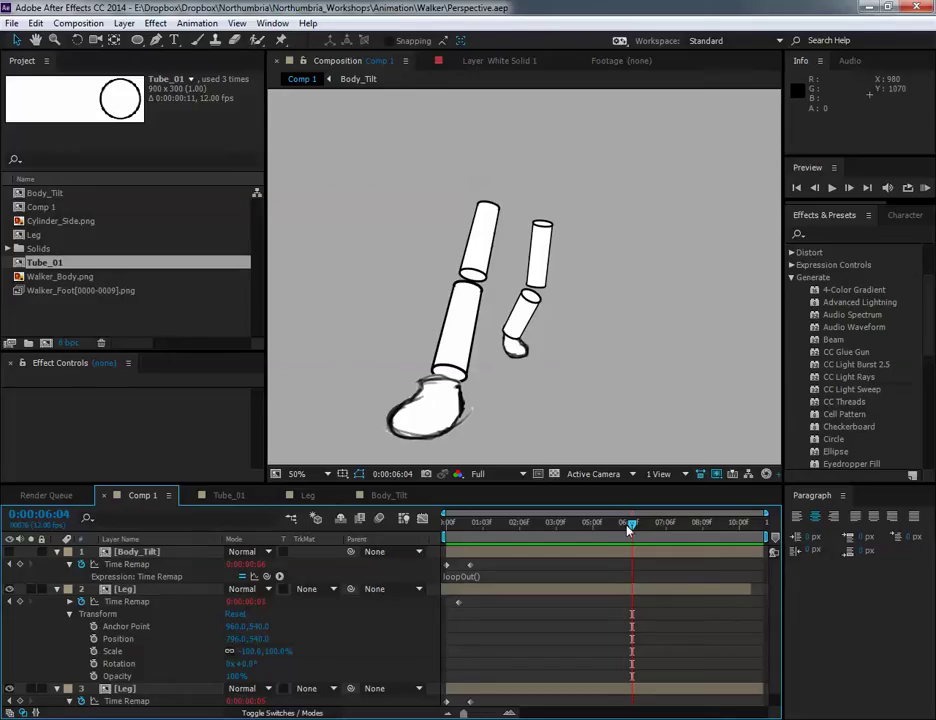
Switch to After Effects, preview the walk in Comp 1, and open the nested Leg composition to play it from the start.
{"action": "key", "text": "KP_0"}
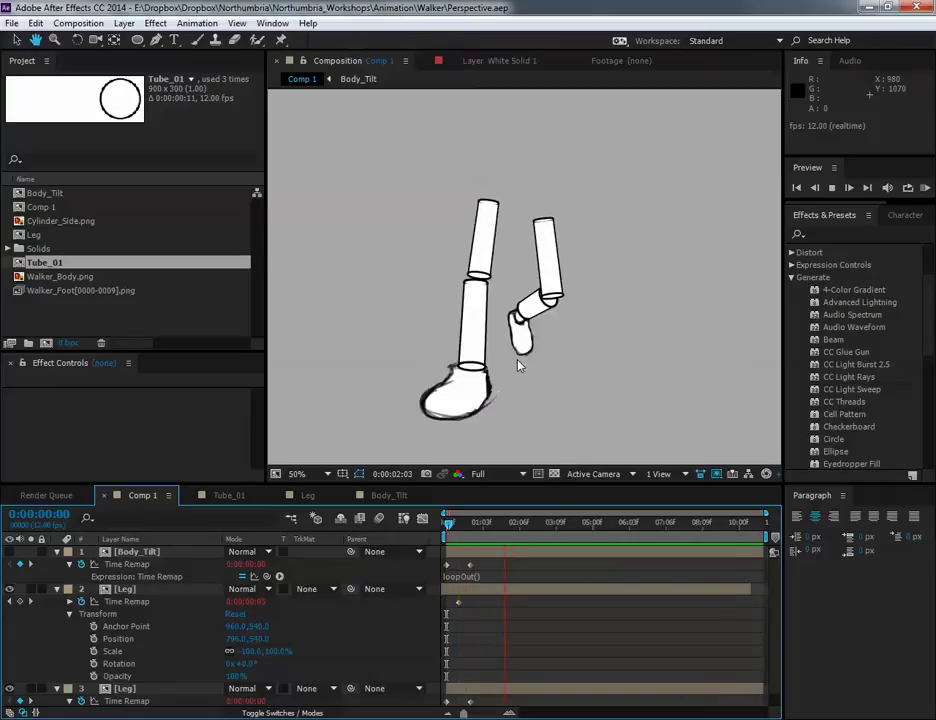
{"action": "key", "text": "space"}
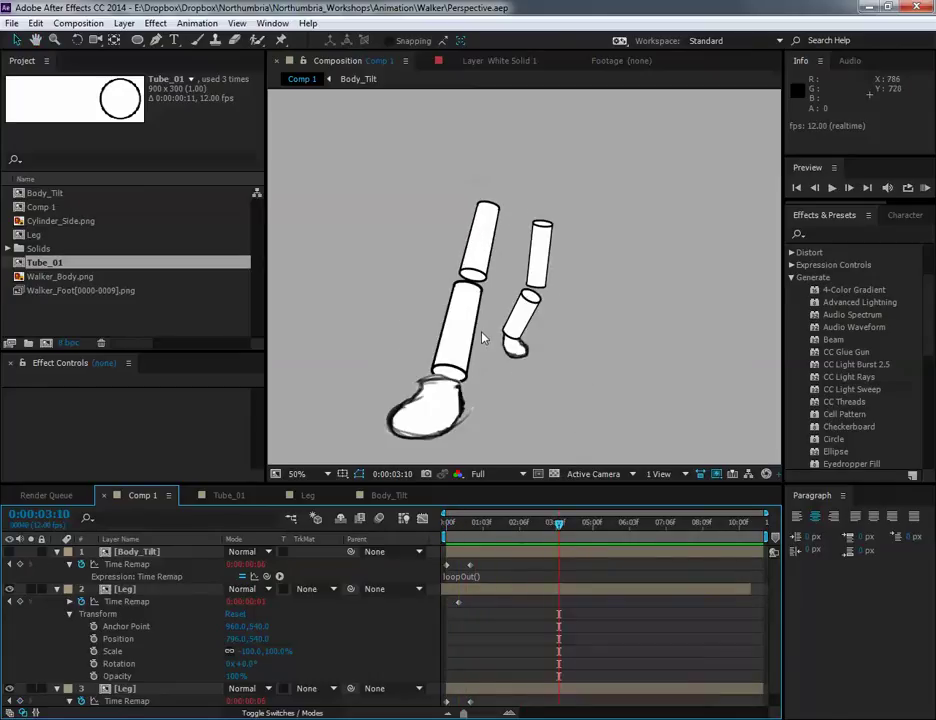
{"action": "left_click", "coordinate": [466, 339]}
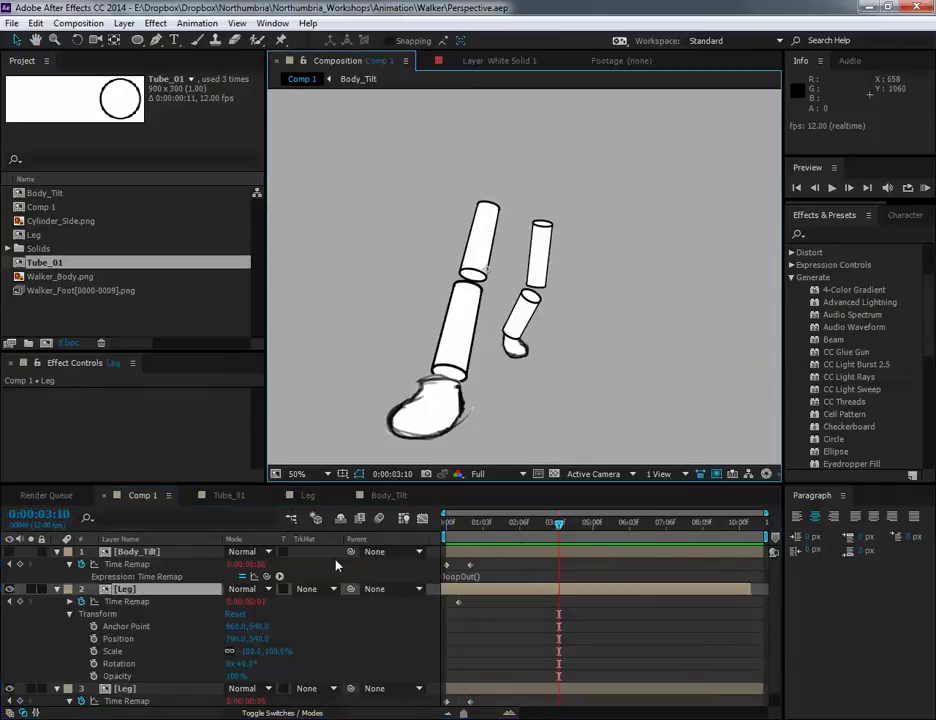
{"action": "double_click", "coordinate": [180, 589]}
{"action": "left_click_drag", "start_coordinate": [630, 522], "coordinate": [447, 522]}
{"action": "key", "text": "space"}
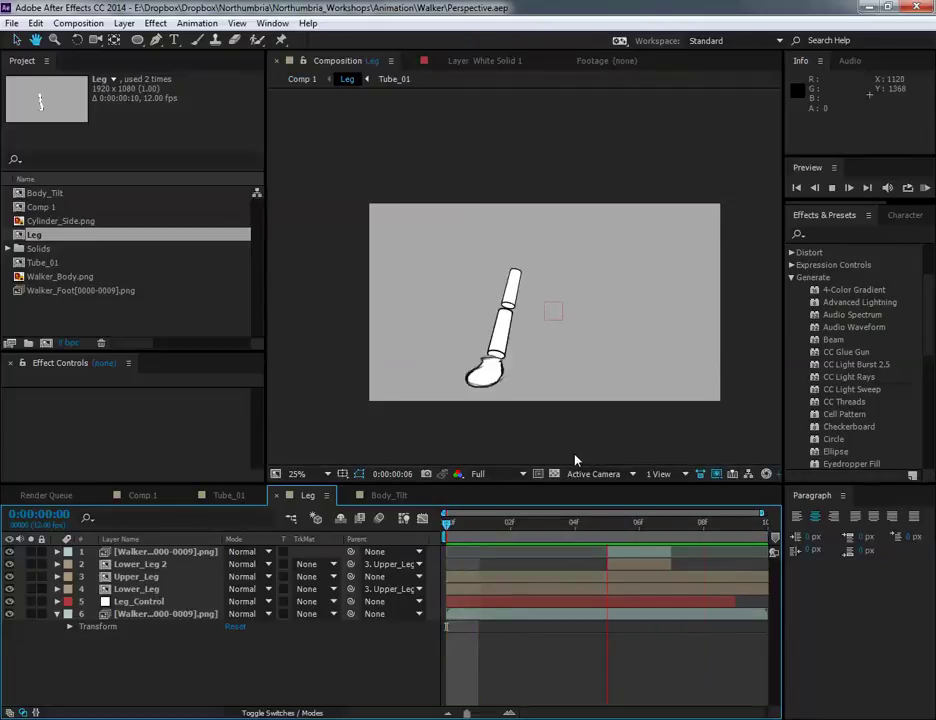
Return to Comp 1 and preview both legs walking from the first frame.
{"action": "left_click", "coordinate": [145, 496]}
{"action": "left_click_drag", "start_coordinate": [512, 524], "coordinate": [533, 524]}
{"action": "key", "text": "space"}
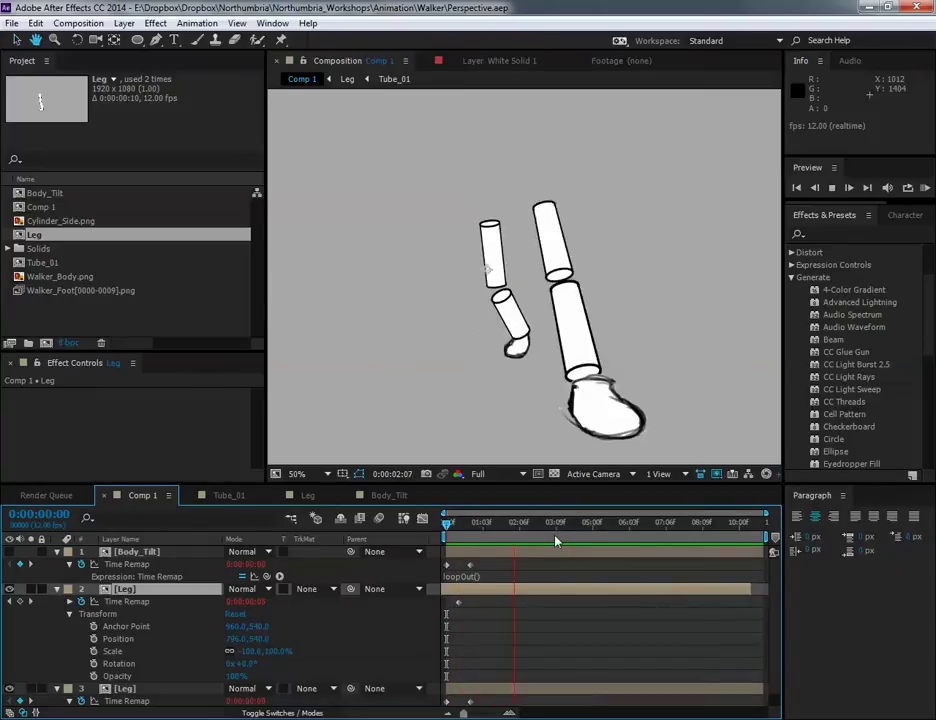
{"action": "key", "text": "space"}
Open the Tube_01 composition from the upper leg in Leg and scrub the tube's turn back to its first frame.
{"action": "left_click", "coordinate": [304, 496]}
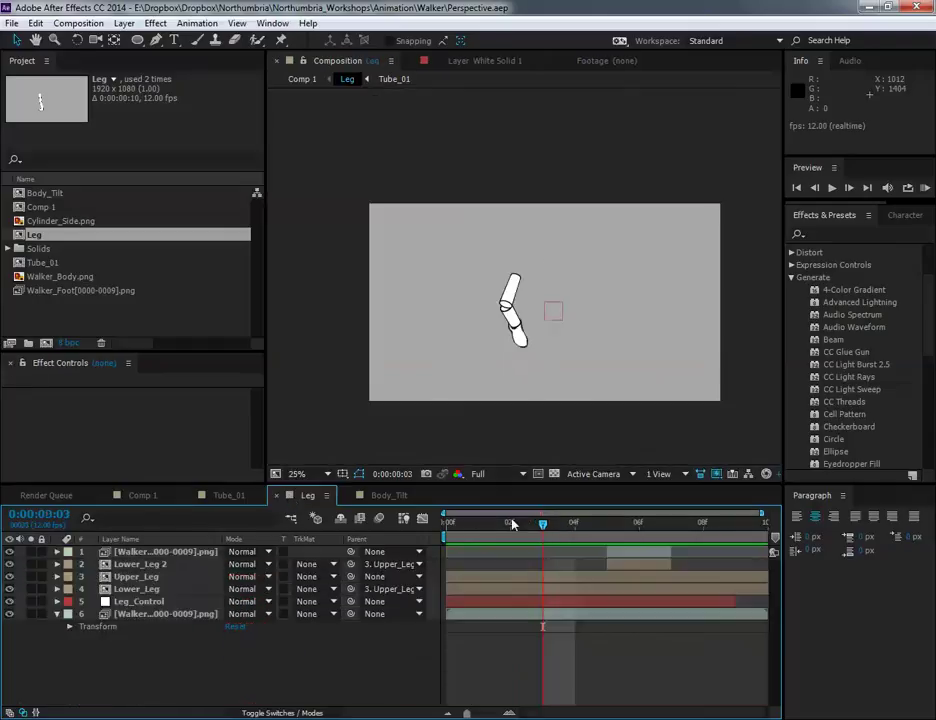
{"action": "left_click", "coordinate": [513, 282]}
{"action": "scroll", "coordinate": [516, 299], "scroll_direction": "up", "scroll_amount": 2}
{"action": "double_click", "coordinate": [504, 289]}
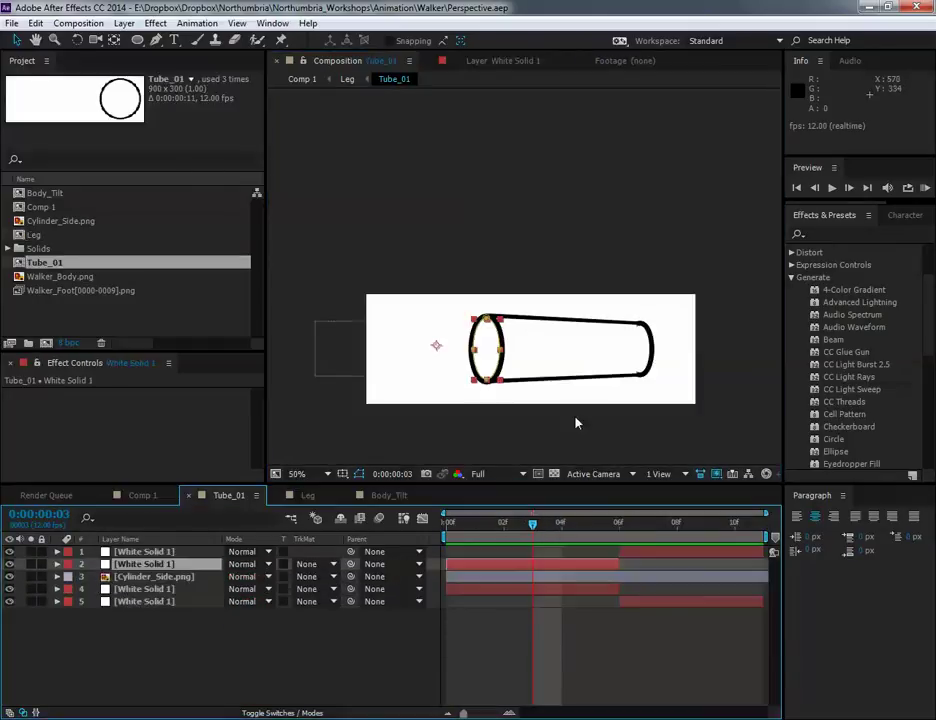
{"action": "left_click_drag", "start_coordinate": [535, 527], "coordinate": [118, 496]}
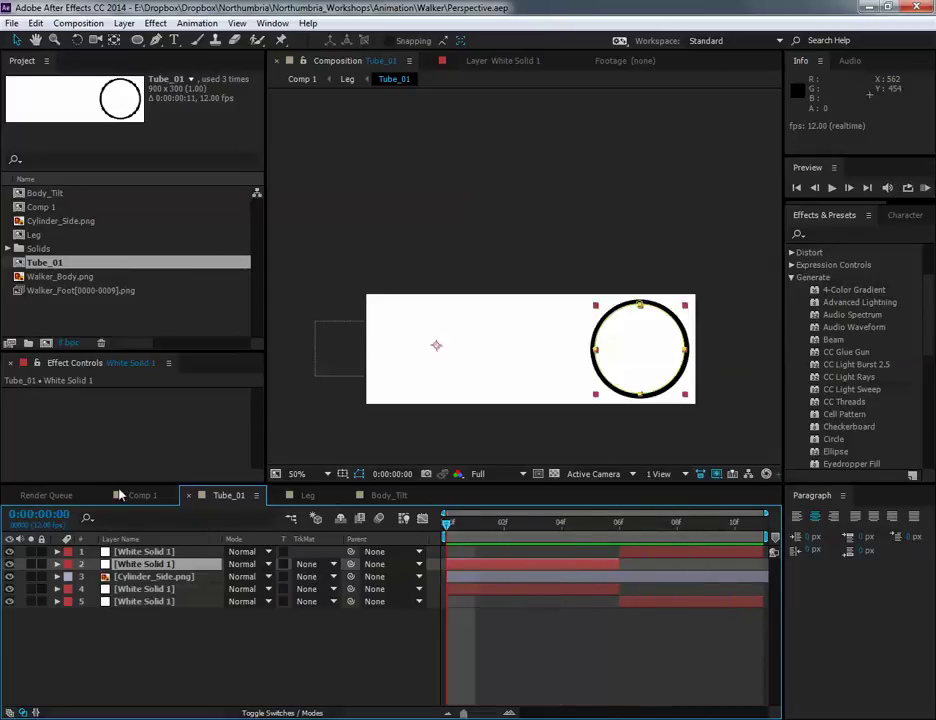
Reveal the Upper_Leg and Lower_Leg slider controls and keyframes of the Leg_Control layer in the Leg composition.
{"action": "left_click", "coordinate": [313, 496]}
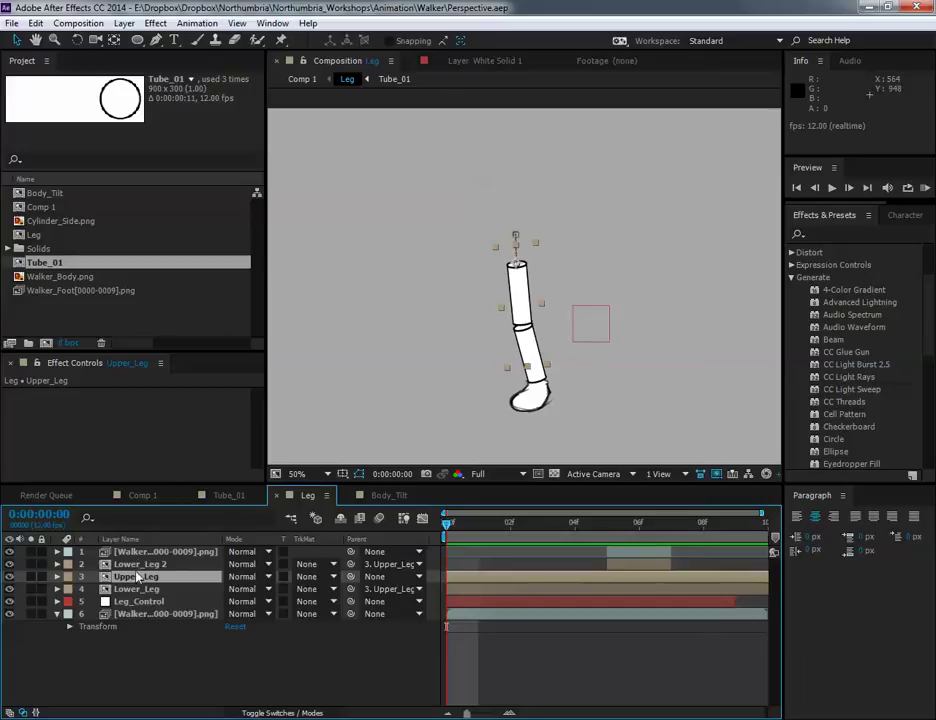
{"action": "left_click", "coordinate": [131, 602]}
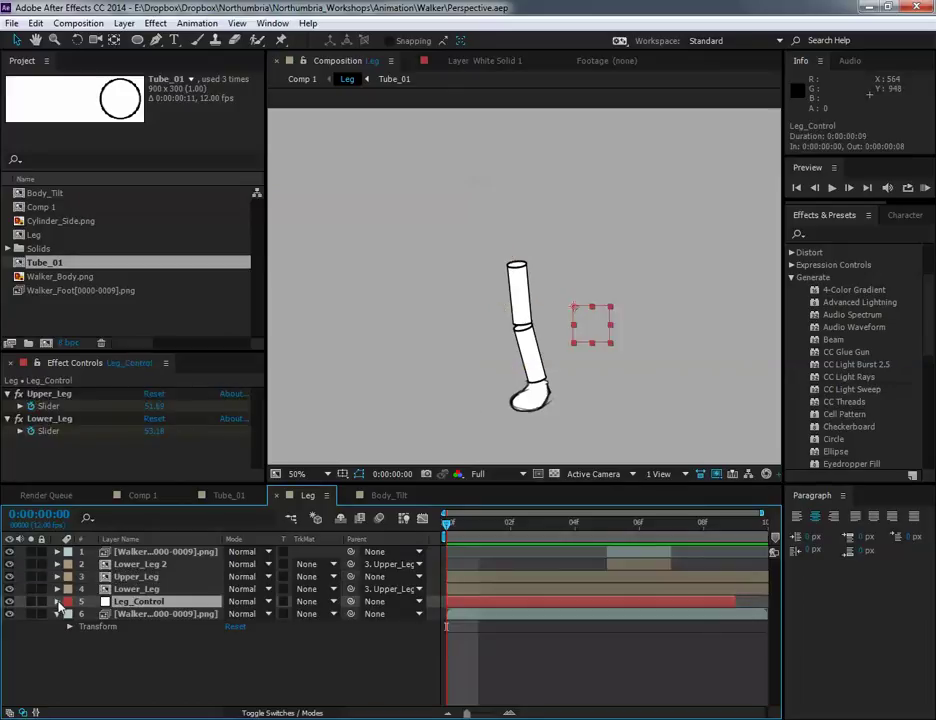
{"action": "left_click", "coordinate": [58, 603]}
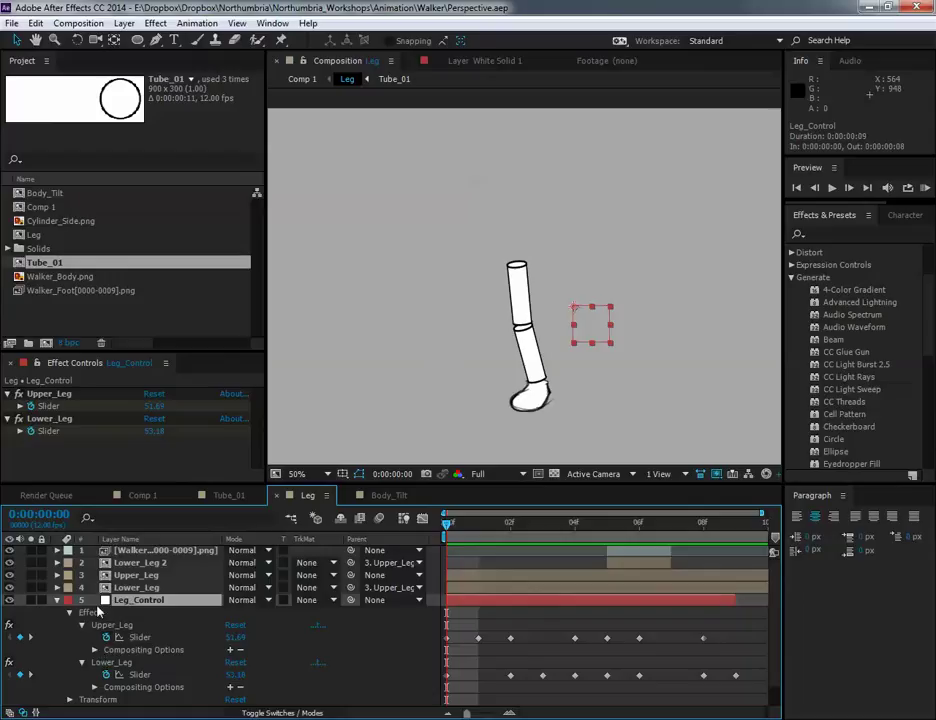
{"action": "left_click", "coordinate": [20, 406]}
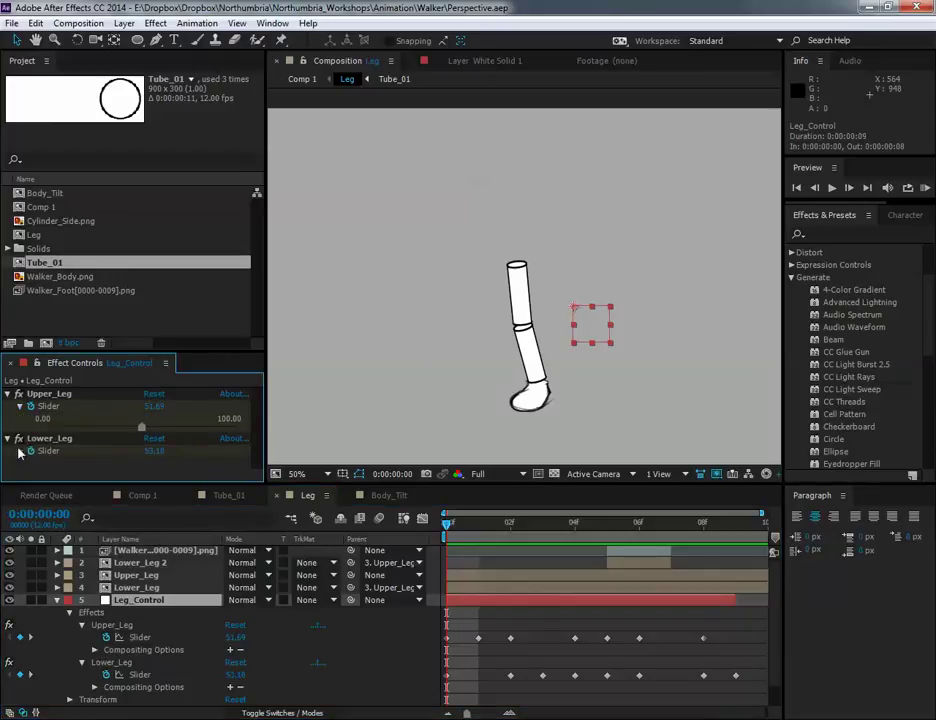
{"action": "left_click", "coordinate": [19, 451]}
Try adjusting the Upper_Leg and Lower_Leg sliders on the first frame, and undo both changes.
{"action": "left_click_drag", "start_coordinate": [141, 430], "coordinate": [136, 472]}
{"action": "key", "text": "ctrl+z"}
{"action": "key", "text": "ctrl+z"}
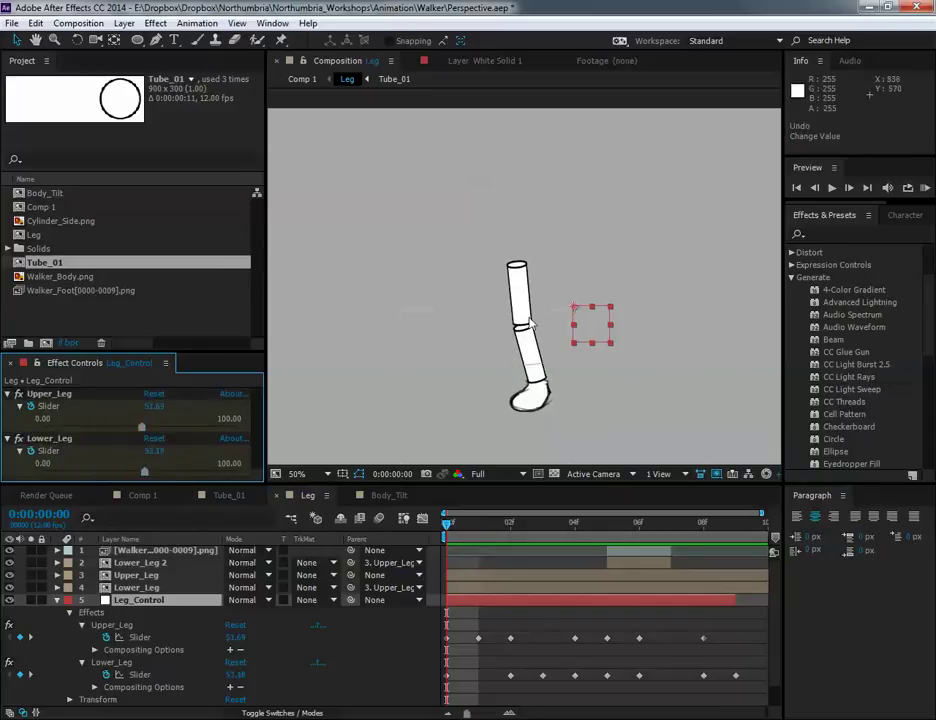
Examine the leg segments while previewing the Leg composition, and stop at frame 3 with the upper leg selected.
{"action": "left_click", "coordinate": [531, 376]}
{"action": "left_click", "coordinate": [533, 323]}
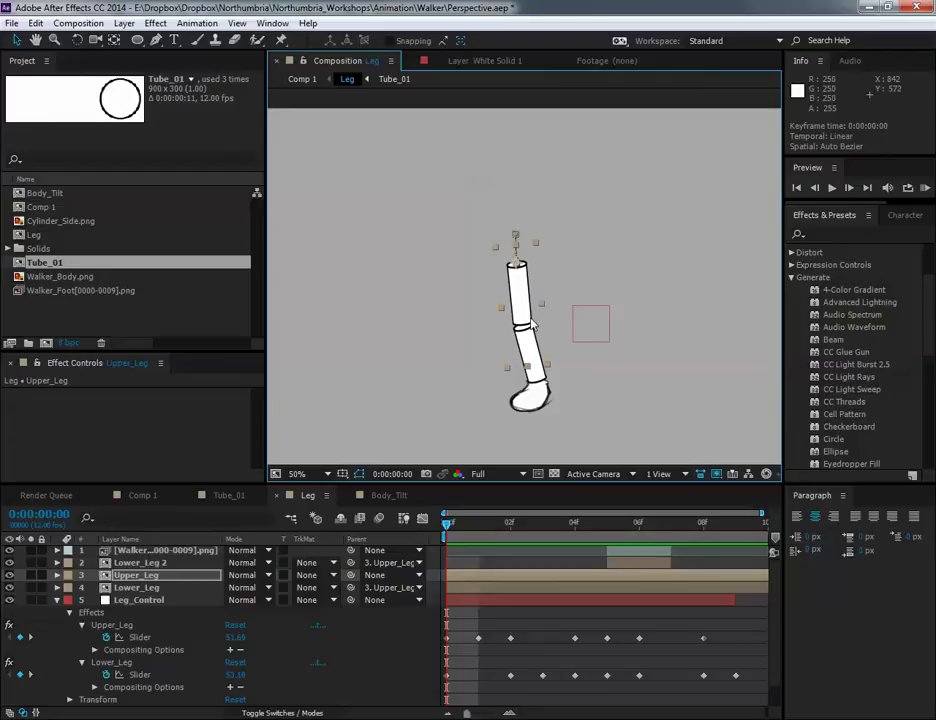
{"action": "left_click_drag", "start_coordinate": [450, 526], "coordinate": [392, 536]}
{"action": "key", "text": "space"}
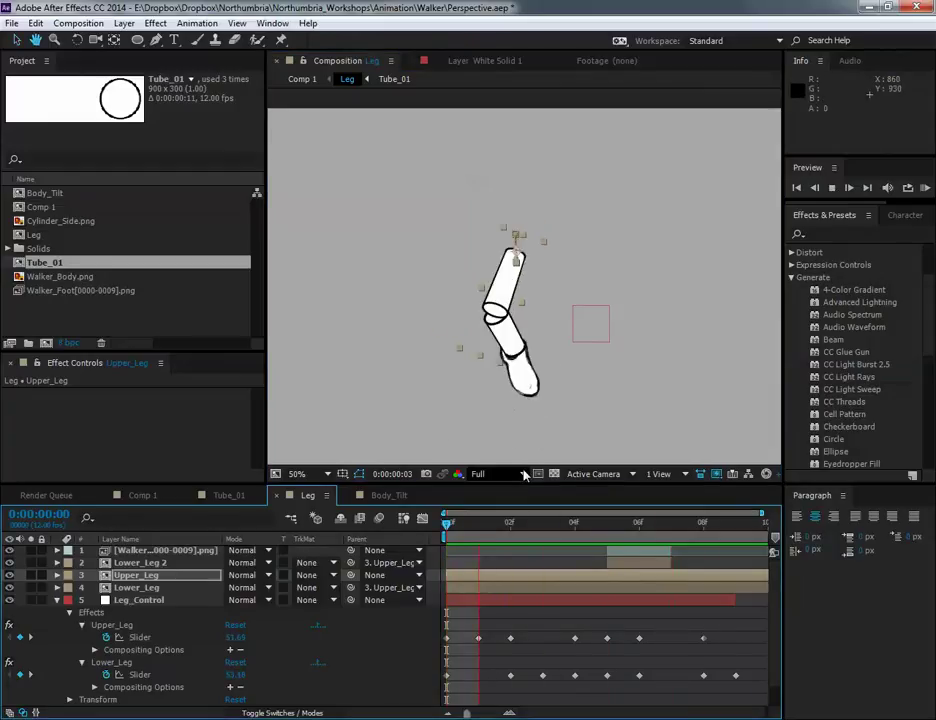
{"action": "left_click", "coordinate": [549, 530]}
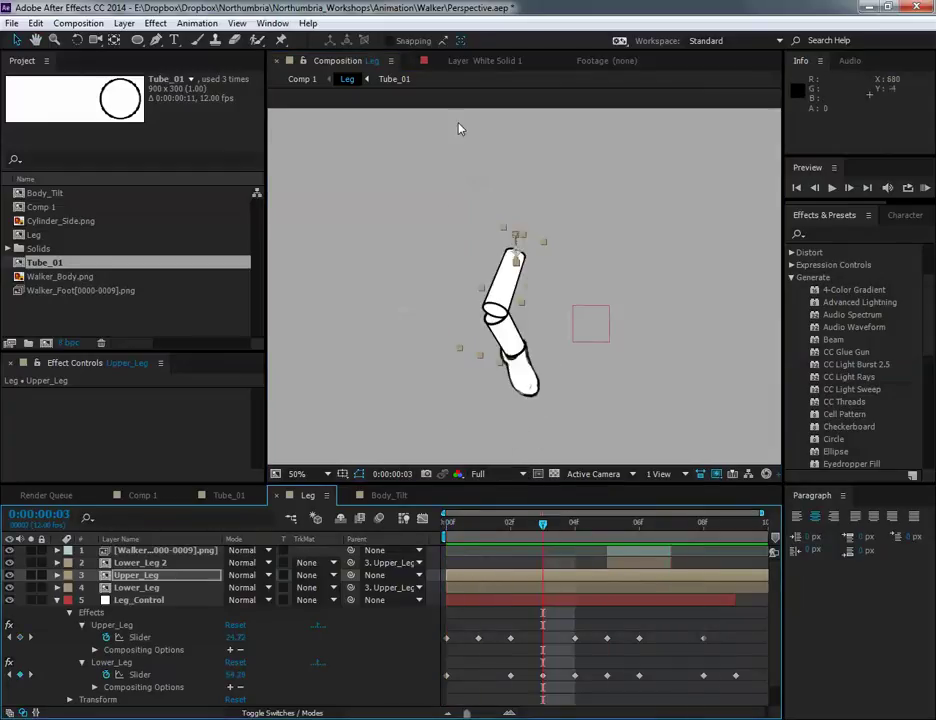
{"action": "left_click", "coordinate": [498, 295]}
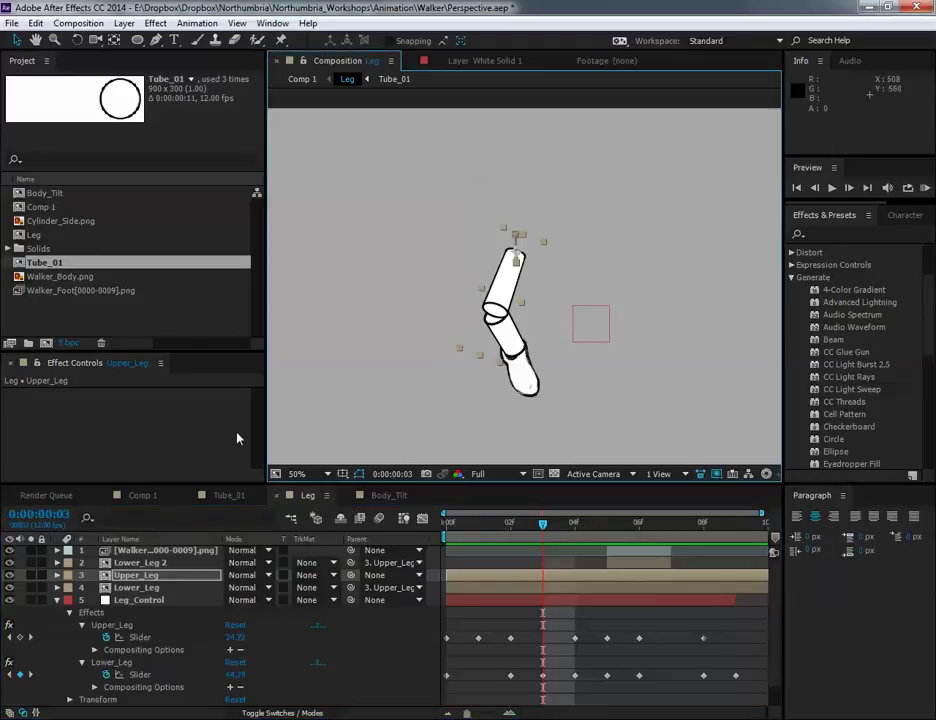
Try setting Leg_Control's Upper_Leg slider to 0 at frame 3, and undo the change.
{"action": "left_click", "coordinate": [137, 600]}
{"action": "left_click_drag", "start_coordinate": [89, 430], "coordinate": [40, 429]}
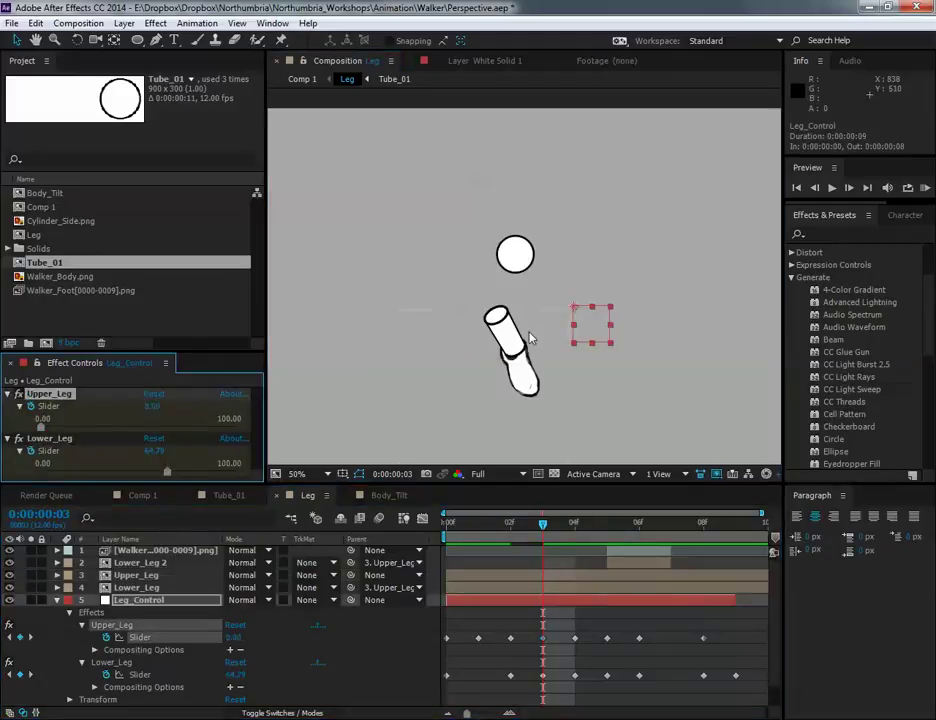
{"action": "key", "text": "ctrl+z"}
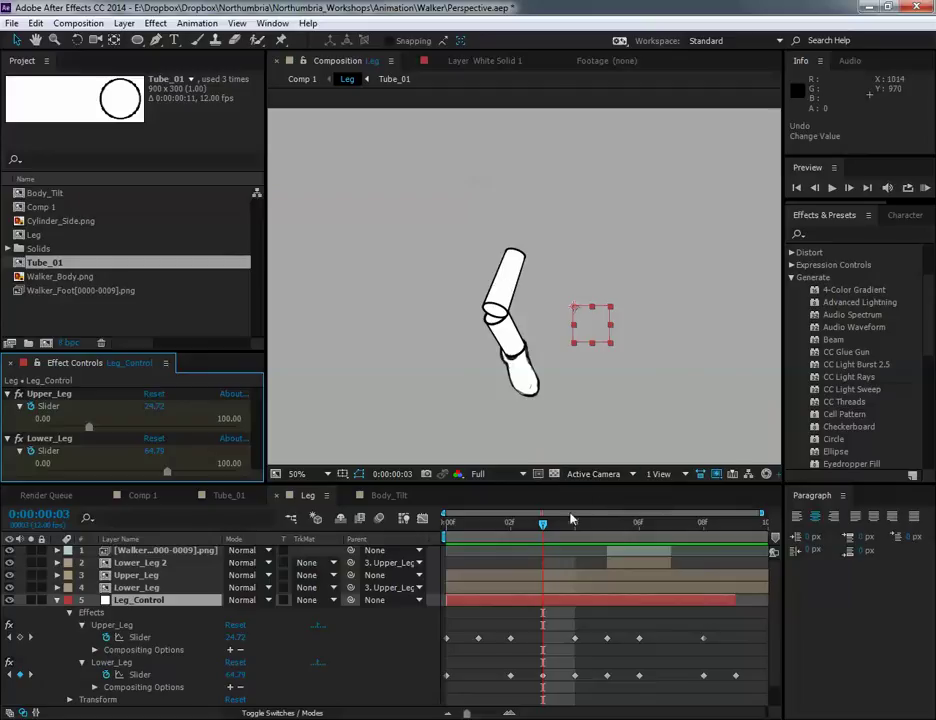
Preview the leg animation from the start and return the playhead to the first frame.
{"action": "left_click_drag", "start_coordinate": [543, 525], "coordinate": [438, 528]}
{"action": "key", "text": "space"}
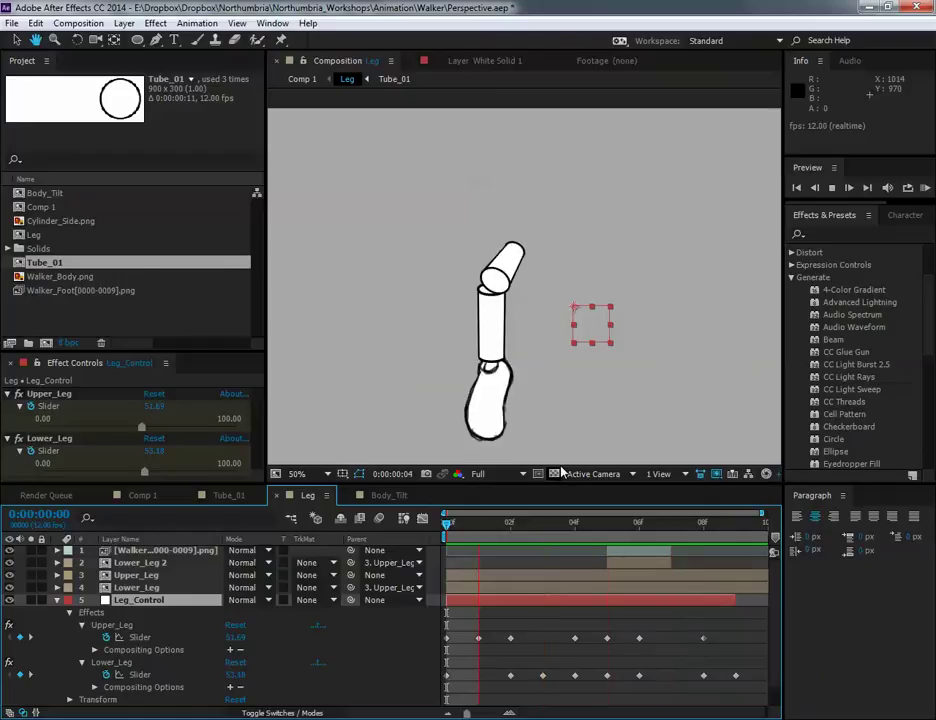
{"action": "key", "text": "space"}
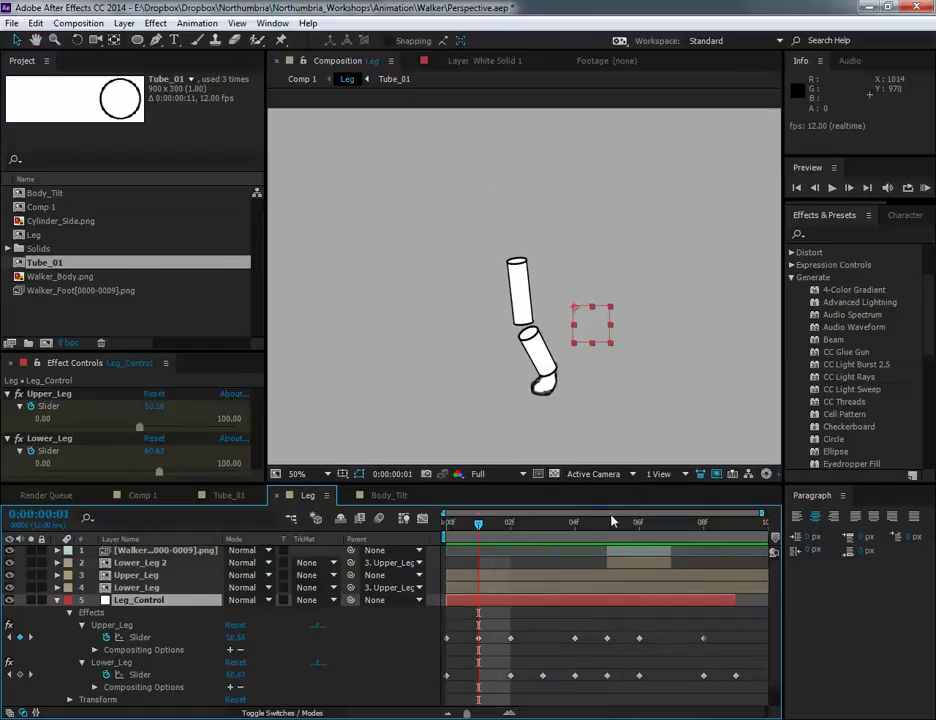
{"action": "left_click_drag", "start_coordinate": [479, 527], "coordinate": [428, 560]}
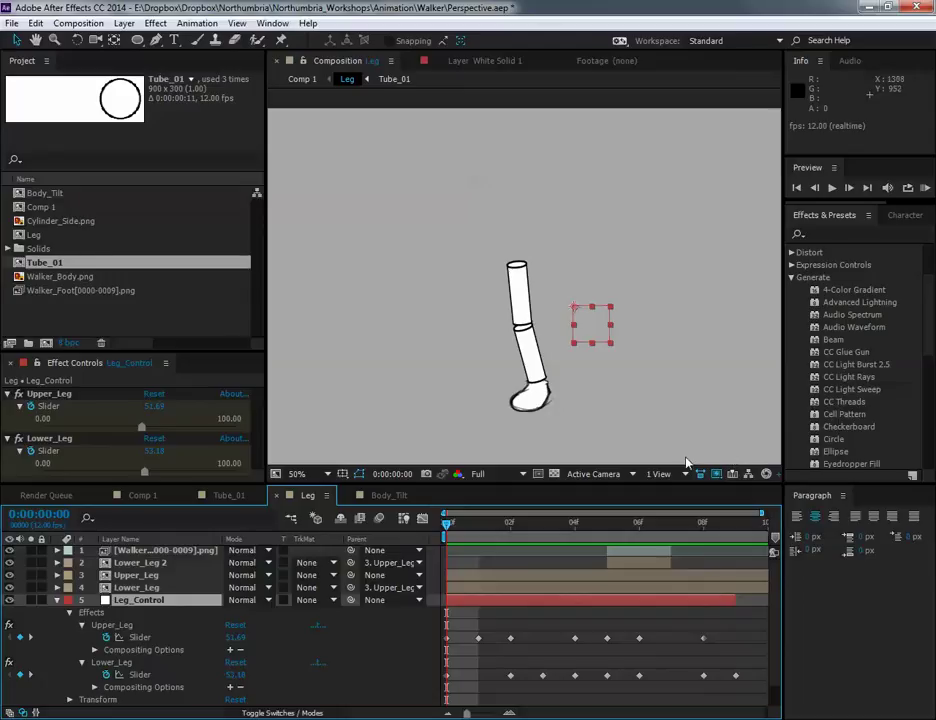
{"action": "left_click_drag", "start_coordinate": [461, 528], "coordinate": [345, 549]}
Open the recent project Monster.aep in place of the current project.
{"action": "left_click", "coordinate": [11, 22]}
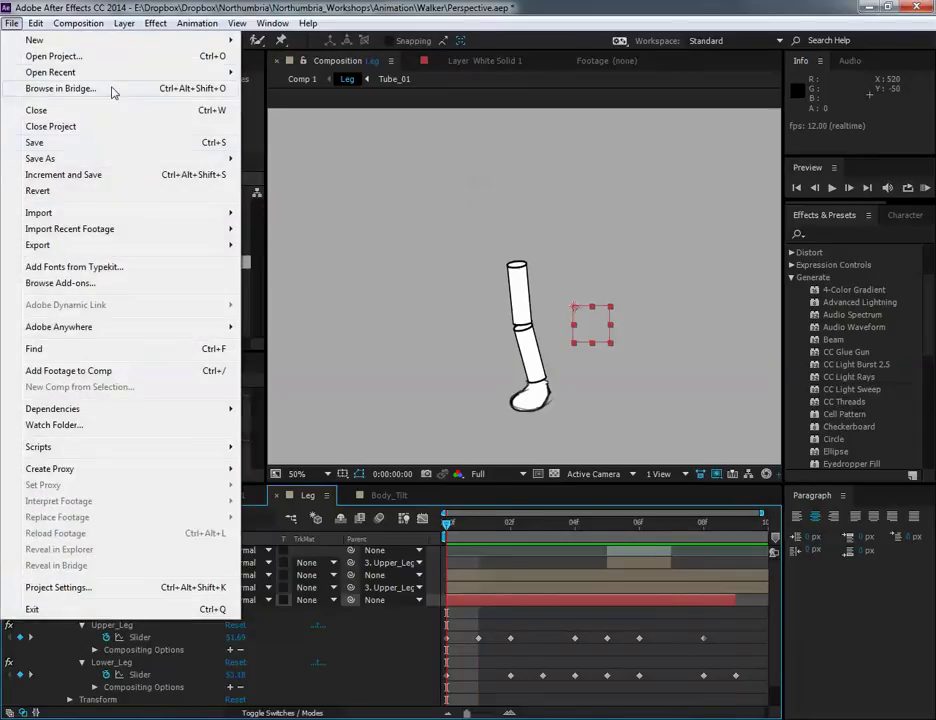
{"action": "mouse_move", "coordinate": [115, 75]}
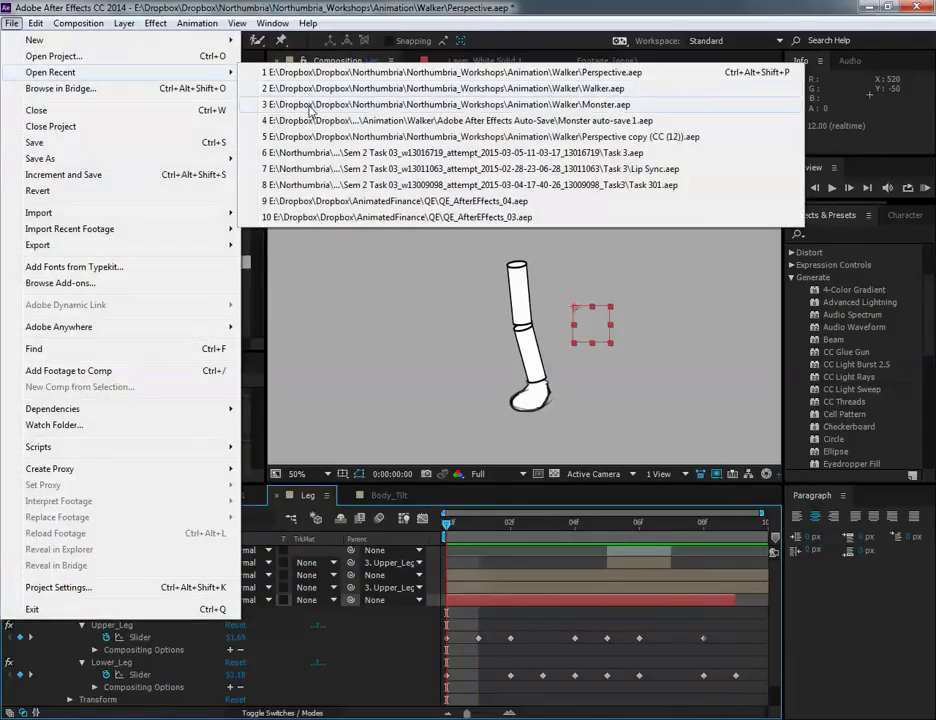
{"action": "left_click", "coordinate": [310, 108]}
{"action": "left_click", "coordinate": [487, 387]}
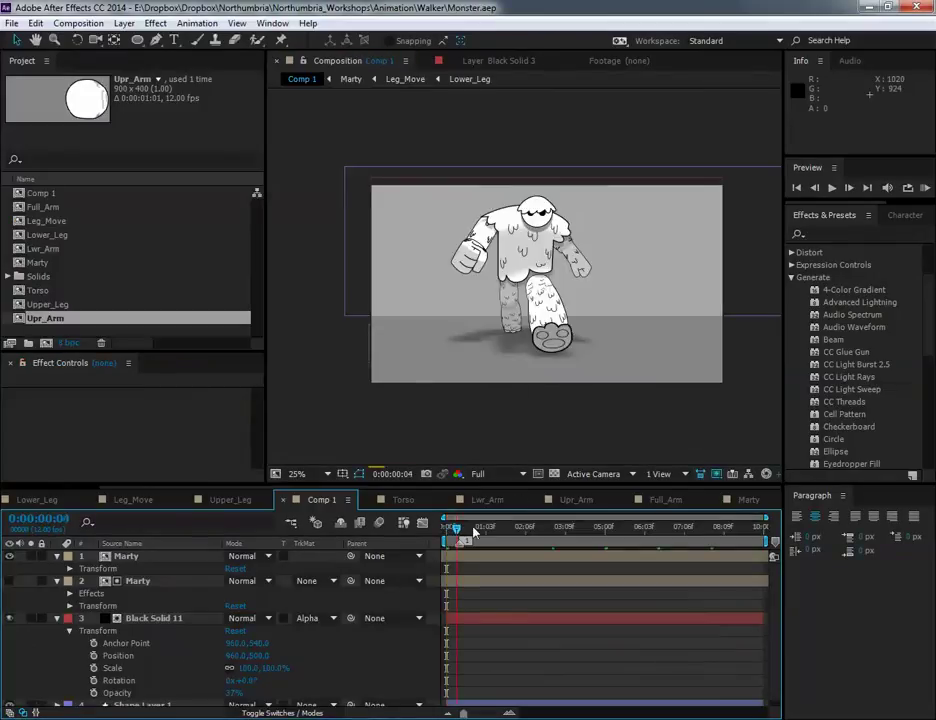
Examine the monster's Upper_Leg and Lower_Leg compositions by scrubbing and previewing their perspective animation.
{"action": "left_click", "coordinate": [222, 502]}
{"action": "left_click_drag", "start_coordinate": [673, 535], "coordinate": [320, 559]}
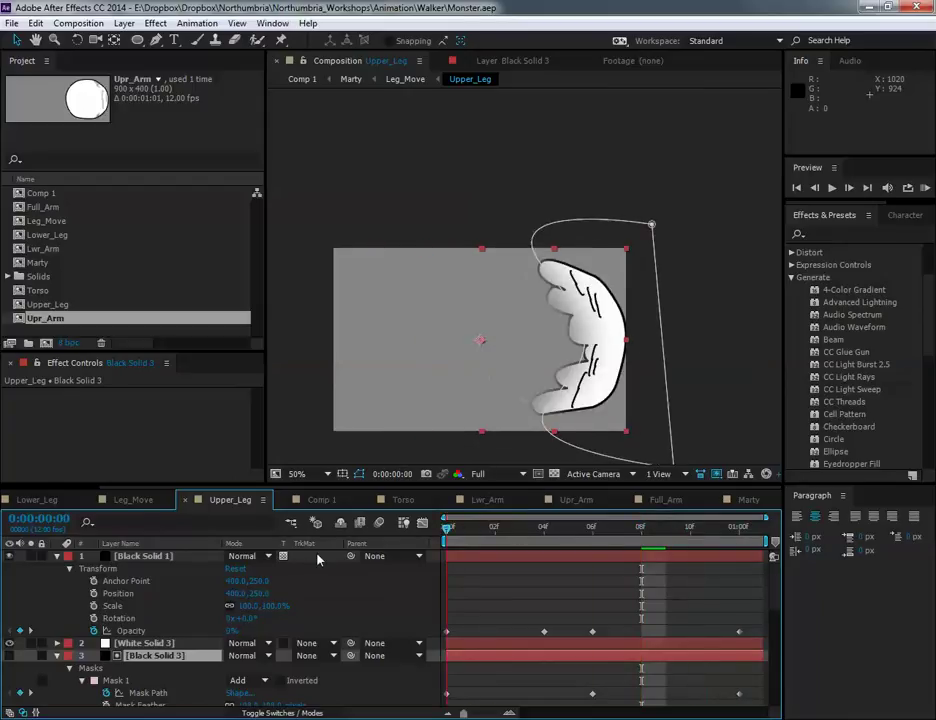
{"action": "left_click", "coordinate": [20, 504]}
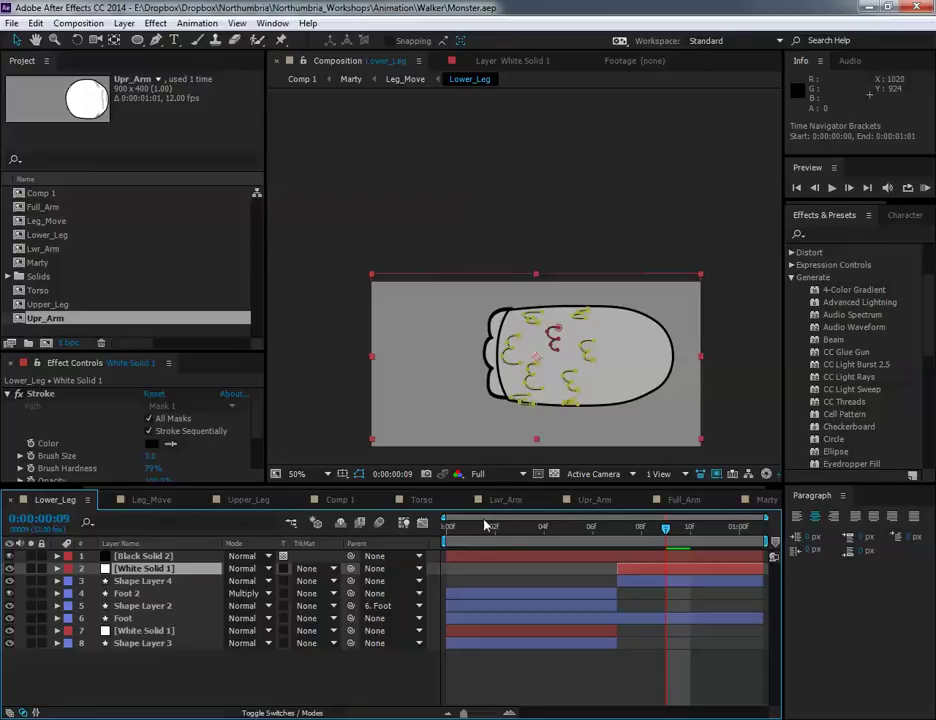
{"action": "key", "text": "space"}
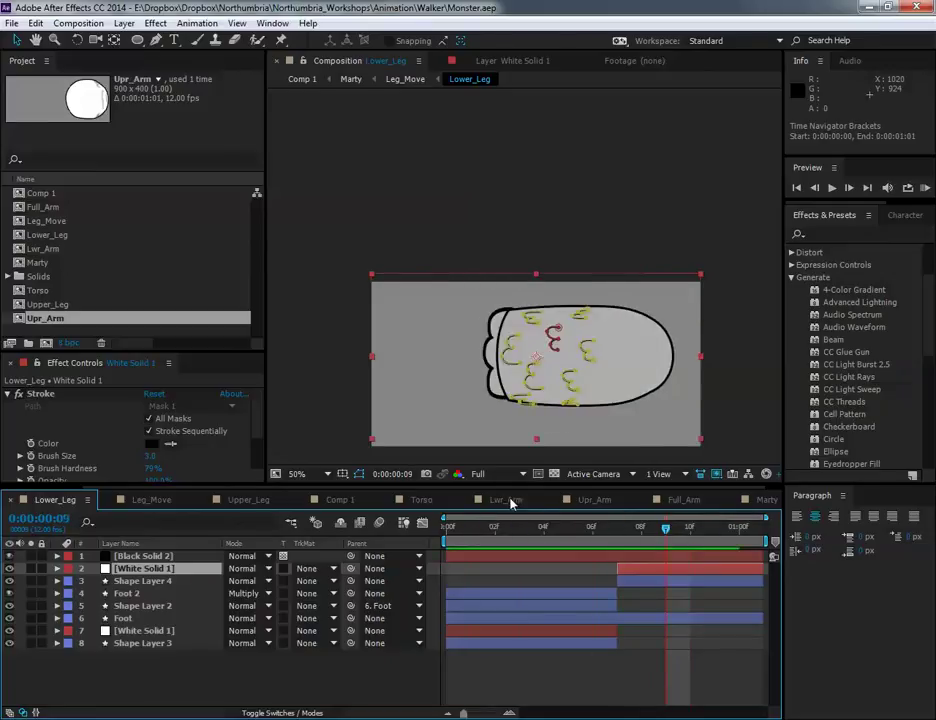
Play through the Full_Arm composition and return to the complete monster in Comp 1.
{"action": "left_click", "coordinate": [684, 499]}
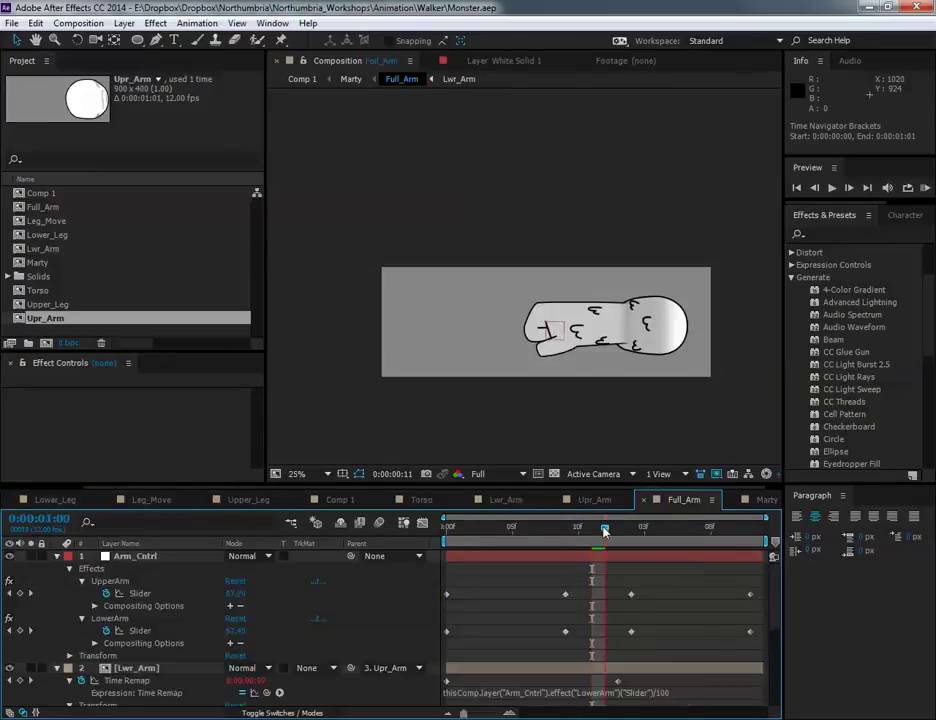
{"action": "key", "text": "space"}
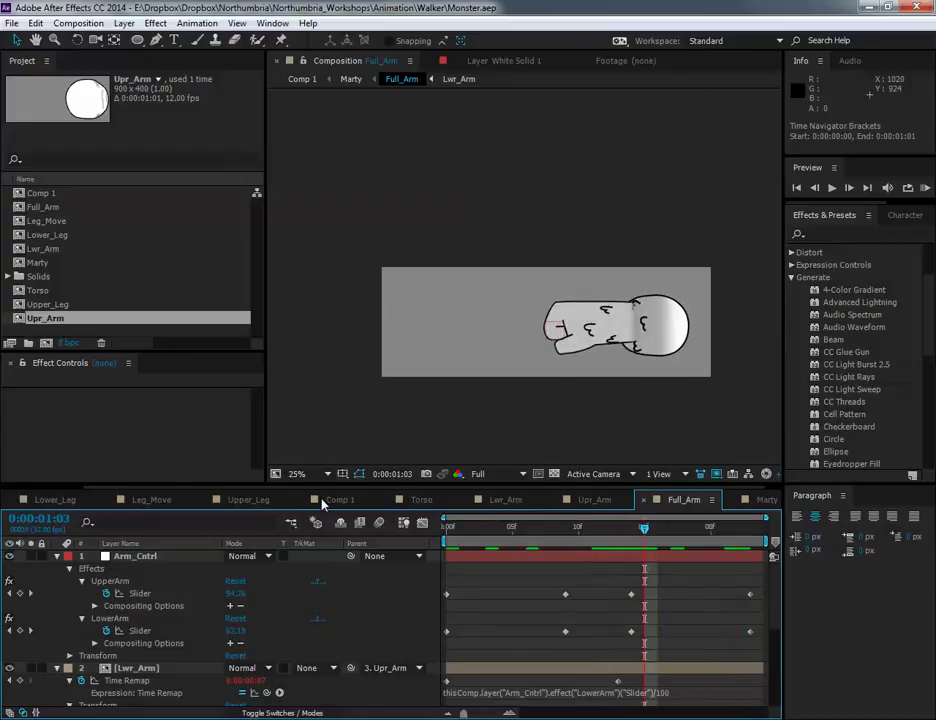
{"action": "left_click", "coordinate": [322, 503]}
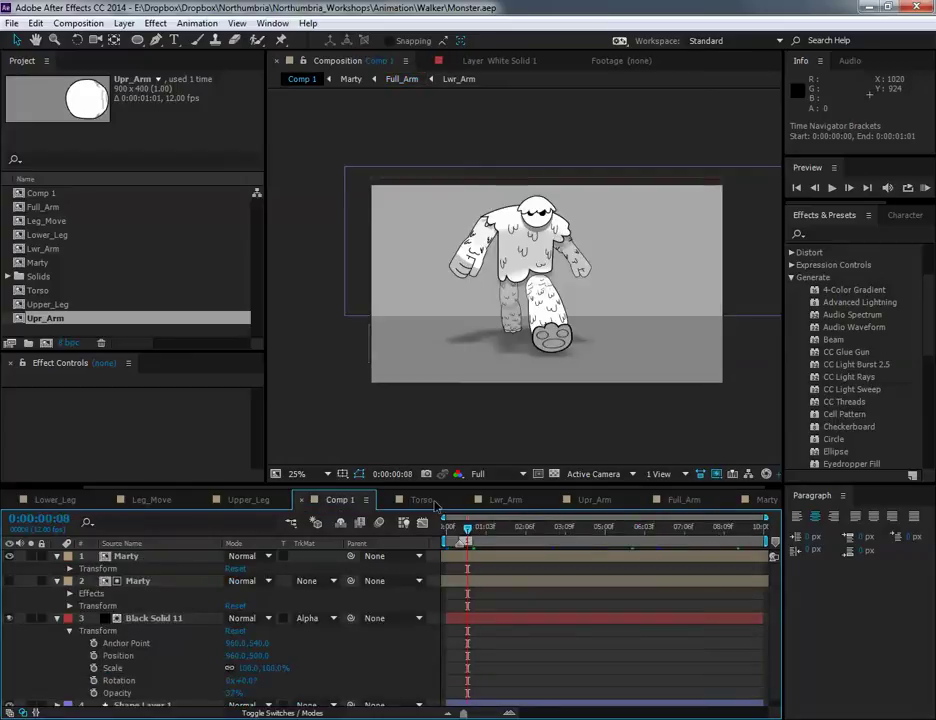
Preview the finished monster's walk cycle in Comp 1, closing in on the figure and scrubbing through its frames.
{"action": "key", "text": "space"}
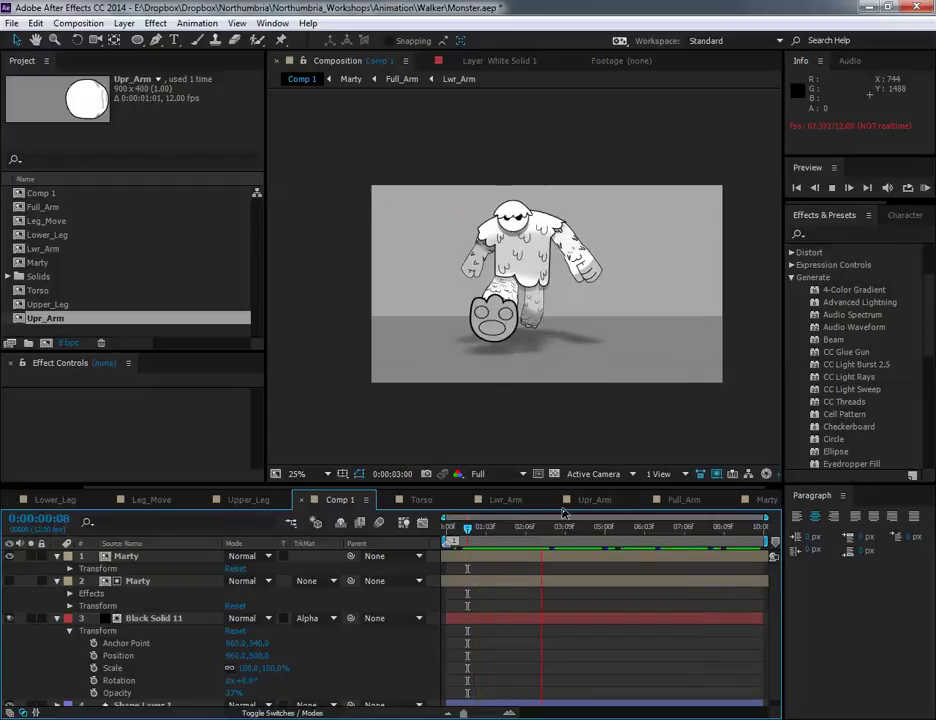
{"action": "left_click", "coordinate": [609, 541]}
{"action": "key", "text": "space"}
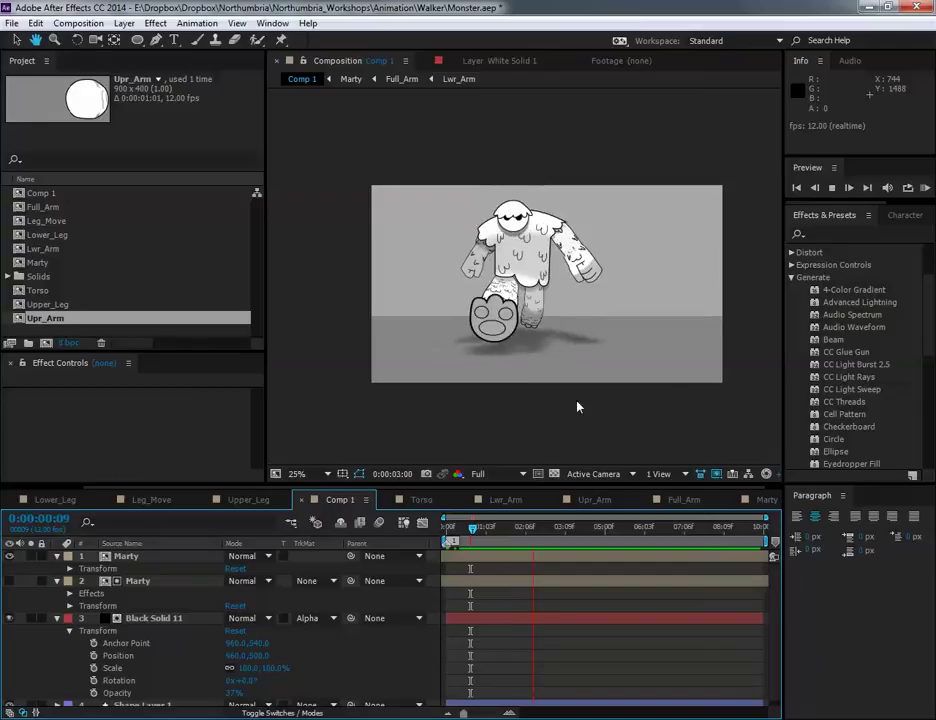
{"action": "key", "text": "space"}
{"action": "scroll", "coordinate": [573, 407], "scroll_direction": "up", "scroll_amount": 2}
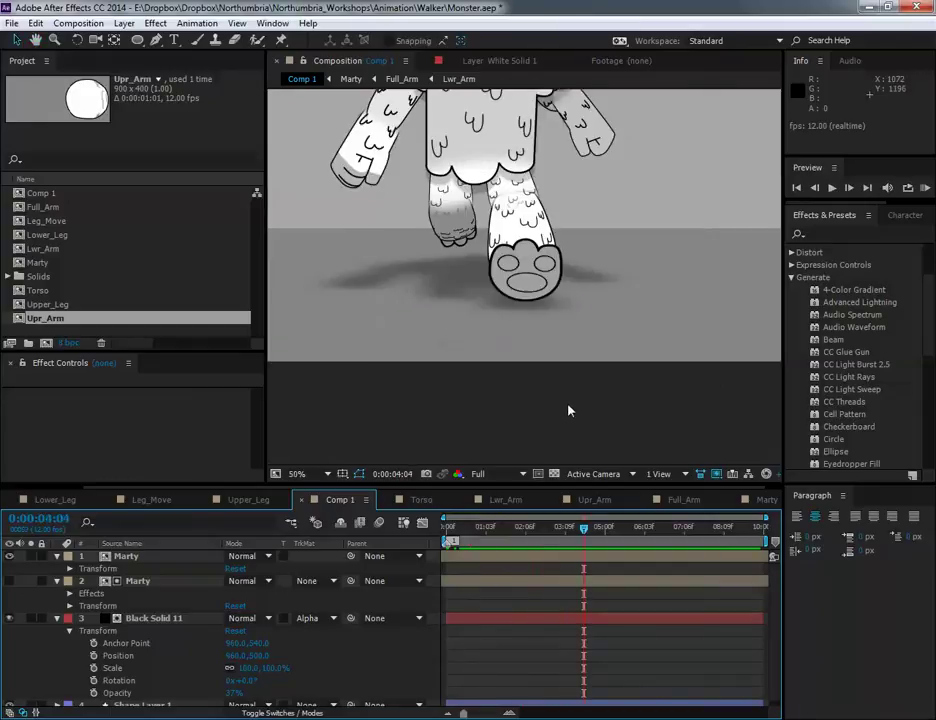
{"action": "left_click_drag", "start_coordinate": [567, 409], "coordinate": [612, 521]}
{"action": "key", "text": "space"}
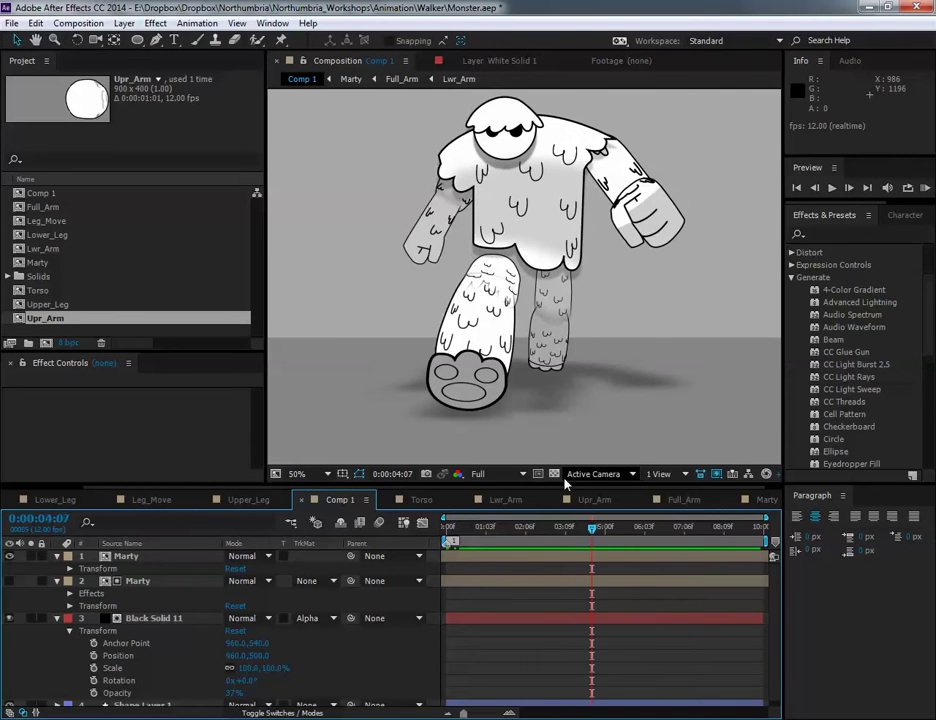
{"action": "left_click", "coordinate": [476, 530]}
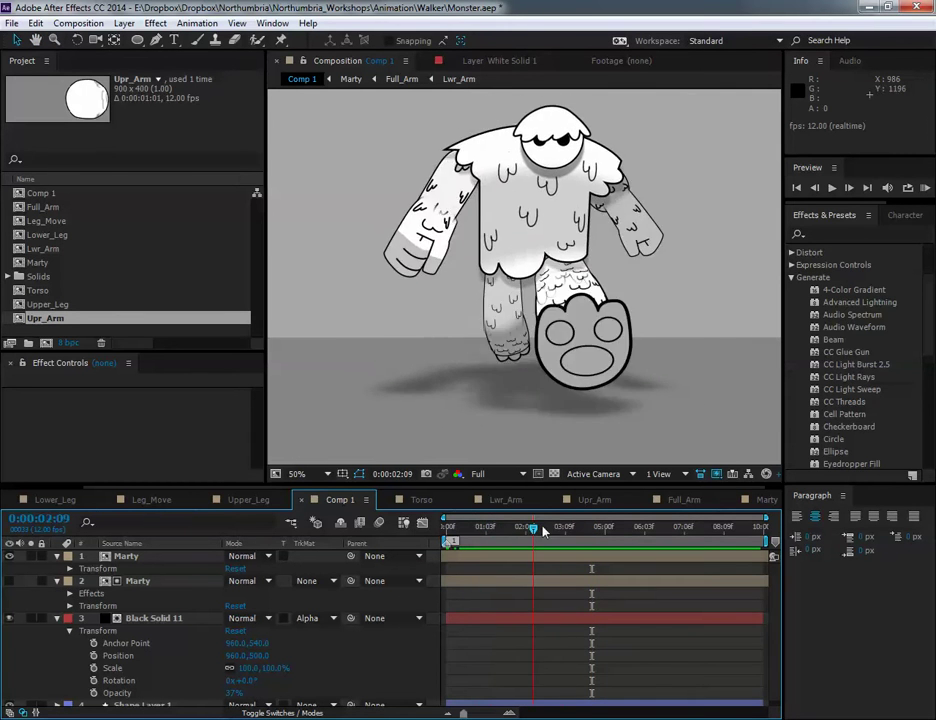
{"action": "left_click_drag", "start_coordinate": [476, 527], "coordinate": [647, 517]}
{"action": "key", "text": "space"}
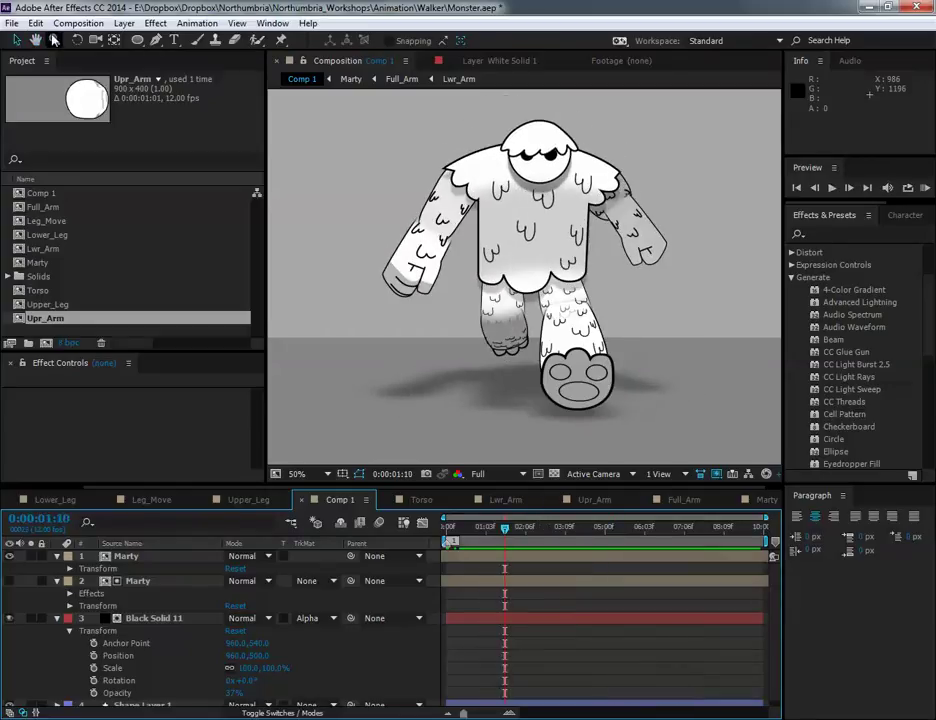
Open the recent project Perspective.aep in place of the monster project.
{"action": "left_click", "coordinate": [11, 23]}
{"action": "mouse_move", "coordinate": [97, 78]}
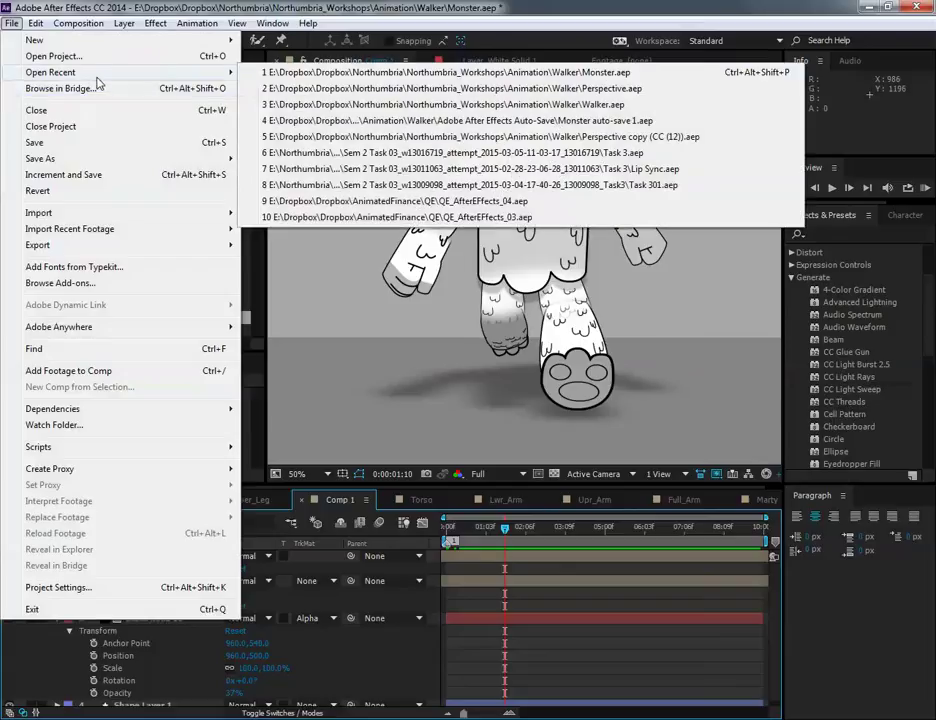
{"action": "left_click", "coordinate": [308, 96]}
{"action": "left_click", "coordinate": [487, 388]}
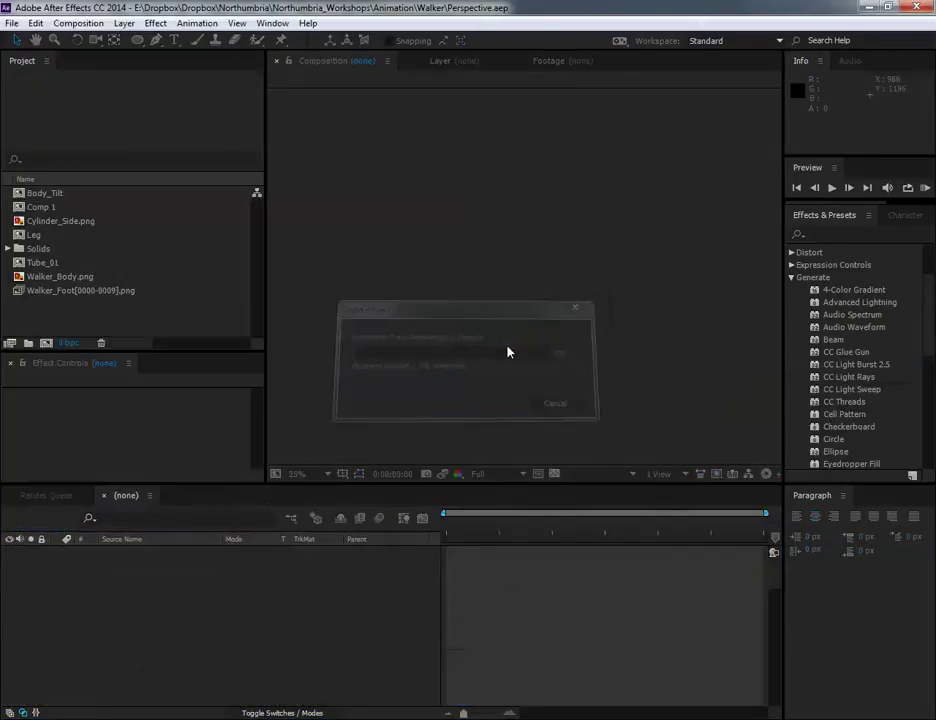
Scrub and preview the tube-leg animation in Comp 1, and return the playhead to the first frame.
{"action": "left_click_drag", "start_coordinate": [488, 532], "coordinate": [560, 531]}
{"action": "key", "text": "comma"}
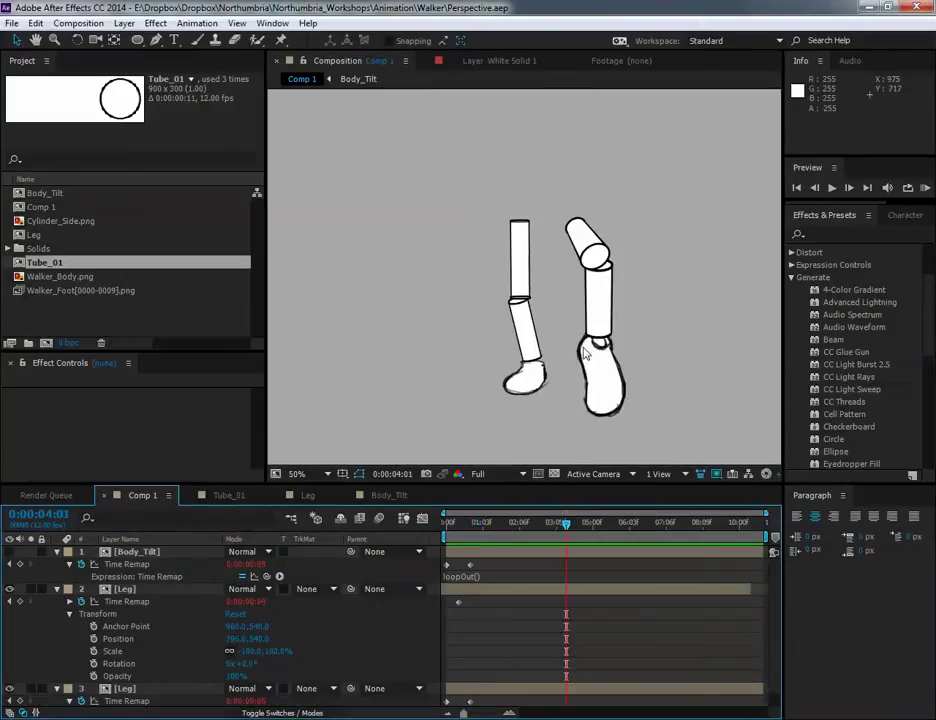
{"action": "key", "text": "space"}
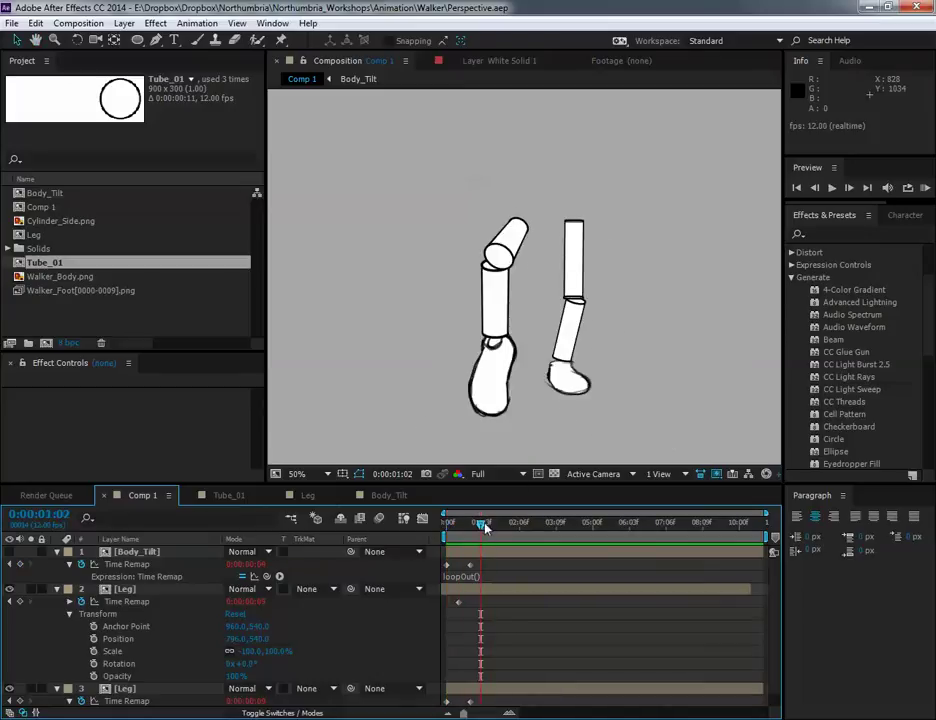
{"action": "left_click_drag", "start_coordinate": [485, 523], "coordinate": [522, 524]}
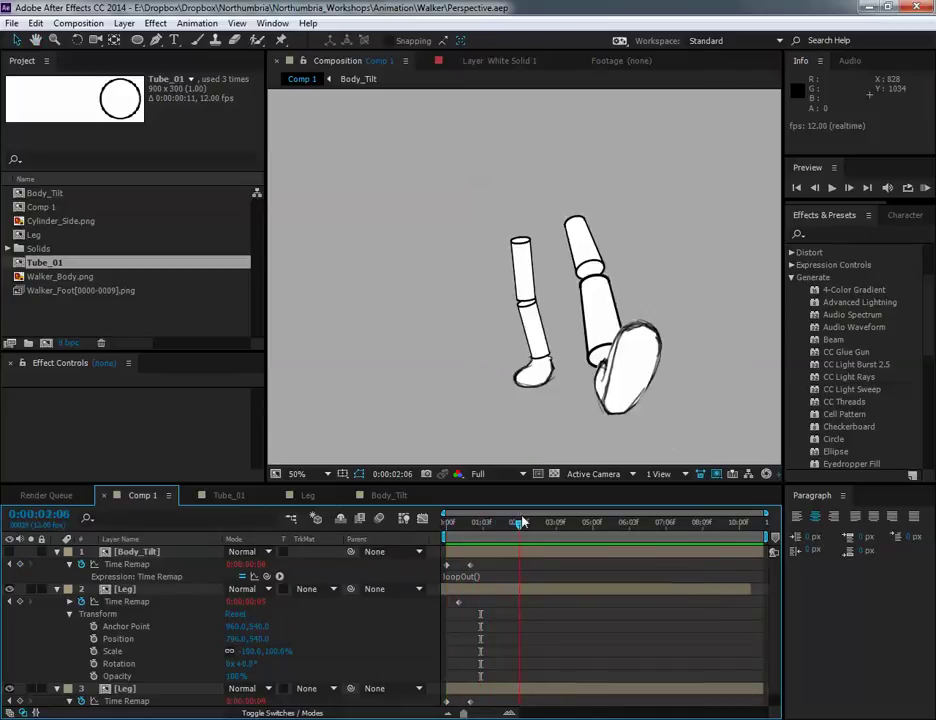
{"action": "key", "text": "Home"}
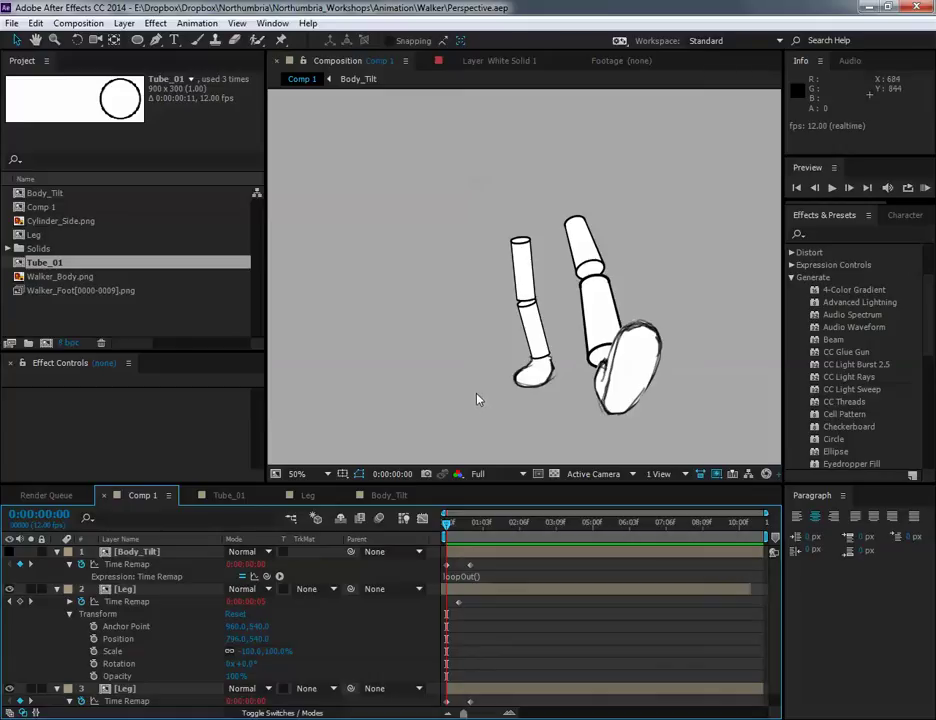
Create a new composition of 900 x 400 px at 12 frames per second with a two-second duration.
{"action": "left_click", "coordinate": [78, 23]}
{"action": "left_click", "coordinate": [90, 40]}
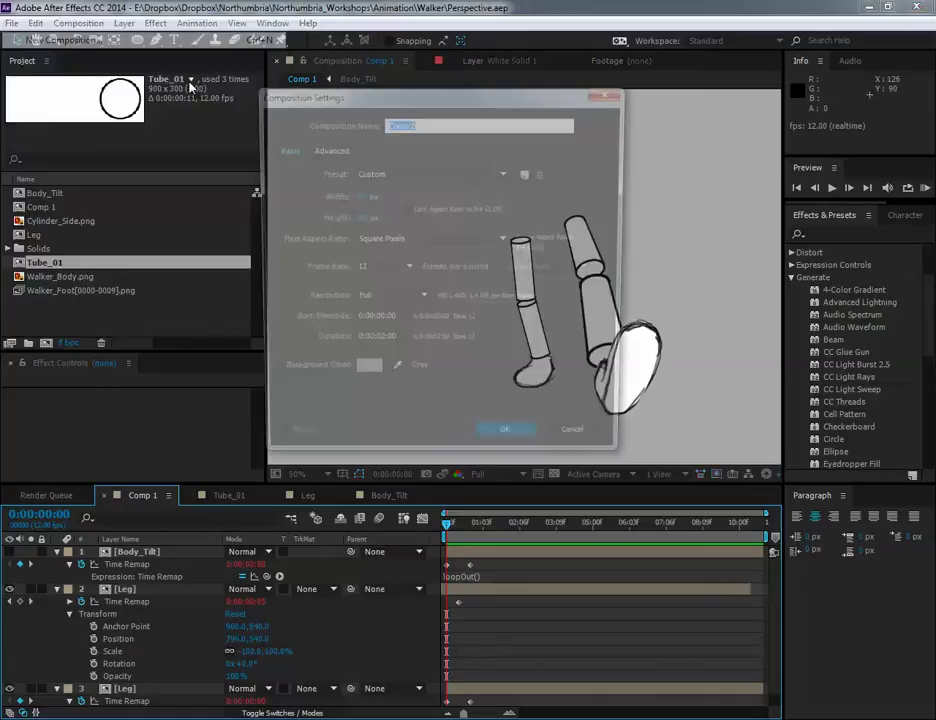
{"action": "left_click", "coordinate": [510, 446]}
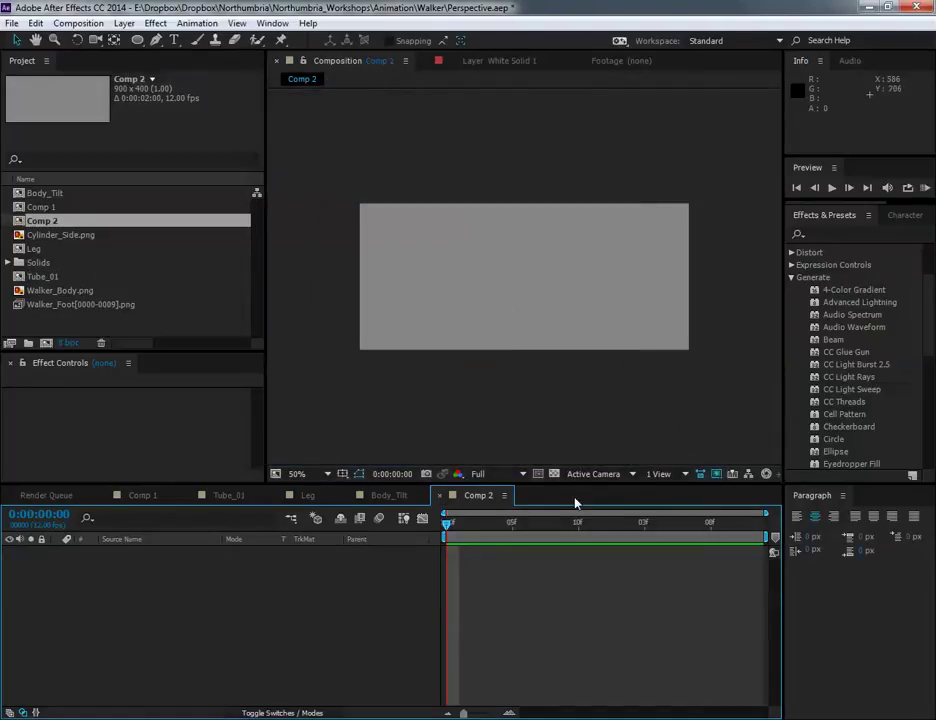
{"action": "mouse_move", "coordinate": [447, 530]}
{"action": "left_mouse_down"}
{"action": "mouse_move", "coordinate": [516, 522]}
{"action": "mouse_move", "coordinate": [447, 522]}
{"action": "left_mouse_up"}
Add a white solid of 900 x 400 px to the new composition and expand its Transform properties.
{"action": "left_click", "coordinate": [124, 24]}
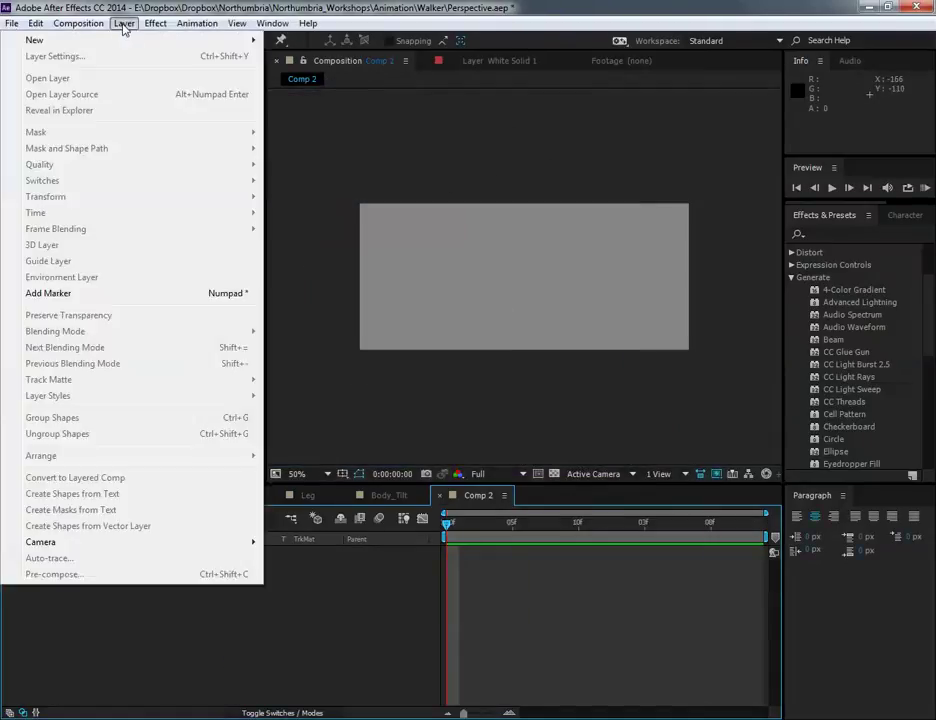
{"action": "mouse_move", "coordinate": [113, 40]}
{"action": "left_click", "coordinate": [318, 57]}
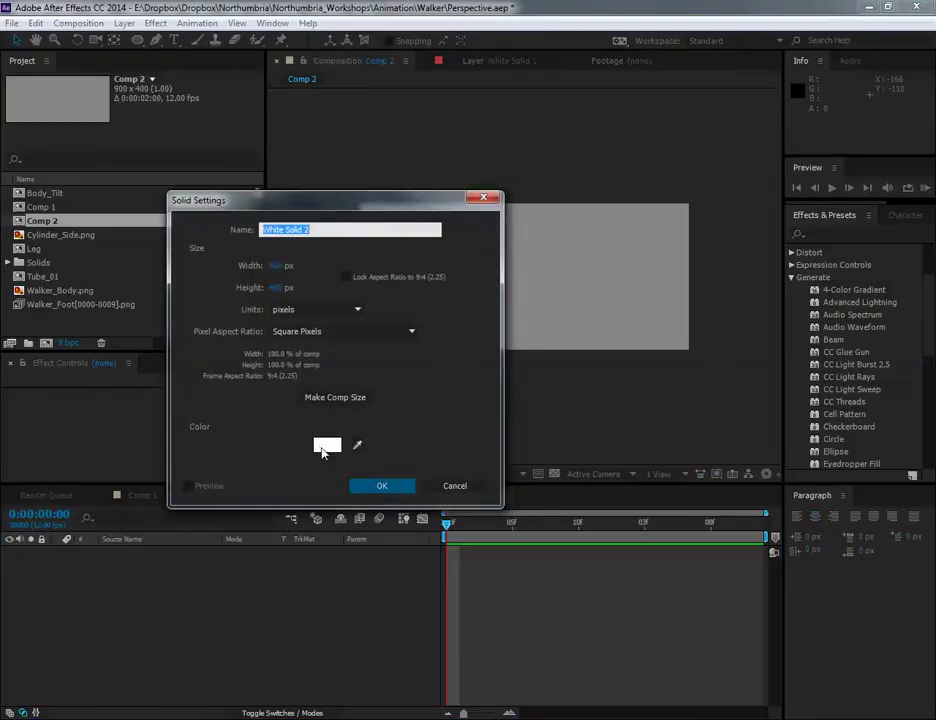
{"action": "left_click", "coordinate": [379, 486]}
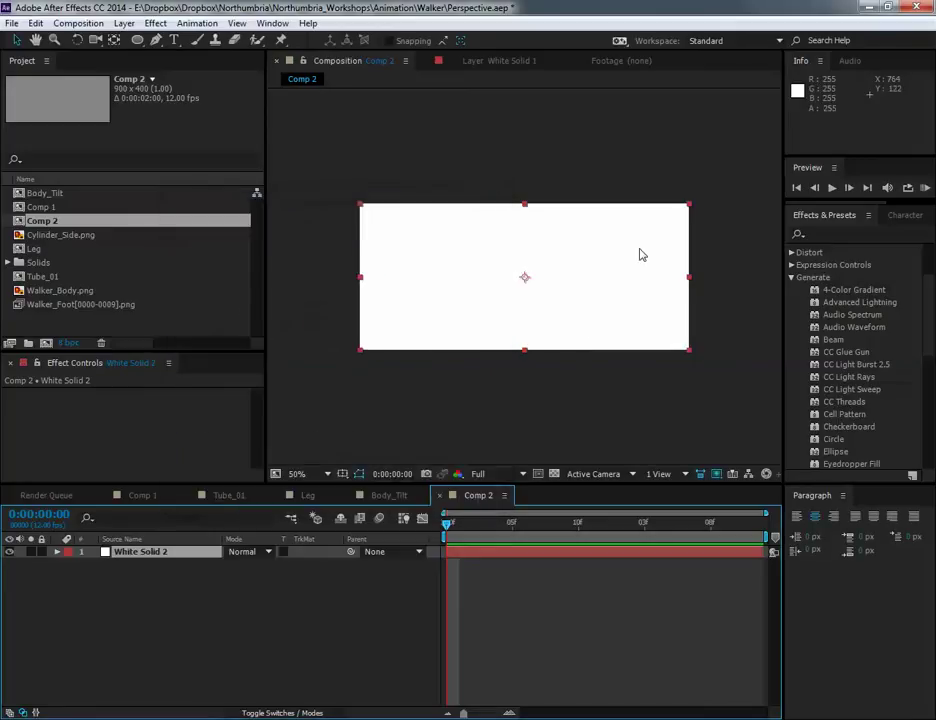
{"action": "left_click", "coordinate": [610, 384]}
{"action": "left_click", "coordinate": [503, 338]}
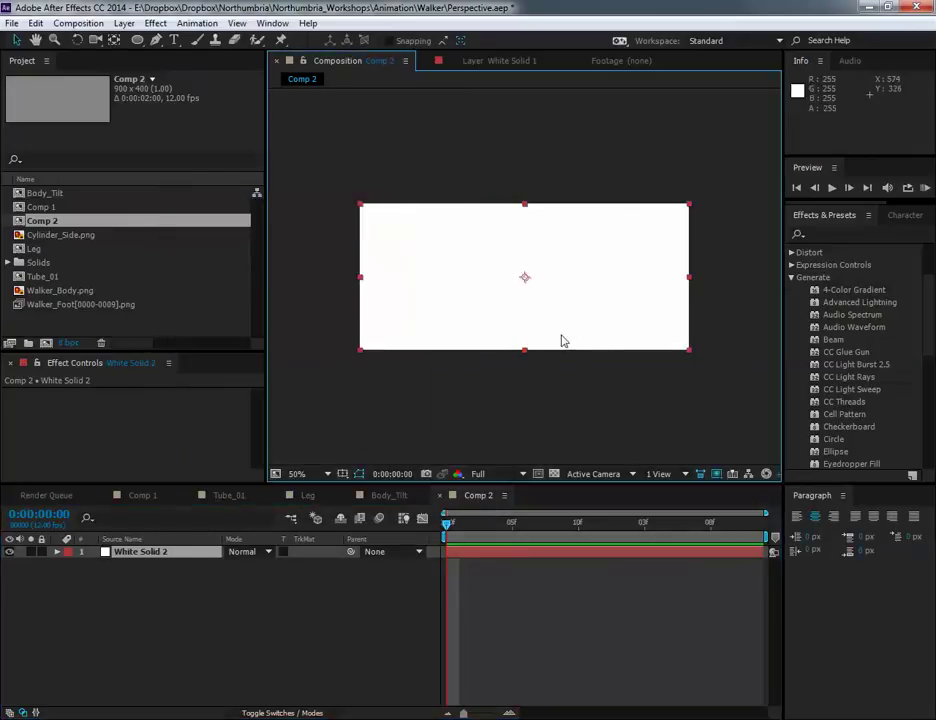
{"action": "left_click", "coordinate": [57, 554]}
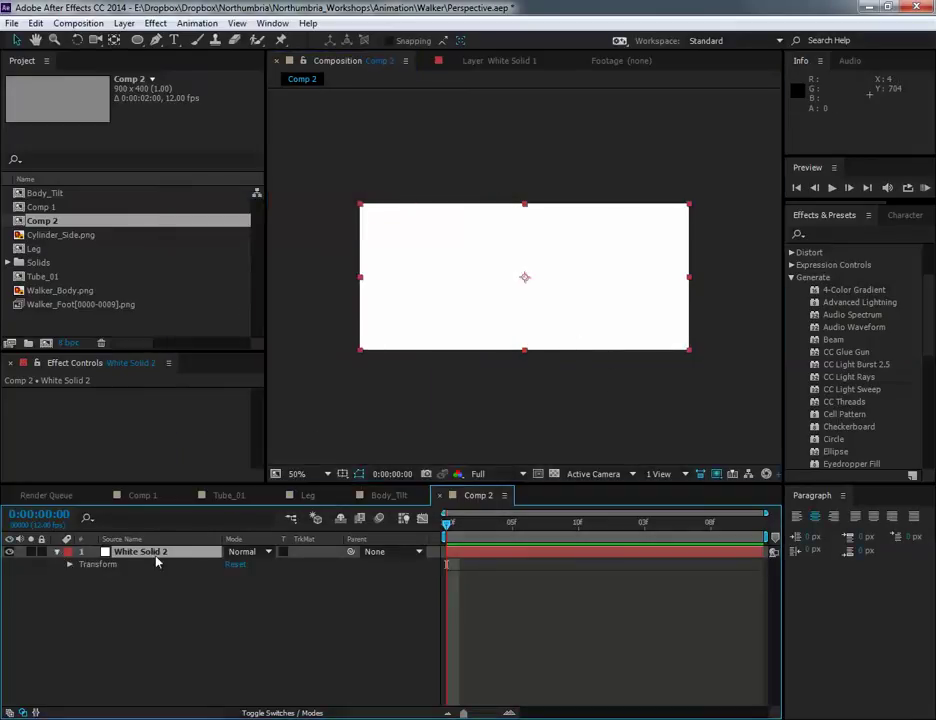
{"action": "left_click", "coordinate": [70, 565]}
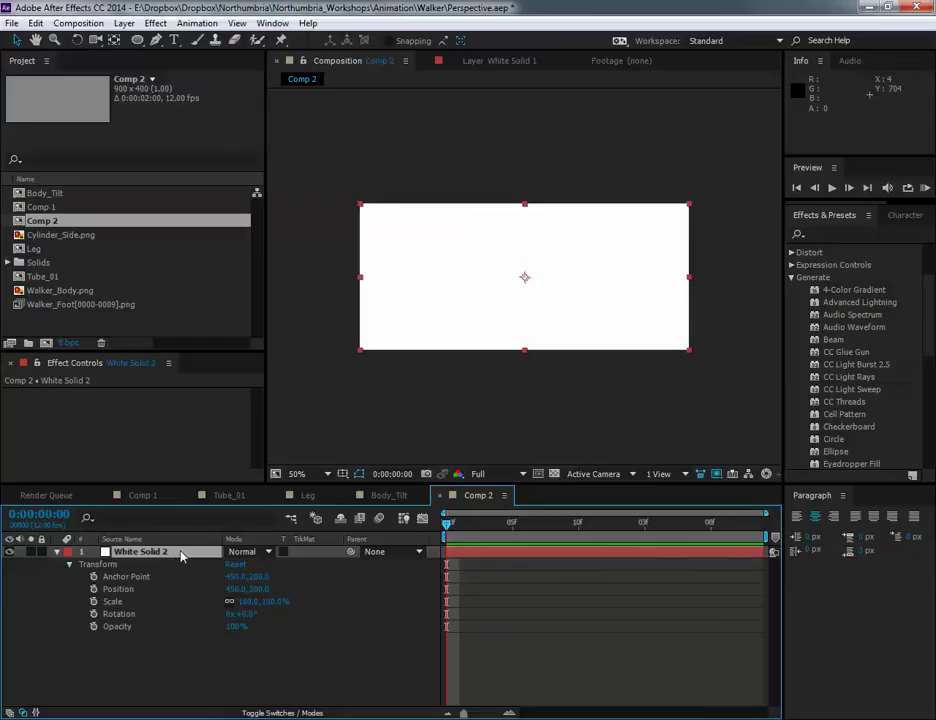
Draw a circular mask about 270 px wide on the right half of the white solid and shift it to mid-height.
{"action": "left_click", "coordinate": [140, 40]}
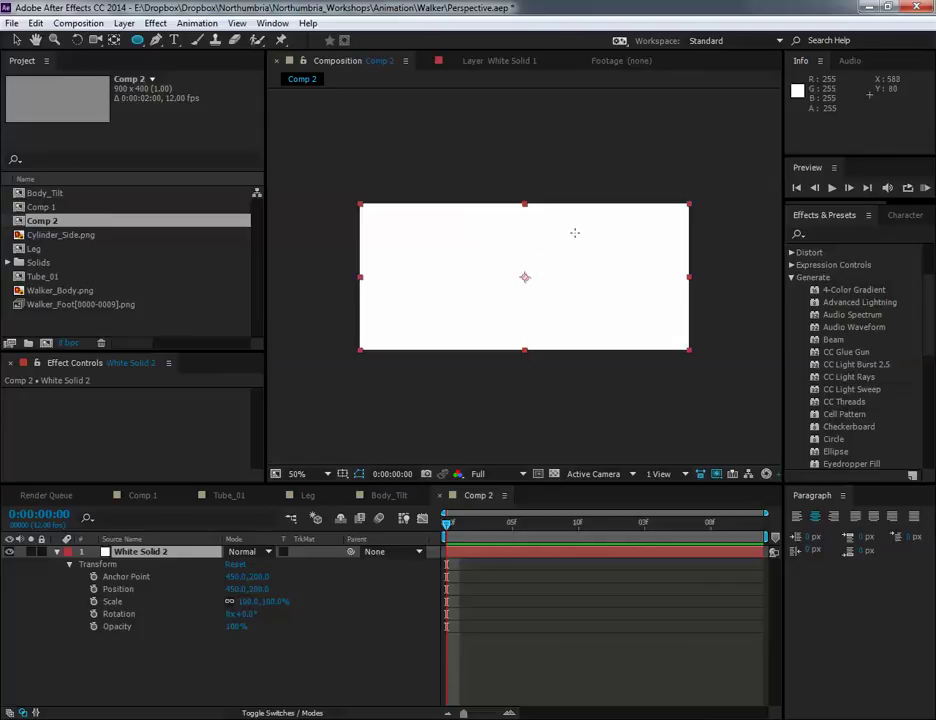
{"action": "left_click_drag", "start_coordinate": [567, 234], "coordinate": [663, 331]}
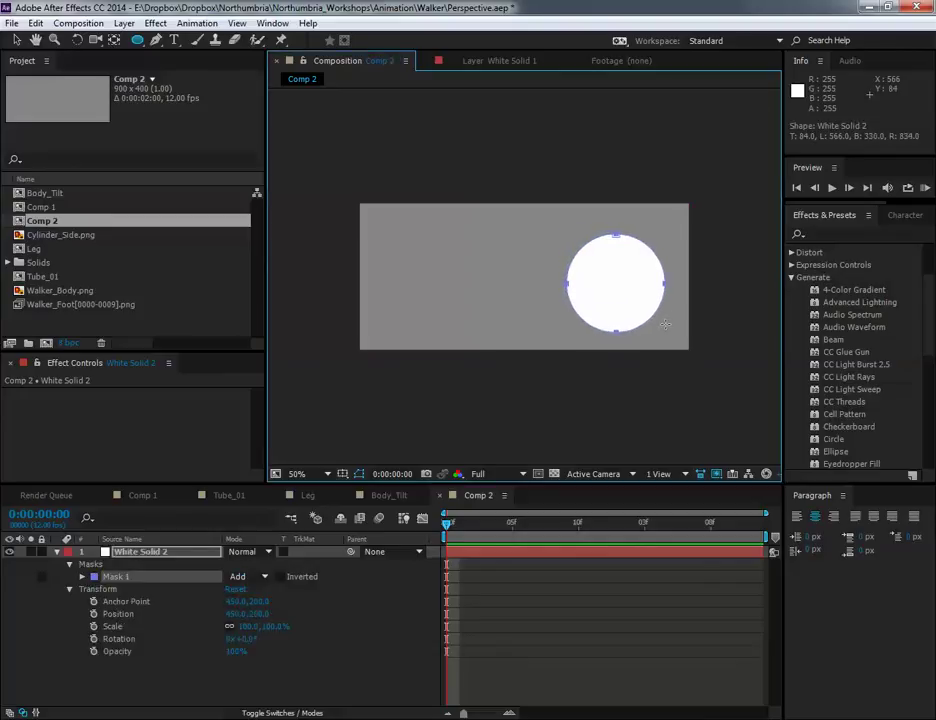
{"action": "left_click", "coordinate": [16, 40]}
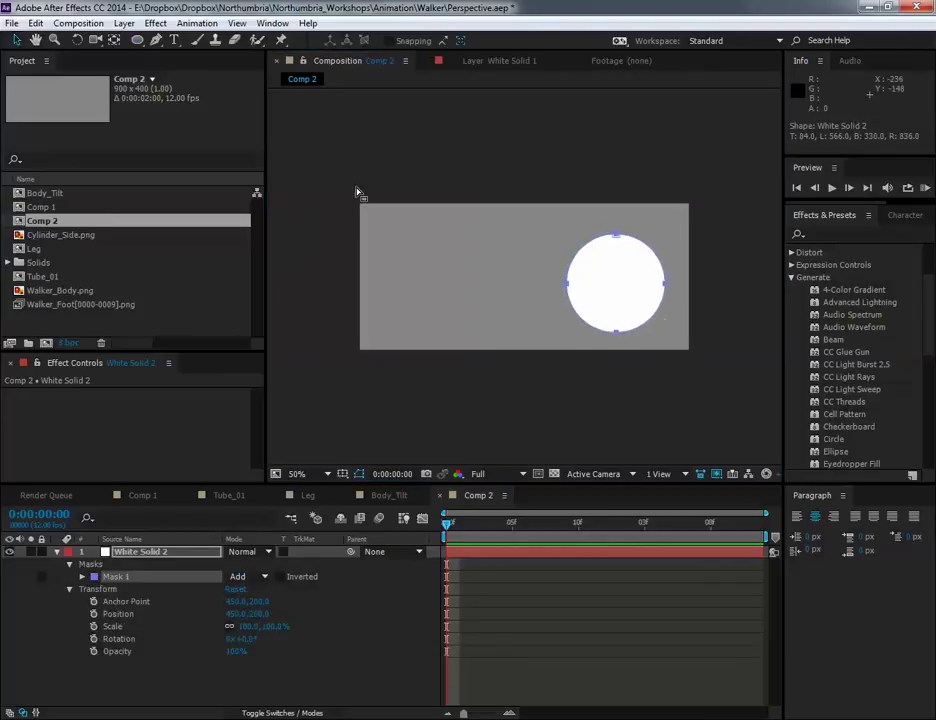
{"action": "double_click", "coordinate": [615, 333]}
{"action": "mouse_move", "coordinate": [616, 325]}
{"action": "left_mouse_down"}
{"action": "mouse_move", "coordinate": [631, 313]}
{"action": "mouse_move", "coordinate": [620, 297]}
{"action": "mouse_move", "coordinate": [614, 304]}
{"action": "left_mouse_up"}
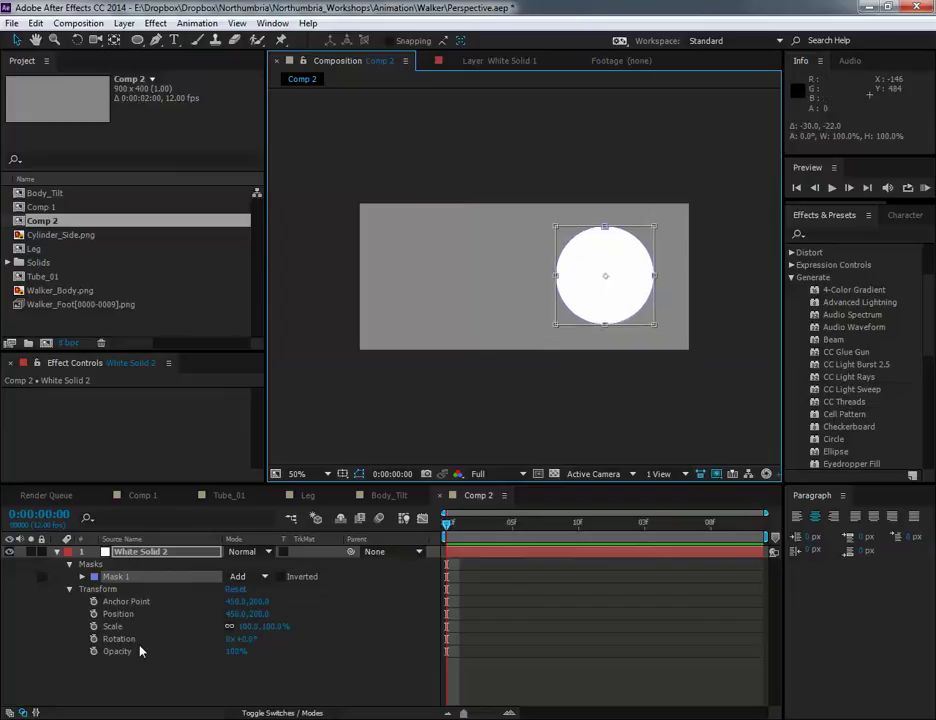
Try moving the whole masked solid to other positions in the composition, and undo the moves.
{"action": "left_click", "coordinate": [146, 553]}
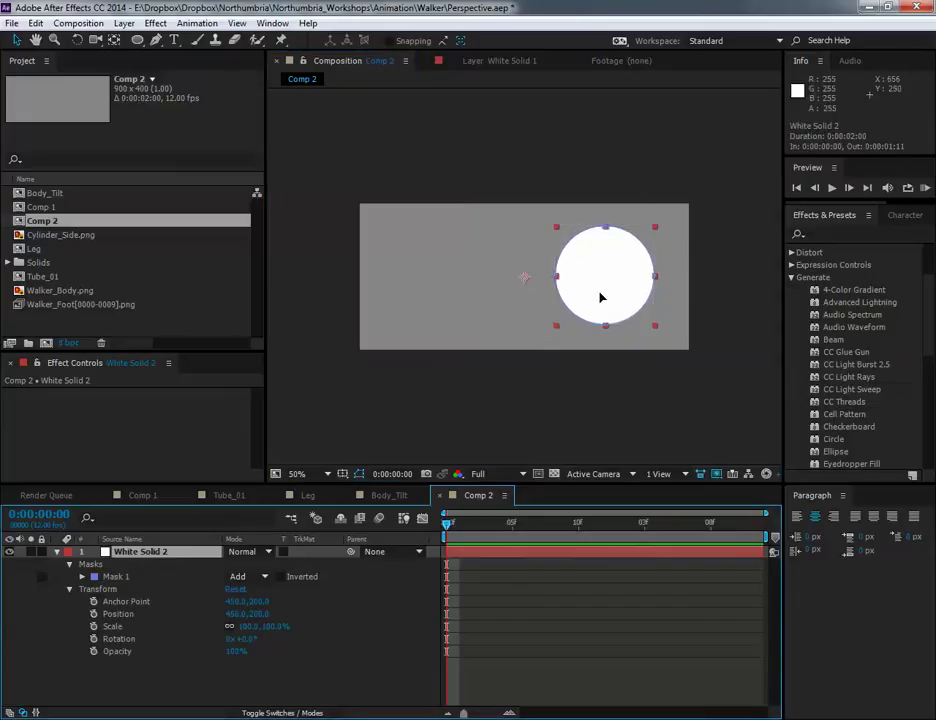
{"action": "left_click_drag", "start_coordinate": [602, 297], "coordinate": [519, 286]}
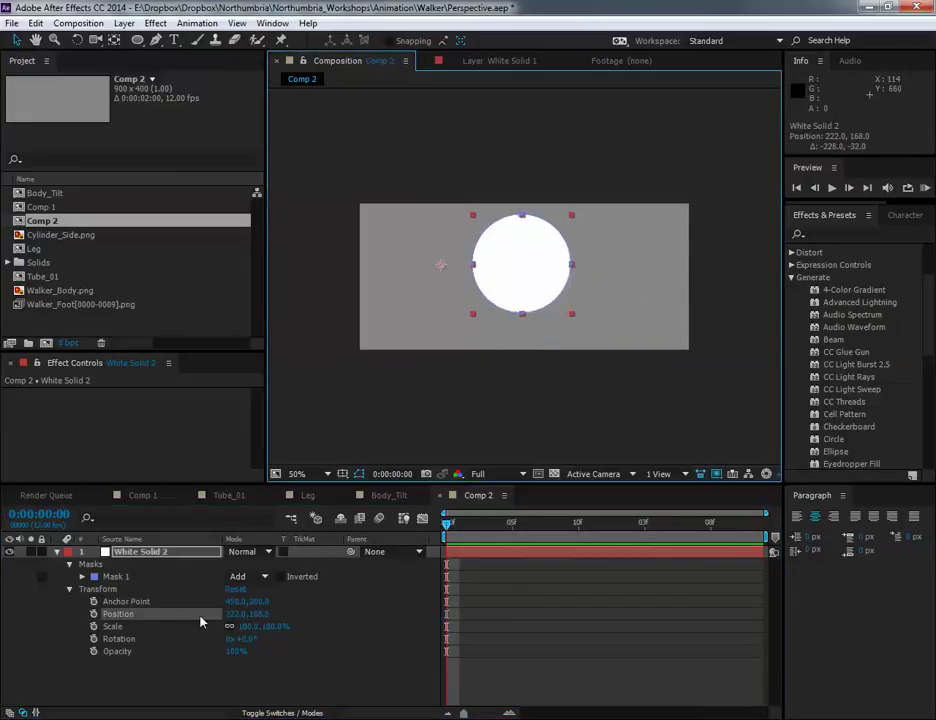
{"action": "left_click_drag", "start_coordinate": [556, 251], "coordinate": [610, 280]}
{"action": "key", "text": "ctrl+z"}
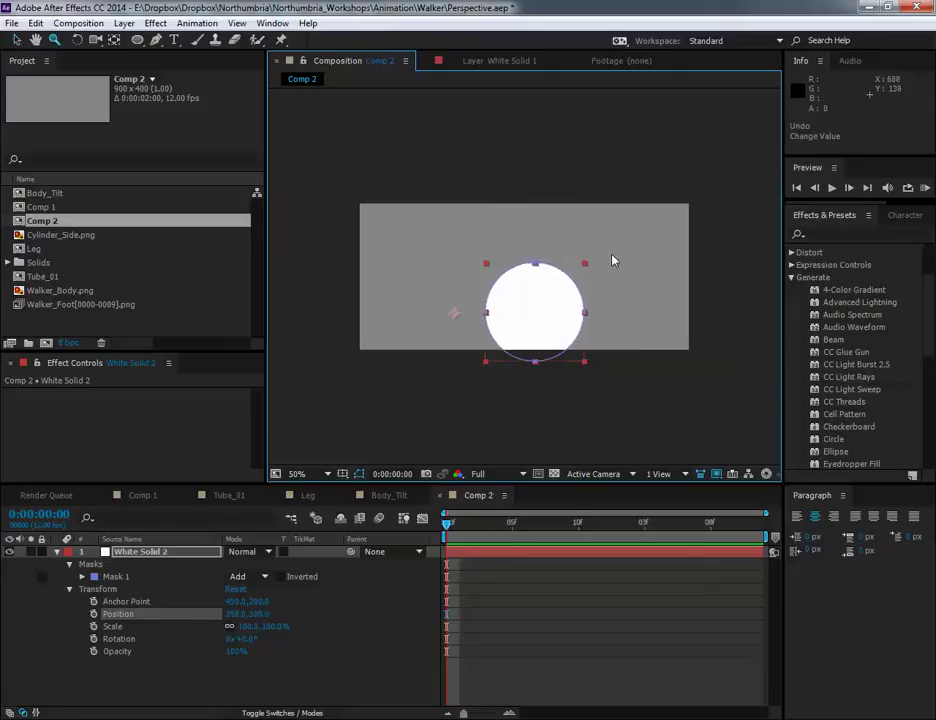
{"action": "key", "text": "ctrl+z"}
{"action": "key", "text": "ctrl+z"}
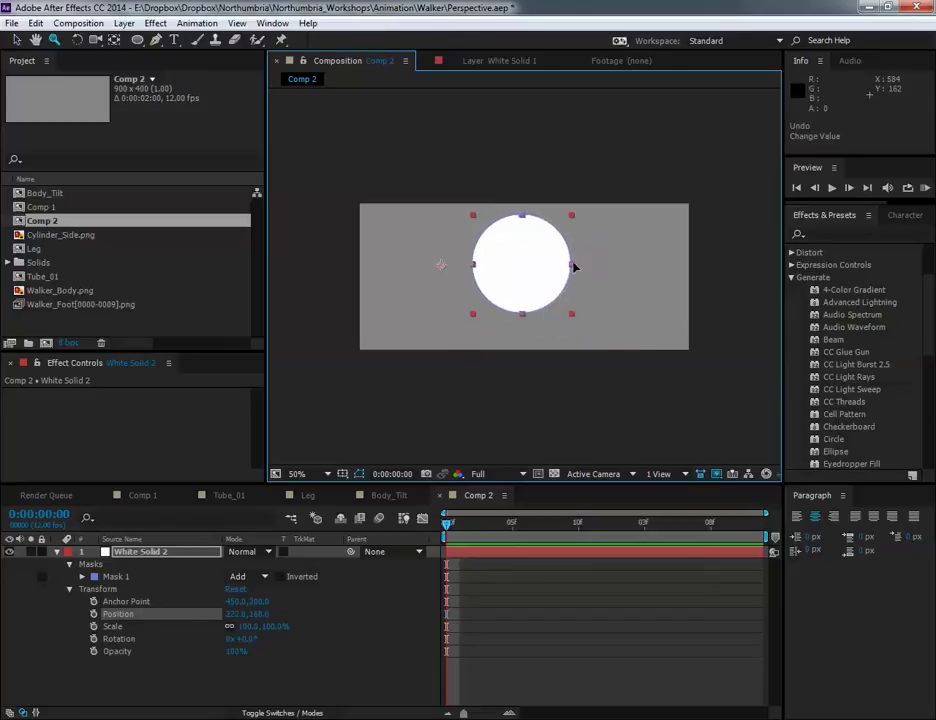
{"action": "left_click_drag", "start_coordinate": [574, 266], "coordinate": [657, 279]}
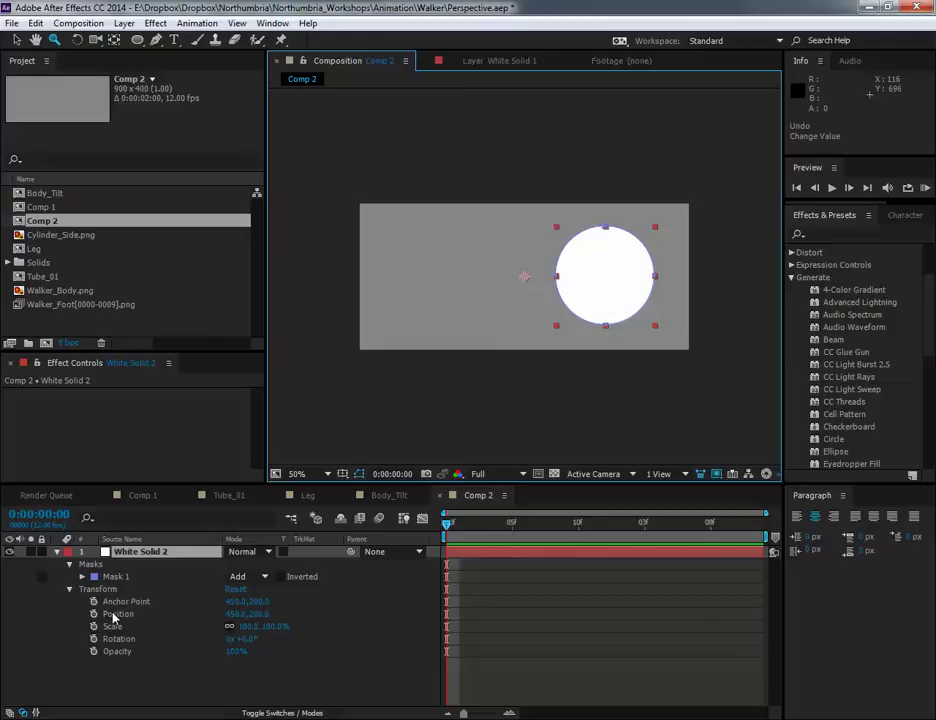
Move the masked solid layer leftward in the composition to position 134, 212.
{"action": "left_click", "coordinate": [114, 616]}
{"action": "left_click_drag", "start_coordinate": [612, 272], "coordinate": [591, 283]}
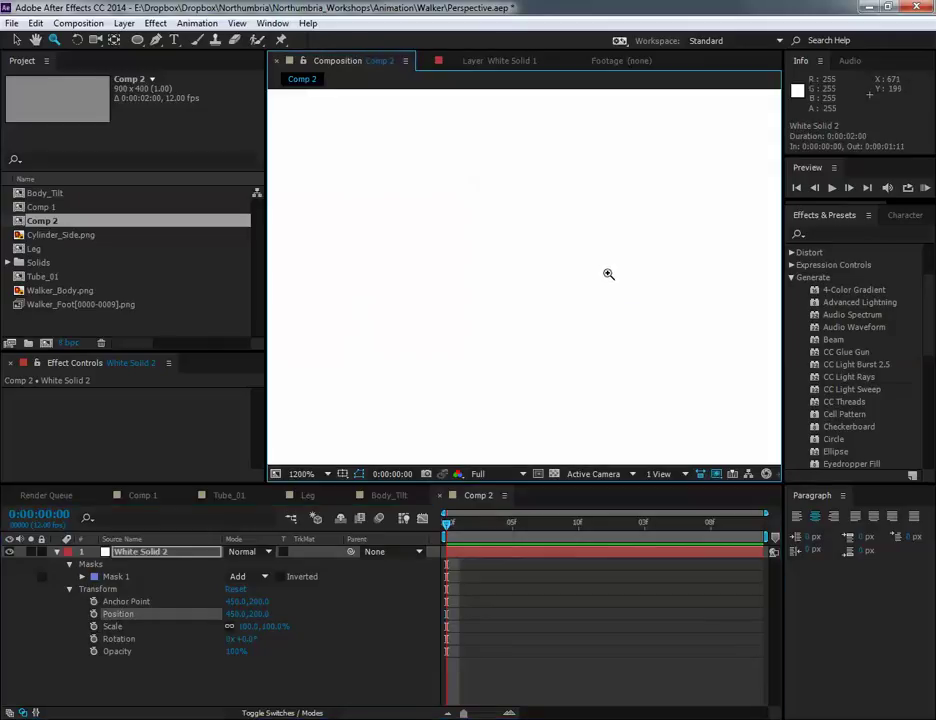
{"action": "left_click", "coordinate": [608, 274], "text": "alt"}
{"action": "left_click", "coordinate": [608, 274], "text": "alt"}
{"action": "left_click", "coordinate": [608, 274], "text": "alt"}
{"action": "left_click", "coordinate": [608, 274], "text": "alt"}
{"action": "key", "text": "space"}
{"action": "left_click_drag", "start_coordinate": [411, 279], "coordinate": [472, 283]}
{"action": "left_click", "coordinate": [16, 40]}
Try shifting the circle through its Mask Path and deleting the mask, and undo both edits.
{"action": "left_click", "coordinate": [115, 577]}
{"action": "left_click", "coordinate": [83, 577]}
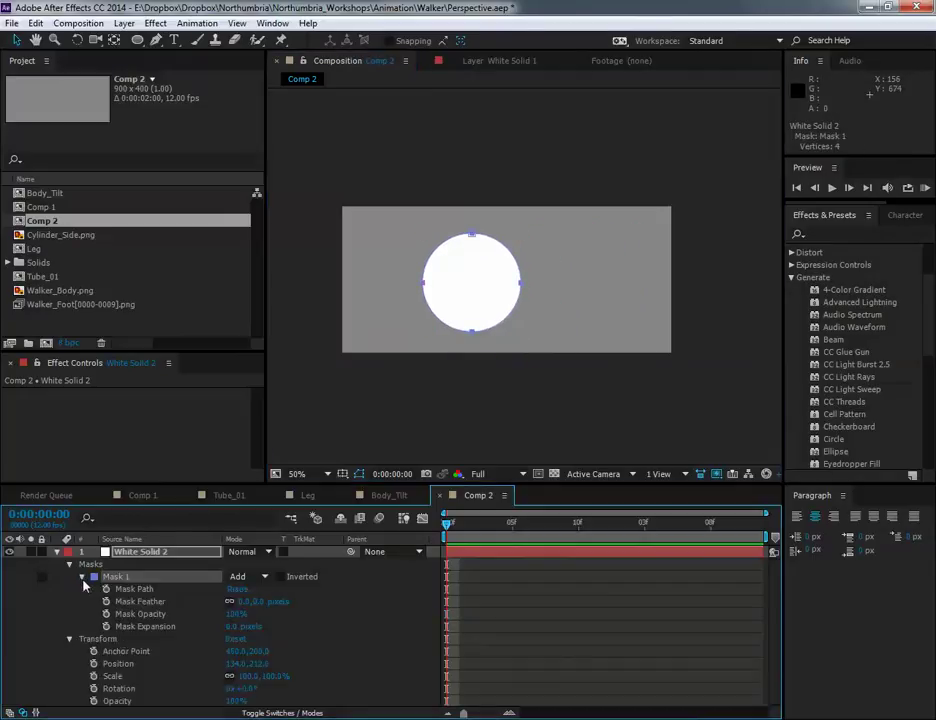
{"action": "left_click", "coordinate": [133, 590]}
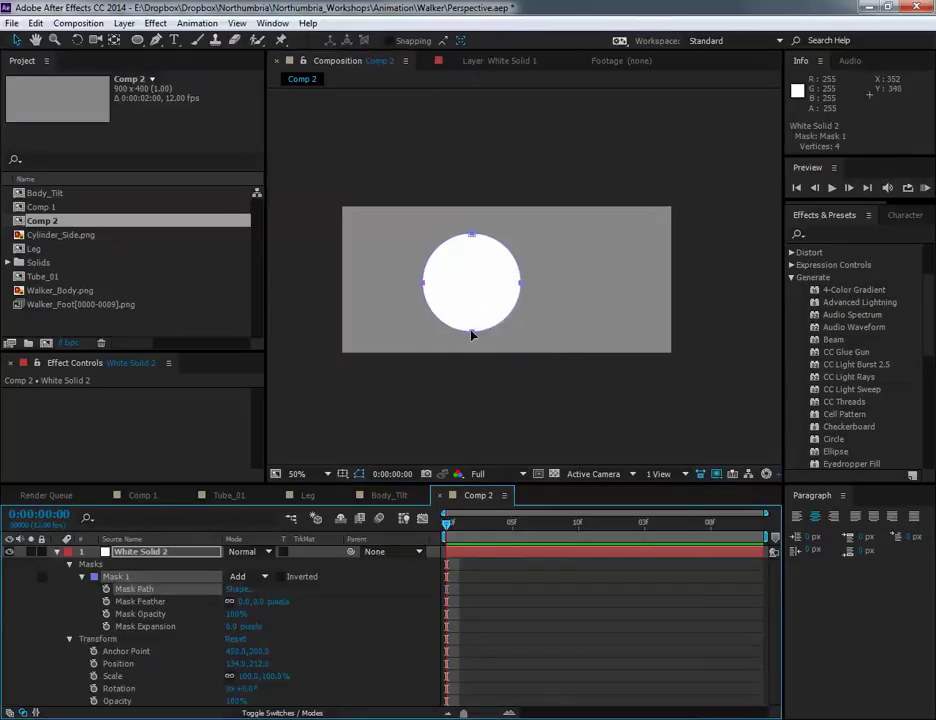
{"action": "double_click", "coordinate": [472, 331]}
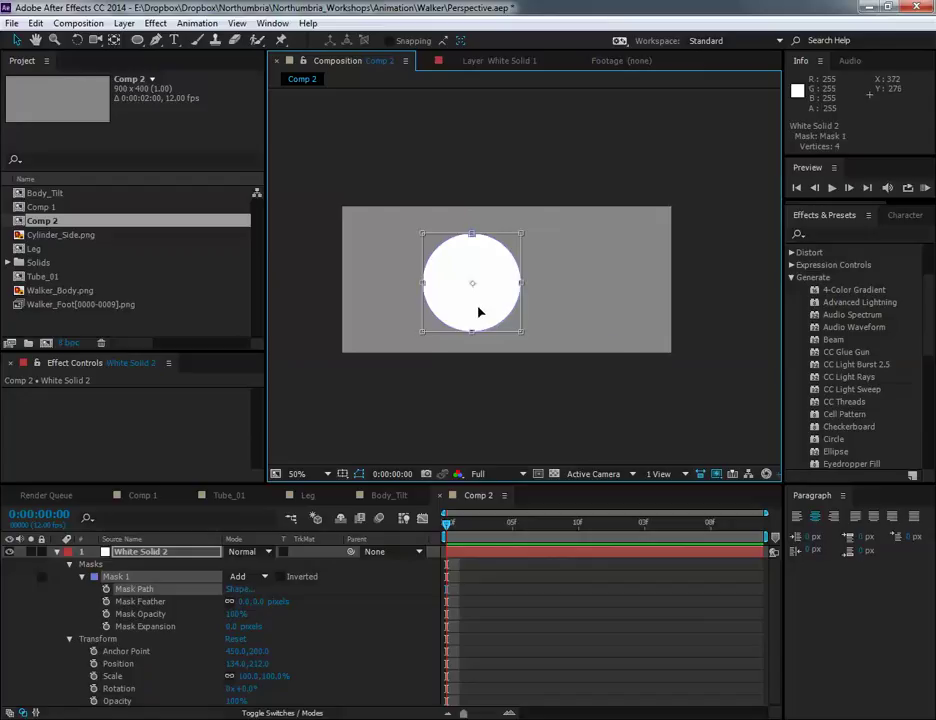
{"action": "left_click_drag", "start_coordinate": [478, 313], "coordinate": [566, 331]}
{"action": "key", "text": "Delete"}
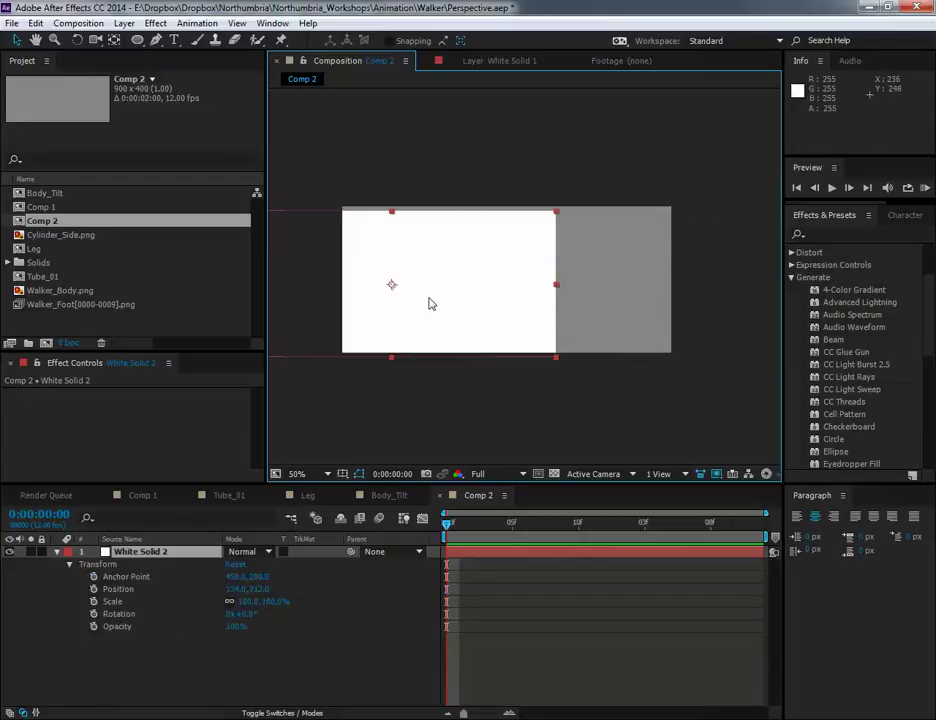
{"action": "key", "text": "ctrl+z"}
{"action": "key", "text": "ctrl+z"}
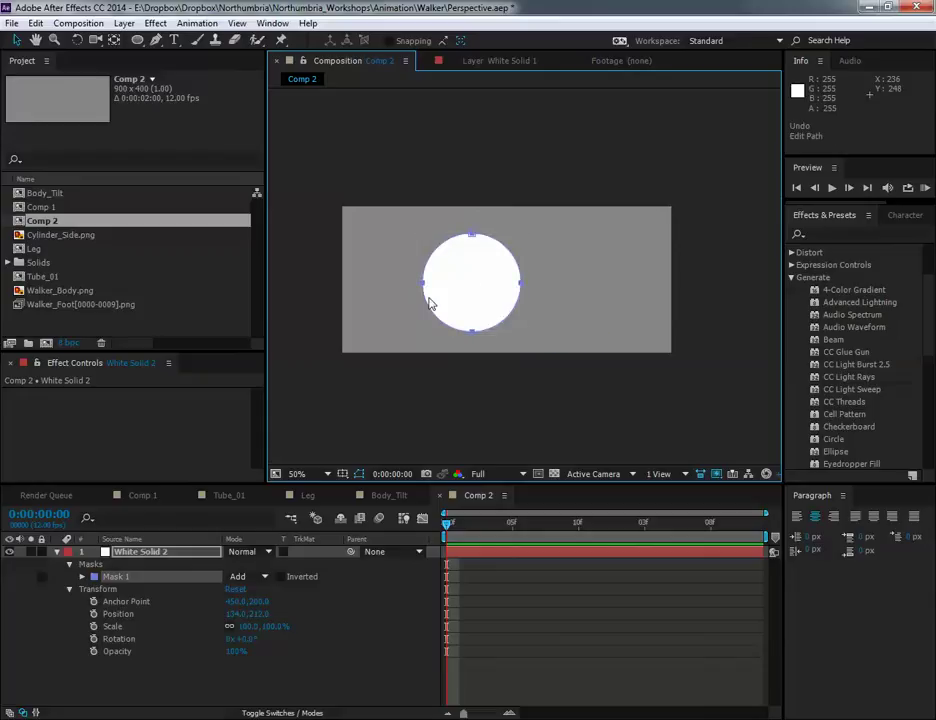
Undo the leftward move of the masked solid layer in the composition.
{"action": "key", "text": "ctrl+z"}
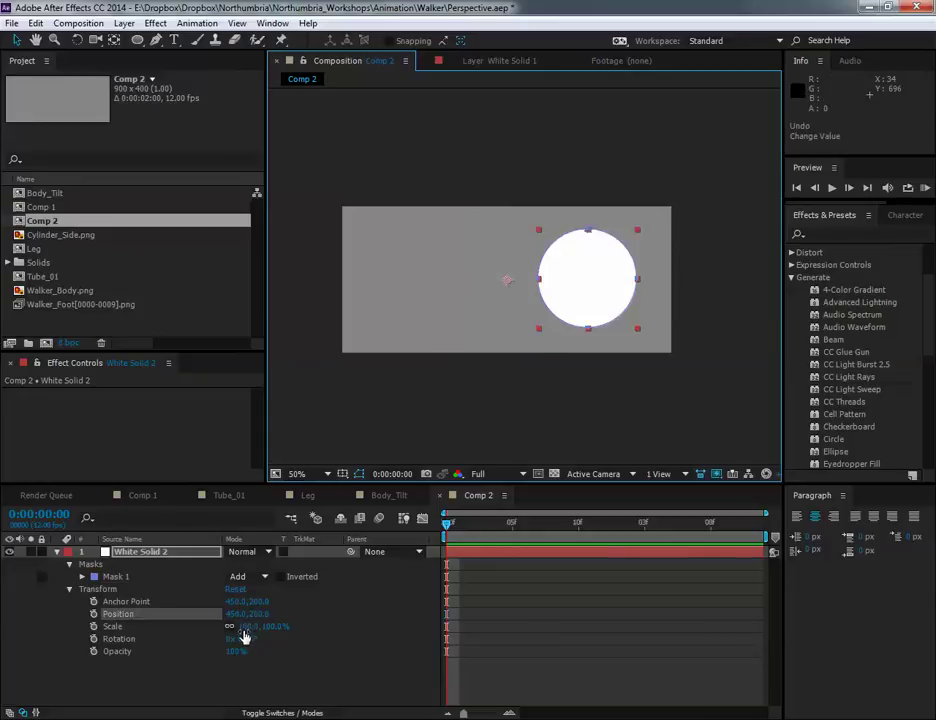
Try scaling the white solid to 28% and shifting the small circle's mask up and to the left, and undo the edits.
{"action": "left_click_drag", "start_coordinate": [250, 627], "coordinate": [211, 627]}
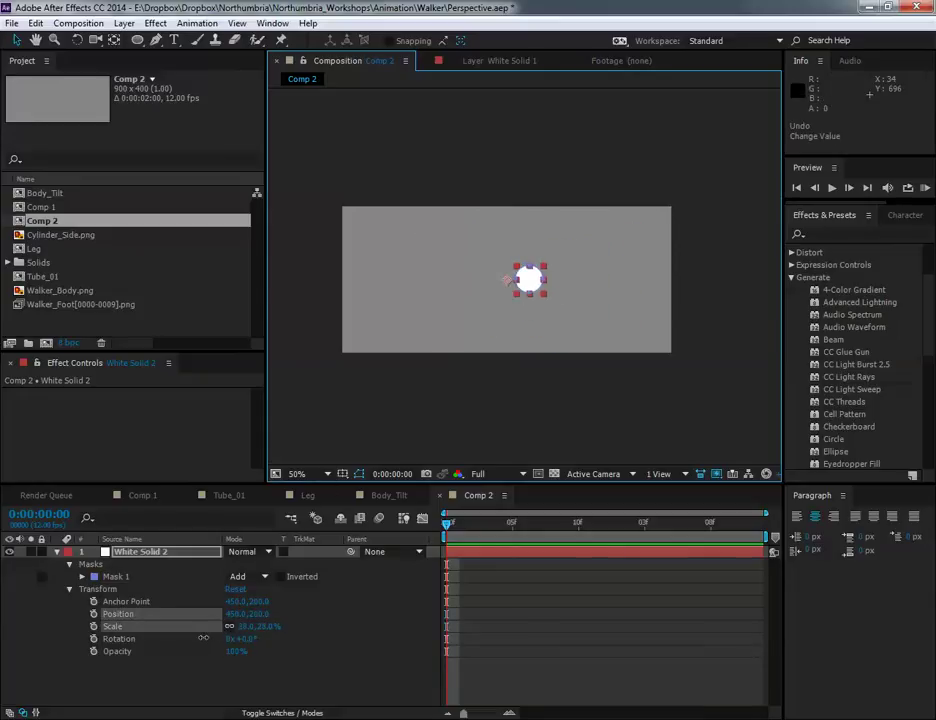
{"action": "left_click", "coordinate": [116, 576]}
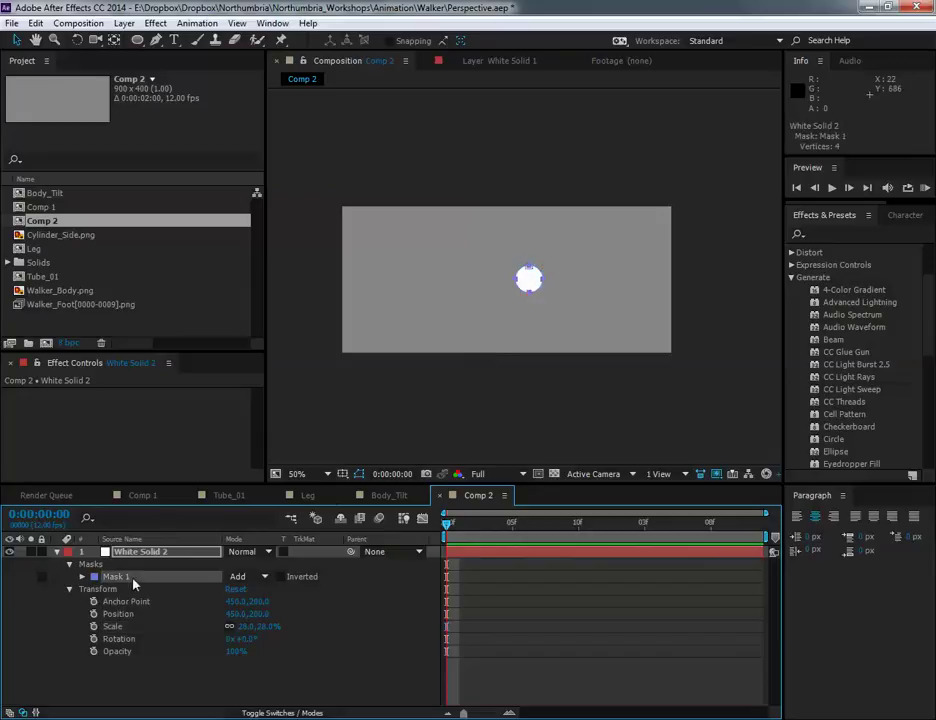
{"action": "double_click", "coordinate": [527, 292]}
{"action": "left_click_drag", "start_coordinate": [535, 285], "coordinate": [495, 240]}
{"action": "key", "text": "ctrl+z"}
{"action": "key", "text": "ctrl+z"}
{"action": "key", "text": "ctrl+z"}
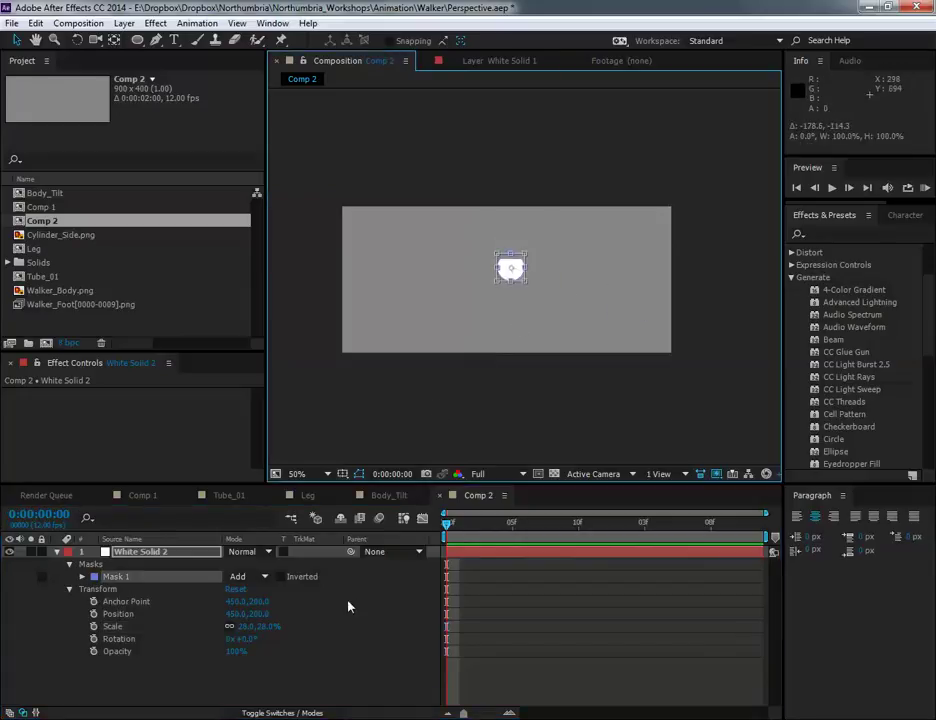
Try shifting the circular mask with its free-transform box, undo the path edit and deselect everything.
{"action": "left_click", "coordinate": [100, 591]}
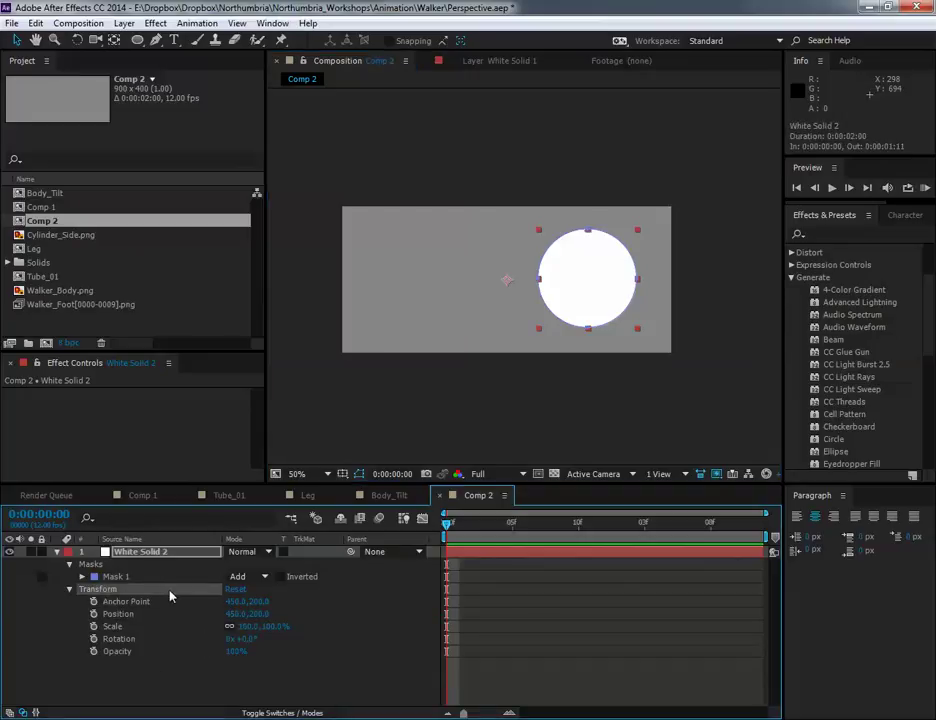
{"action": "double_click", "coordinate": [591, 232]}
{"action": "left_click_drag", "start_coordinate": [591, 232], "coordinate": [609, 262]}
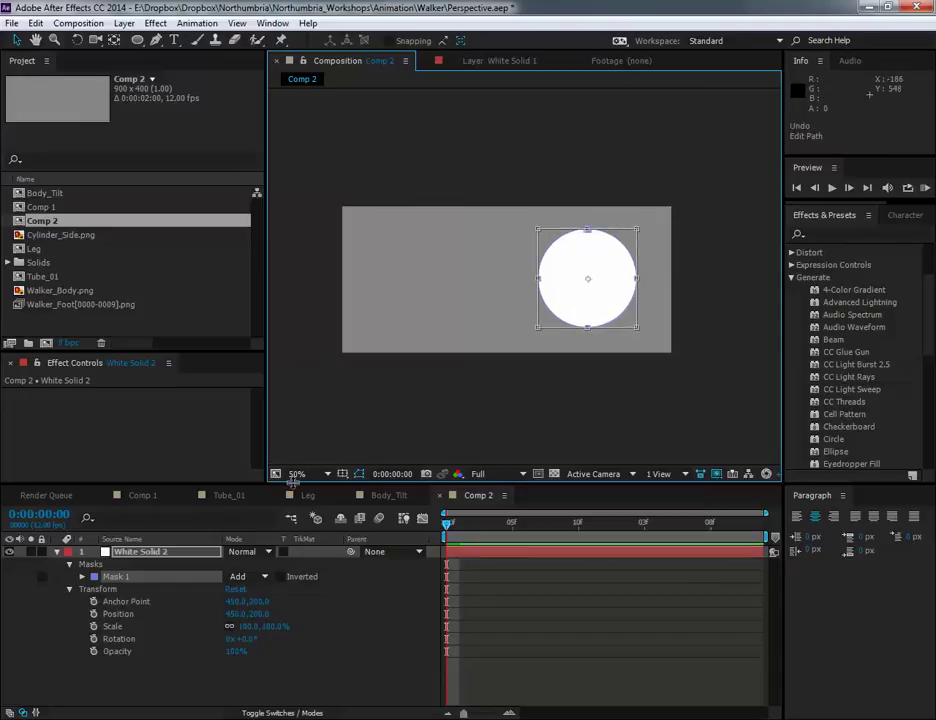
{"action": "key", "text": "Return"}
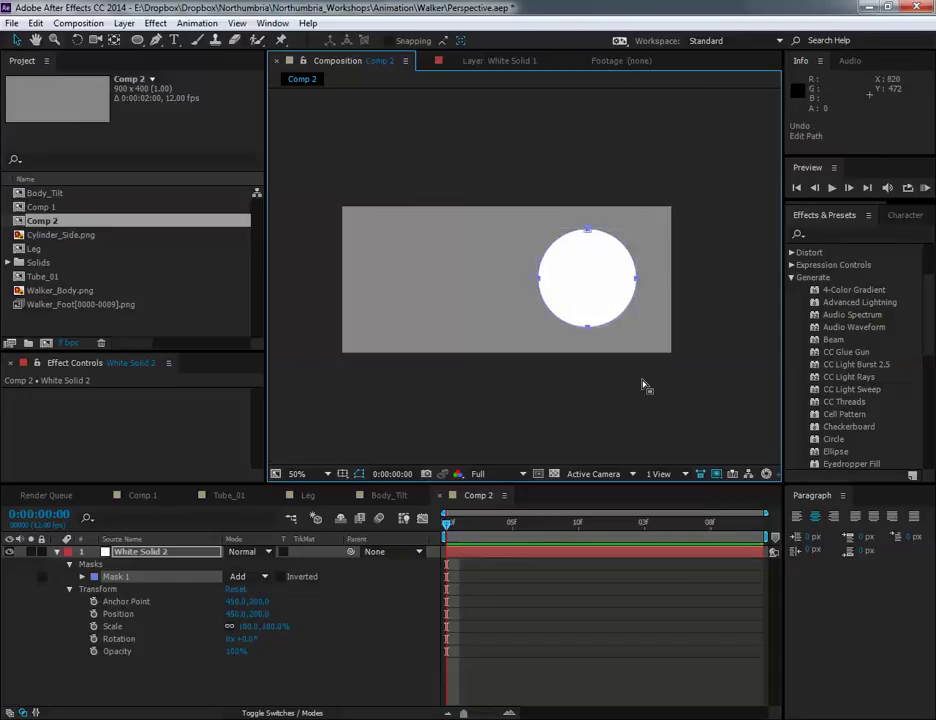
{"action": "left_click", "coordinate": [652, 384]}
{"action": "left_click", "coordinate": [692, 387]}
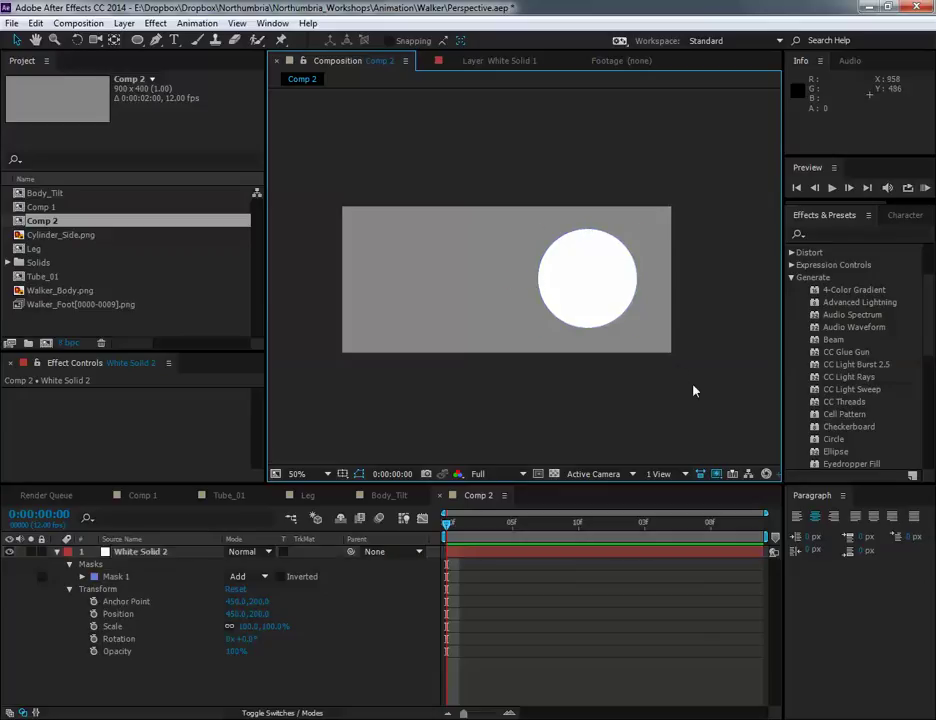
Try moving the whole masked solid to position 114, 104, and undo the move.
{"action": "left_click", "coordinate": [617, 311]}
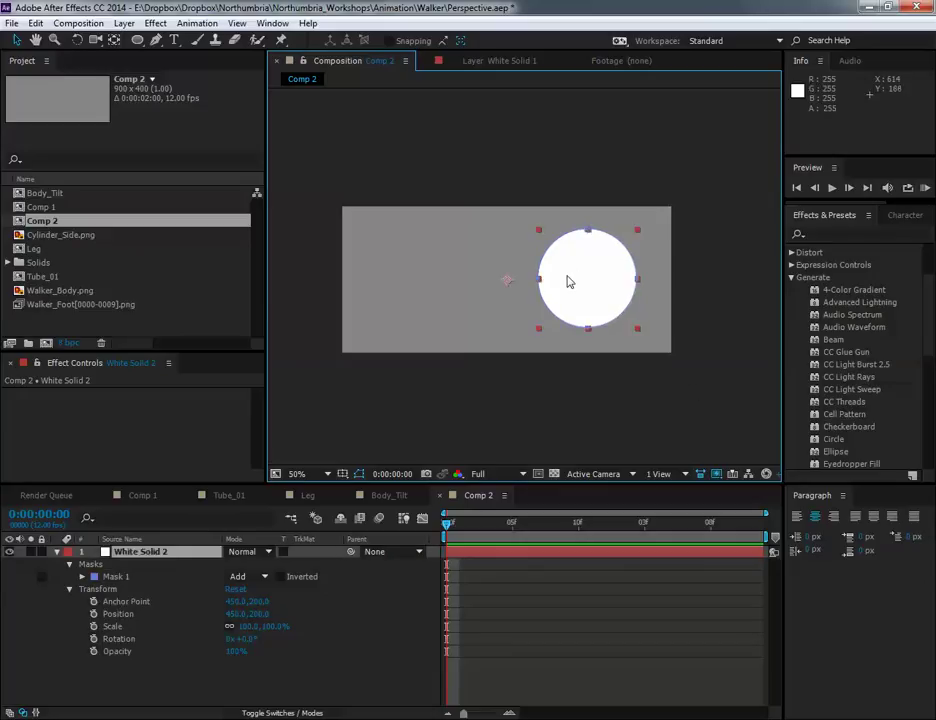
{"action": "left_click_drag", "start_coordinate": [583, 284], "coordinate": [462, 248]}
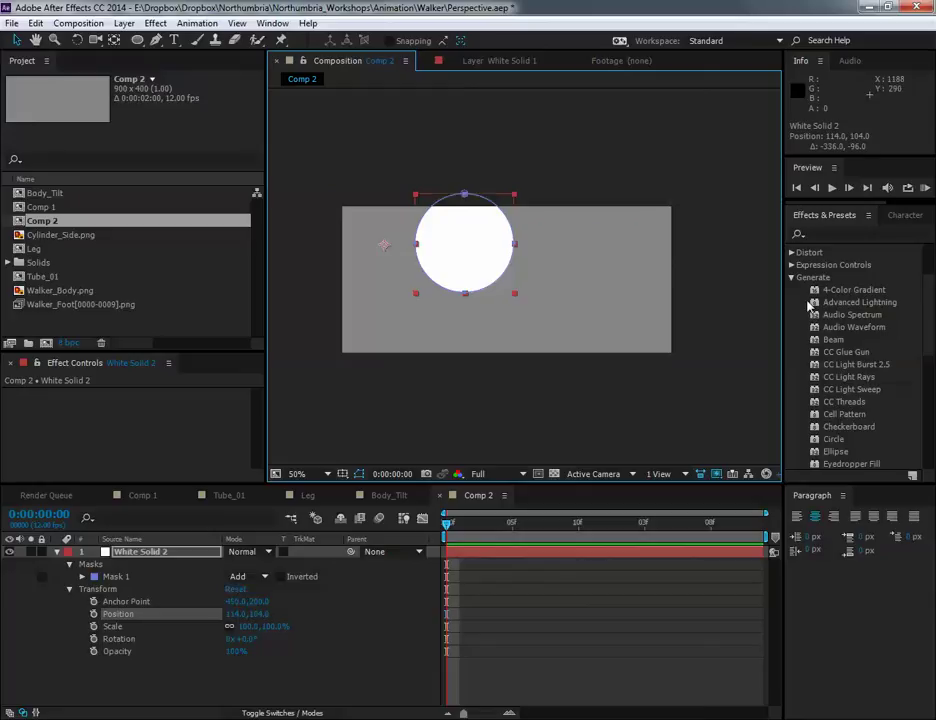
{"action": "key", "text": "ctrl+z"}
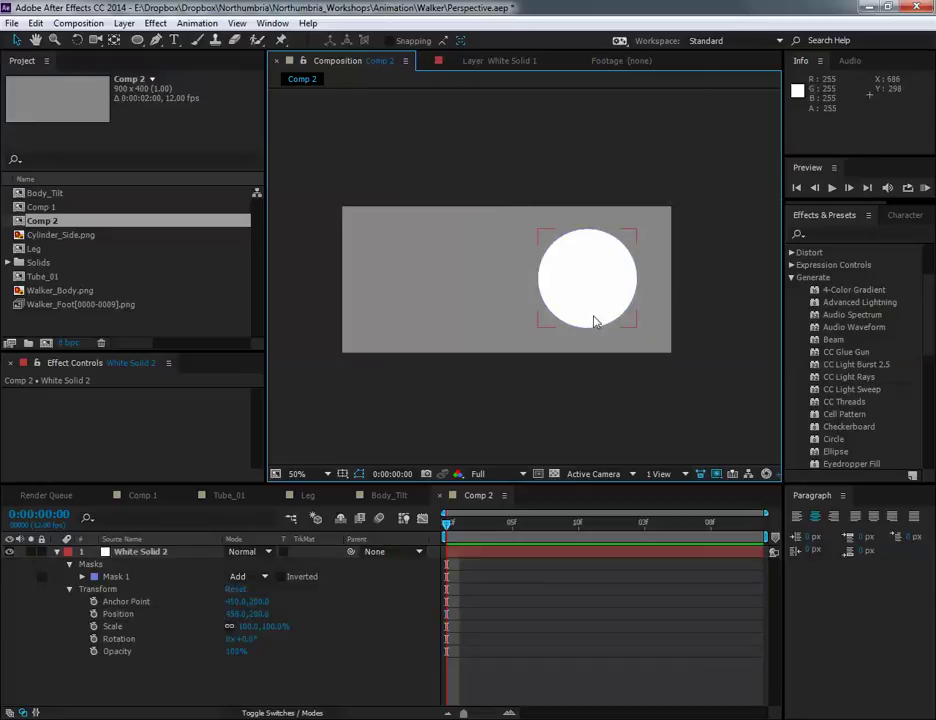
Show the circular mask's free-transform box at 100% magnification, expand the properties of Mask 1 and leave free transform.
{"action": "left_click", "coordinate": [593, 321]}
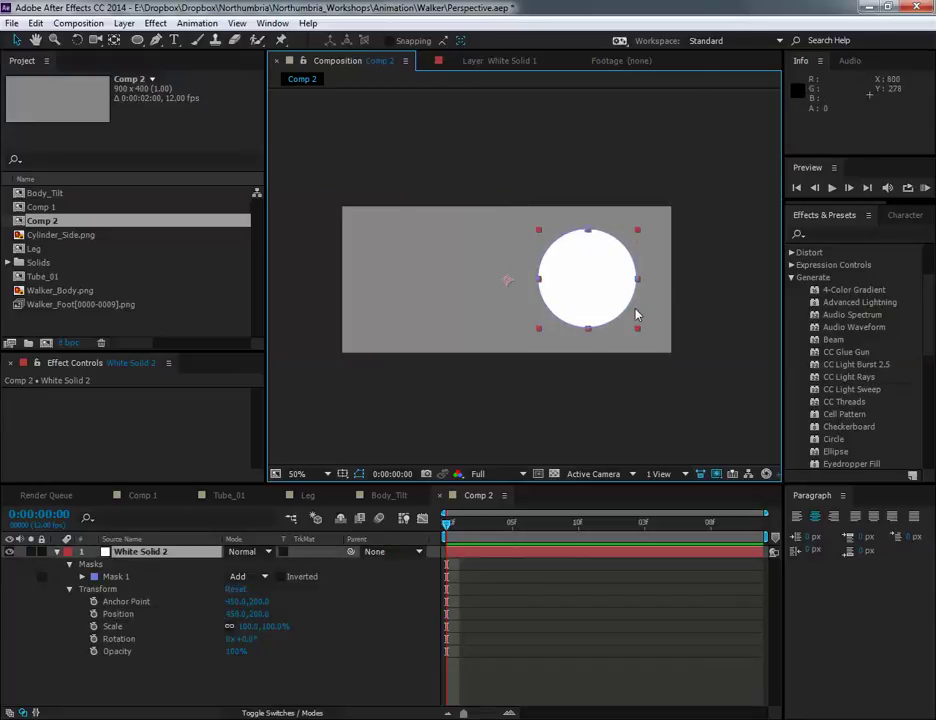
{"action": "scroll", "coordinate": [637, 280], "scroll_direction": "up", "scroll_amount": 3}
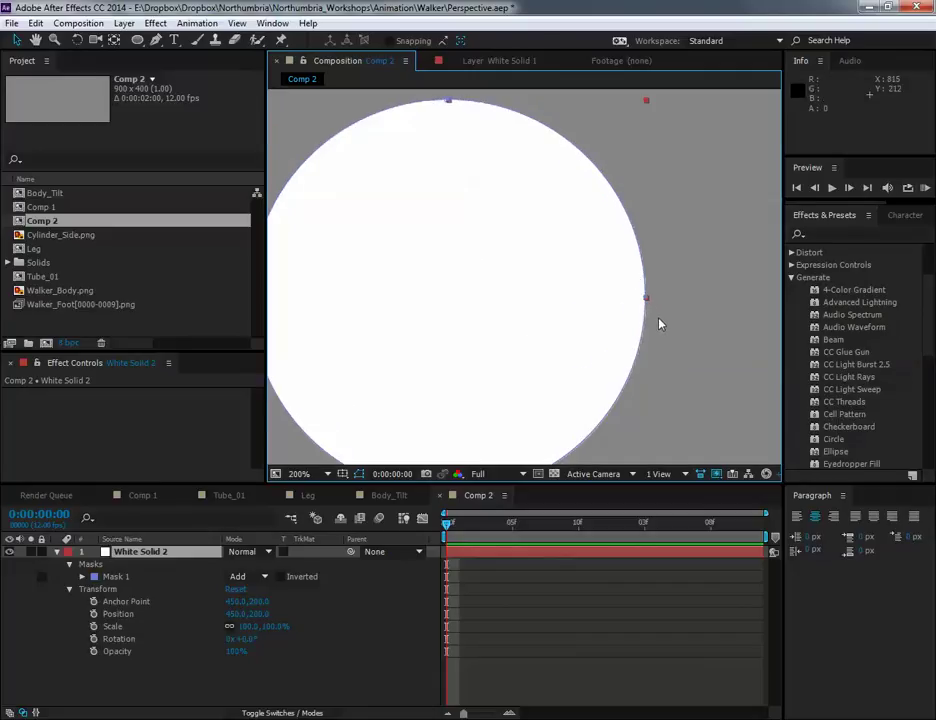
{"action": "scroll", "coordinate": [646, 302], "scroll_direction": "down", "scroll_amount": 4}
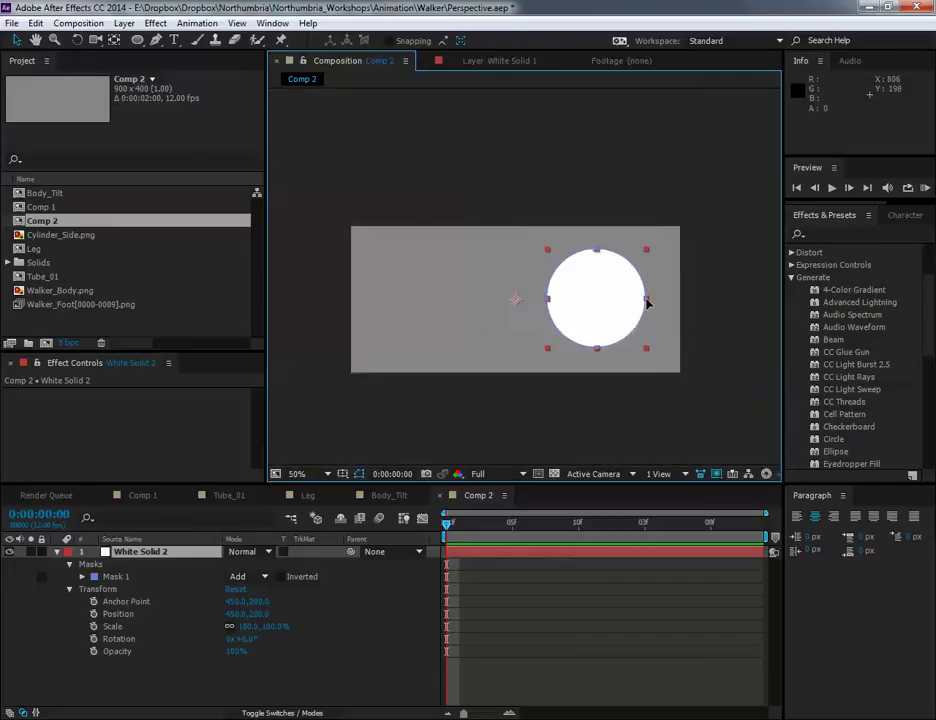
{"action": "scroll", "coordinate": [646, 302], "scroll_direction": "up", "scroll_amount": 2}
{"action": "scroll", "coordinate": [640, 302], "scroll_direction": "down", "scroll_amount": 1}
{"action": "scroll", "coordinate": [633, 302], "scroll_direction": "up", "scroll_amount": 4}
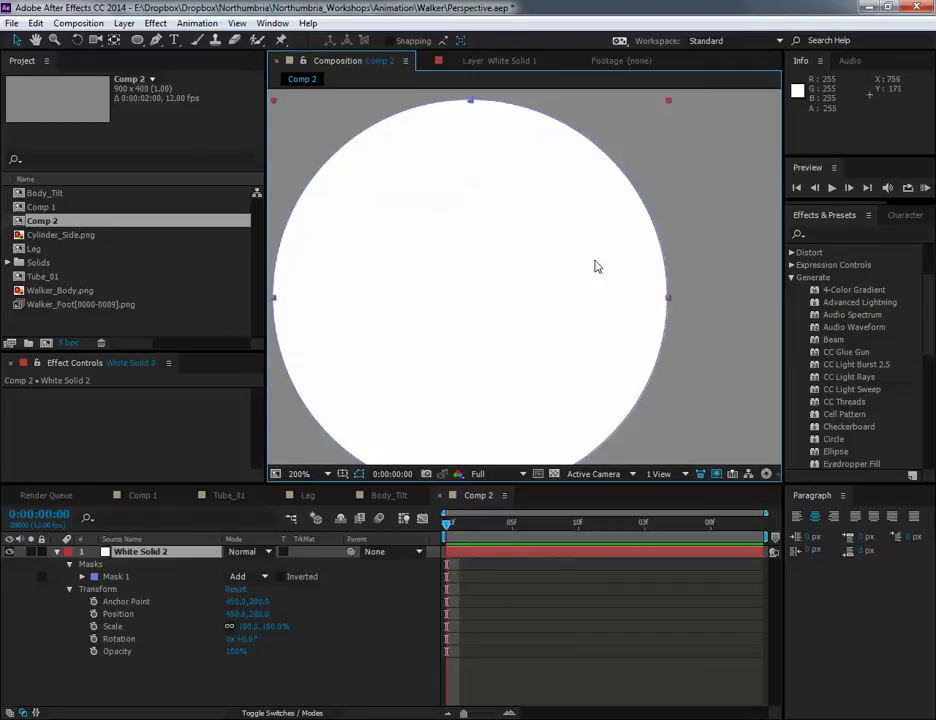
{"action": "scroll", "coordinate": [628, 300], "scroll_direction": "down", "scroll_amount": 4}
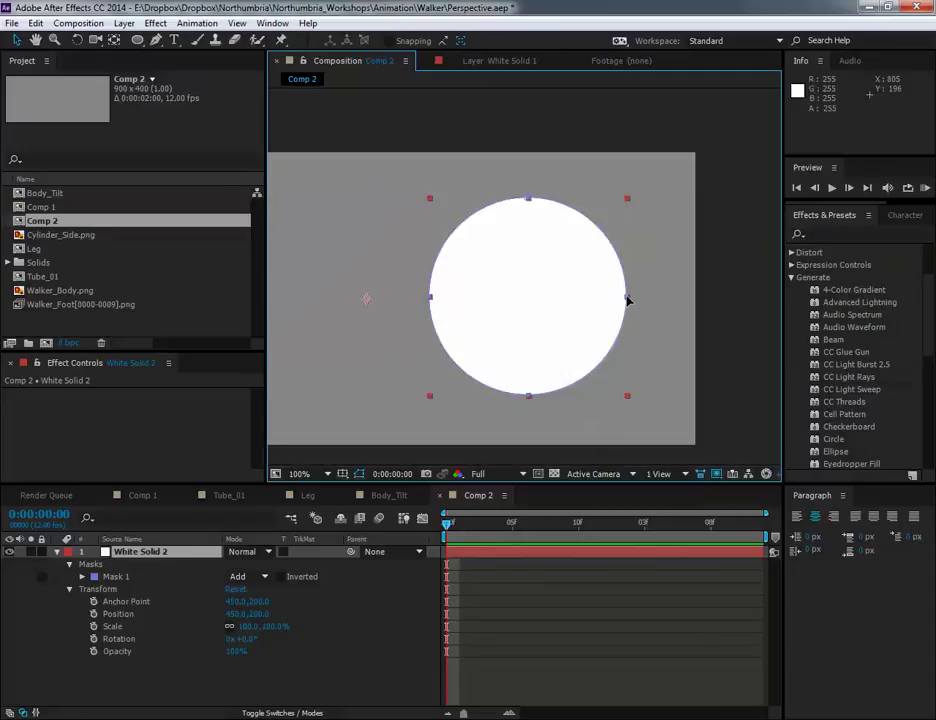
{"action": "double_click", "coordinate": [627, 299]}
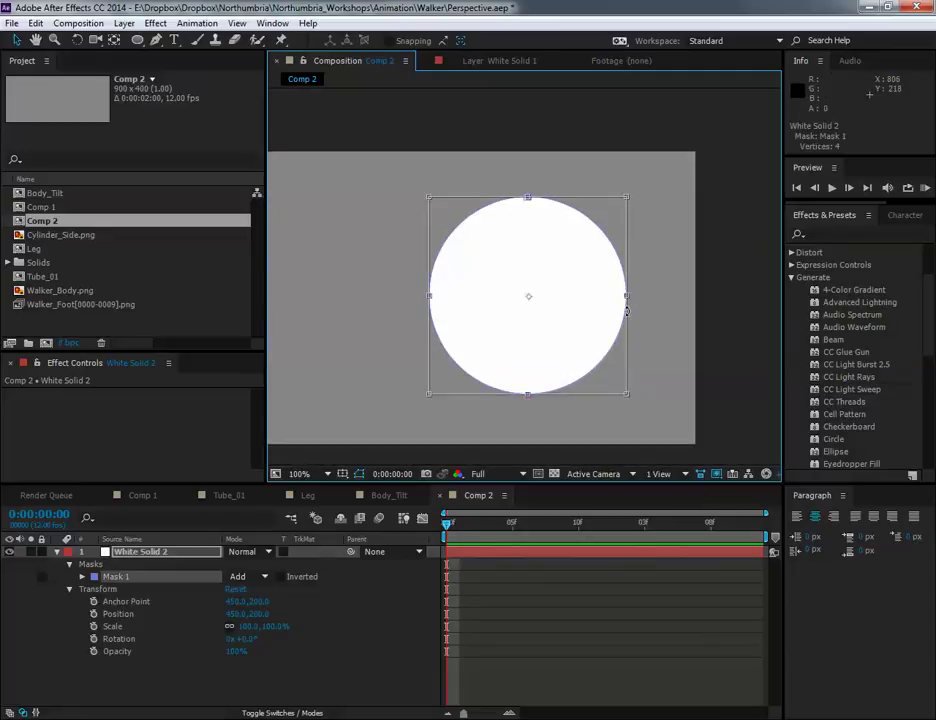
{"action": "left_click", "coordinate": [83, 577]}
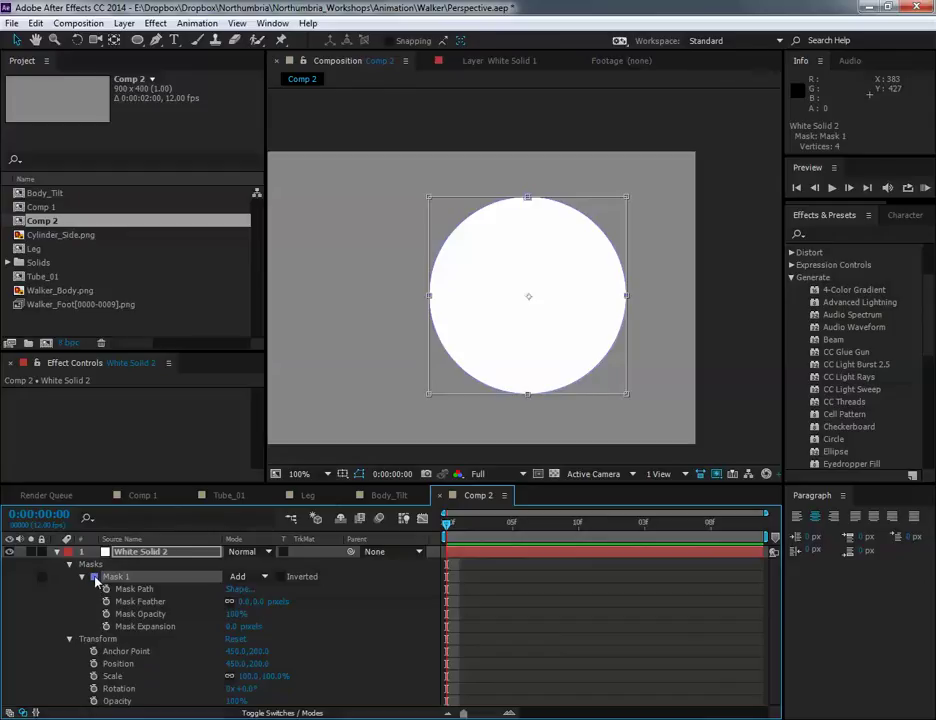
{"action": "left_click", "coordinate": [571, 261]}
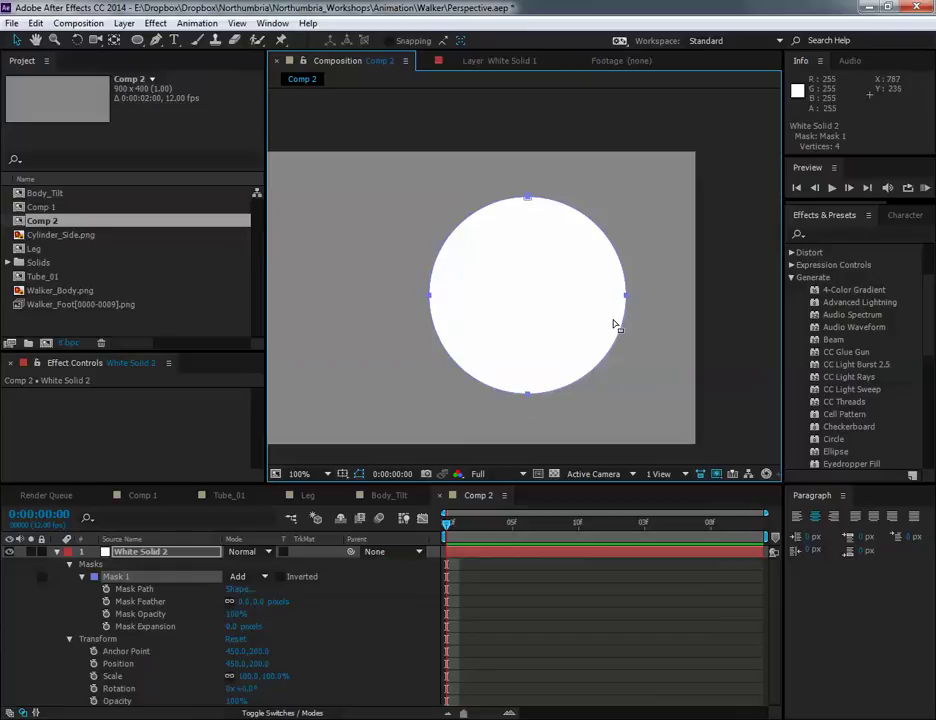
Try displacing the circle mask's left vertex inward and its bottom vertex sideways, undoing each path edit.
{"action": "left_click", "coordinate": [434, 297]}
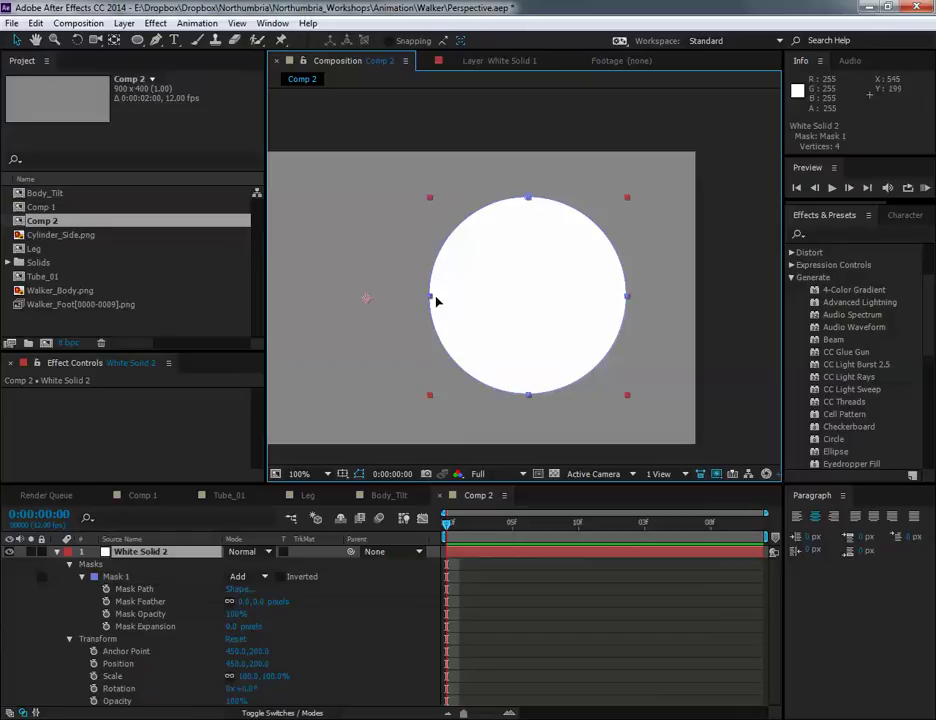
{"action": "left_click", "coordinate": [431, 297]}
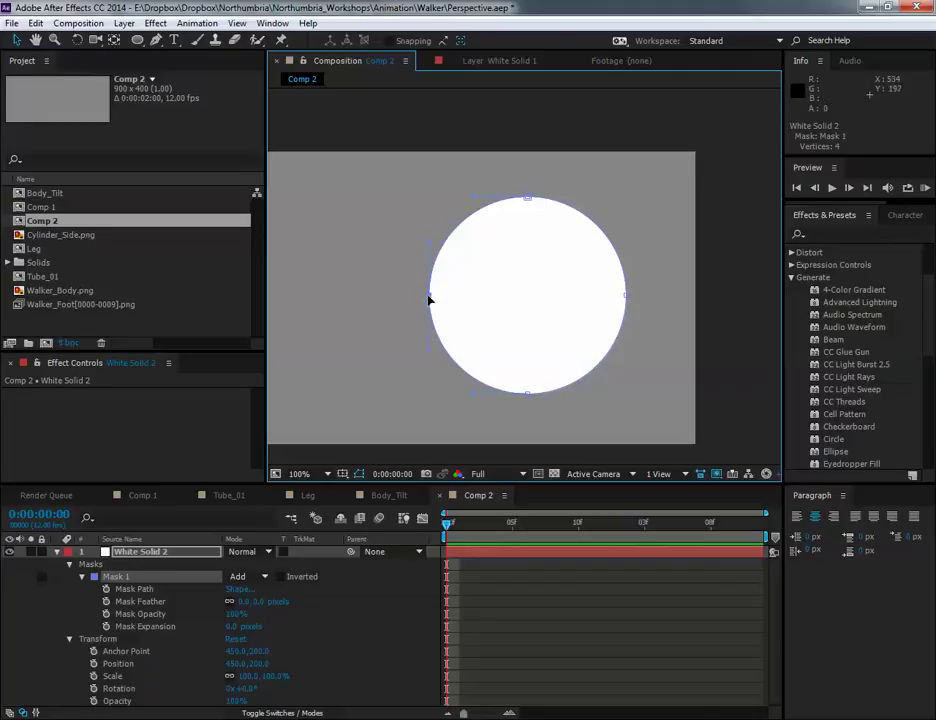
{"action": "left_click_drag", "start_coordinate": [430, 299], "coordinate": [480, 316]}
{"action": "key", "text": "ctrl+z"}
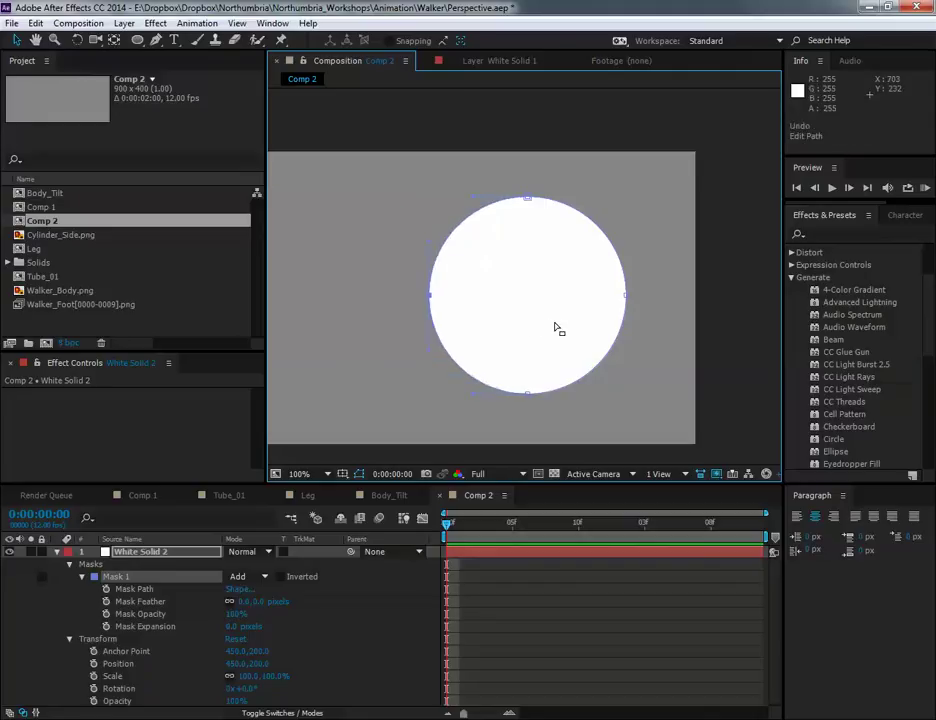
{"action": "left_click", "coordinate": [510, 318]}
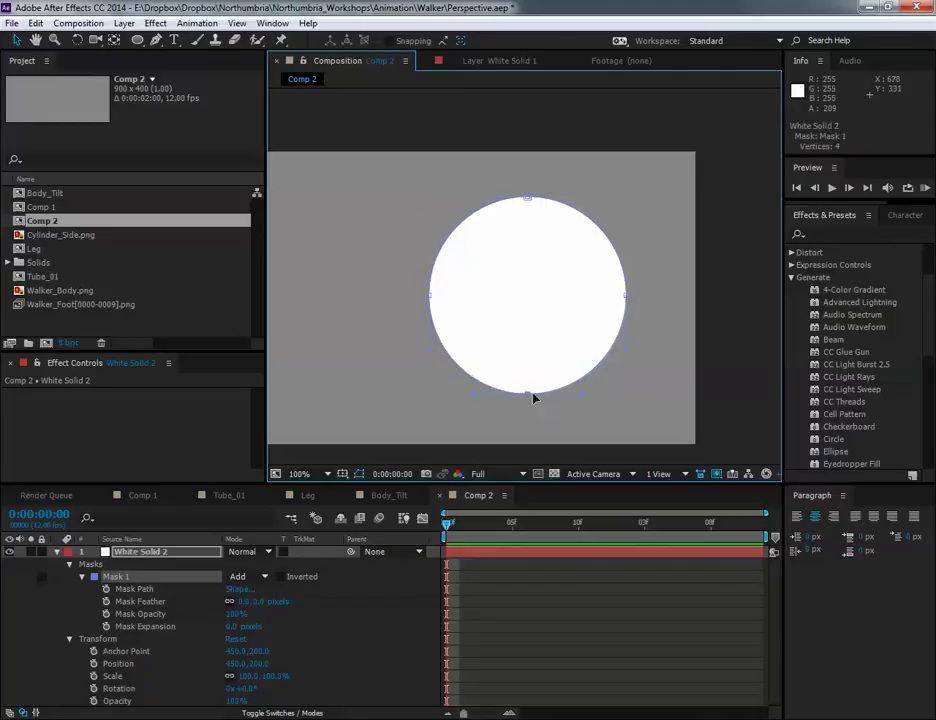
{"action": "left_click_drag", "start_coordinate": [531, 397], "coordinate": [577, 391]}
{"action": "key", "text": "ctrl+z"}
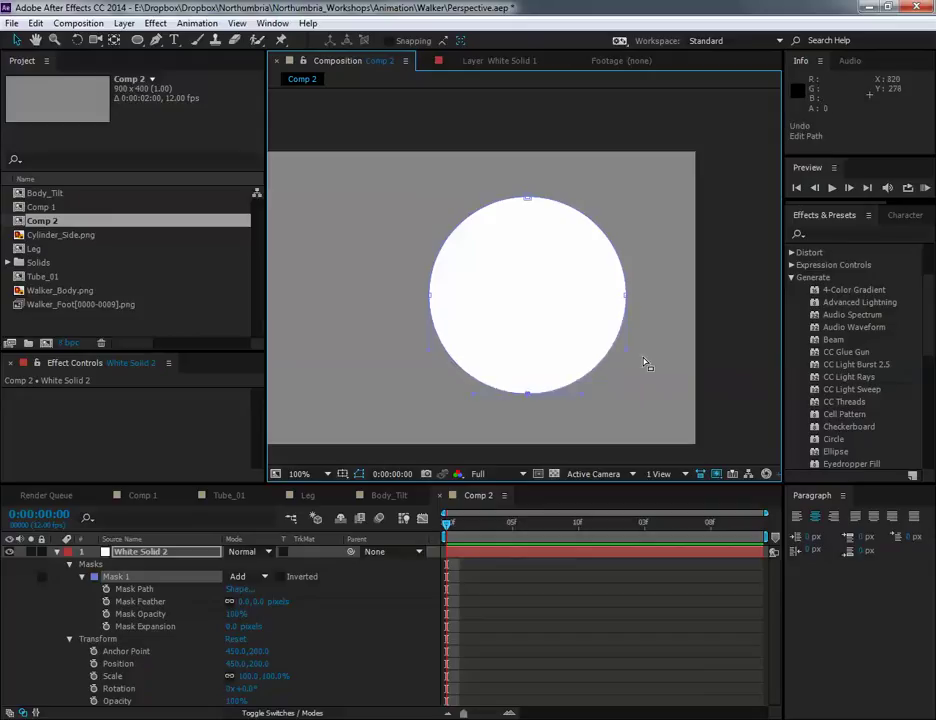
Try displacing the mask's left vertex, right vertex and upper-right curve handle one by one, undoing each path edit.
{"action": "left_click", "coordinate": [570, 359]}
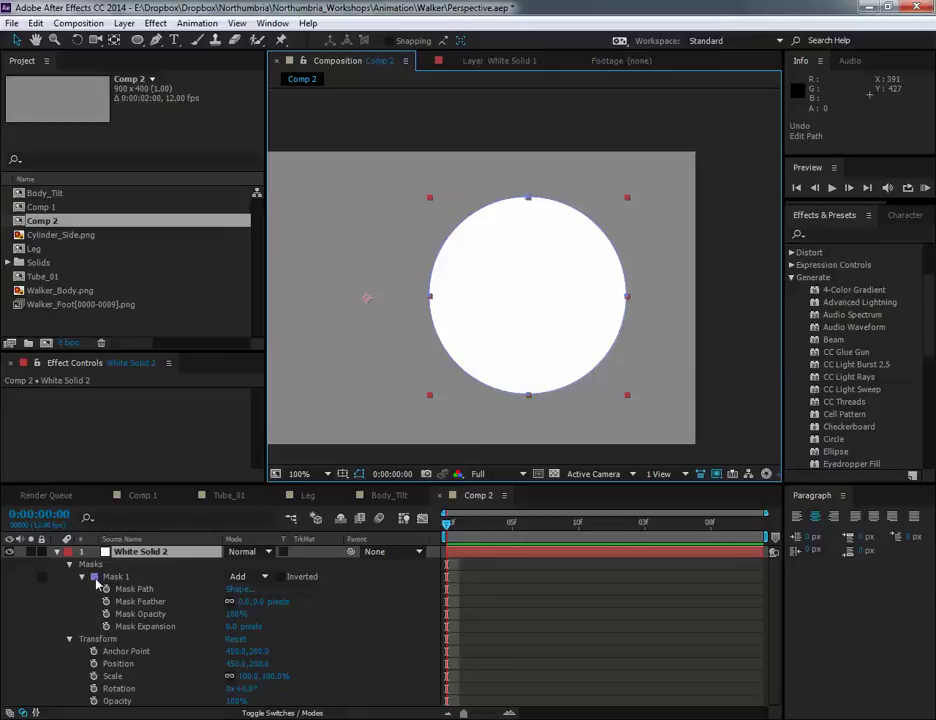
{"action": "left_click", "coordinate": [432, 303]}
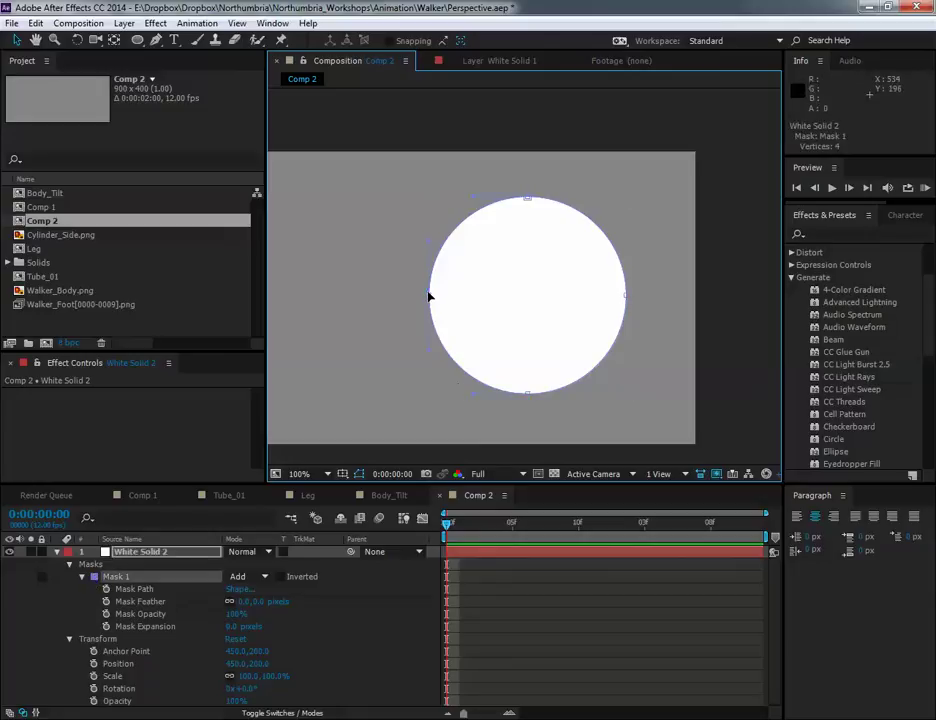
{"action": "mouse_move", "coordinate": [430, 295]}
{"action": "left_mouse_down"}
{"action": "mouse_move", "coordinate": [409, 309]}
{"action": "mouse_move", "coordinate": [441, 307]}
{"action": "left_mouse_up"}
{"action": "key", "text": "ctrl+z"}
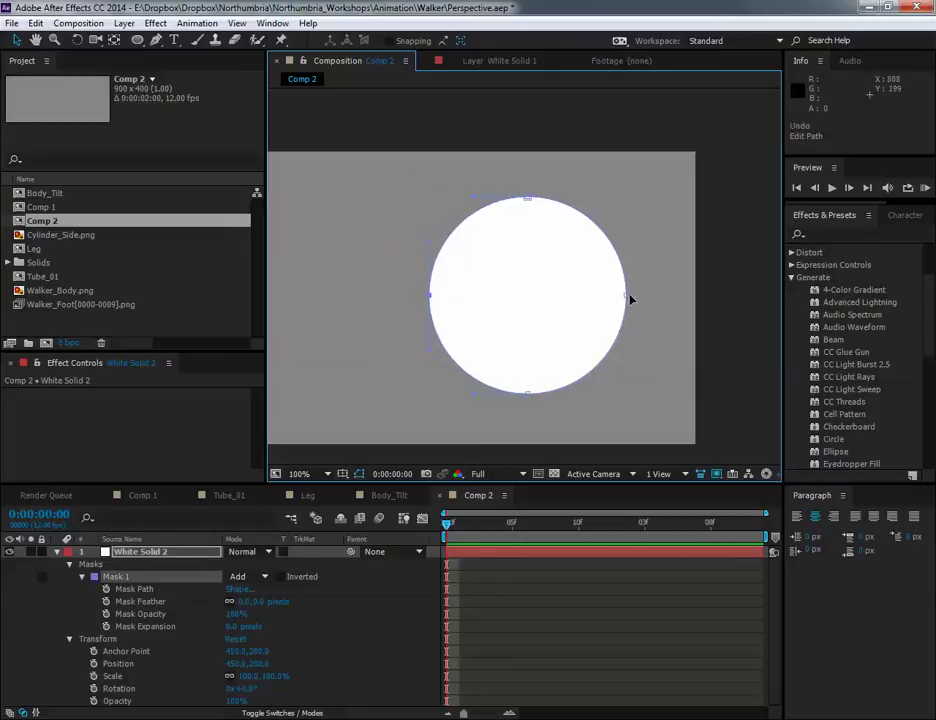
{"action": "mouse_move", "coordinate": [626, 297]}
{"action": "left_mouse_down"}
{"action": "mouse_move", "coordinate": [648, 255]}
{"action": "mouse_move", "coordinate": [632, 290]}
{"action": "left_mouse_up"}
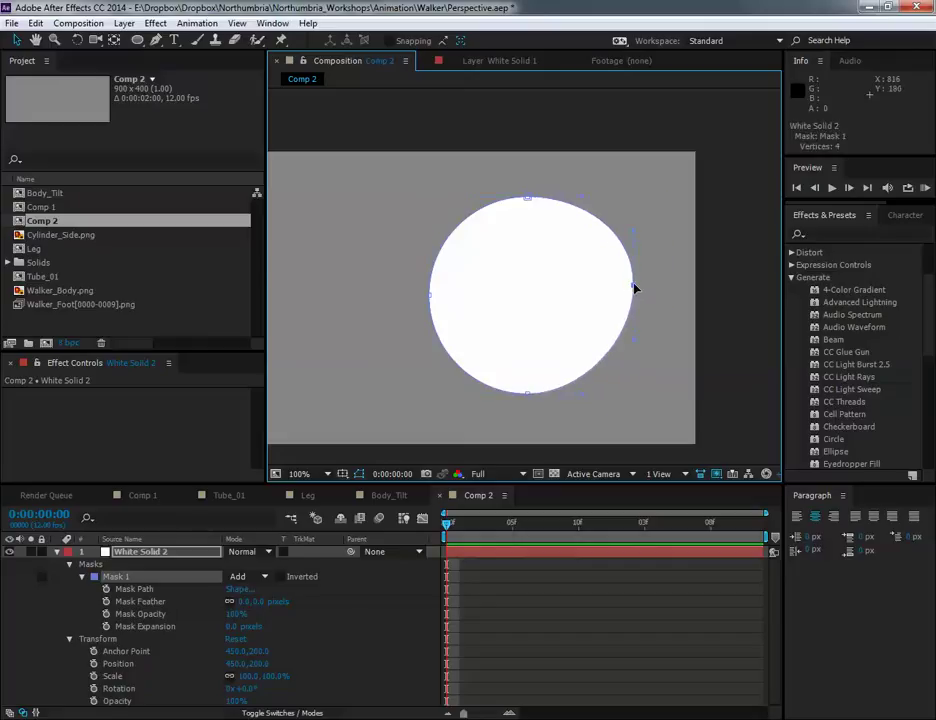
{"action": "key", "text": "ctrl+z"}
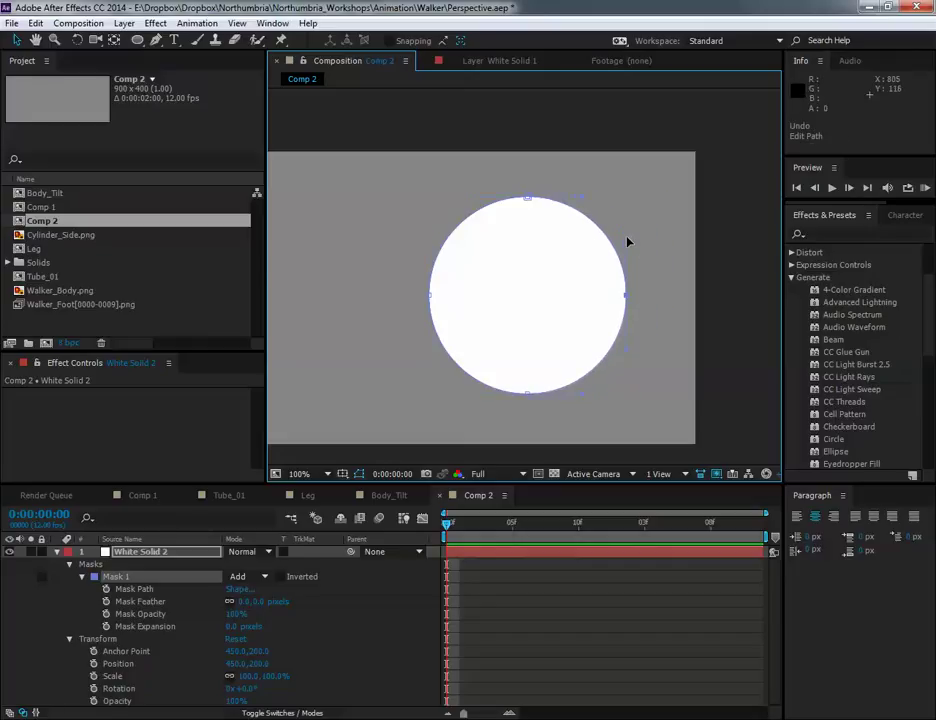
{"action": "left_click_drag", "start_coordinate": [627, 242], "coordinate": [546, 256]}
{"action": "key", "text": "ctrl+z"}
Bring up the free-transform box on the circular mask, and leave it with nothing selected.
{"action": "scroll", "coordinate": [617, 335], "scroll_direction": "down", "scroll_amount": 3}
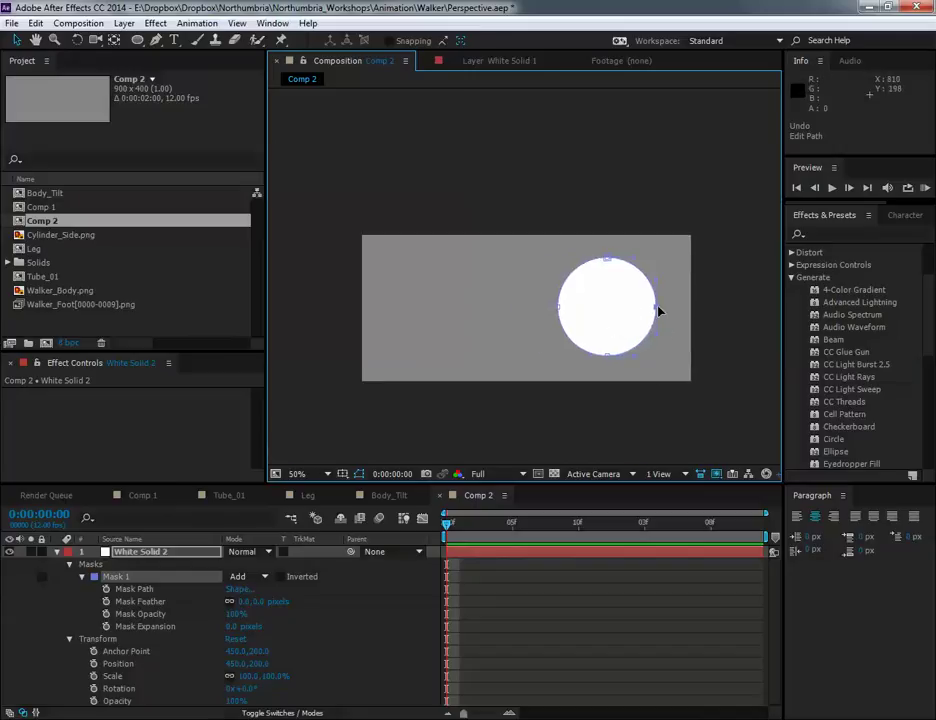
{"action": "double_click", "coordinate": [656, 310]}
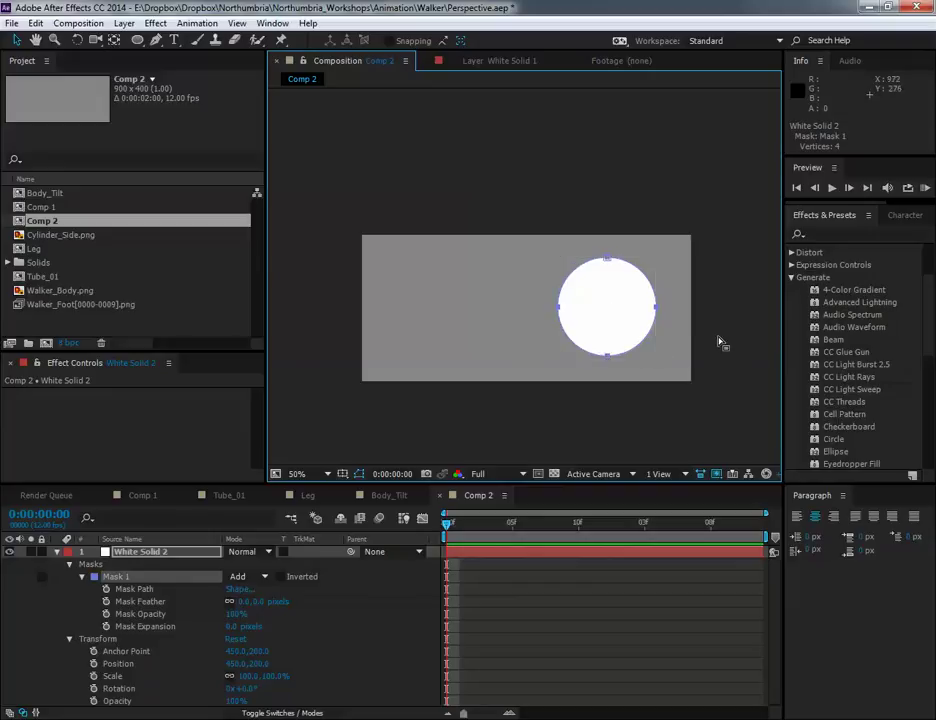
{"action": "left_click", "coordinate": [728, 362]}
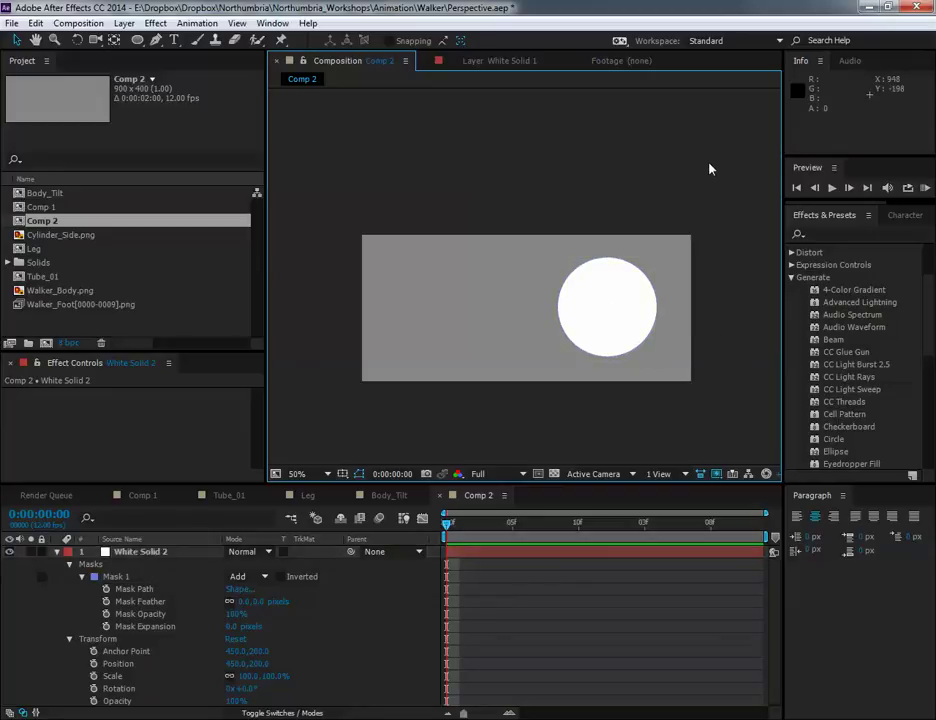
Reselect the white solid layer and put its whole circular mask into free transform.
{"action": "left_click", "coordinate": [652, 298]}
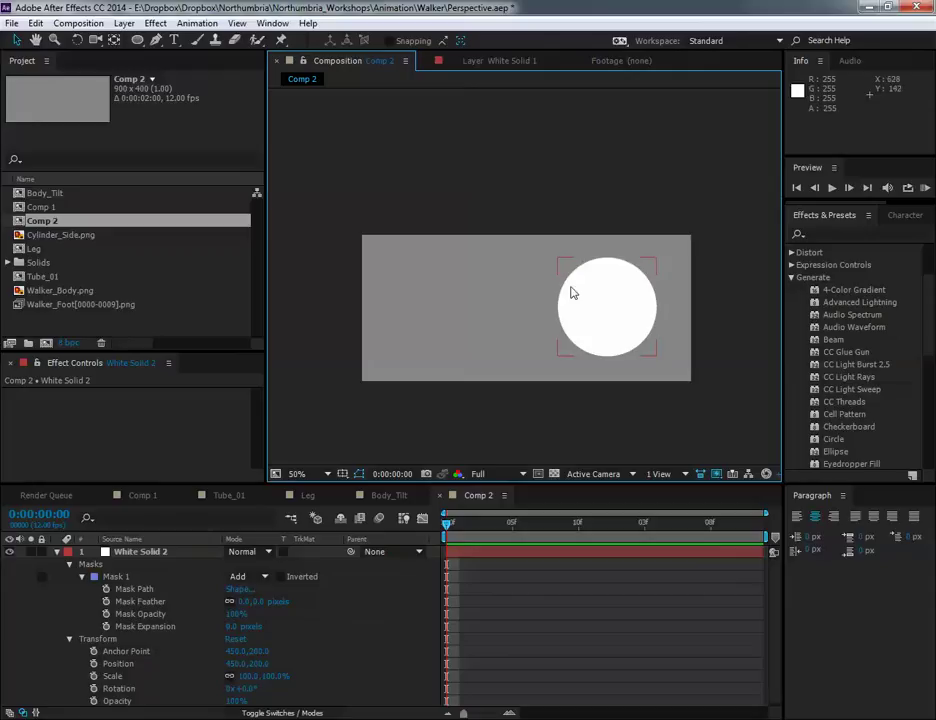
{"action": "left_click", "coordinate": [624, 336]}
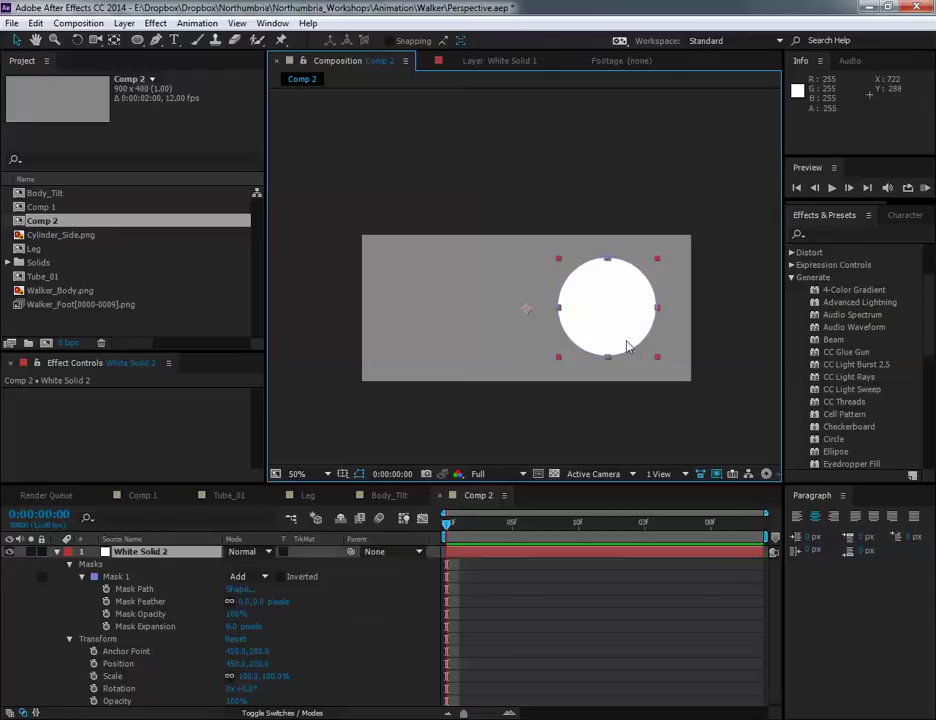
{"action": "scroll", "coordinate": [604, 320], "scroll_direction": "up", "scroll_amount": 2}
{"action": "double_click", "coordinate": [514, 300]}
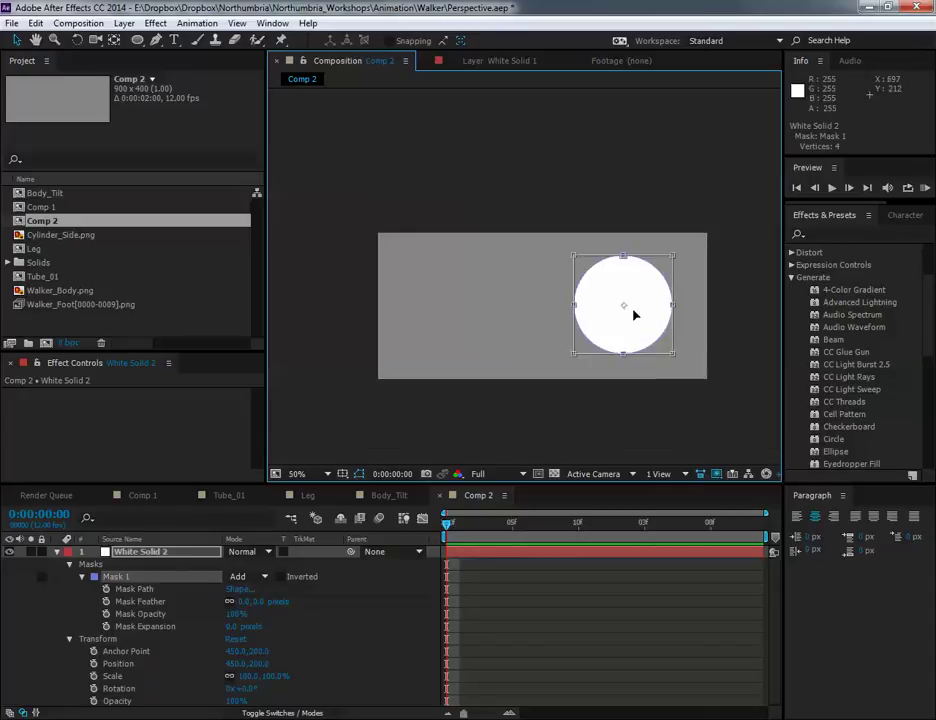
Try moving the whole circle mask slightly down and sideways, and undo the path edit.
{"action": "scroll", "coordinate": [620, 309], "scroll_direction": "down", "scroll_amount": 2}
{"action": "mouse_move", "coordinate": [628, 296]}
{"action": "left_mouse_down"}
{"action": "mouse_move", "coordinate": [614, 277]}
{"action": "mouse_move", "coordinate": [550, 269]}
{"action": "mouse_move", "coordinate": [641, 305]}
{"action": "left_mouse_up"}
{"action": "key", "text": "ctrl+z"}
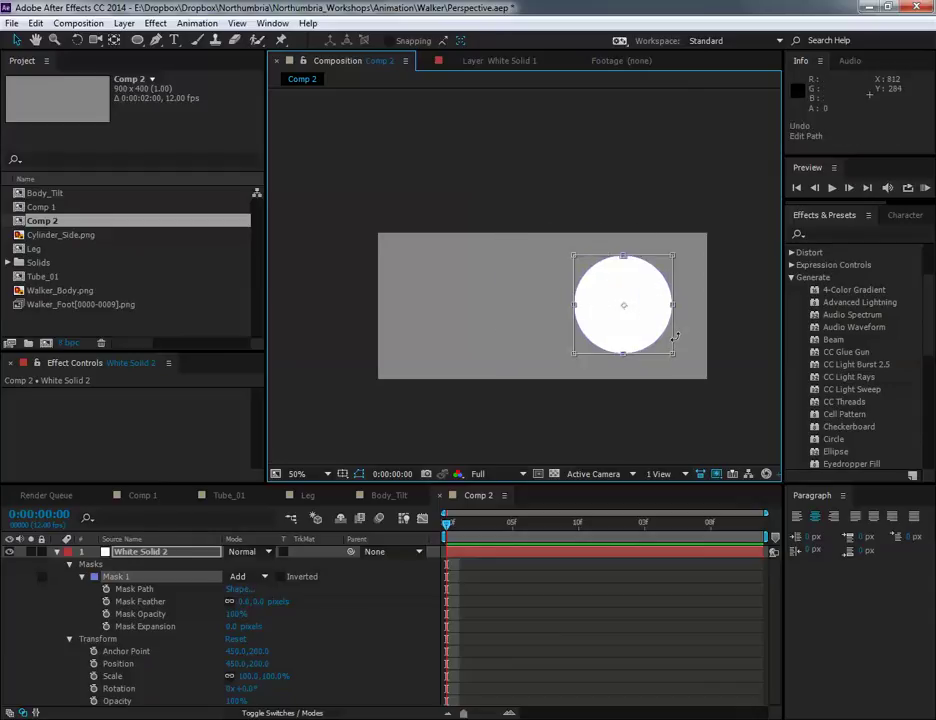
Free-transform the circle mask again, scaling it to about 90% around its centre and moving it horizontally towards the composition's right edge.
{"action": "double_click", "coordinate": [684, 370]}
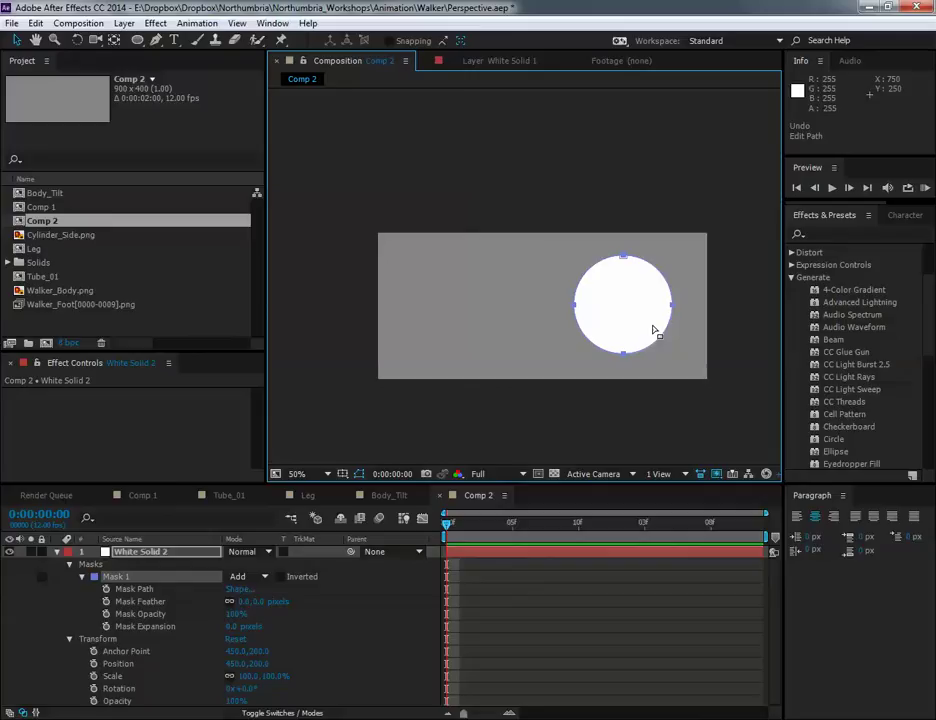
{"action": "double_click", "coordinate": [576, 309]}
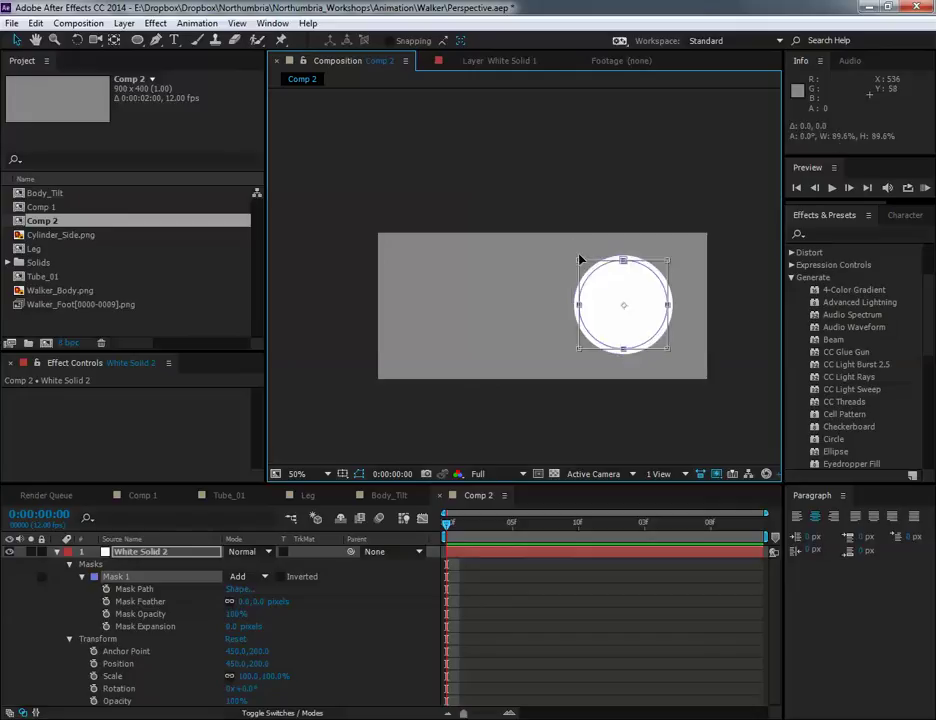
{"action": "left_click_drag", "start_coordinate": [602, 284], "coordinate": [634, 289]}
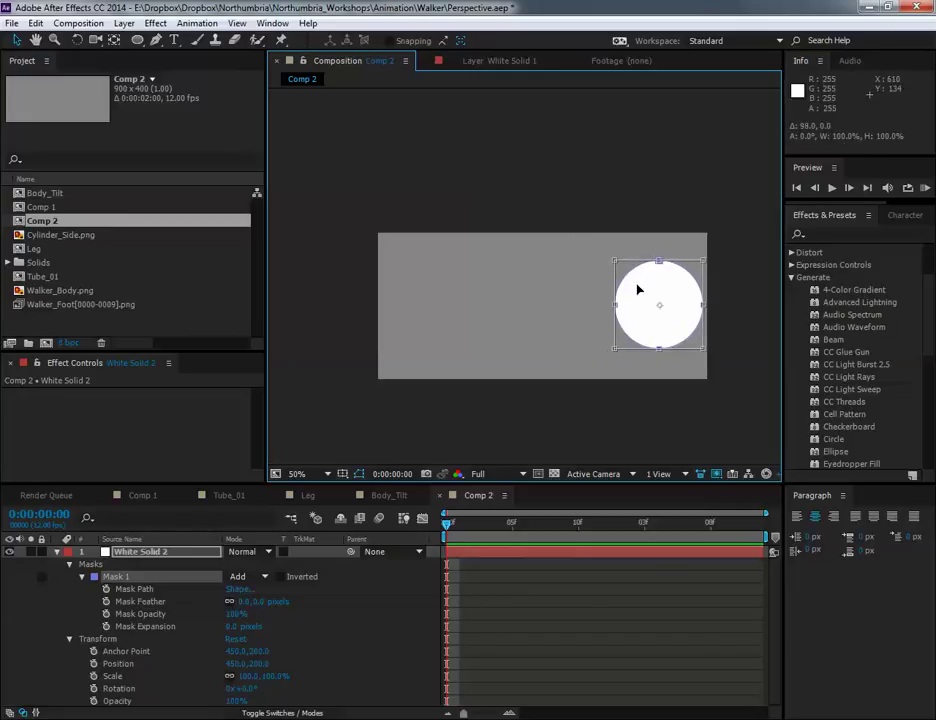
Rename the white solid layer Elips2_01.
{"action": "left_click", "coordinate": [150, 552]}
{"action": "right_click", "coordinate": [150, 552]}
{"action": "left_click", "coordinate": [222, 710]}
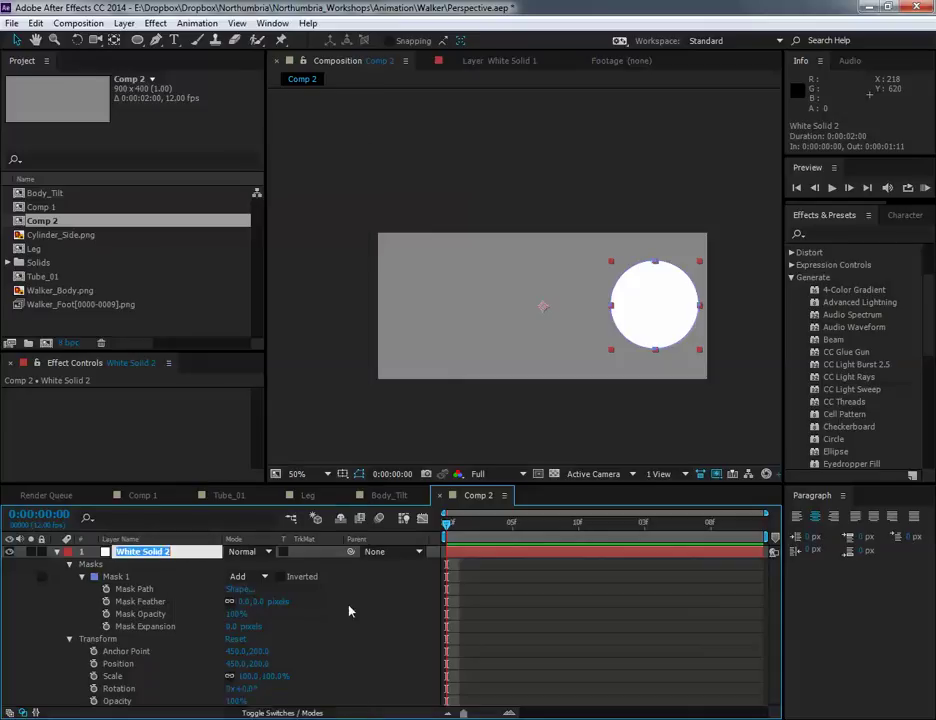
{"action": "type", "text": "Elips"}
{"action": "type", "text": "2"}
{"action": "key", "text": "Return"}
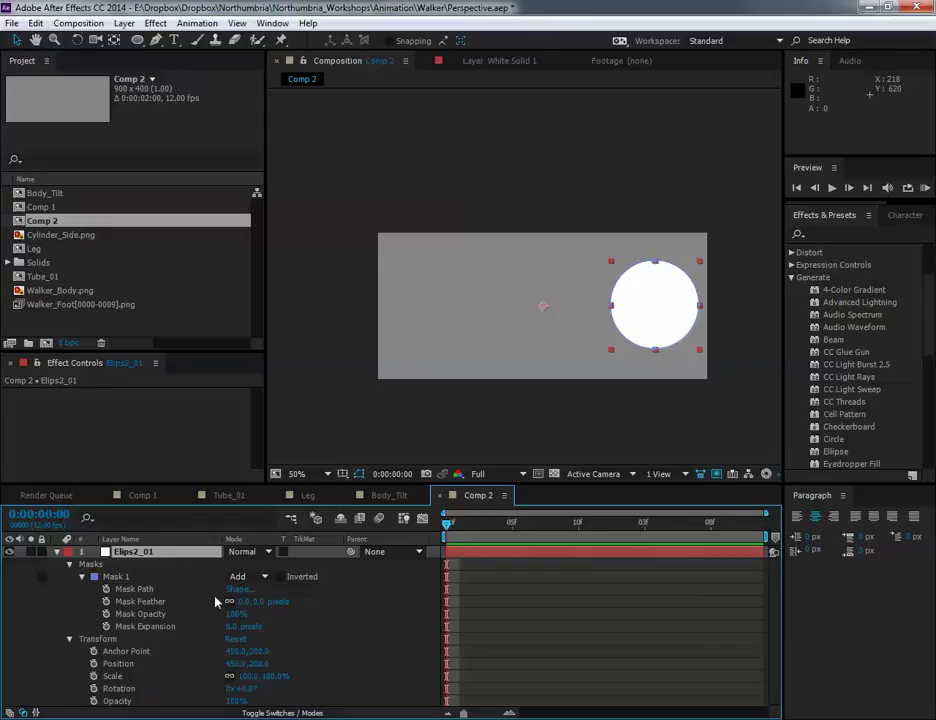
Correct the circle layer's name to Elipse_01.
{"action": "right_click", "coordinate": [155, 555]}
{"action": "left_click", "coordinate": [225, 709]}
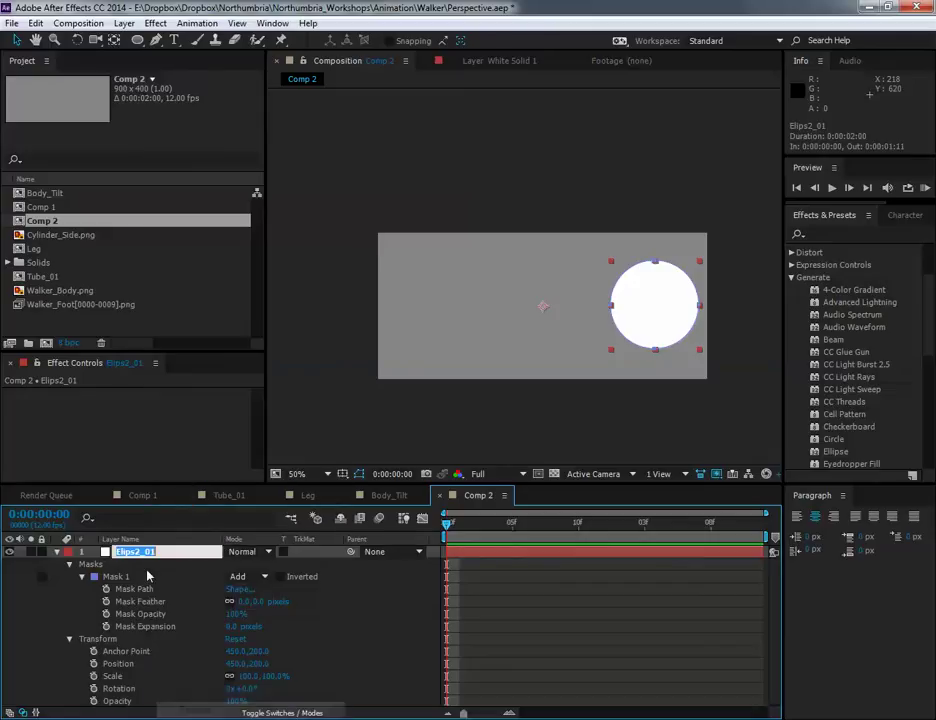
{"action": "type", "text": "Elipse_01"}
{"action": "key", "text": "Return"}
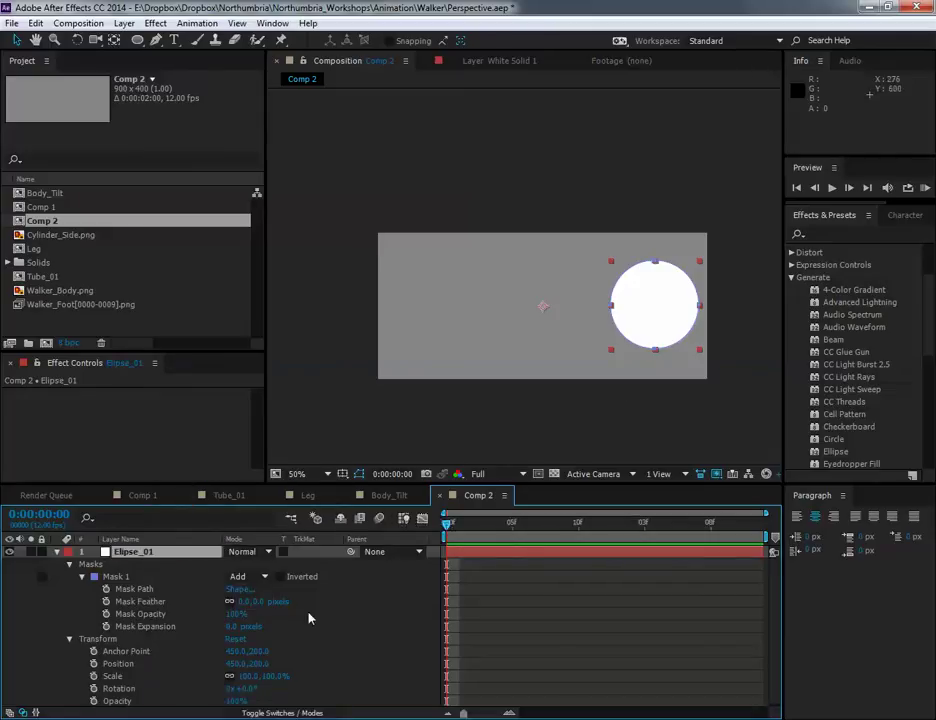
Add a Stroke layer style to Elipse_01 and set the stroke colour to black.
{"action": "right_click", "coordinate": [476, 554]}
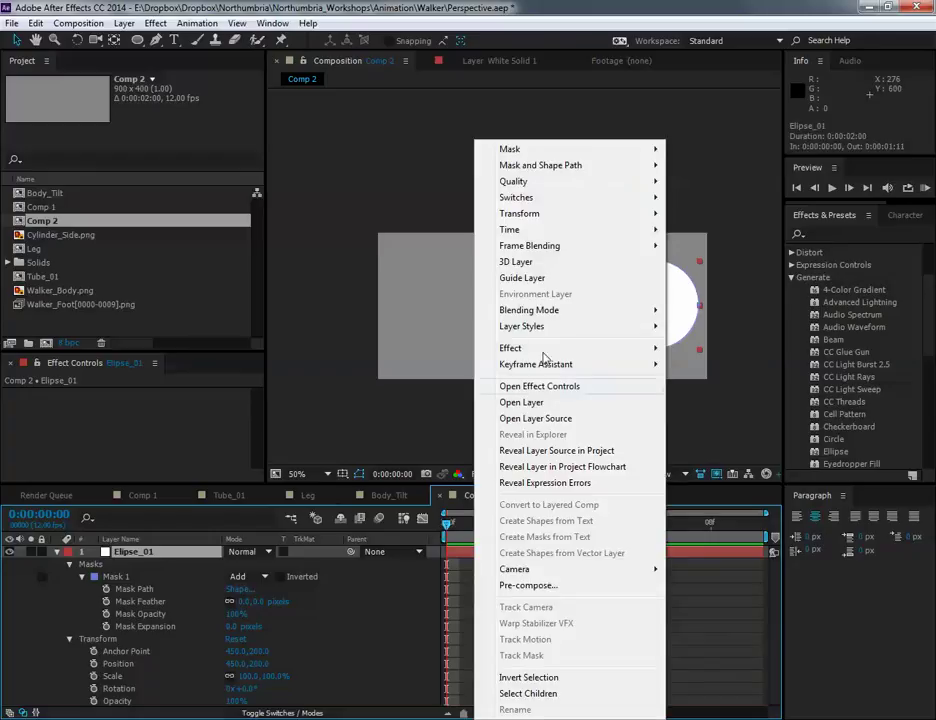
{"action": "mouse_move", "coordinate": [545, 350]}
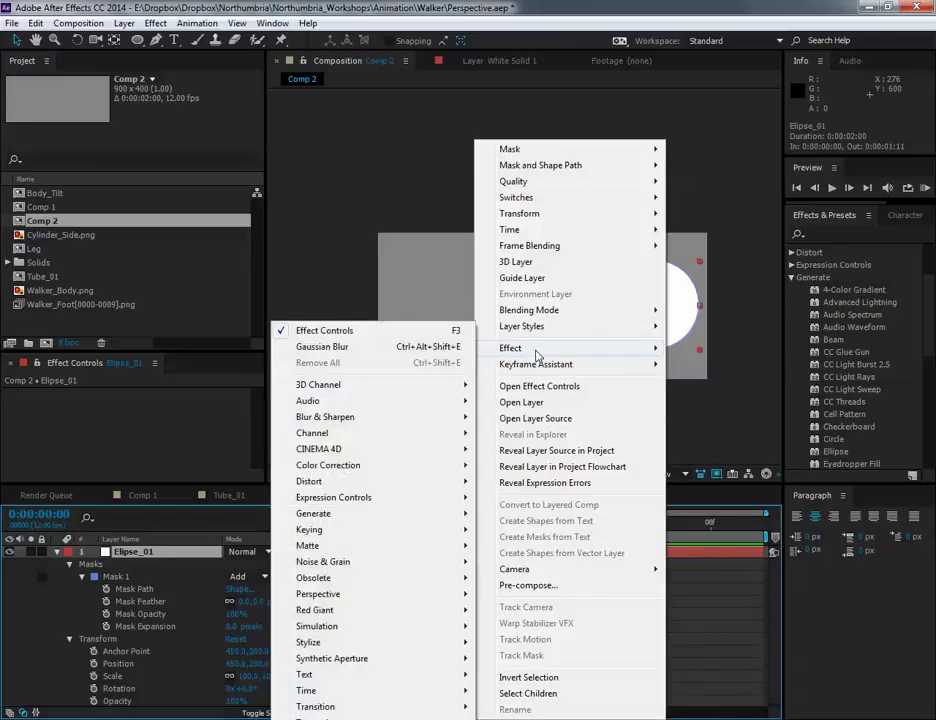
{"action": "mouse_move", "coordinate": [580, 327]}
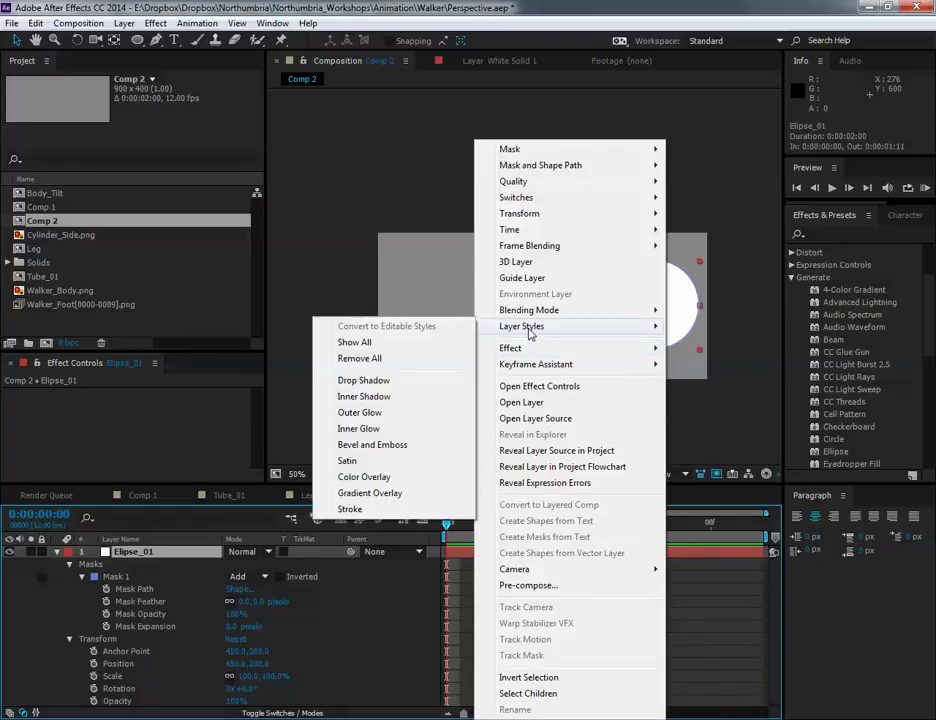
{"action": "left_click", "coordinate": [350, 509]}
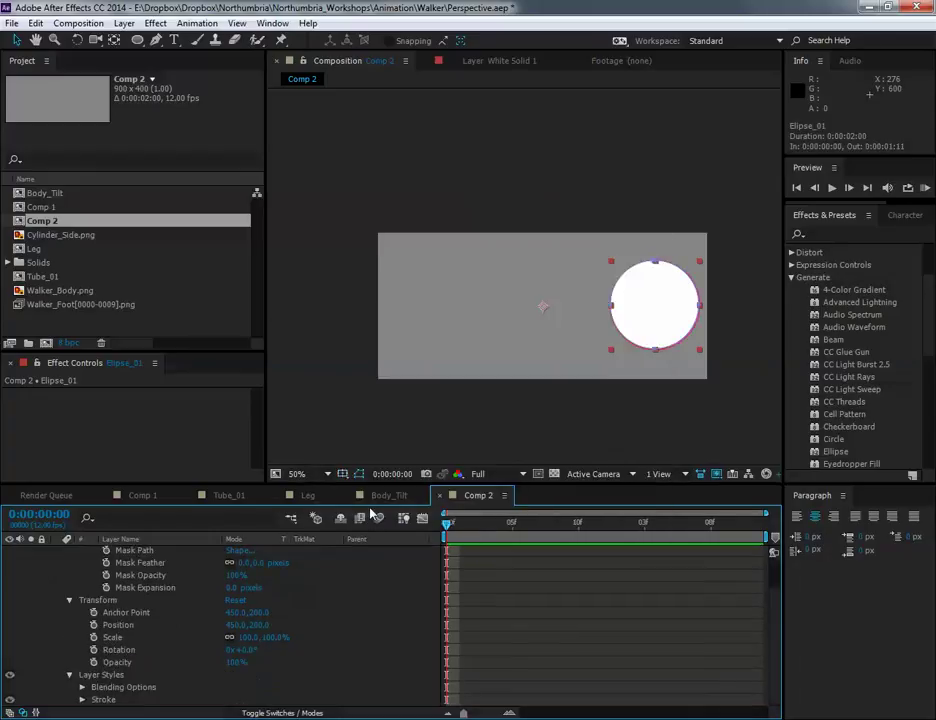
{"action": "left_click", "coordinate": [82, 699]}
{"action": "left_click", "coordinate": [233, 662]}
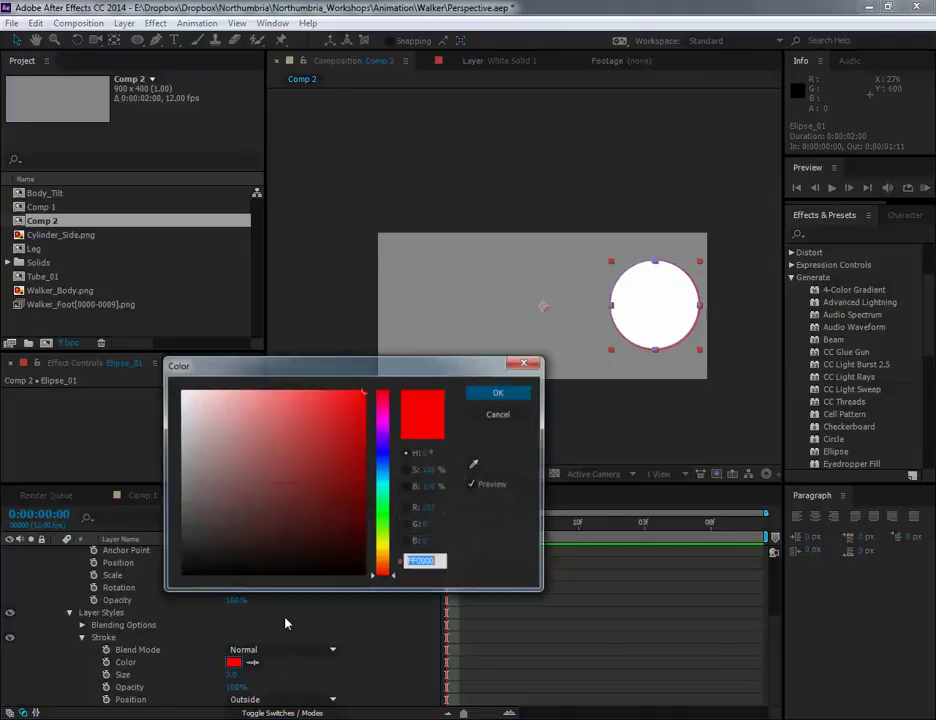
{"action": "left_click", "coordinate": [499, 392]}
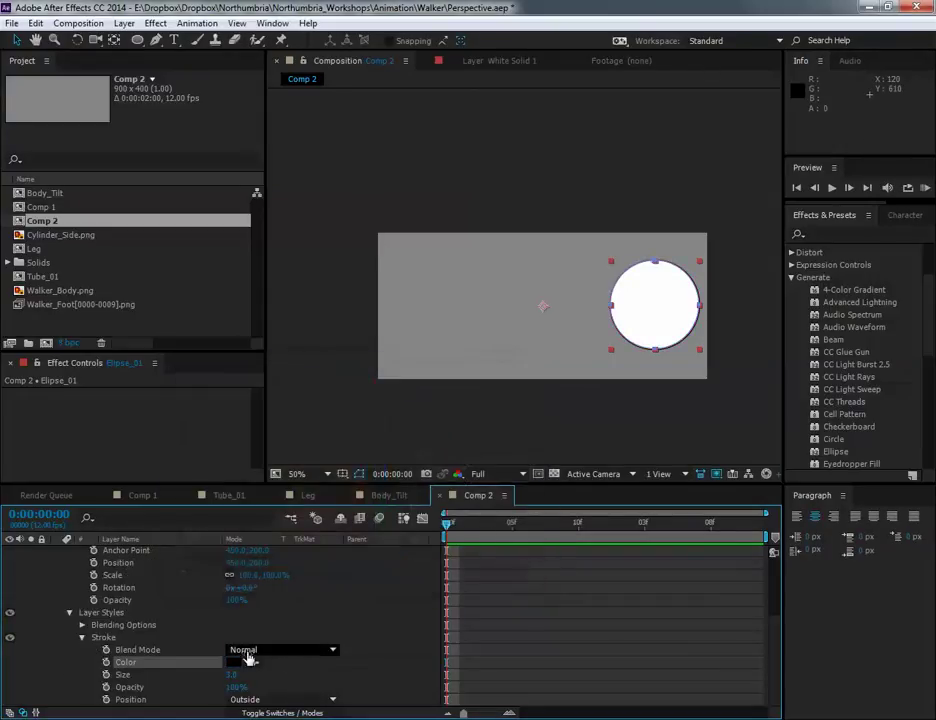
Set the circle's stroke size to 6 and deselect the layer.
{"action": "left_click", "coordinate": [233, 678]}
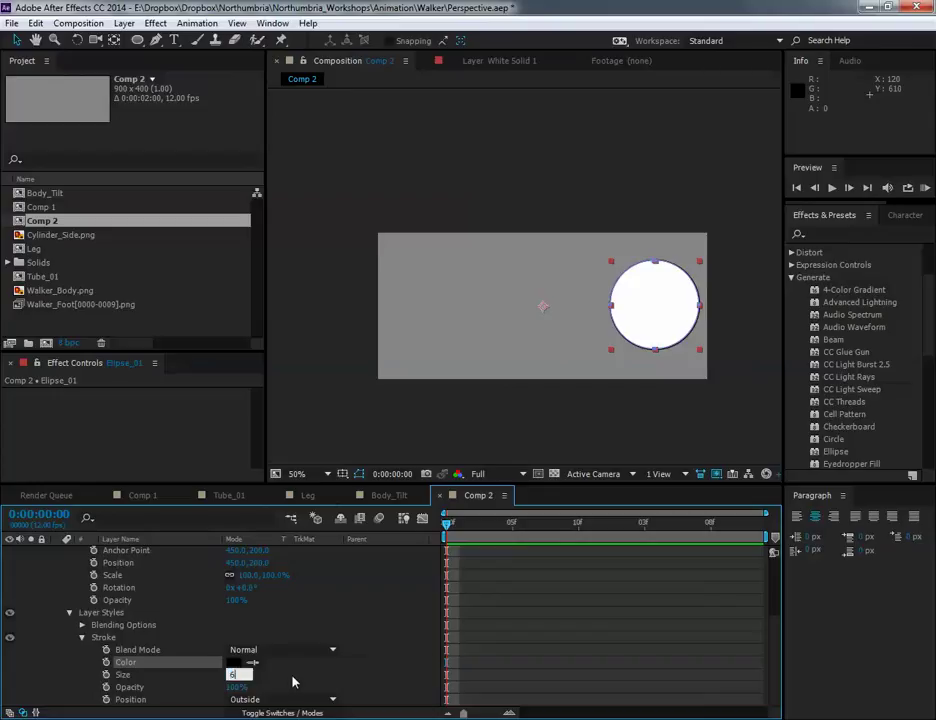
{"action": "type", "text": "6"}
{"action": "key", "text": "Return"}
{"action": "left_click", "coordinate": [720, 406]}
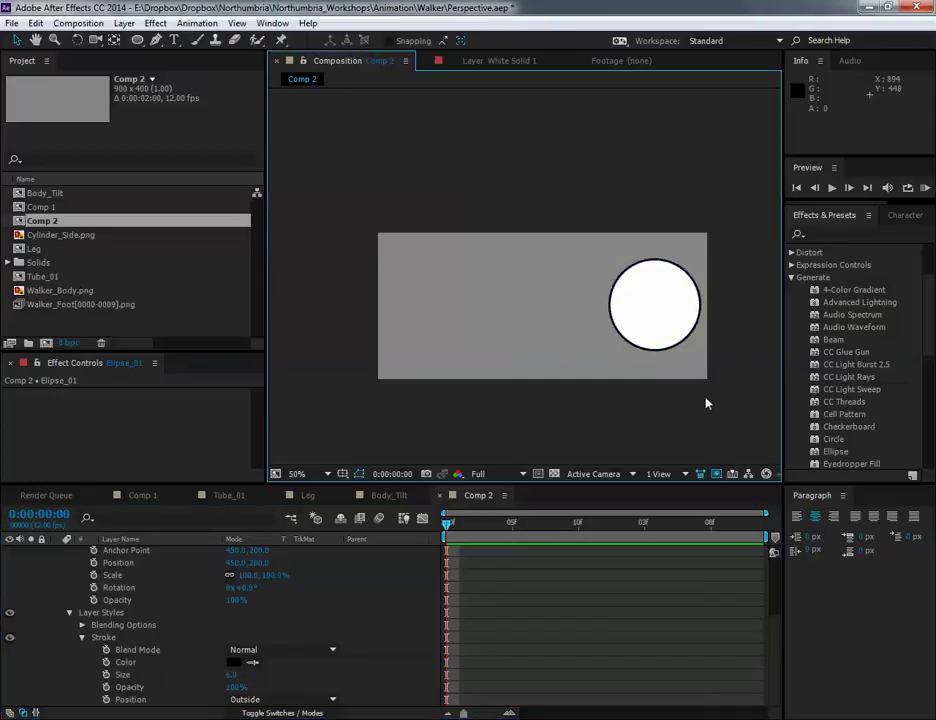
Collapse and duplicate the Elipse_01 layer, and hide the upper copy.
{"action": "left_click", "coordinate": [638, 336]}
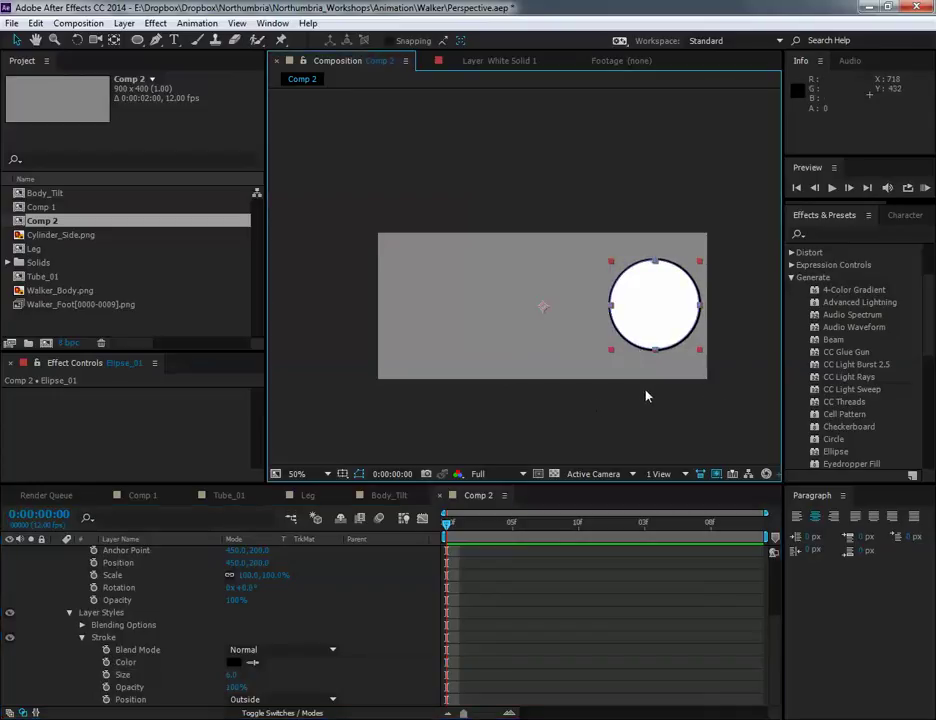
{"action": "scroll", "coordinate": [510, 545], "scroll_direction": "up", "scroll_amount": 2}
{"action": "scroll", "coordinate": [60, 558], "scroll_direction": "up", "scroll_amount": 2}
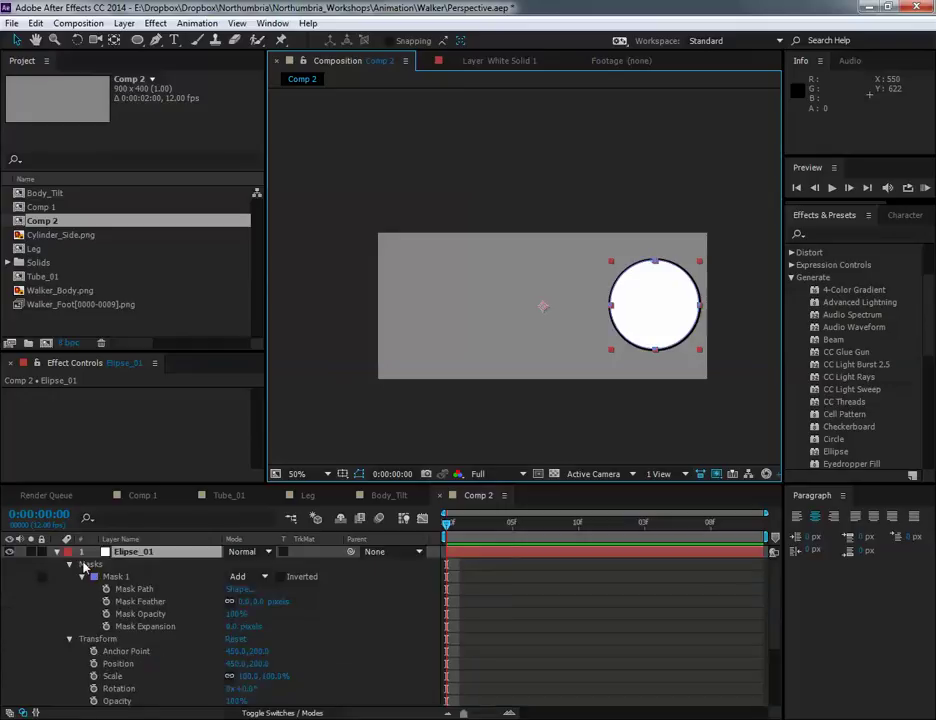
{"action": "left_click", "coordinate": [57, 552]}
{"action": "left_click", "coordinate": [146, 556]}
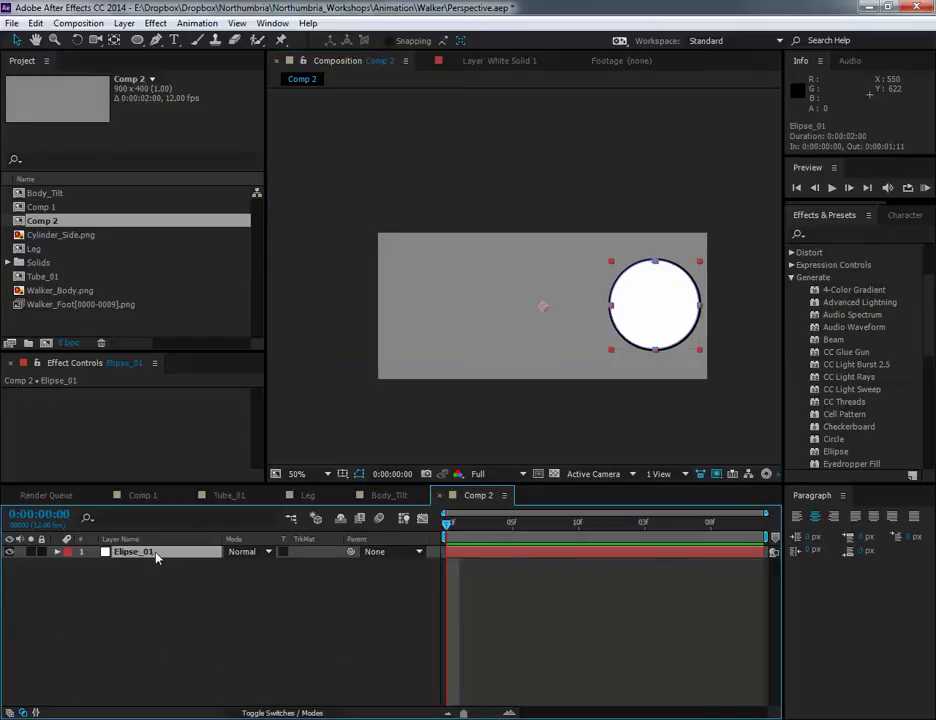
{"action": "key", "text": "ctrl+d"}
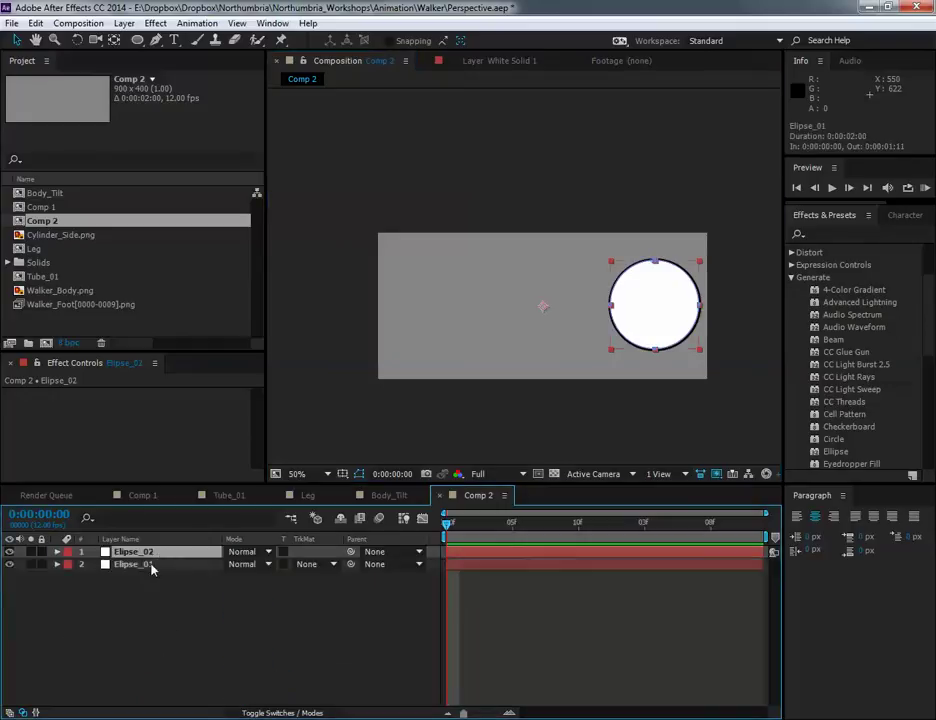
{"action": "left_click", "coordinate": [10, 552]}
Enable keyframing of the Mask Path on Elipse_01's Mask 1, setting its first keyframe at frame 0.
{"action": "left_click", "coordinate": [136, 564]}
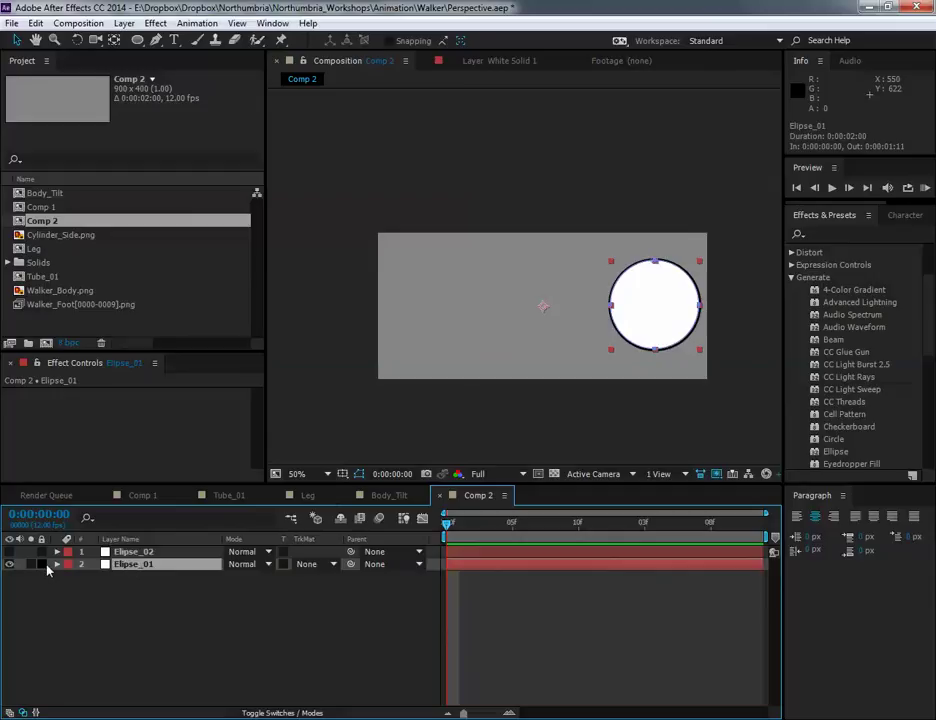
{"action": "left_click", "coordinate": [57, 564]}
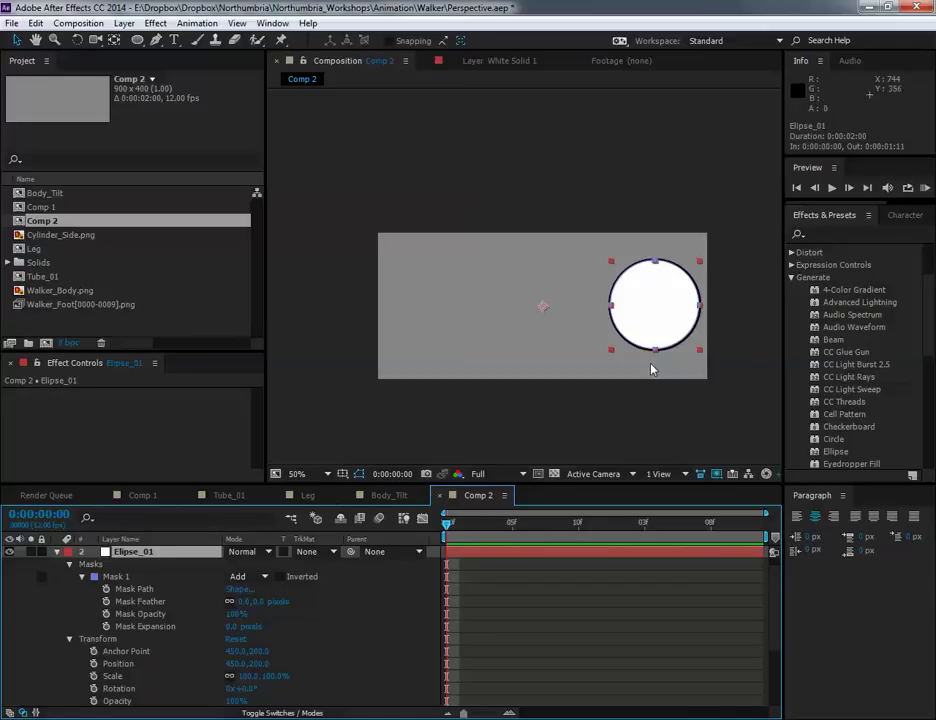
{"action": "scroll", "coordinate": [240, 612], "scroll_direction": "down", "scroll_amount": 3}
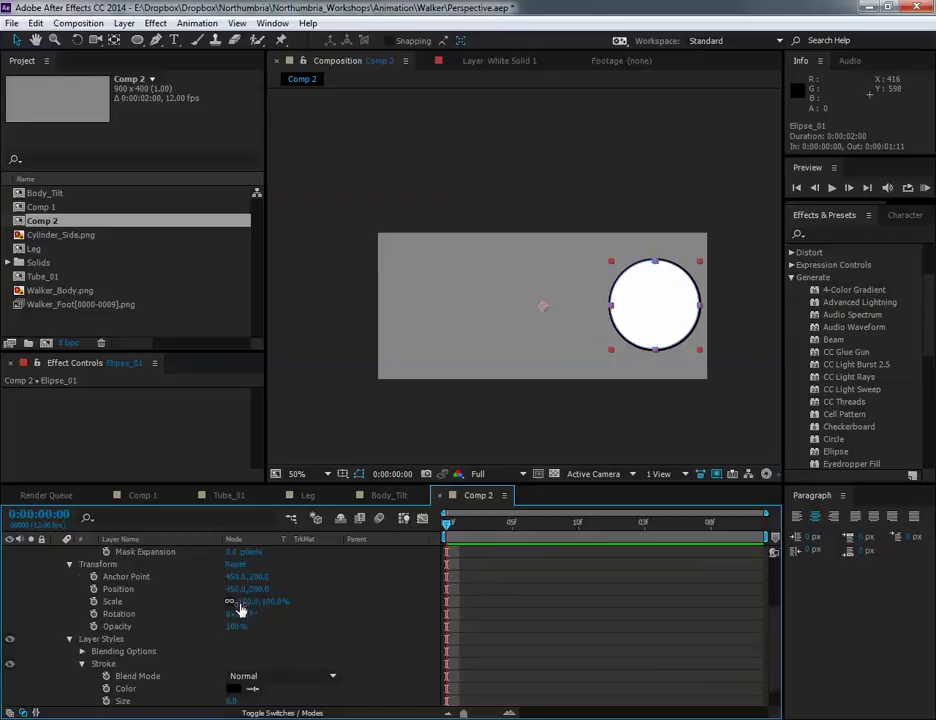
{"action": "scroll", "coordinate": [240, 612], "scroll_direction": "up", "scroll_amount": 3}
{"action": "left_click", "coordinate": [150, 593]}
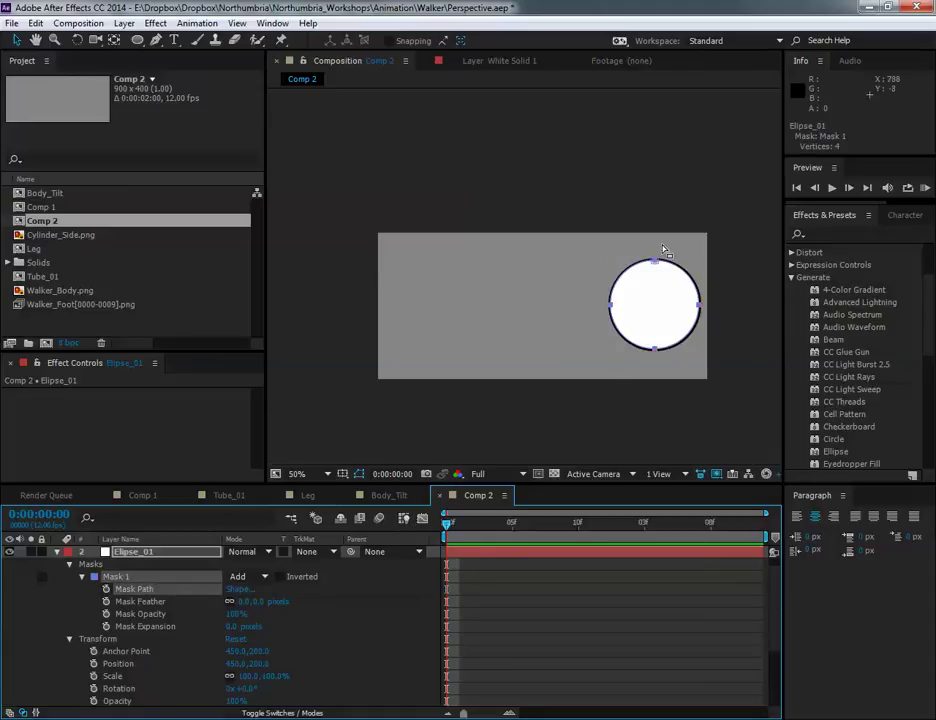
{"action": "scroll", "coordinate": [640, 310], "scroll_direction": "up", "scroll_amount": 2}
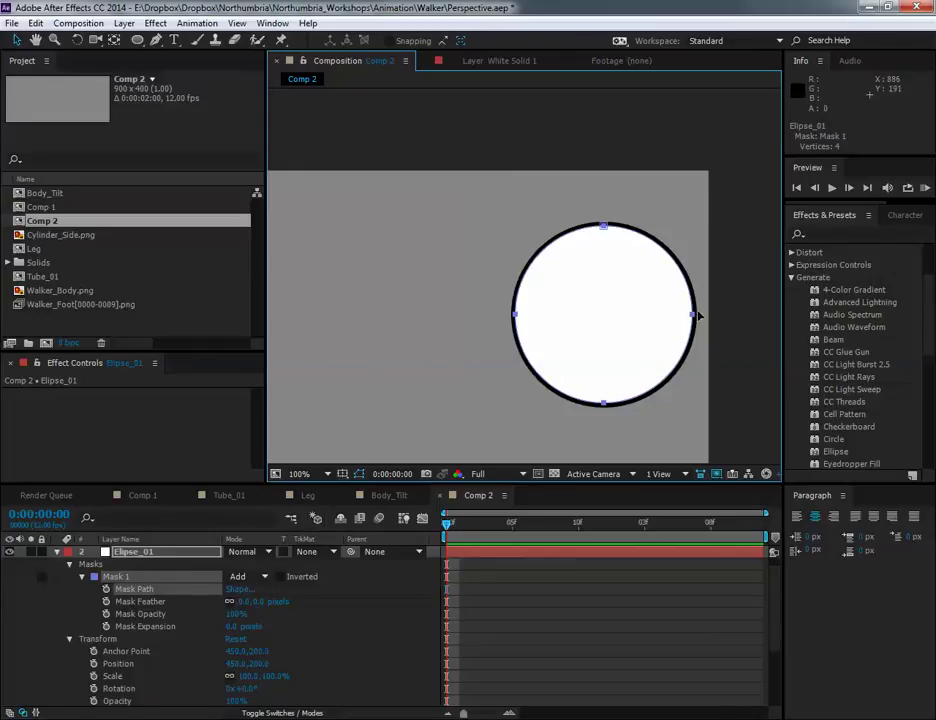
{"action": "scroll", "coordinate": [683, 248], "scroll_direction": "down", "scroll_amount": 2}
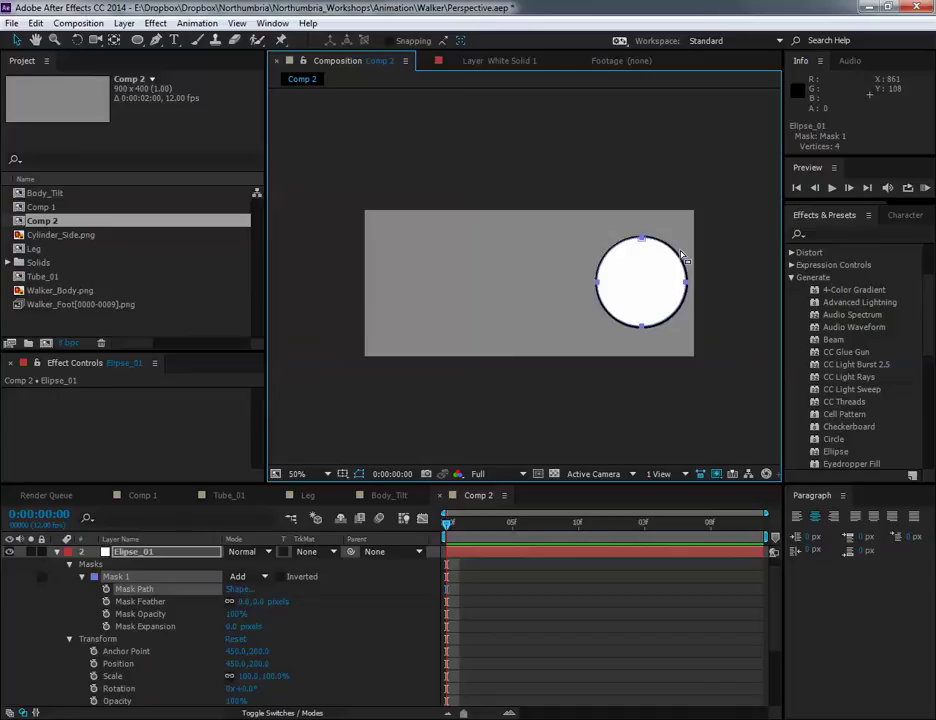
{"action": "key", "text": "space"}
{"action": "left_click_drag", "start_coordinate": [675, 295], "coordinate": [657, 299]}
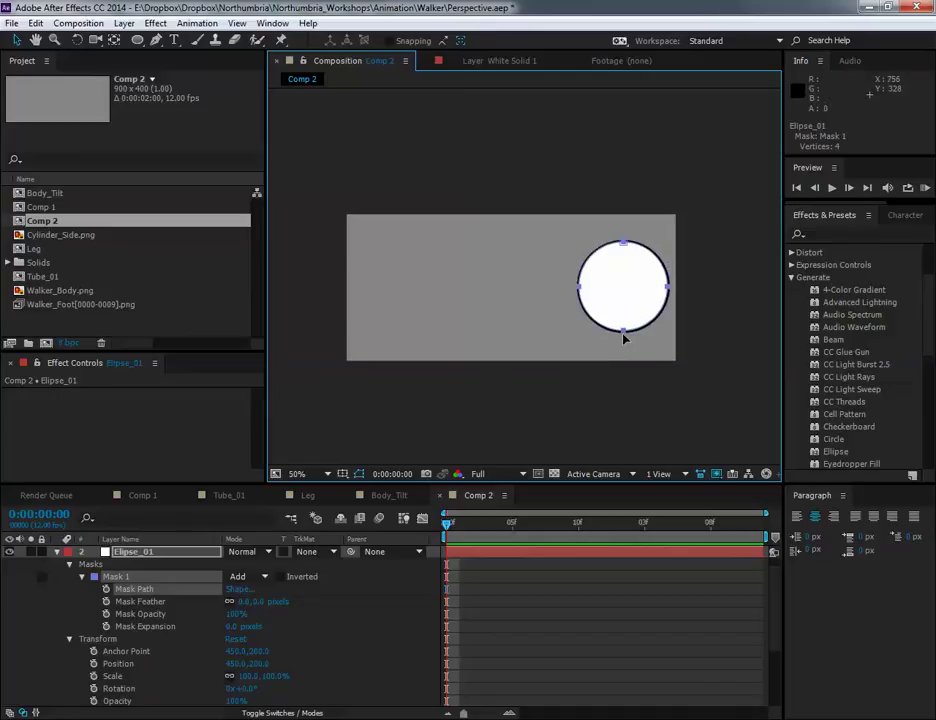
{"action": "left_click", "coordinate": [107, 589]}
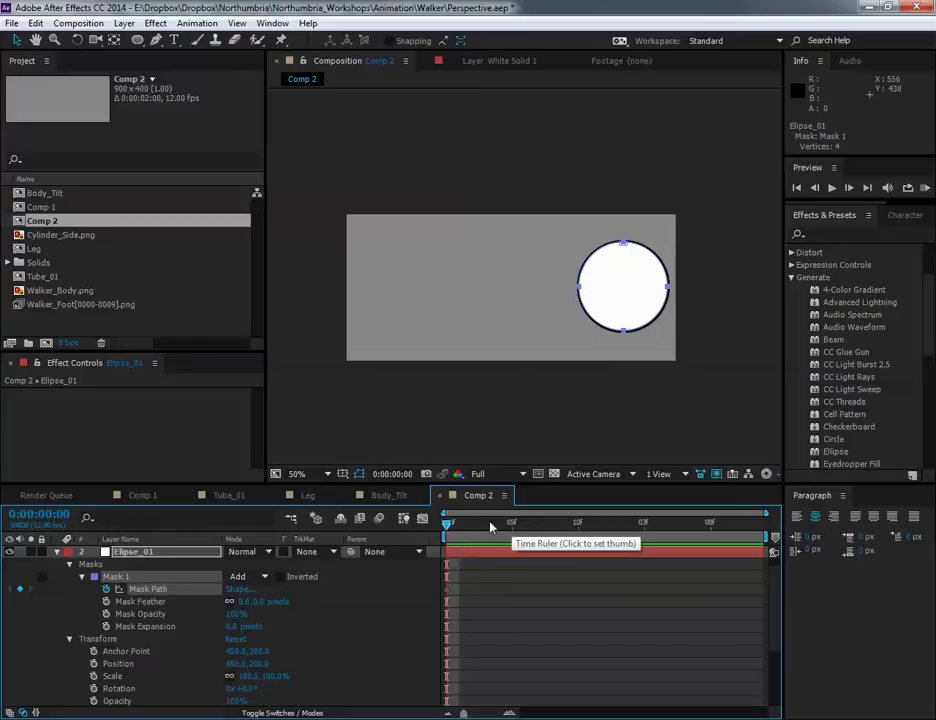
Shorten the composition's duration to 0:00:01:00.
{"action": "key", "text": "Page_Down"}
{"action": "left_click_drag", "start_coordinate": [475, 528], "coordinate": [579, 527]}
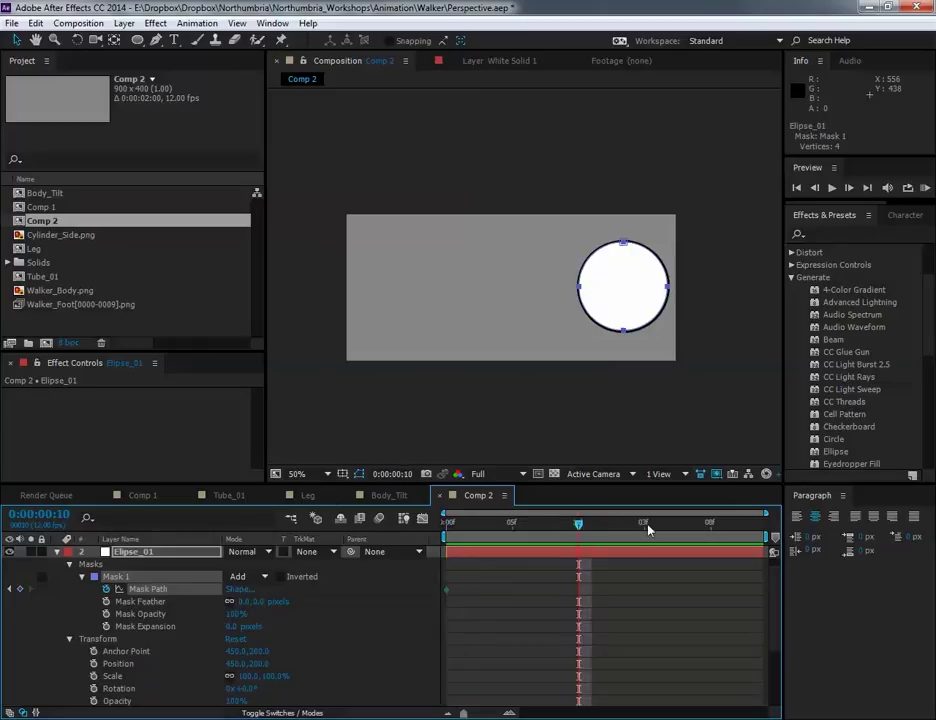
{"action": "key", "text": "ctrl+k"}
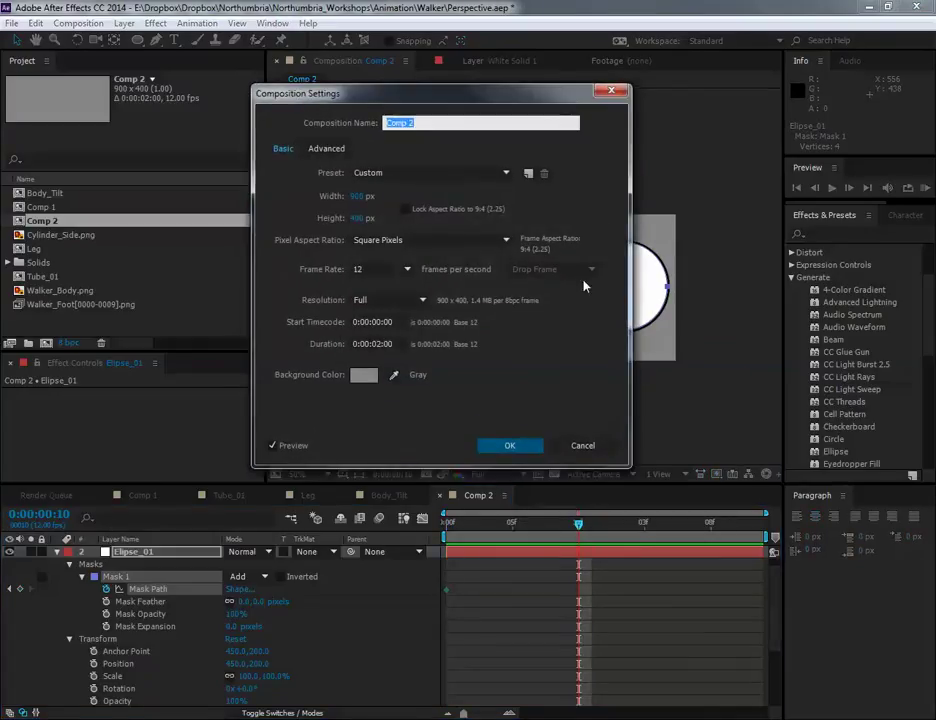
{"action": "left_click", "coordinate": [371, 344]}
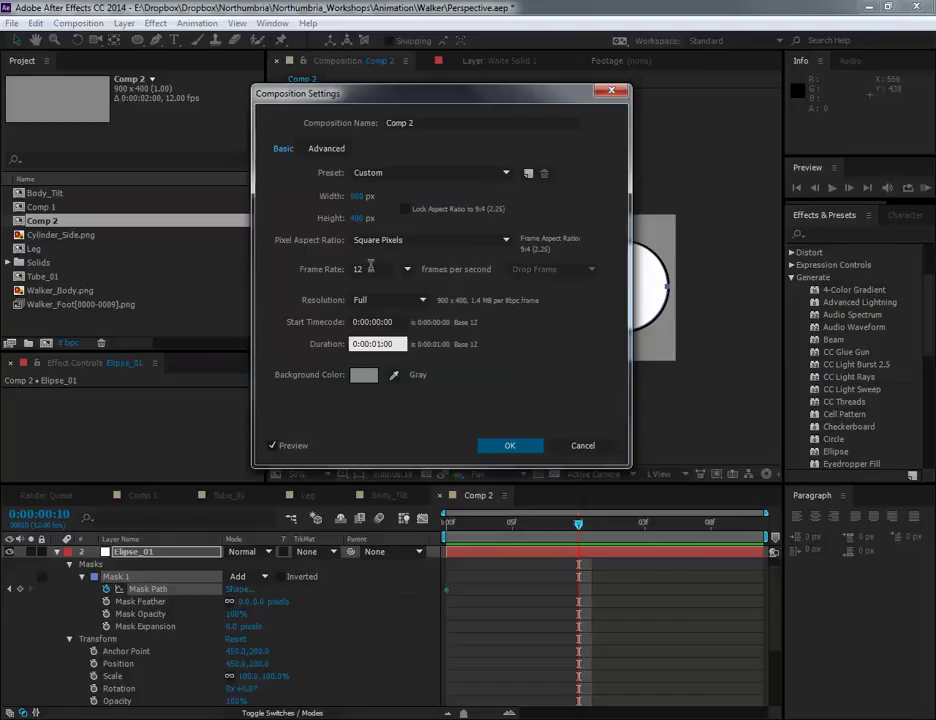
{"action": "left_click", "coordinate": [515, 450]}
{"action": "left_click", "coordinate": [517, 450]}
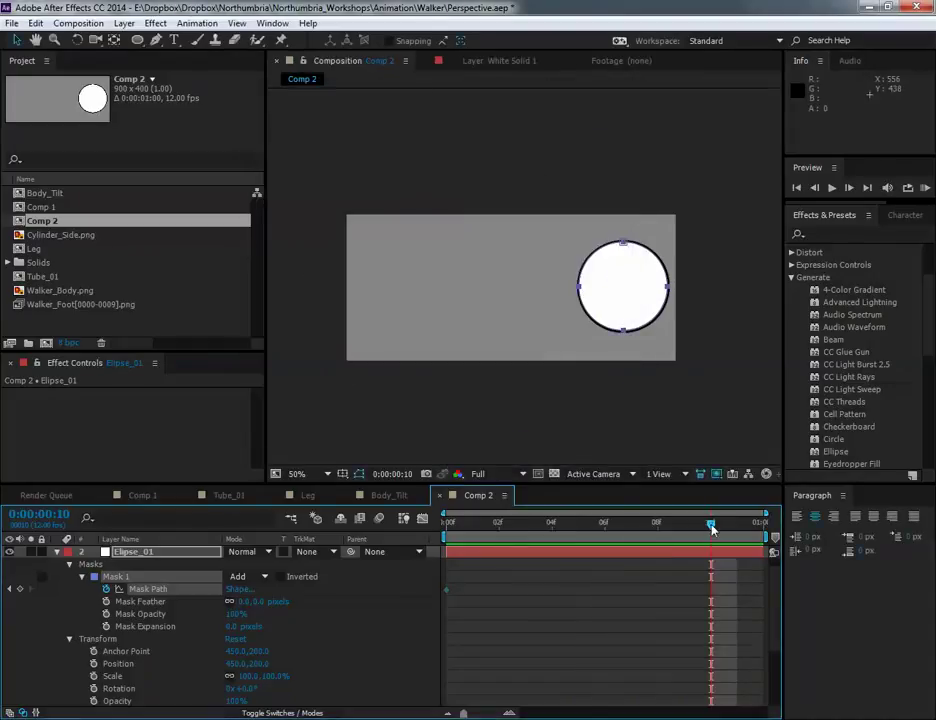
Lengthen the composition's duration by one frame to 0:00:01:01.
{"action": "left_click_drag", "start_coordinate": [712, 526], "coordinate": [766, 530]}
{"action": "key", "text": "ctrl+k"}
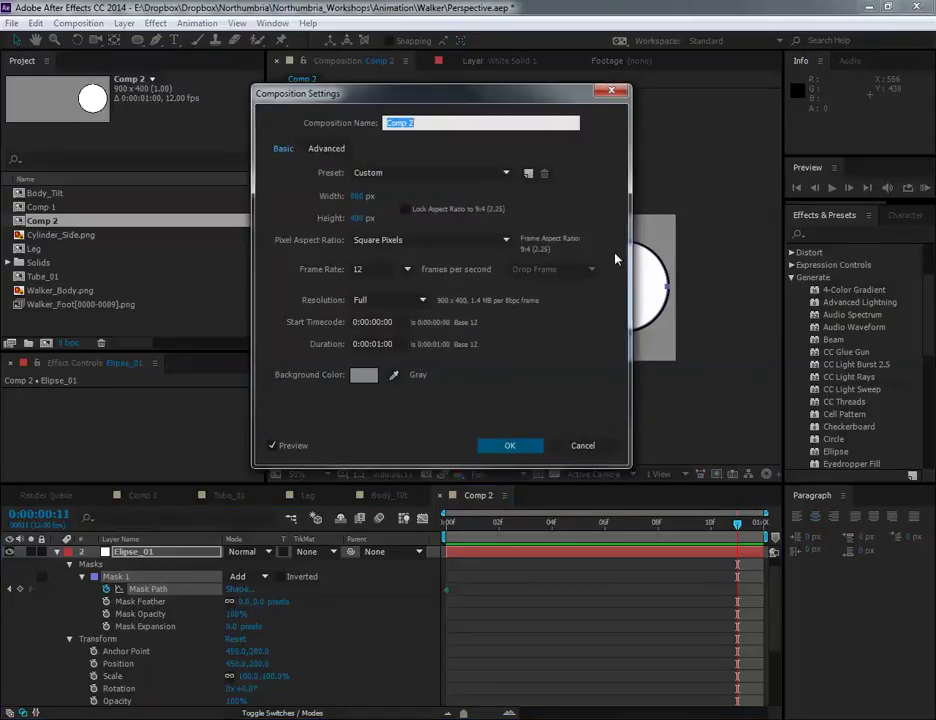
{"action": "left_click_drag", "start_coordinate": [387, 344], "coordinate": [399, 344]}
{"action": "type", "text": "1"}
{"action": "left_click", "coordinate": [524, 451]}
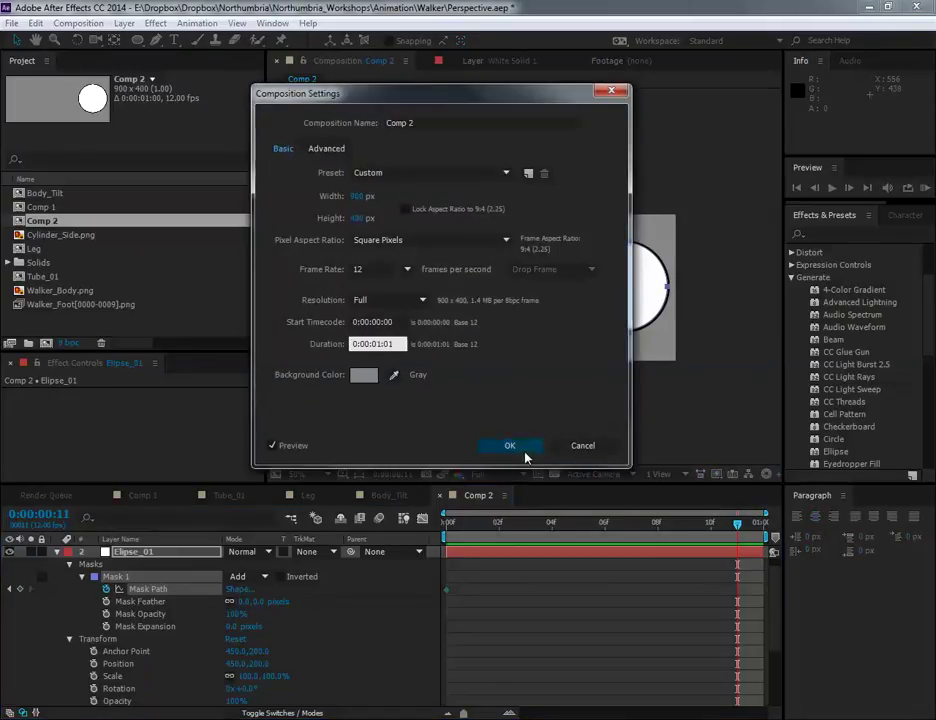
Extend the visible time range and the Elipse_01 layer to the composition's end, and return to frame 0.
{"action": "left_click_drag", "start_coordinate": [742, 511], "coordinate": [767, 511]}
{"action": "left_click_drag", "start_coordinate": [741, 551], "coordinate": [768, 551]}
{"action": "left_click_drag", "start_coordinate": [718, 530], "coordinate": [394, 539]}
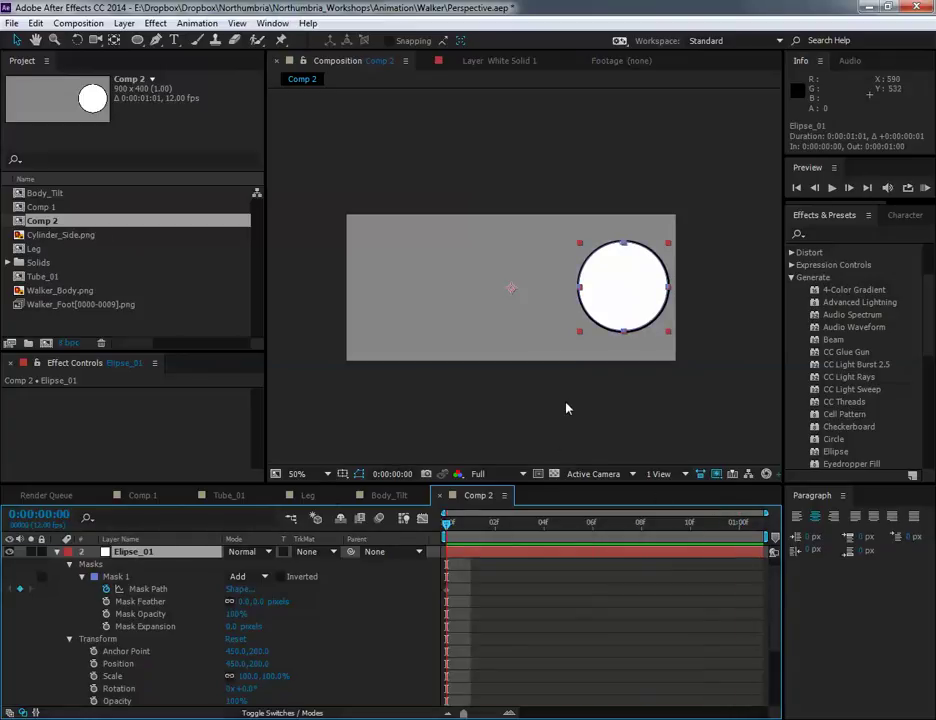
At frame 7, squash Elipse_01's Mask 1 horizontally about its centre into a thin vertical sliver.
{"action": "left_click_drag", "start_coordinate": [543, 526], "coordinate": [610, 530]}
{"action": "double_click", "coordinate": [669, 290]}
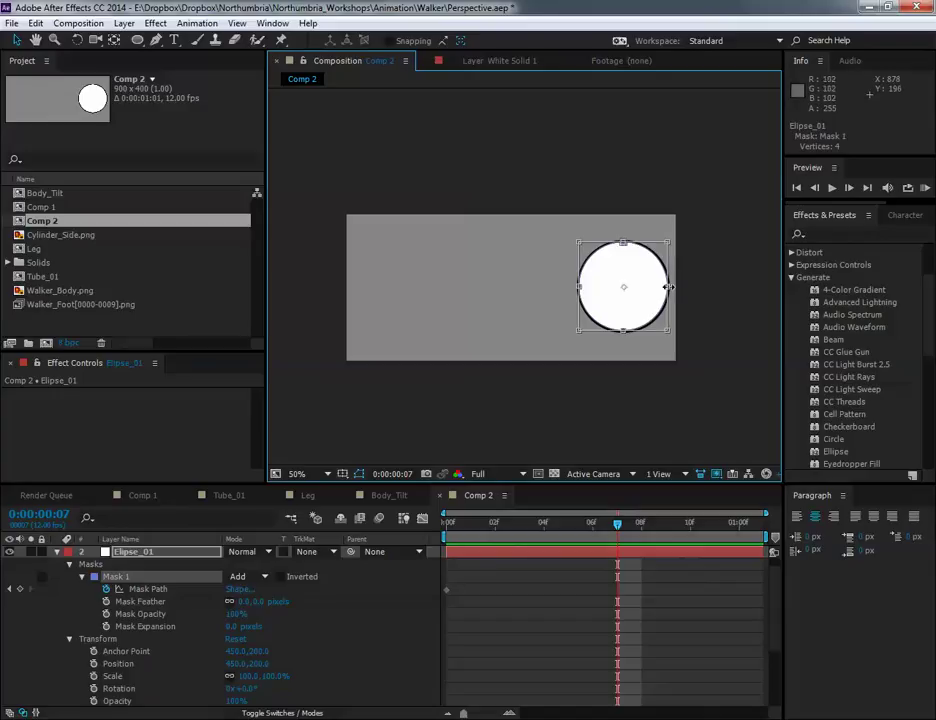
{"action": "left_click_drag", "start_coordinate": [668, 287], "coordinate": [624, 303]}
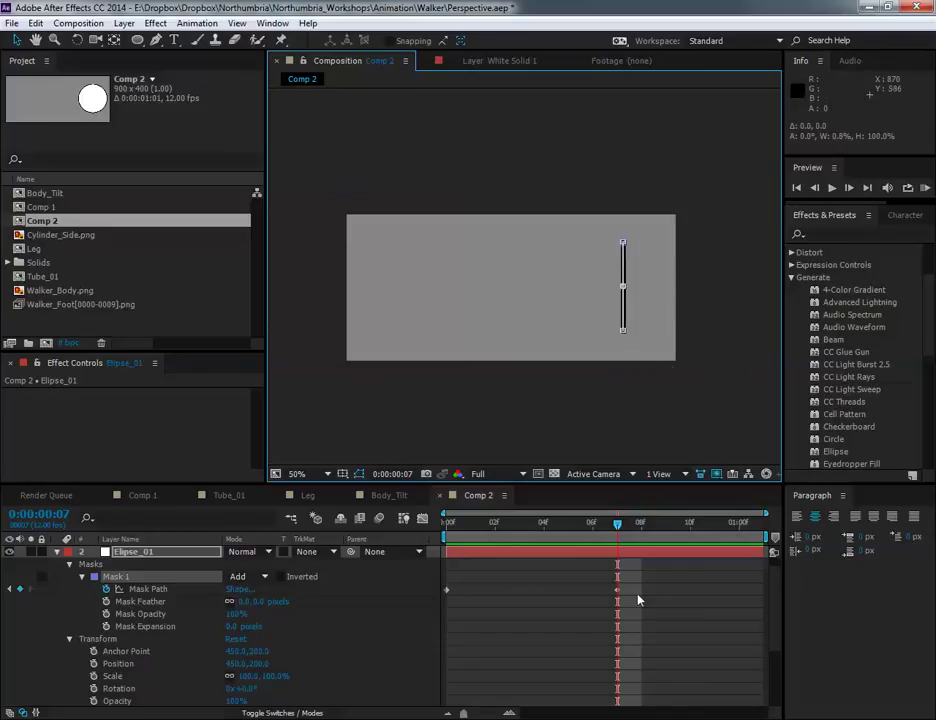
Copy Elipse_01's first Mask Path keyframe and paste it at 0:00:01:00.
{"action": "left_click", "coordinate": [447, 590]}
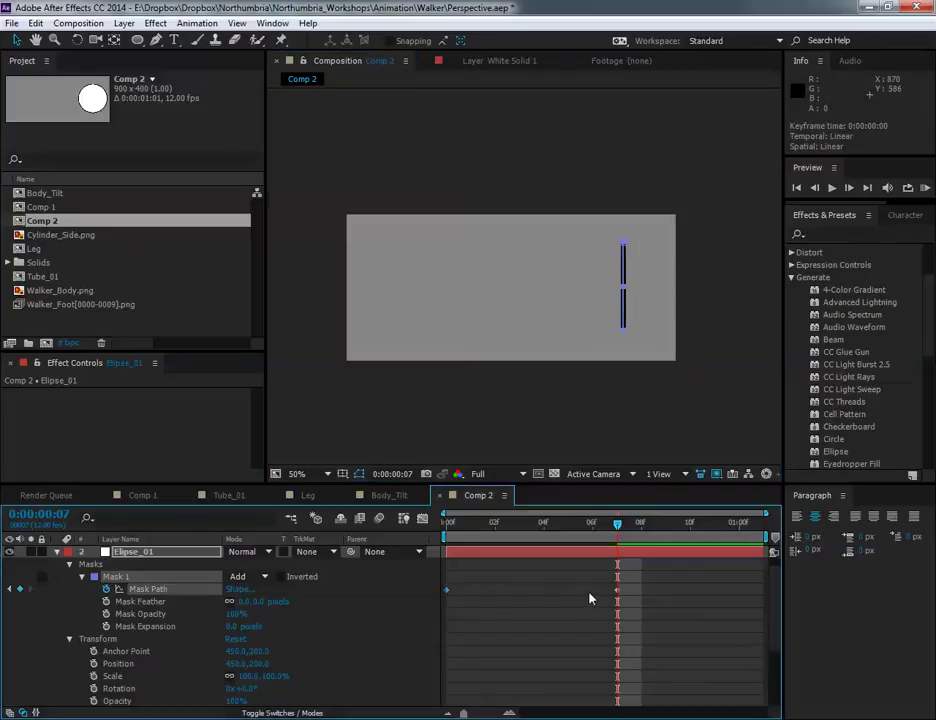
{"action": "key", "text": "ctrl+c"}
{"action": "left_click_drag", "start_coordinate": [614, 532], "coordinate": [740, 530]}
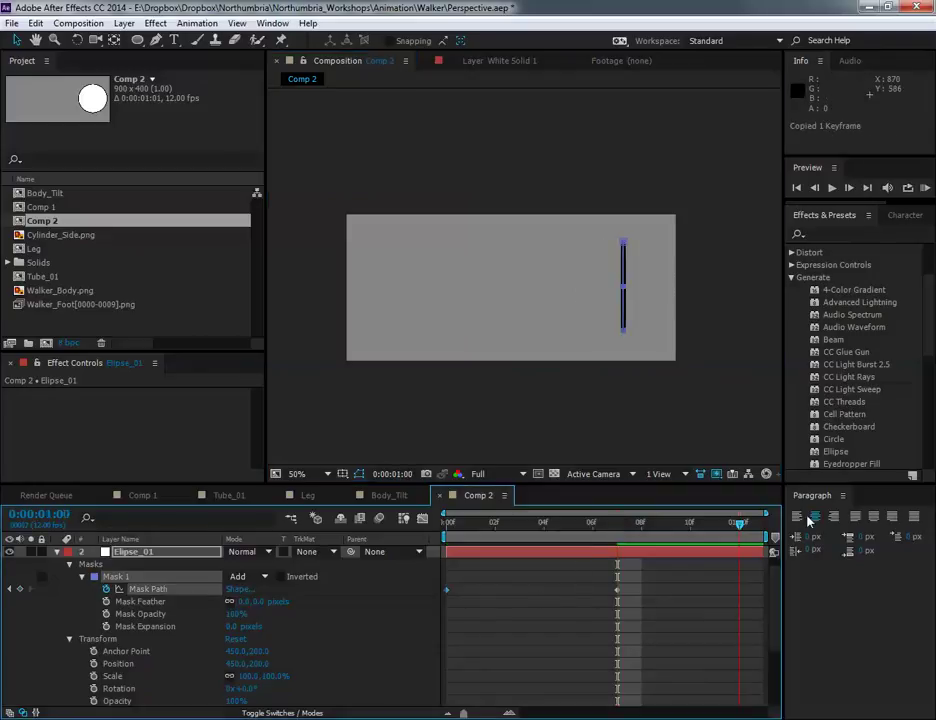
{"action": "key", "text": "ctrl+v"}
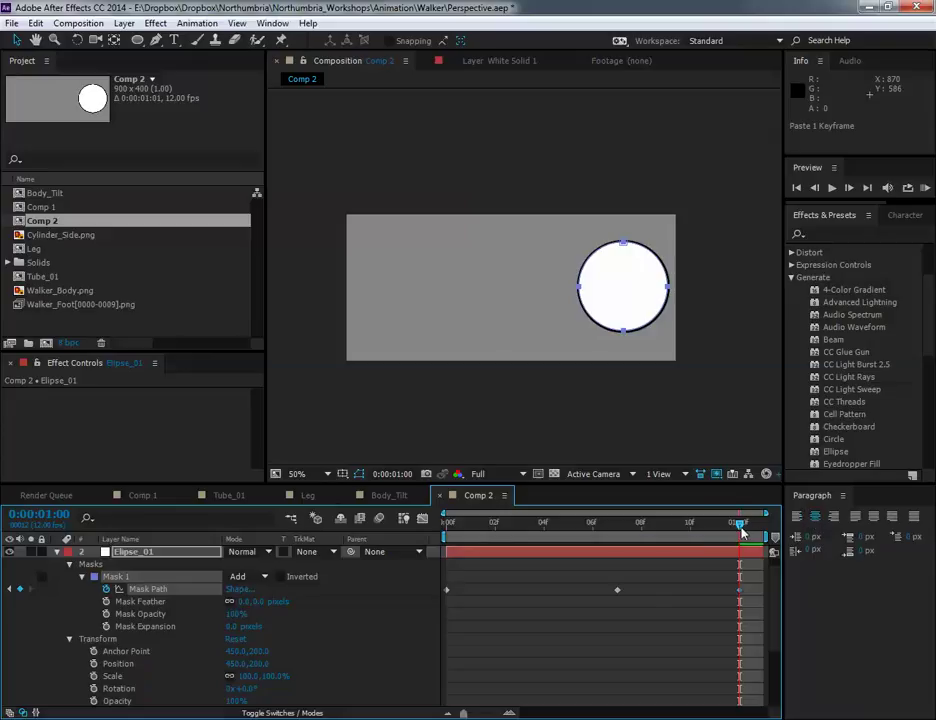
{"action": "mouse_move", "coordinate": [742, 533]}
{"action": "left_mouse_down"}
{"action": "mouse_move", "coordinate": [668, 533]}
{"action": "mouse_move", "coordinate": [741, 533]}
{"action": "left_mouse_up"}
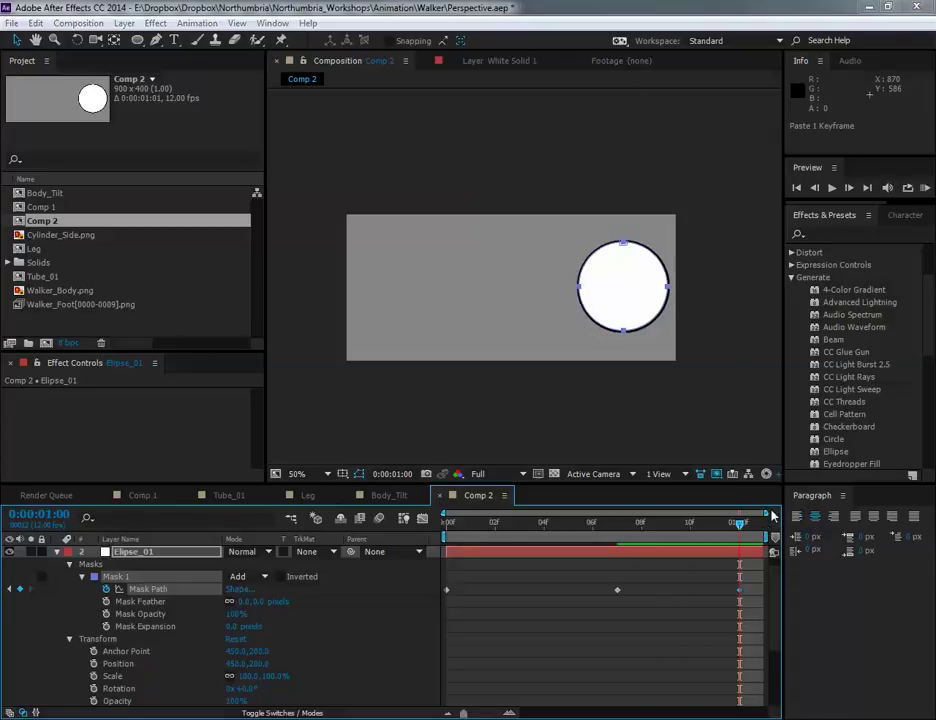
Move Elipse_01's middle Mask Path keyframe to frame 6, halfway through the cycle.
{"action": "key", "text": "ctrl+k"}
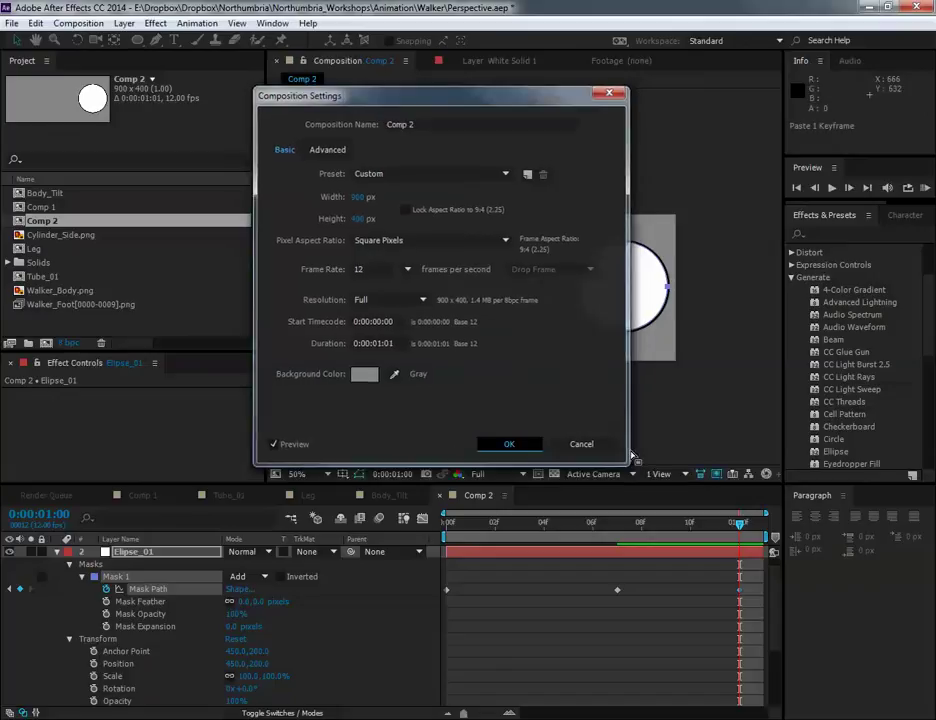
{"action": "left_click", "coordinate": [509, 445]}
{"action": "left_click", "coordinate": [615, 590]}
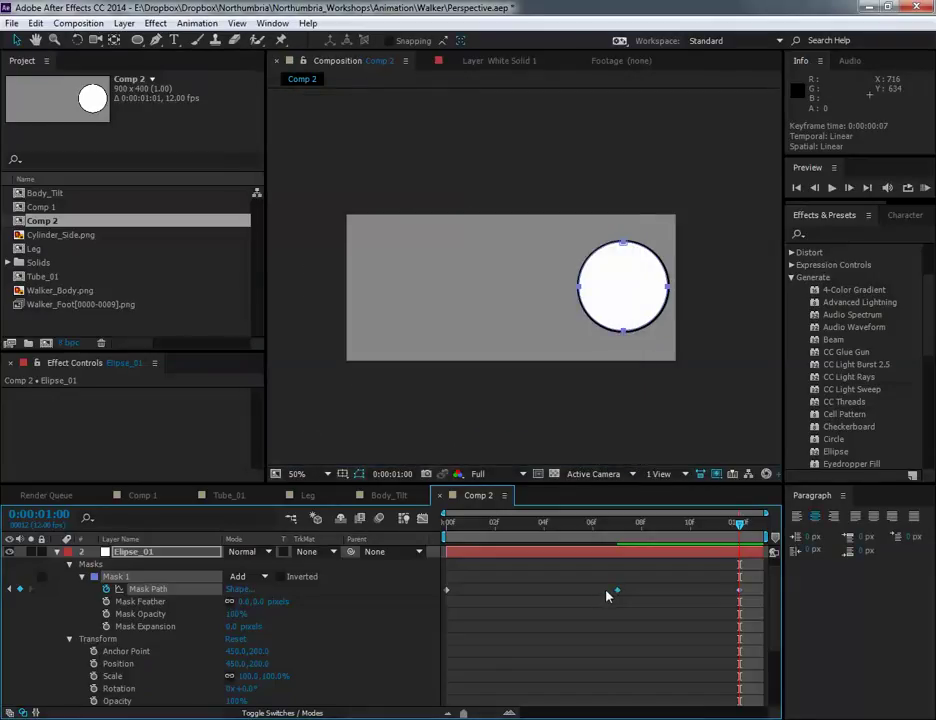
{"action": "left_click", "coordinate": [643, 591]}
{"action": "left_click_drag", "start_coordinate": [731, 535], "coordinate": [767, 539]}
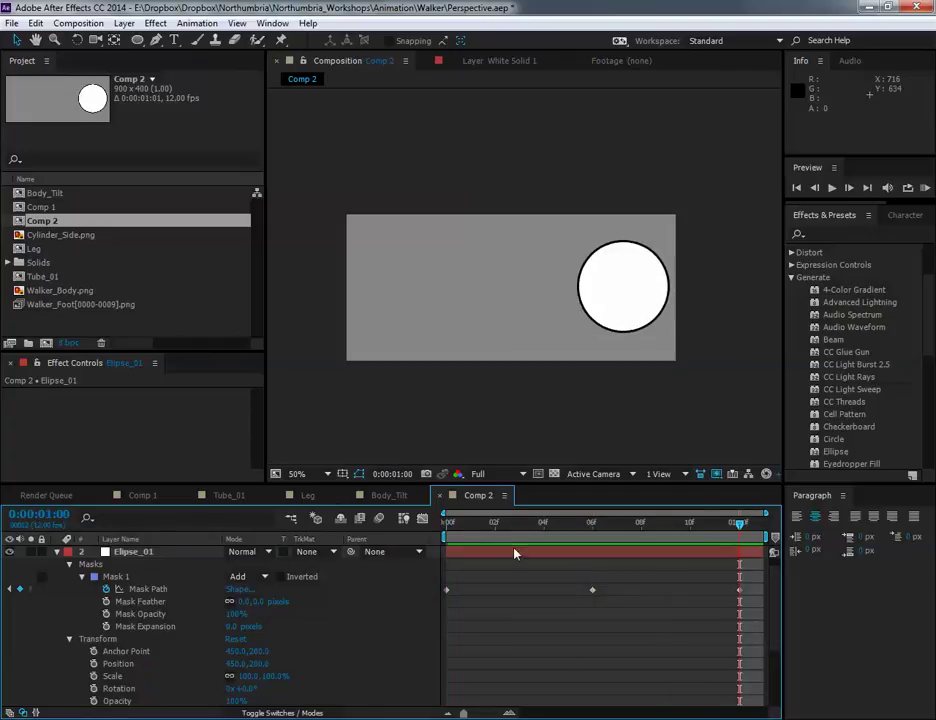
Collapse Elipse_01 and delete the old hidden Elipse_02 layer.
{"action": "key", "text": "ctrl+d"}
{"action": "left_click", "coordinate": [168, 564]}
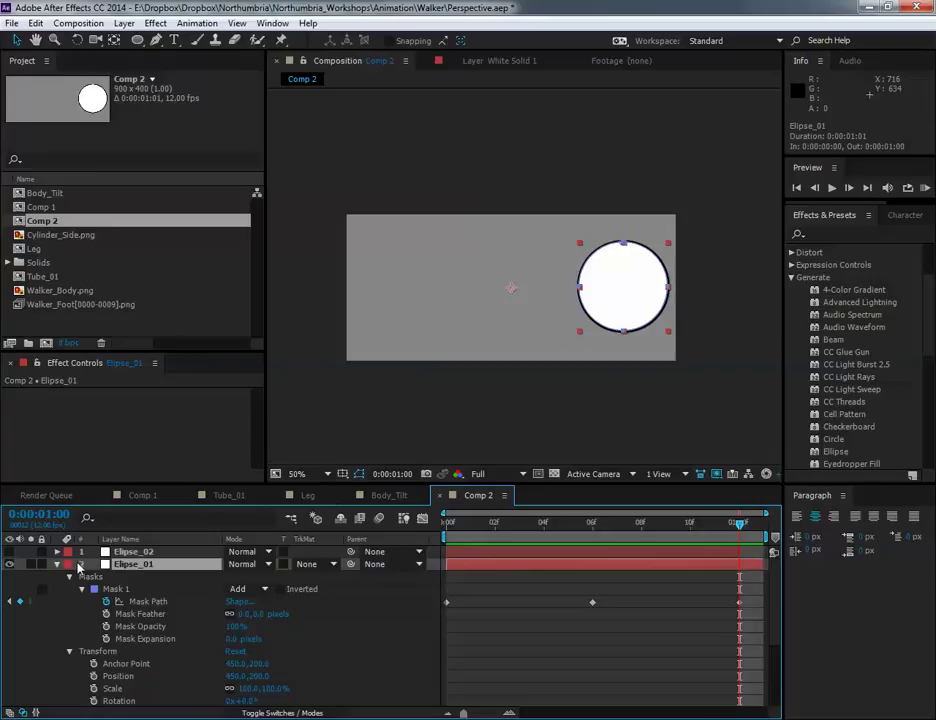
{"action": "left_click", "coordinate": [57, 564]}
{"action": "left_click", "coordinate": [140, 552]}
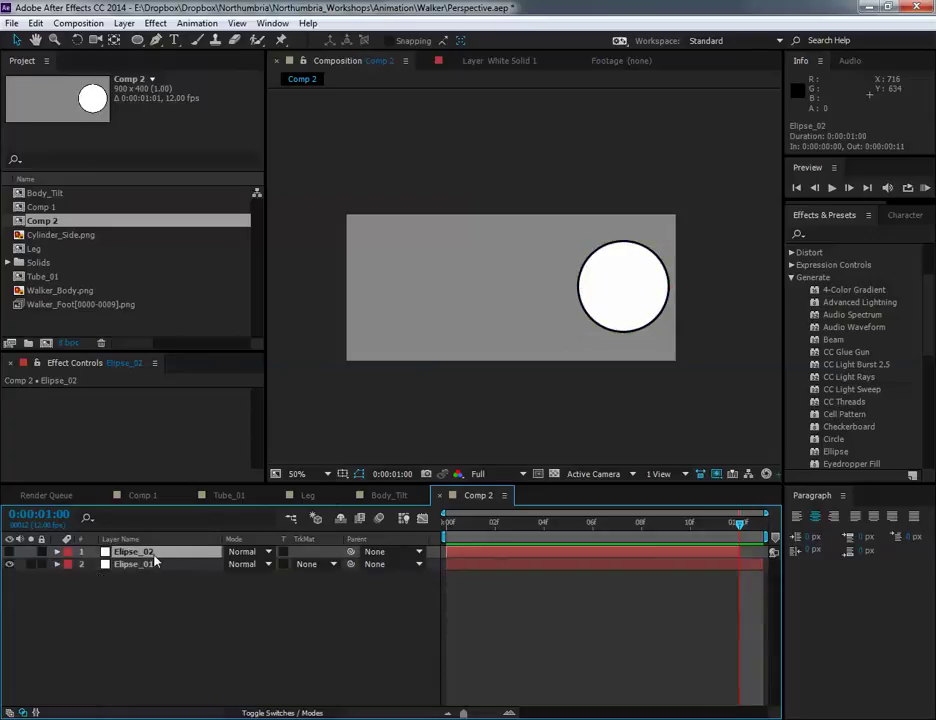
{"action": "key", "text": "Delete"}
Duplicate the animated Elipse_01 layer as Elipse_02 and hide the original Elipse_01.
{"action": "left_click", "coordinate": [163, 554]}
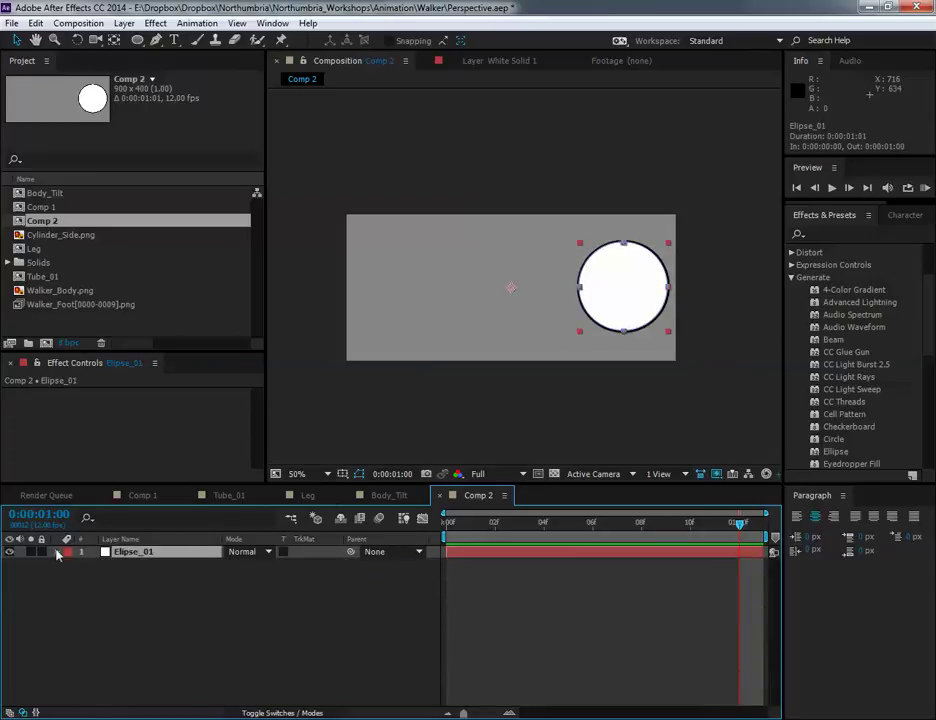
{"action": "key", "text": "ctrl+d"}
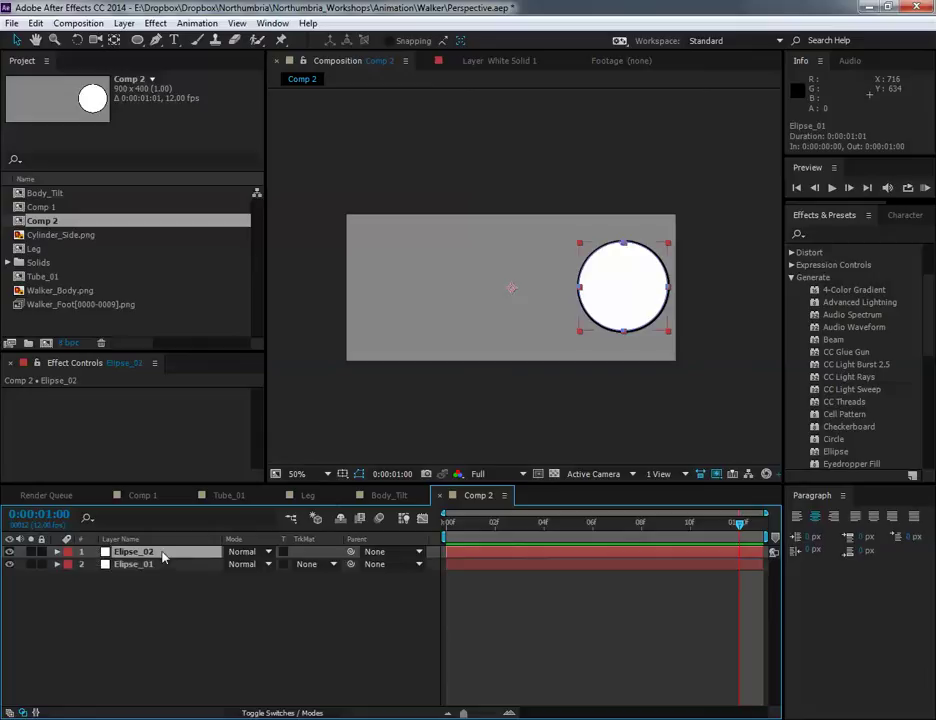
{"action": "left_click", "coordinate": [57, 564]}
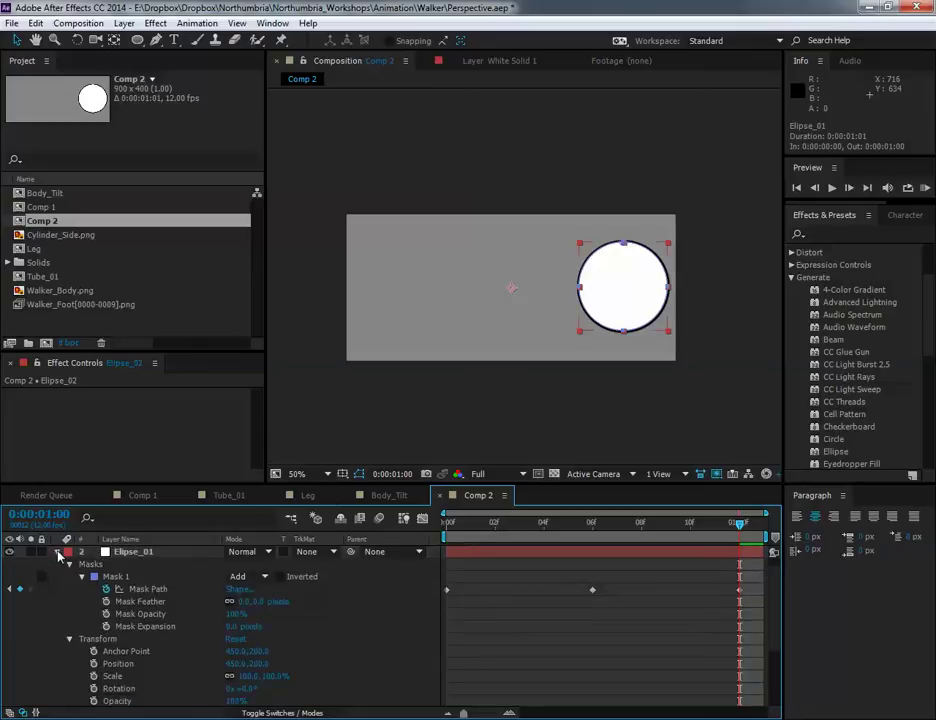
{"action": "left_click", "coordinate": [57, 553]}
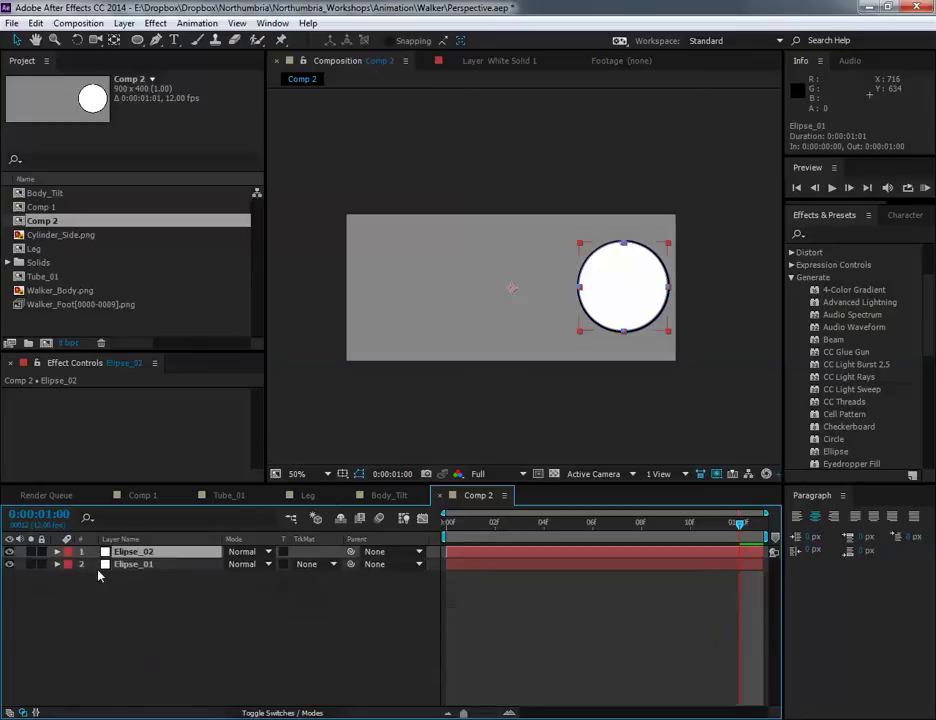
{"action": "left_click", "coordinate": [9, 565]}
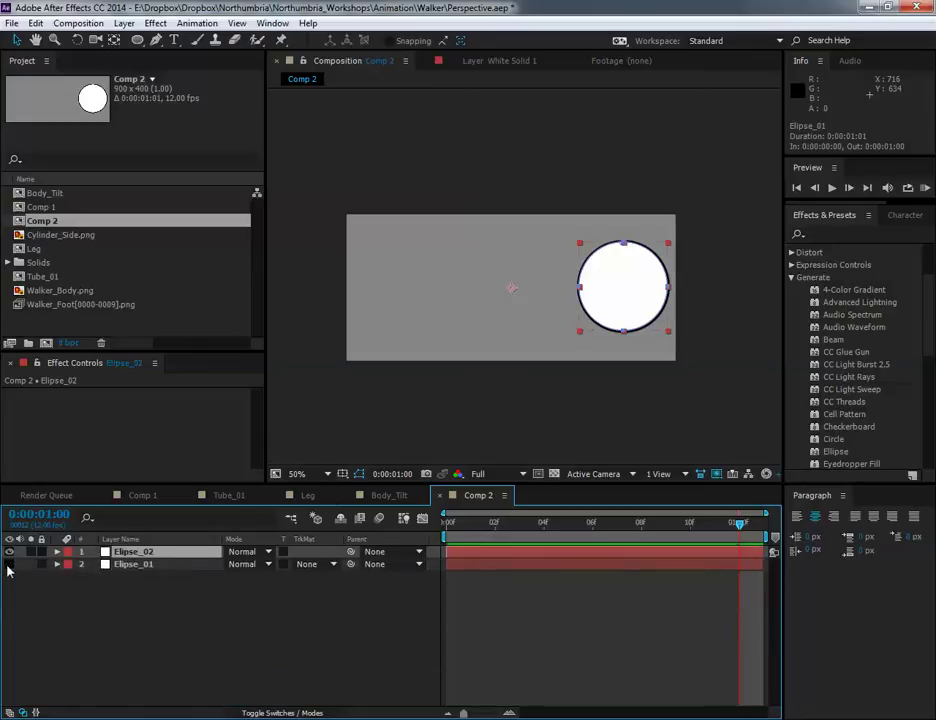
At frame 6, move Elipse_02's sliver-shaped mask horizontally about 708 px to the left side of the composition.
{"action": "left_click", "coordinate": [57, 553]}
{"action": "left_click", "coordinate": [70, 565]}
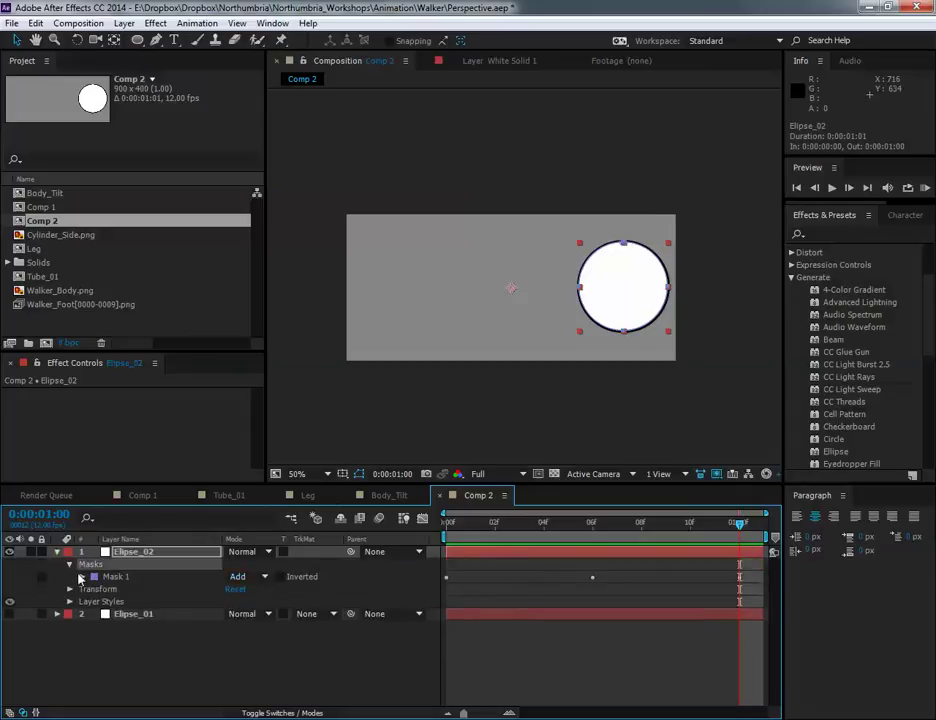
{"action": "left_click", "coordinate": [83, 577]}
{"action": "left_click_drag", "start_coordinate": [731, 533], "coordinate": [593, 522]}
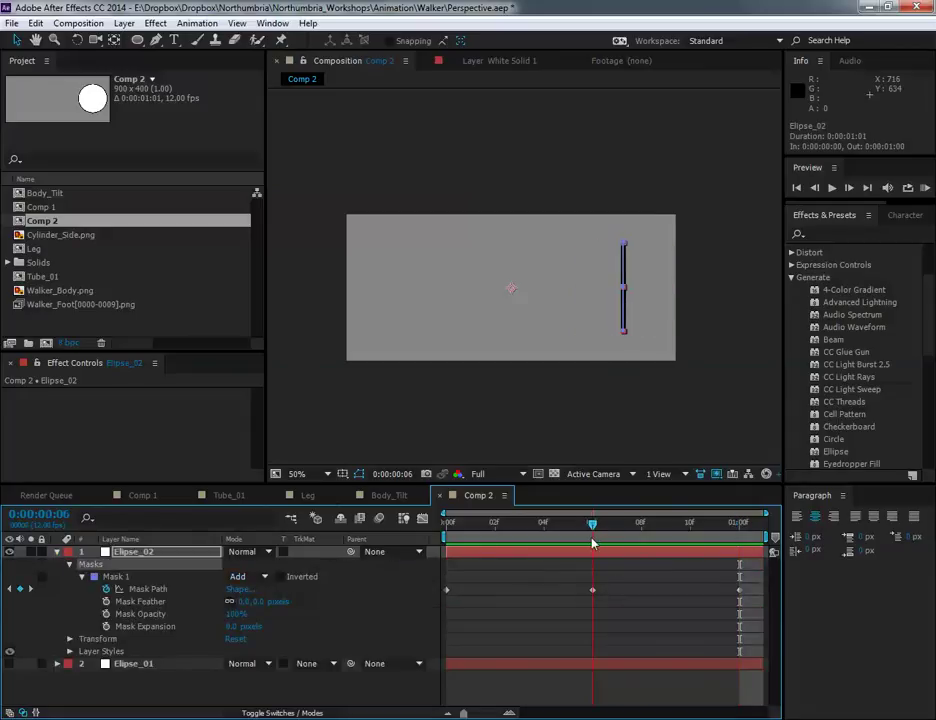
{"action": "left_click", "coordinate": [624, 292]}
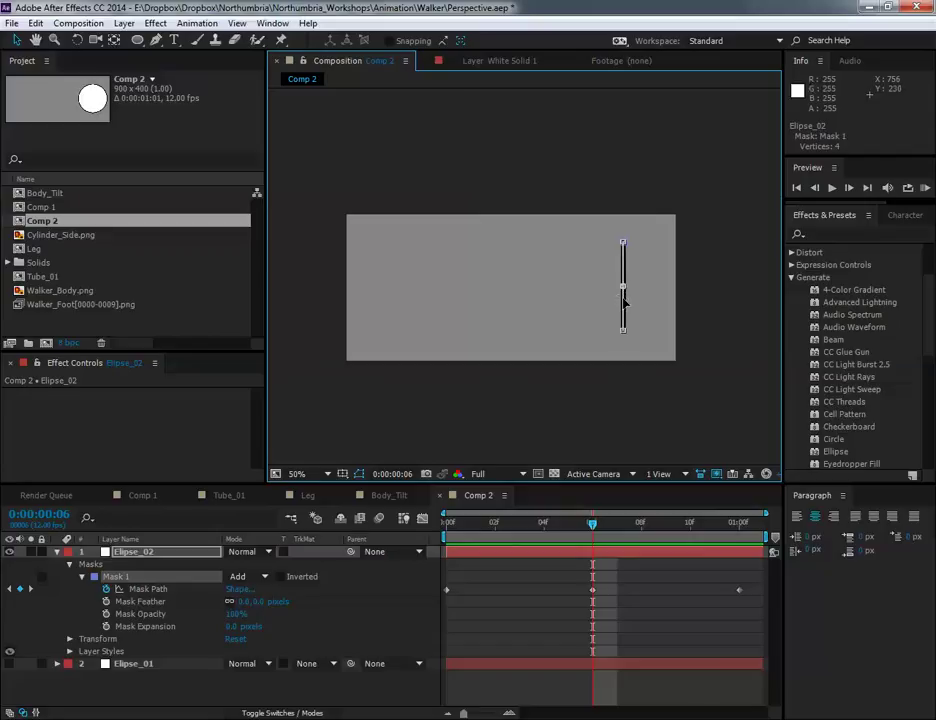
{"action": "left_click_drag", "start_coordinate": [623, 298], "coordinate": [362, 311]}
{"action": "mouse_move", "coordinate": [596, 532]}
{"action": "left_mouse_down"}
{"action": "mouse_move", "coordinate": [415, 537]}
{"action": "mouse_move", "coordinate": [601, 541]}
{"action": "left_mouse_up"}
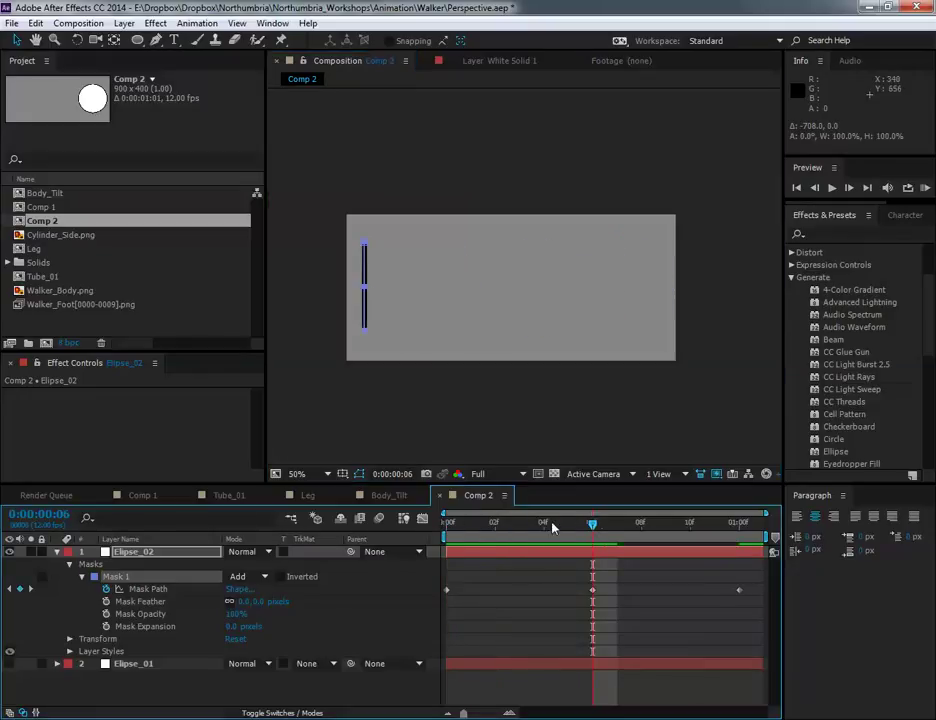
At frame 0, enlarge Elipse_02's circular mask proportionally and shift it slightly left, keeping it inside the frame.
{"action": "left_click_drag", "start_coordinate": [590, 533], "coordinate": [765, 525]}
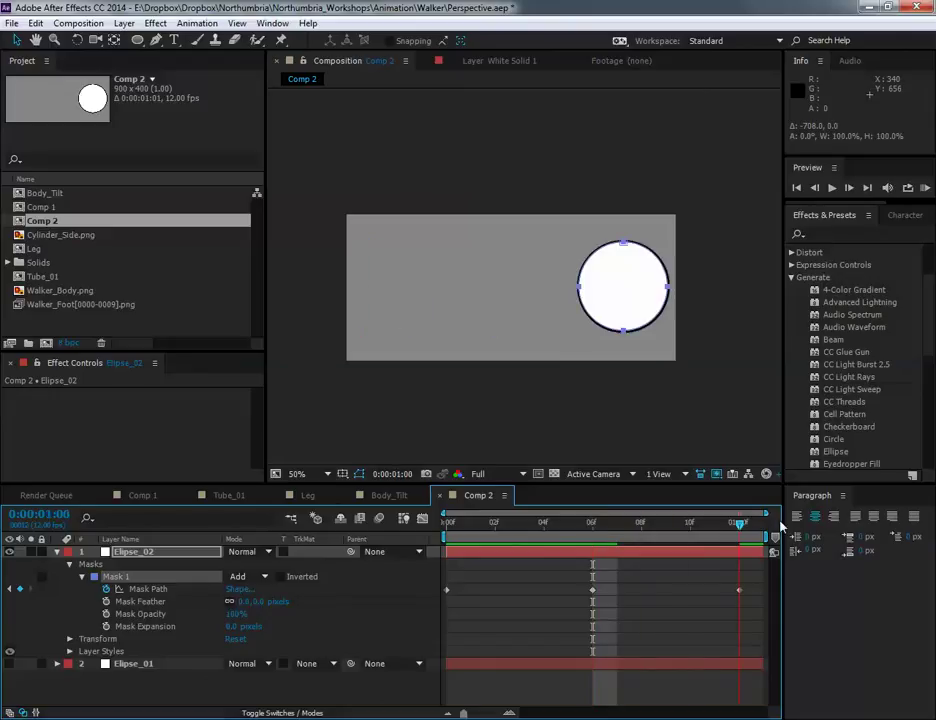
{"action": "left_click_drag", "start_coordinate": [590, 540], "coordinate": [444, 511]}
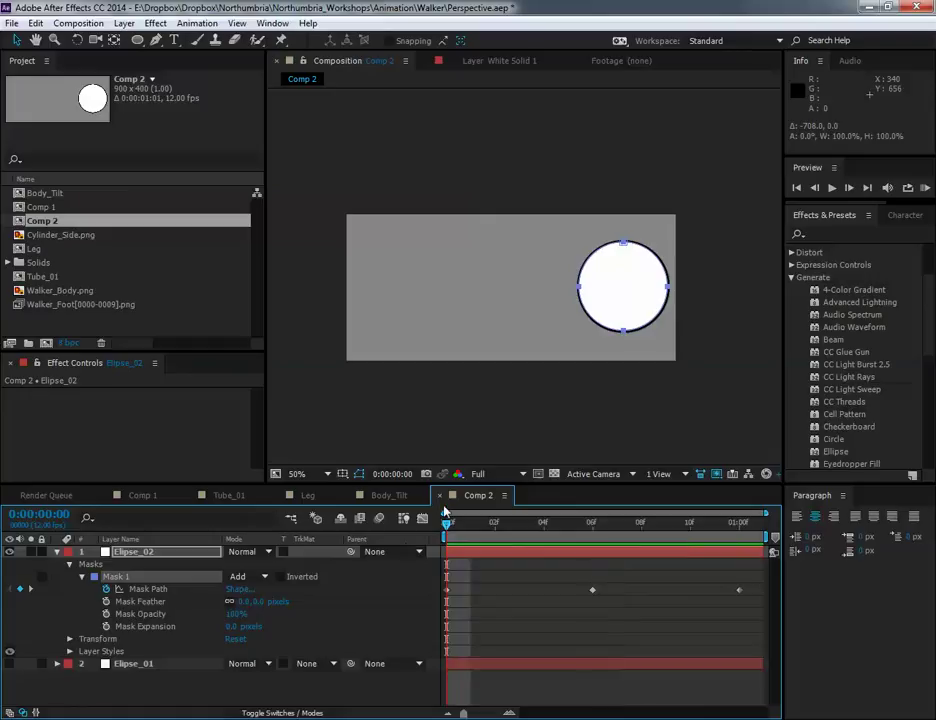
{"action": "double_click", "coordinate": [624, 333]}
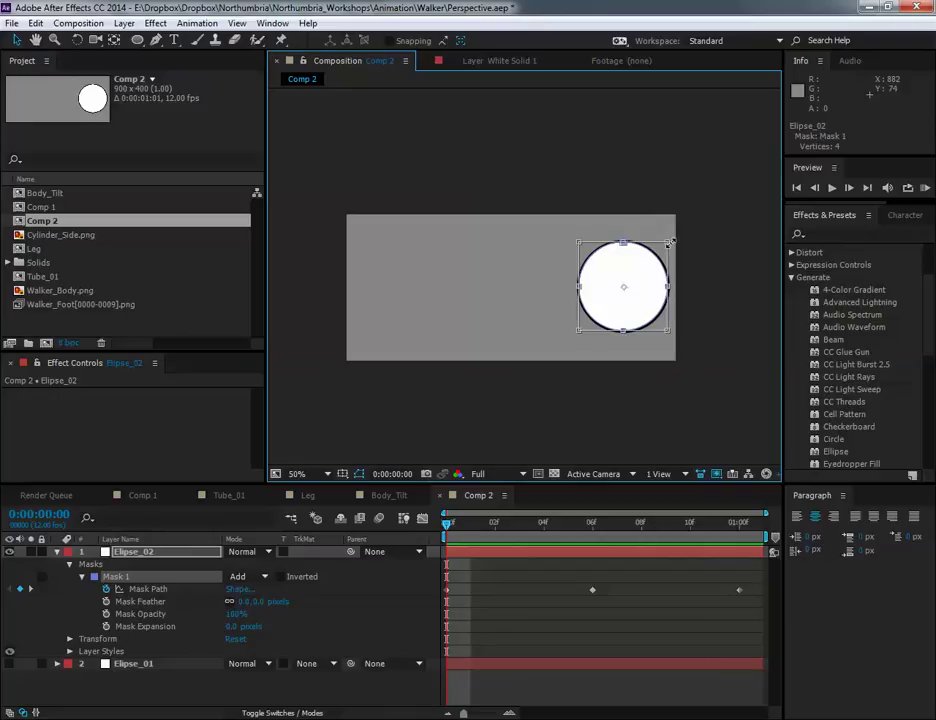
{"action": "left_click_drag", "start_coordinate": [670, 242], "coordinate": [677, 234]}
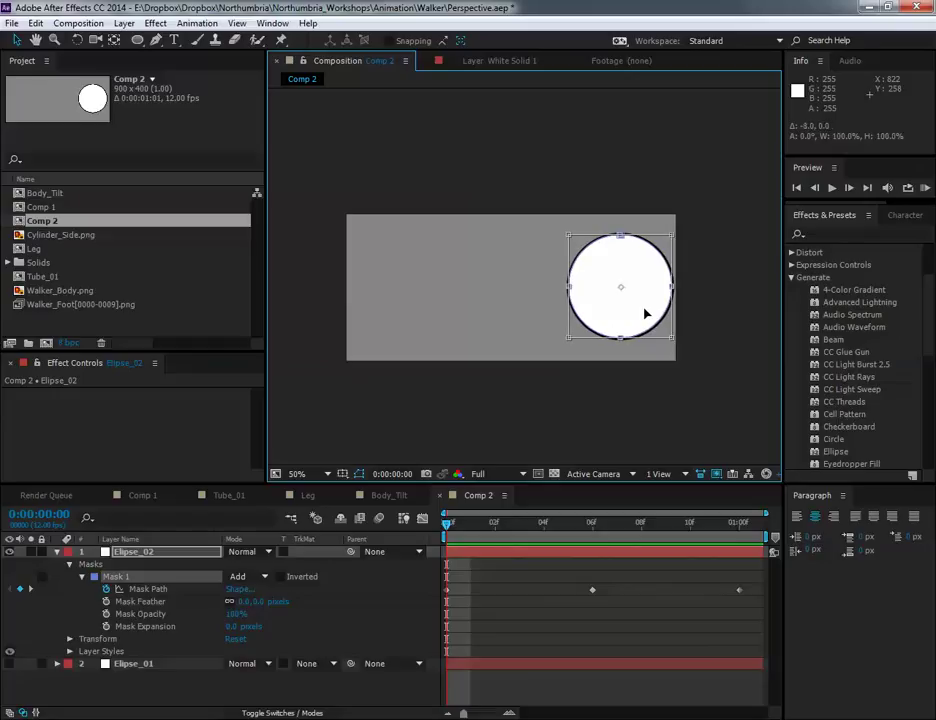
{"action": "left_click_drag", "start_coordinate": [645, 313], "coordinate": [677, 347]}
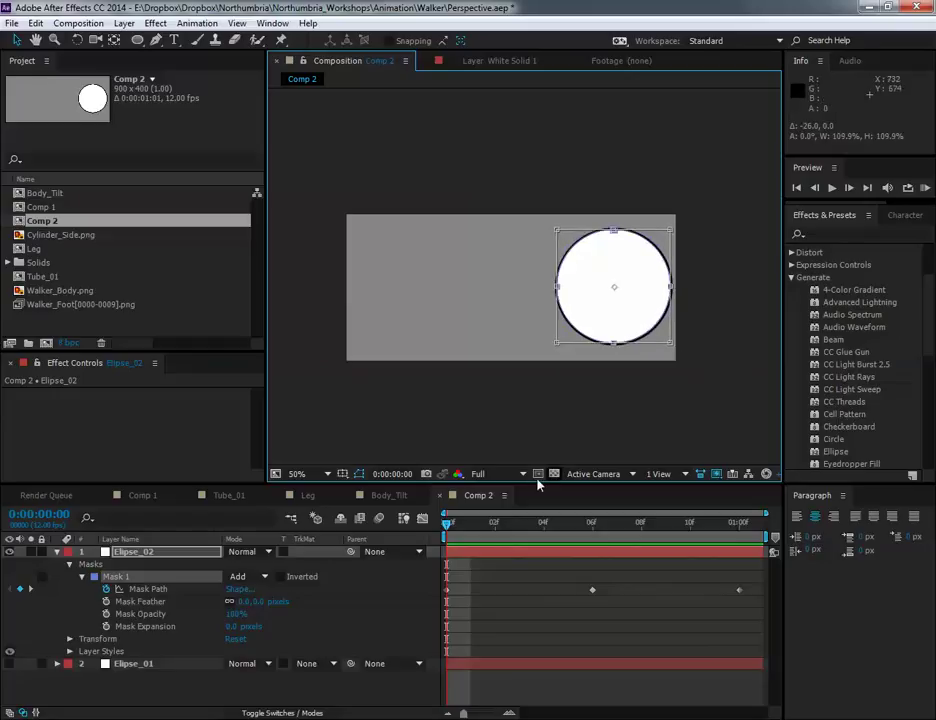
At 0:00:01:00, shrink Elipse_02's circular mask proportionally about its centre to about 86.8%.
{"action": "left_click_drag", "start_coordinate": [446, 526], "coordinate": [739, 526]}
{"action": "double_click", "coordinate": [624, 244]}
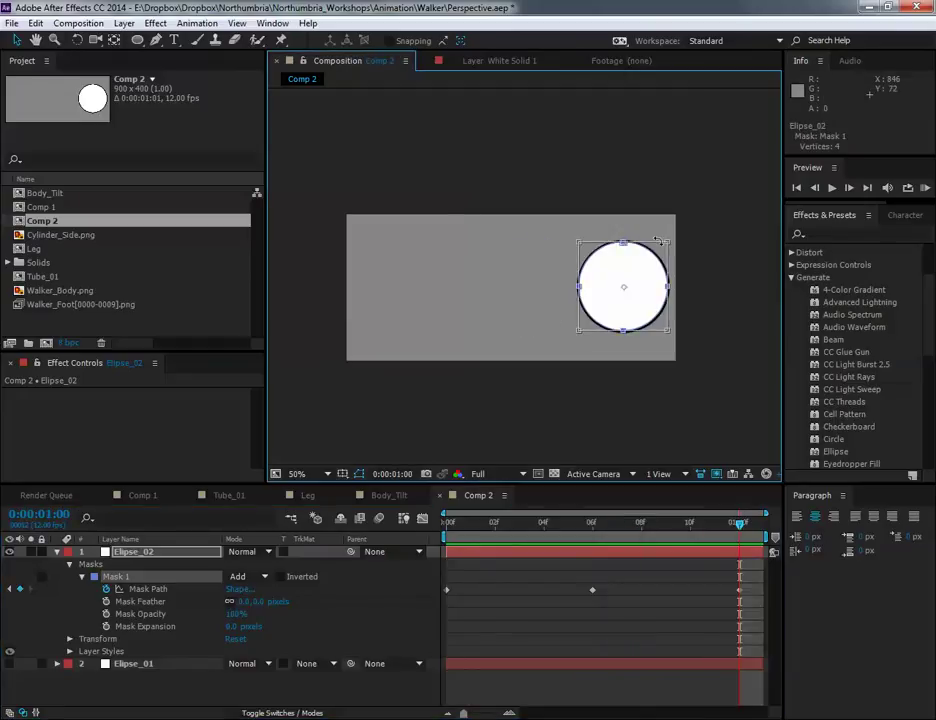
{"action": "left_click_drag", "start_coordinate": [669, 241], "coordinate": [662, 247]}
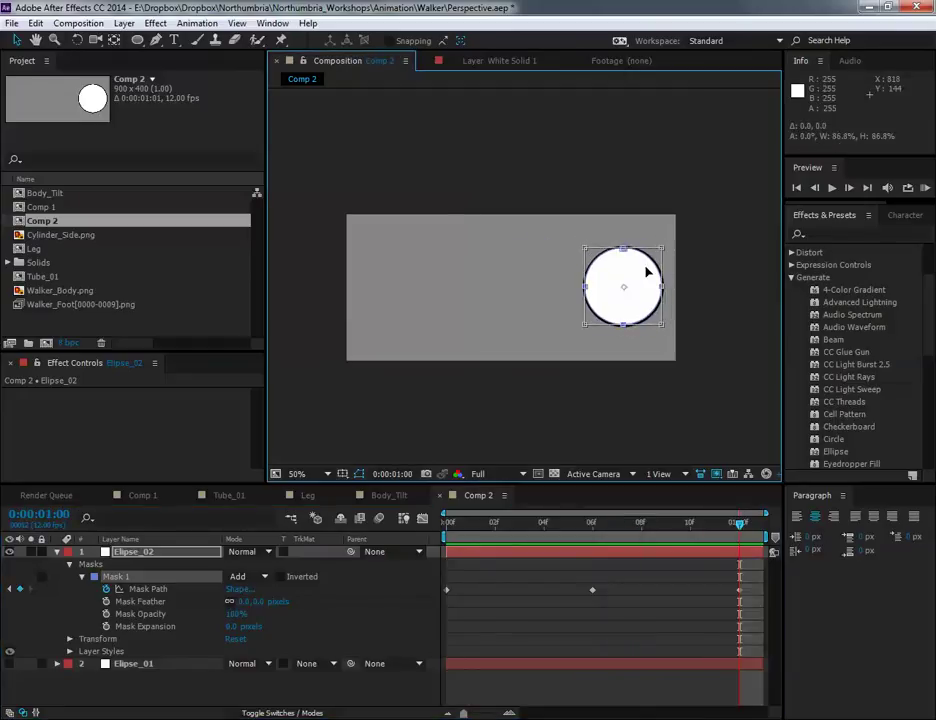
{"action": "double_click", "coordinate": [647, 273]}
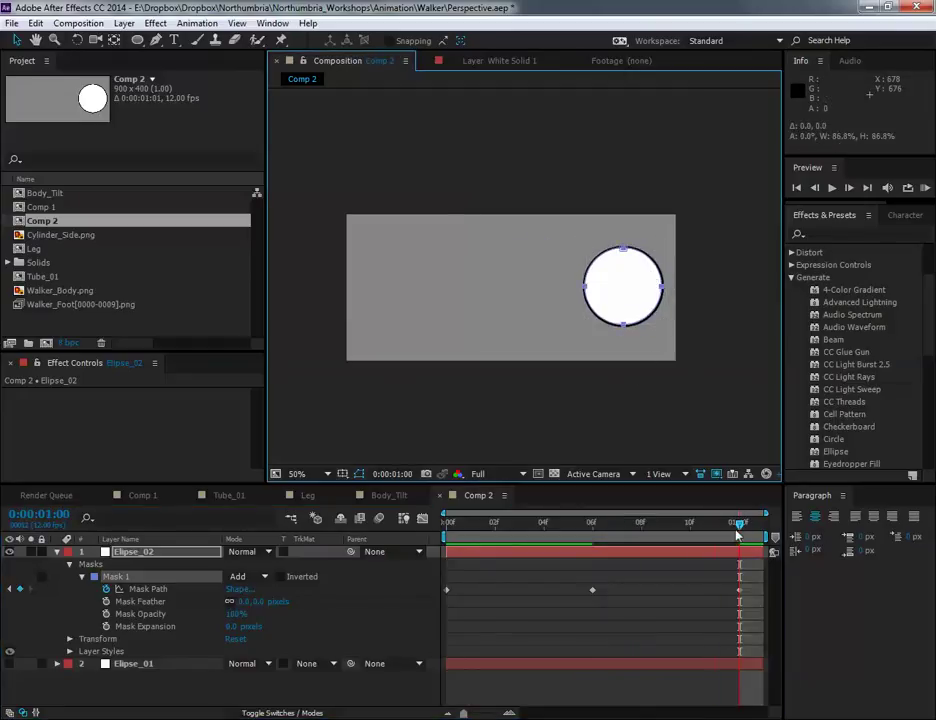
Review the size change, then shrink Elipse_02's mask at 0:00:01:00 by a further scale of about 82.9%.
{"action": "key", "text": "space"}
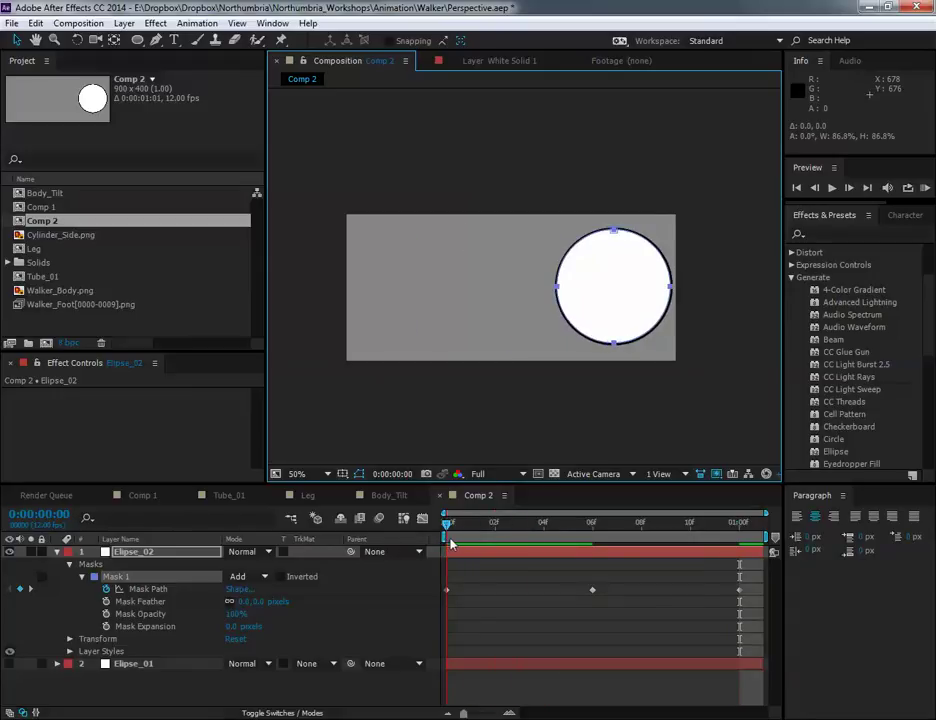
{"action": "left_click_drag", "start_coordinate": [451, 543], "coordinate": [773, 548]}
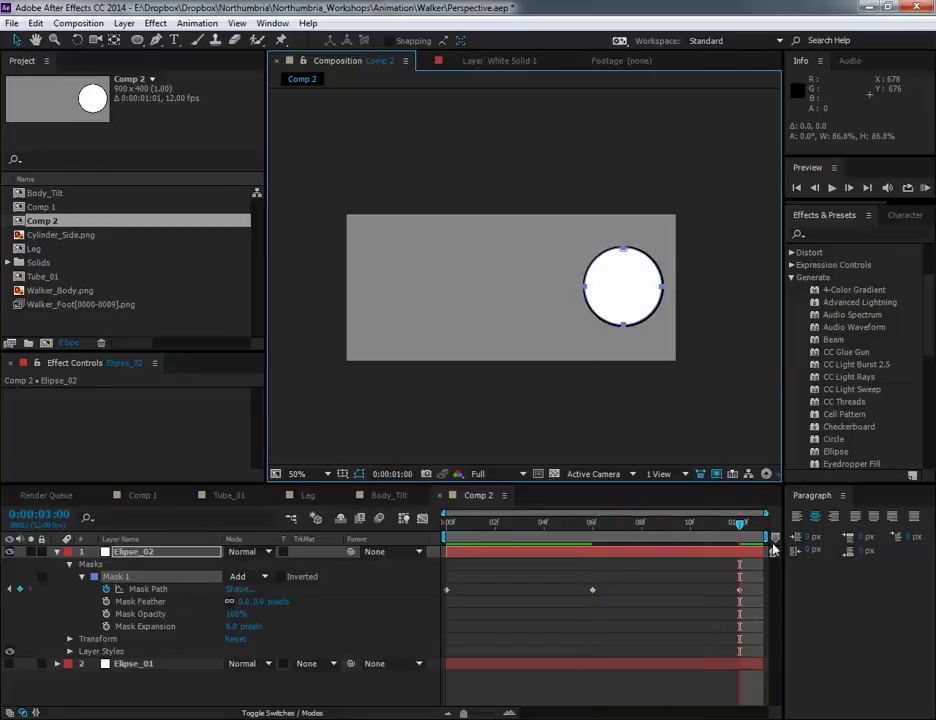
{"action": "double_click", "coordinate": [621, 251]}
{"action": "left_click_drag", "start_coordinate": [661, 249], "coordinate": [656, 255]}
{"action": "left_click_drag", "start_coordinate": [640, 521], "coordinate": [293, 515]}
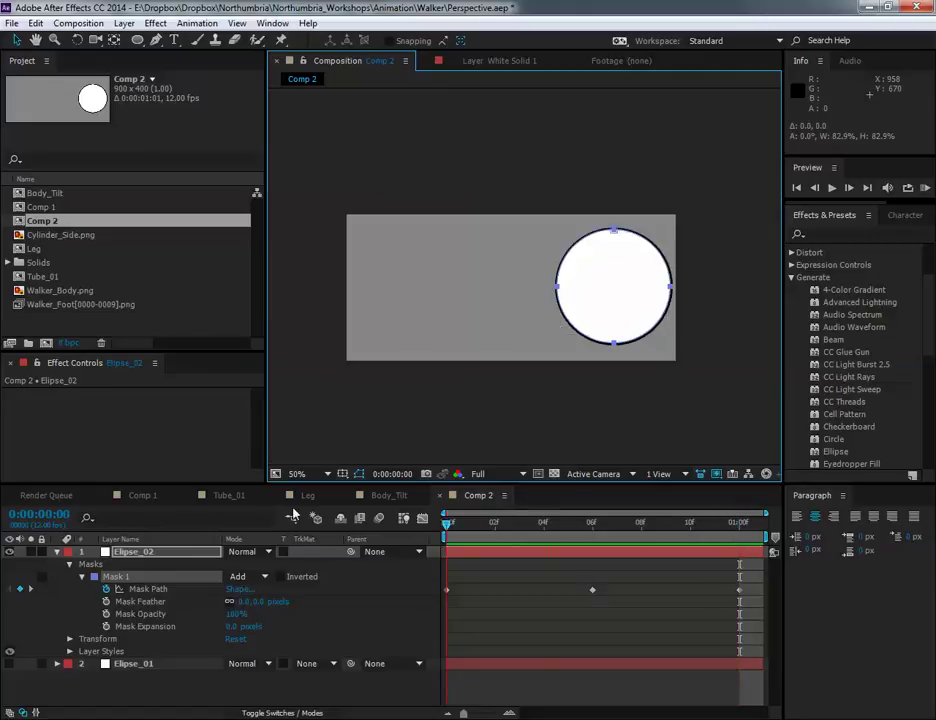
Apply Easy Ease to Elipse_02's Mask Path keyframe at frame 6 and preview the animation from frame 0.
{"action": "left_click_drag", "start_coordinate": [447, 521], "coordinate": [368, 510]}
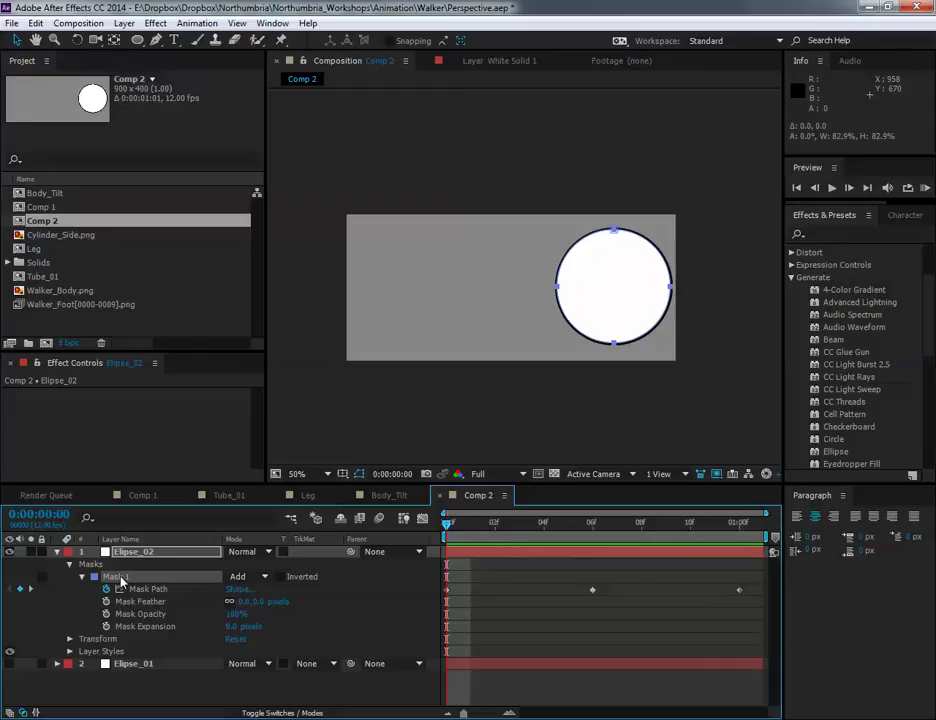
{"action": "right_click", "coordinate": [592, 591]}
{"action": "left_click", "coordinate": [576, 607]}
{"action": "left_click", "coordinate": [592, 590]}
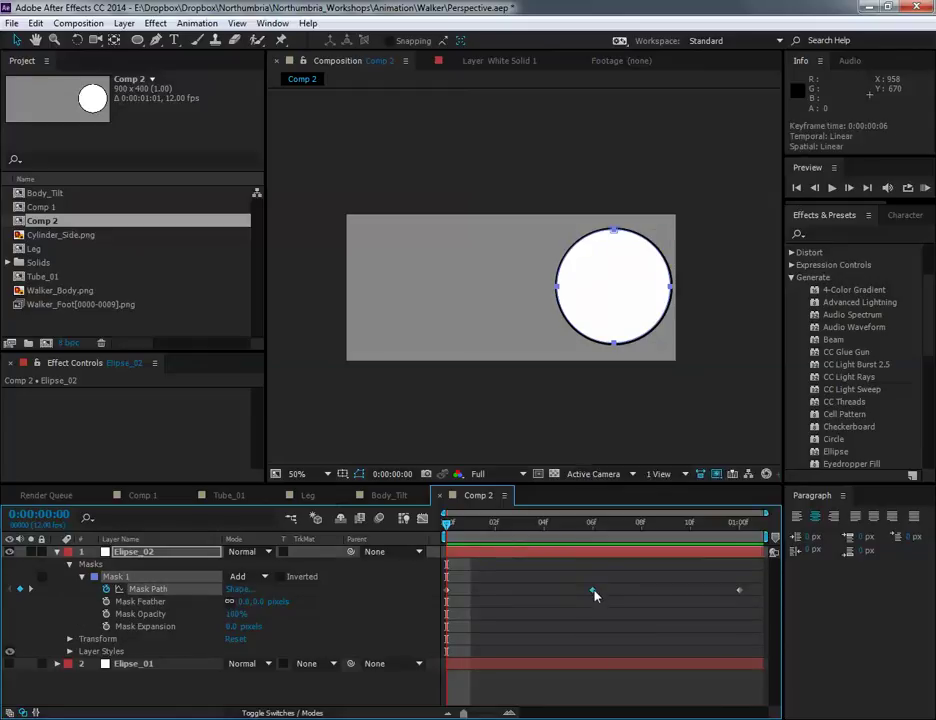
{"action": "right_click", "coordinate": [592, 590]}
{"action": "mouse_move", "coordinate": [676, 581]}
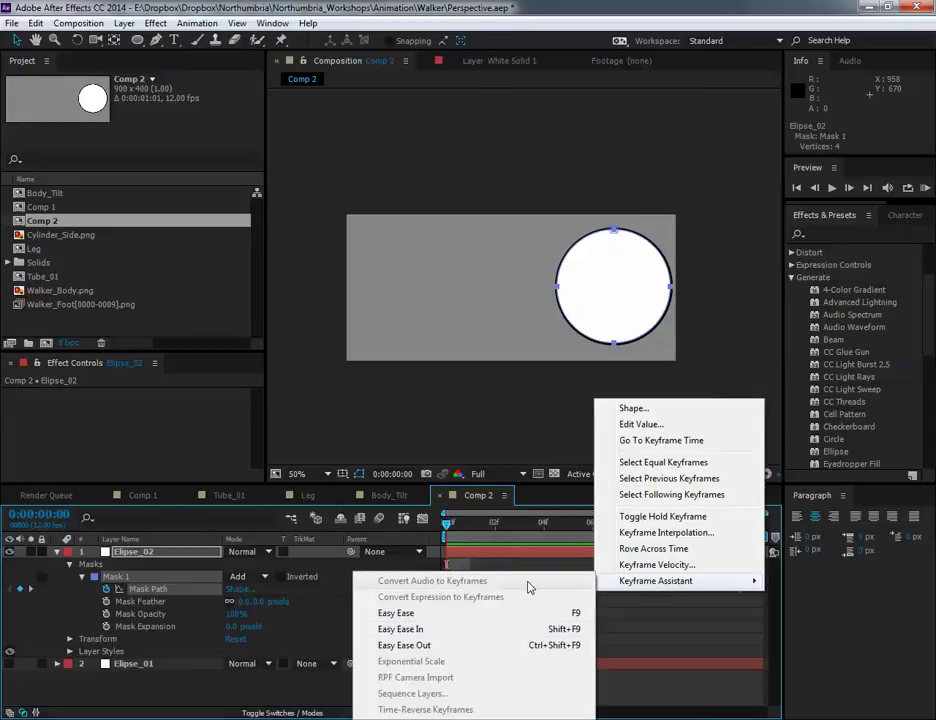
{"action": "left_click", "coordinate": [385, 495]}
{"action": "key", "text": "space"}
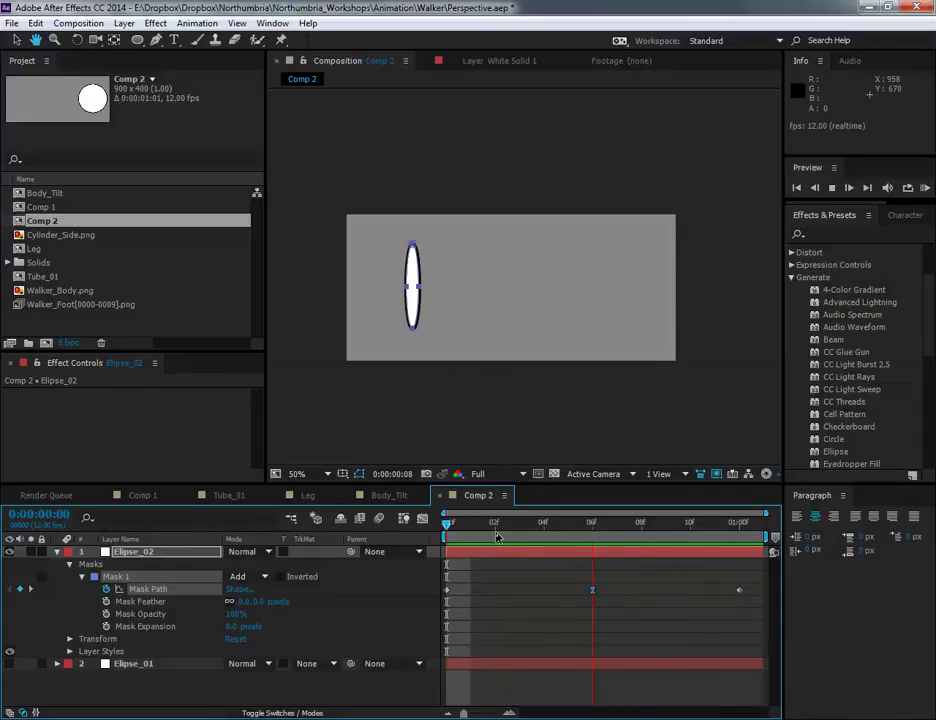
Stop the preview, expand Elipse_01's properties, return to frame 0 and make the Elipse_01 layer visible.
{"action": "key", "text": "space"}
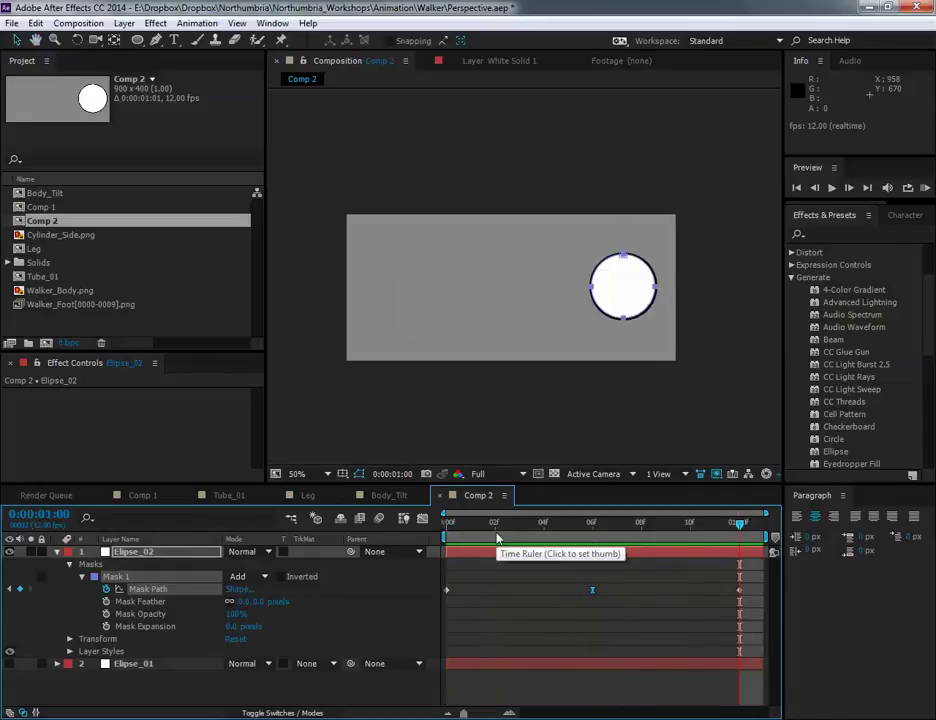
{"action": "left_click", "coordinate": [130, 553]}
{"action": "left_click", "coordinate": [60, 664]}
{"action": "scroll", "coordinate": [226, 588], "scroll_direction": "down", "scroll_amount": 5}
{"action": "scroll", "coordinate": [226, 588], "scroll_direction": "up", "scroll_amount": 2}
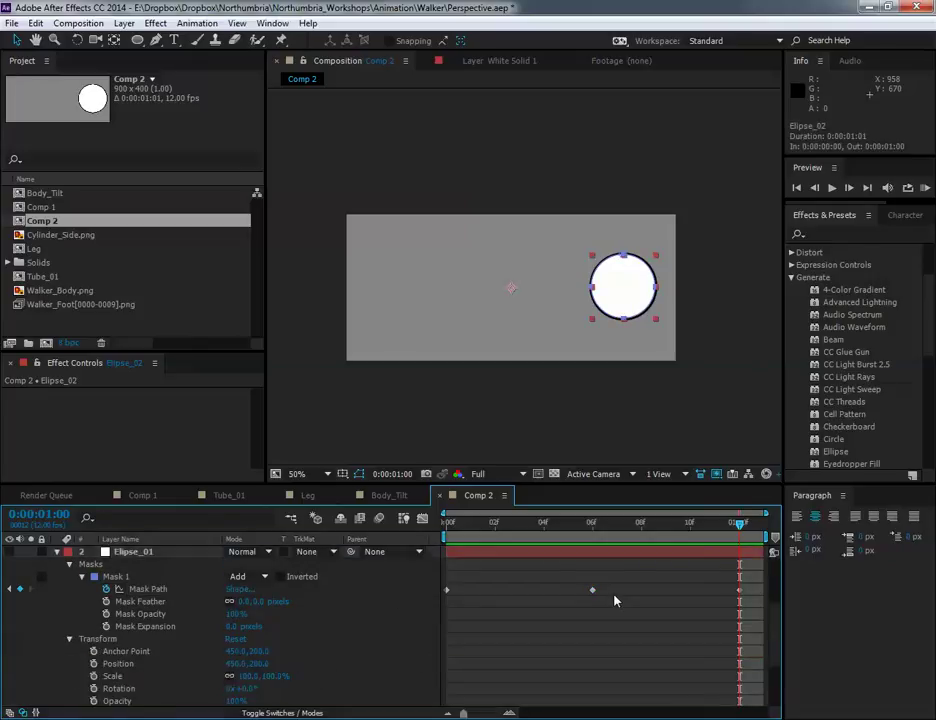
{"action": "scroll", "coordinate": [430, 592], "scroll_direction": "up", "scroll_amount": 1}
{"action": "left_click_drag", "start_coordinate": [738, 526], "coordinate": [427, 536]}
{"action": "left_click", "coordinate": [10, 590]}
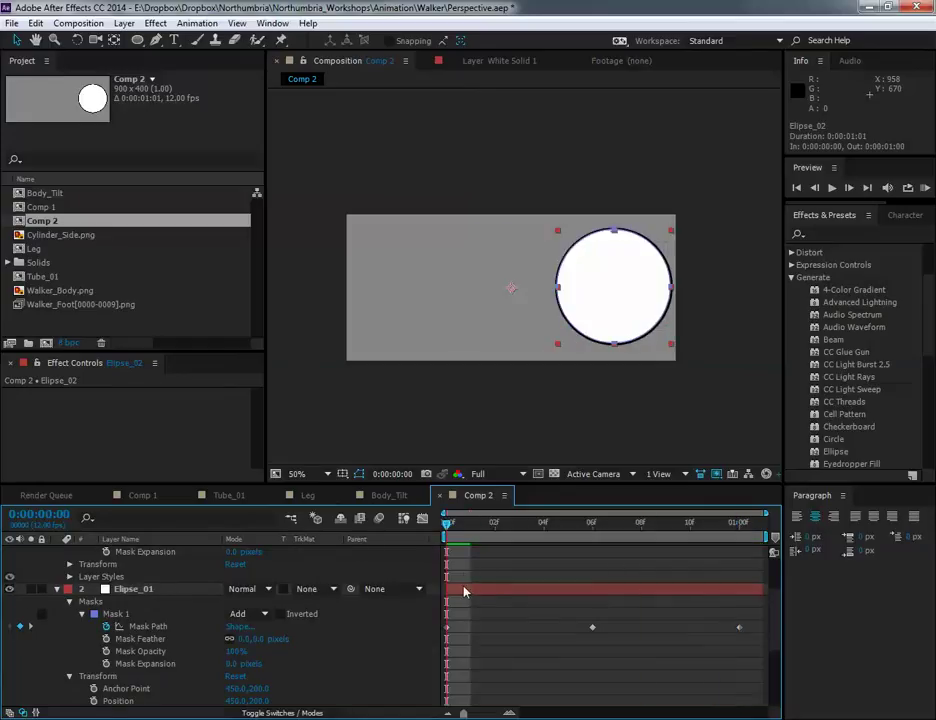
Lower Elipse_02's Mask Opacity to 77% to see Elipse_01 behind it.
{"action": "scroll", "coordinate": [528, 587], "scroll_direction": "up", "scroll_amount": 3}
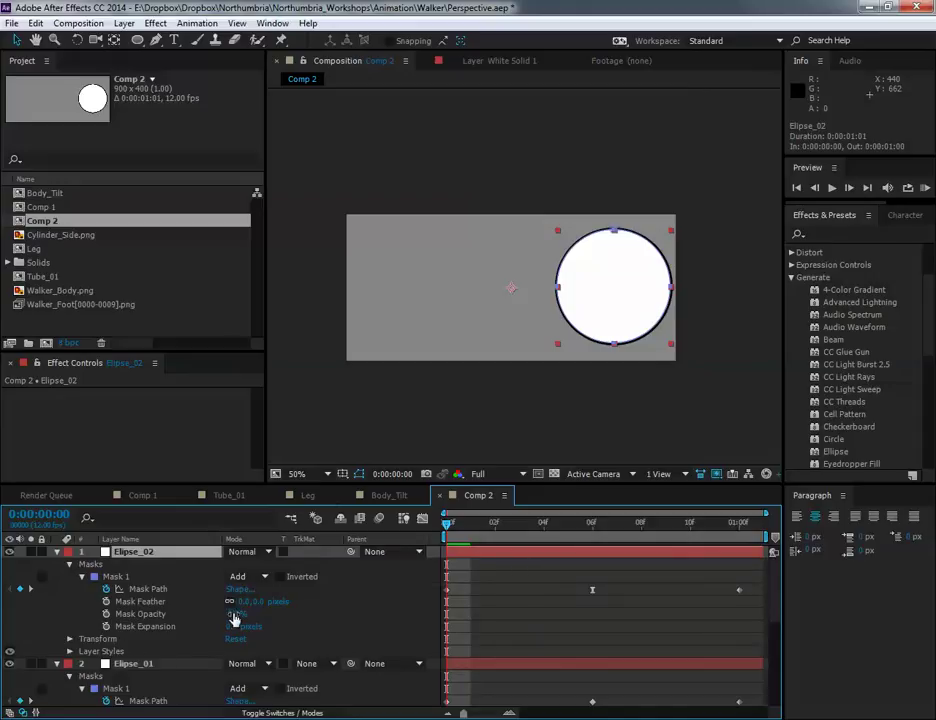
{"action": "left_click_drag", "start_coordinate": [237, 614], "coordinate": [218, 615]}
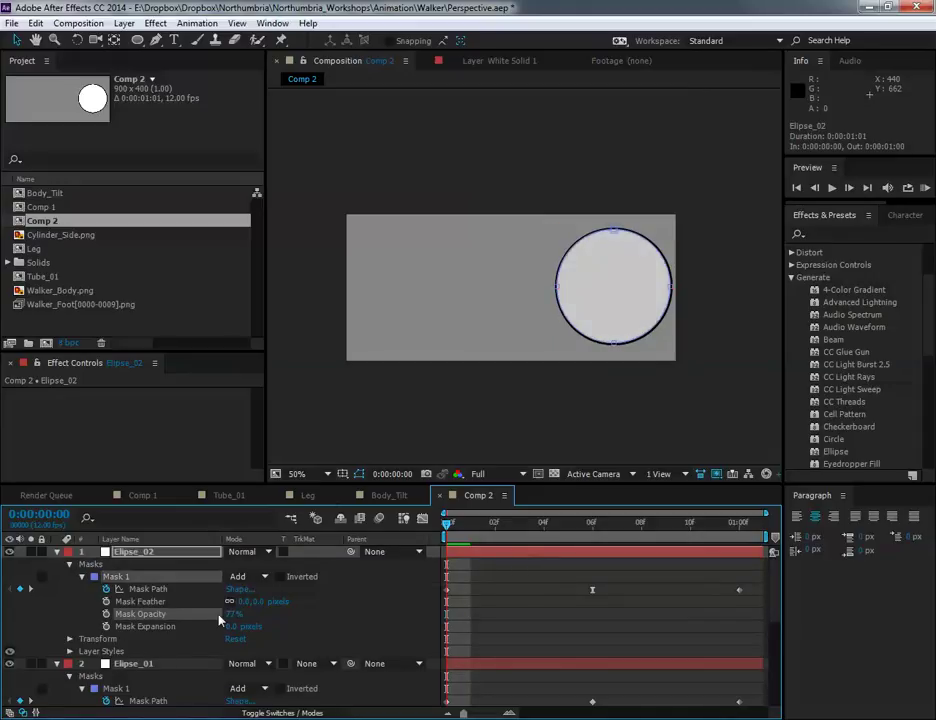
{"action": "scroll", "coordinate": [537, 605], "scroll_direction": "down", "scroll_amount": 1}
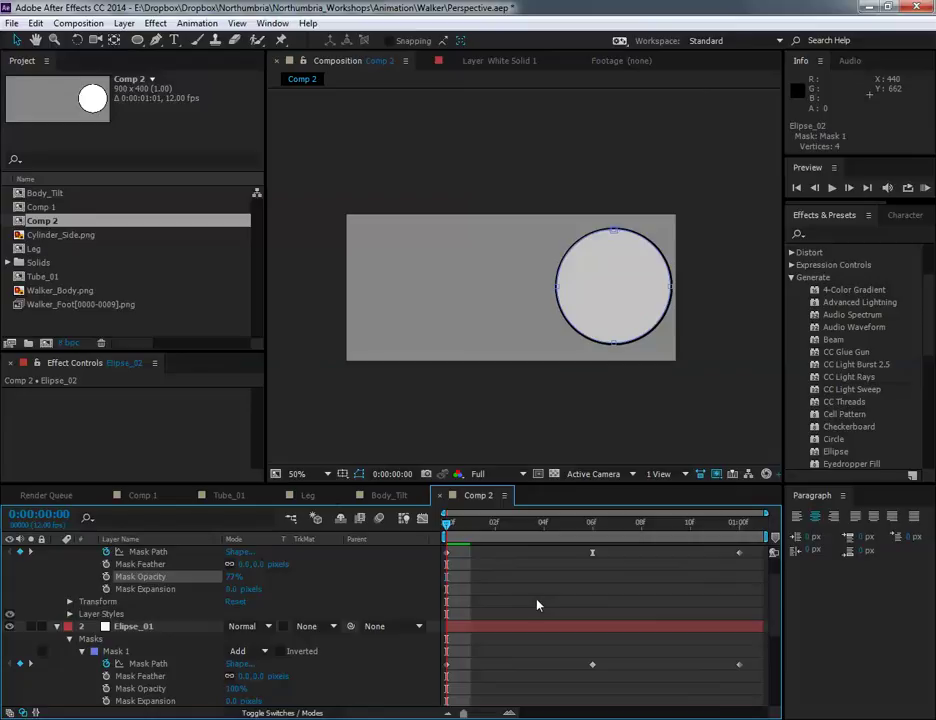
At frame 0, shift Elipse_01's circular mask 20 px left, inside Elipse_02's larger circle, and scrub the timeline to check it.
{"action": "left_click", "coordinate": [506, 631]}
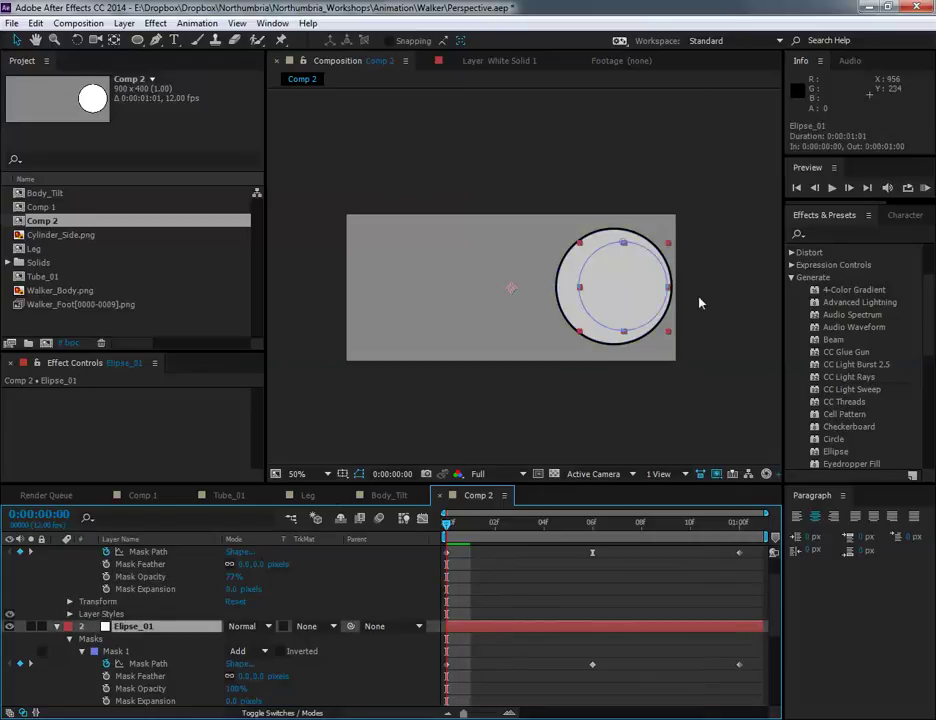
{"action": "double_click", "coordinate": [664, 288]}
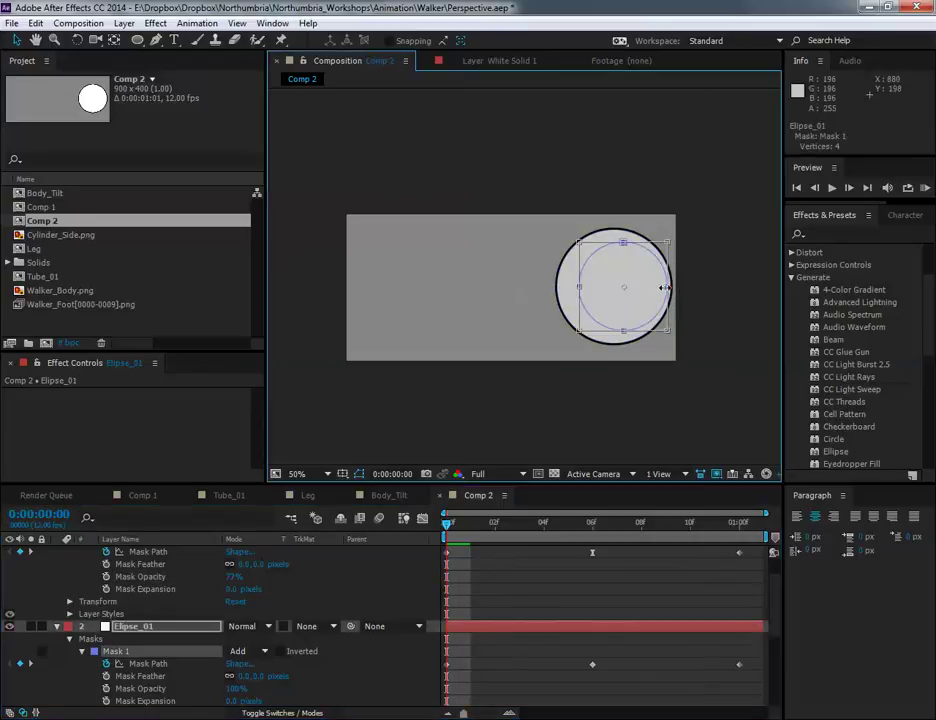
{"action": "left_click_drag", "start_coordinate": [646, 288], "coordinate": [639, 289]}
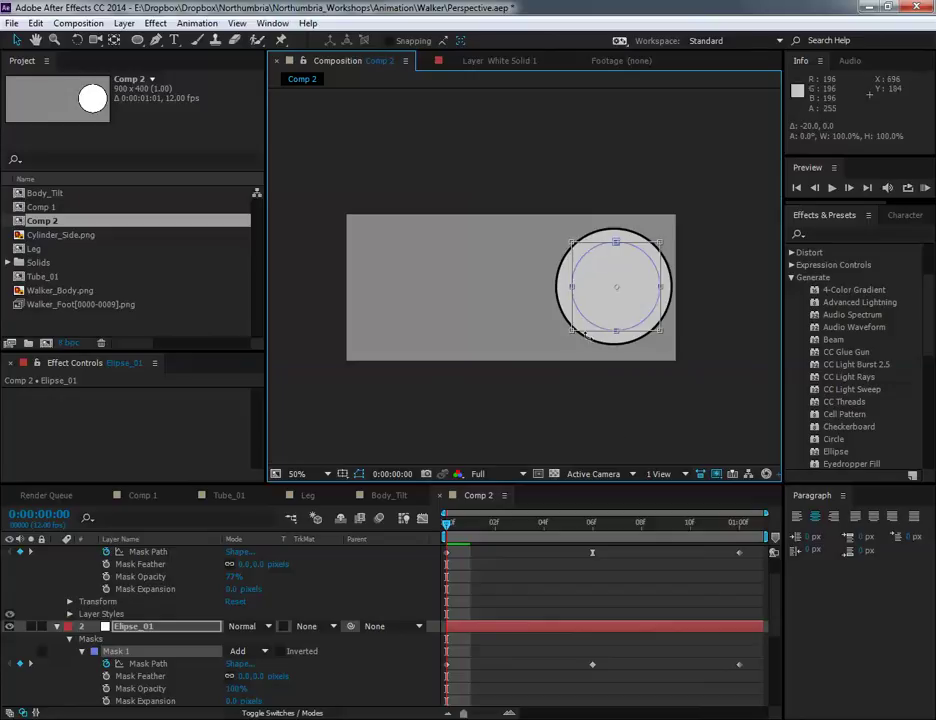
{"action": "left_click_drag", "start_coordinate": [446, 530], "coordinate": [407, 545]}
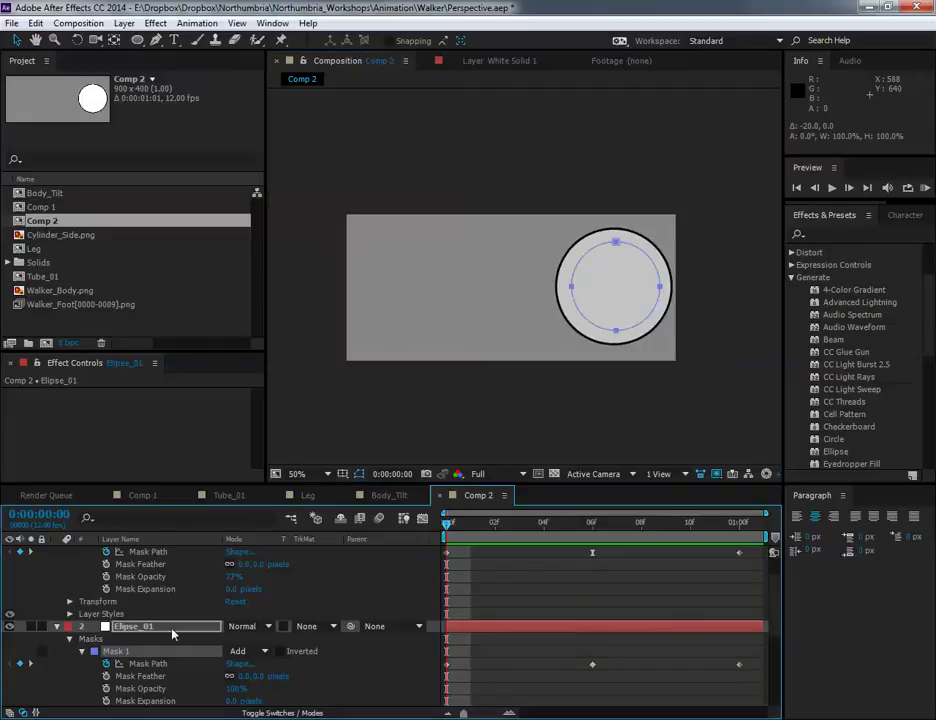
{"action": "scroll", "coordinate": [172, 633], "scroll_direction": "down", "scroll_amount": 5}
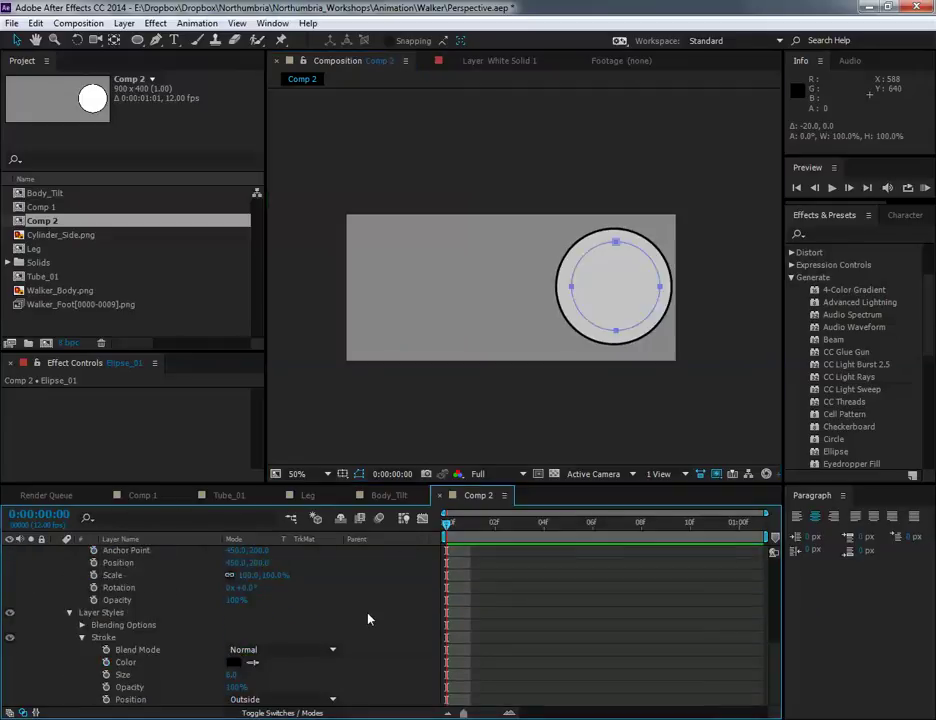
{"action": "scroll", "coordinate": [568, 612], "scroll_direction": "up", "scroll_amount": 6}
{"action": "scroll", "coordinate": [501, 612], "scroll_direction": "down", "scroll_amount": 1}
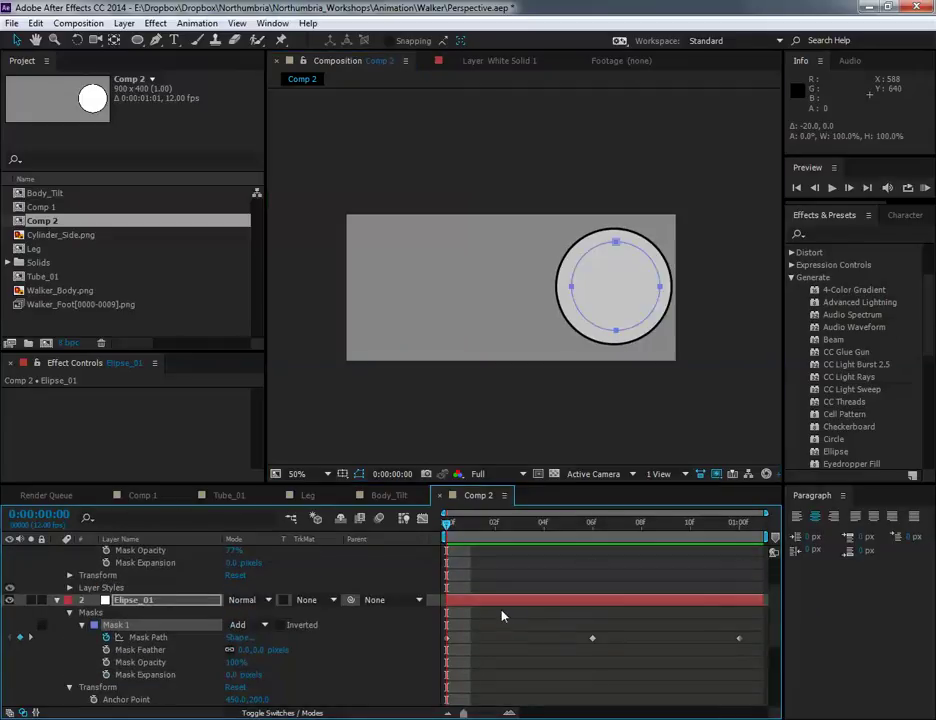
Try to shift Elipse_01's mask at its frame 0 keyframe a further 12 px left, and undo the move.
{"action": "left_click", "coordinate": [446, 638]}
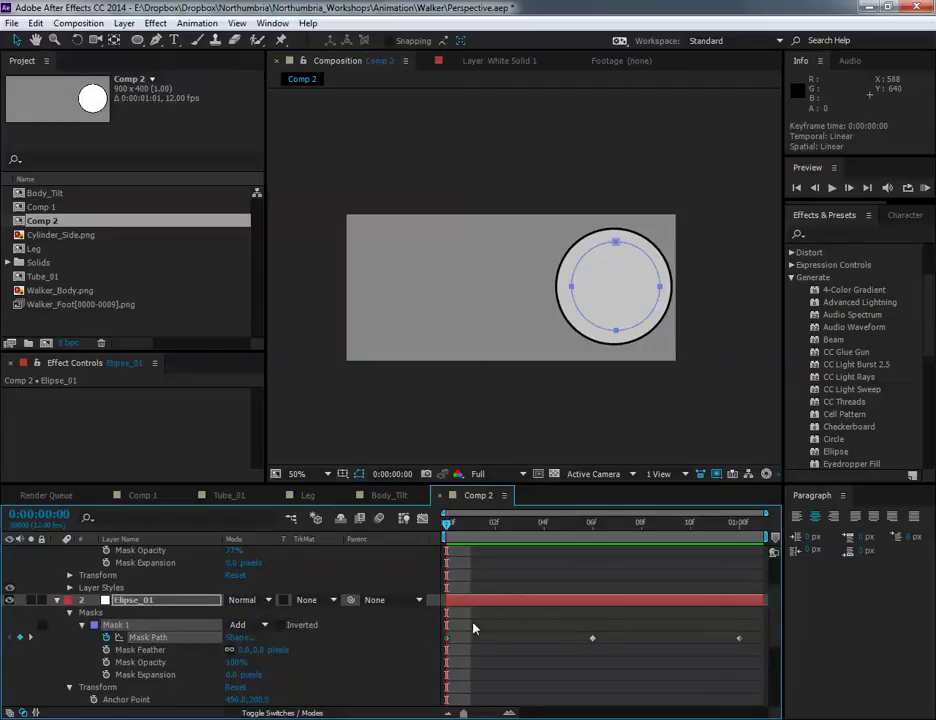
{"action": "double_click", "coordinate": [660, 288]}
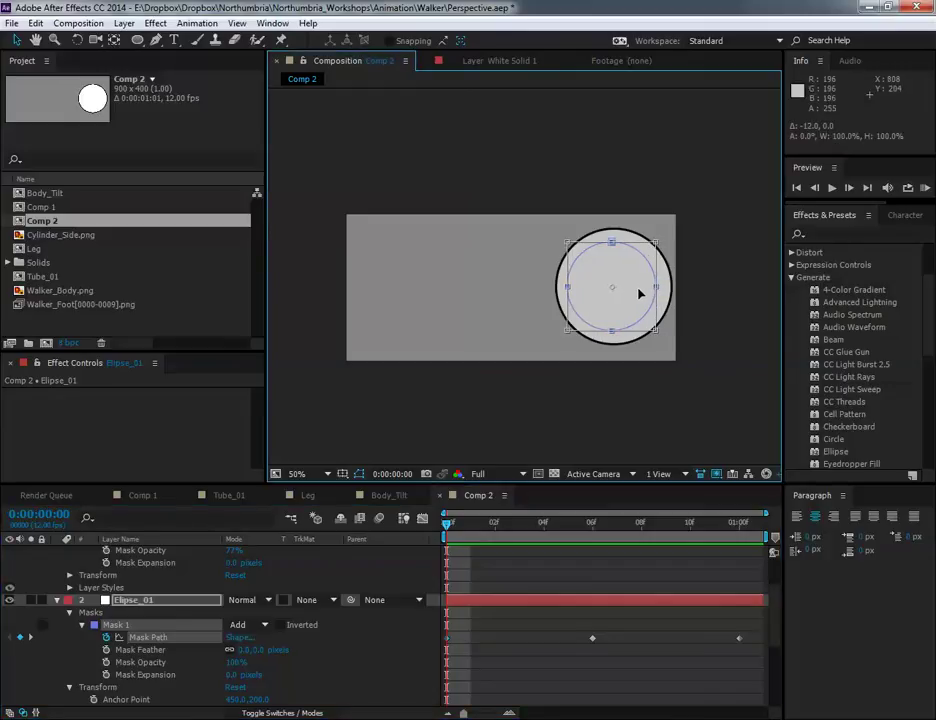
{"action": "key", "text": "ctrl+z"}
{"action": "left_click_drag", "start_coordinate": [643, 296], "coordinate": [645, 297]}
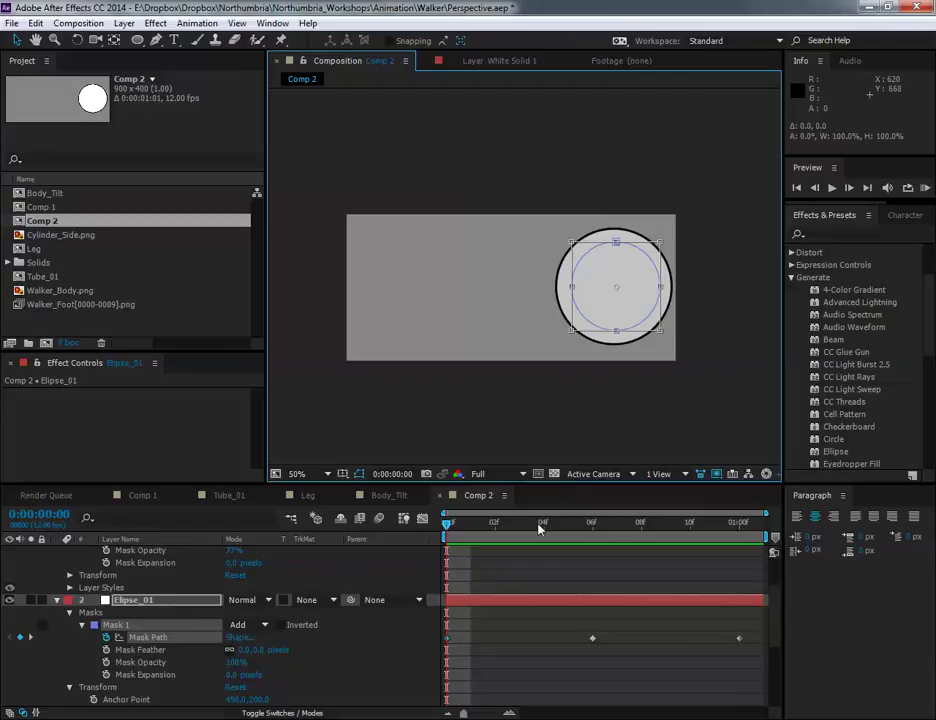
Scrub and preview the animation of both ellipses, and return to frame 0 to compare how they line up.
{"action": "left_click_drag", "start_coordinate": [459, 523], "coordinate": [691, 521]}
{"action": "key", "text": "space"}
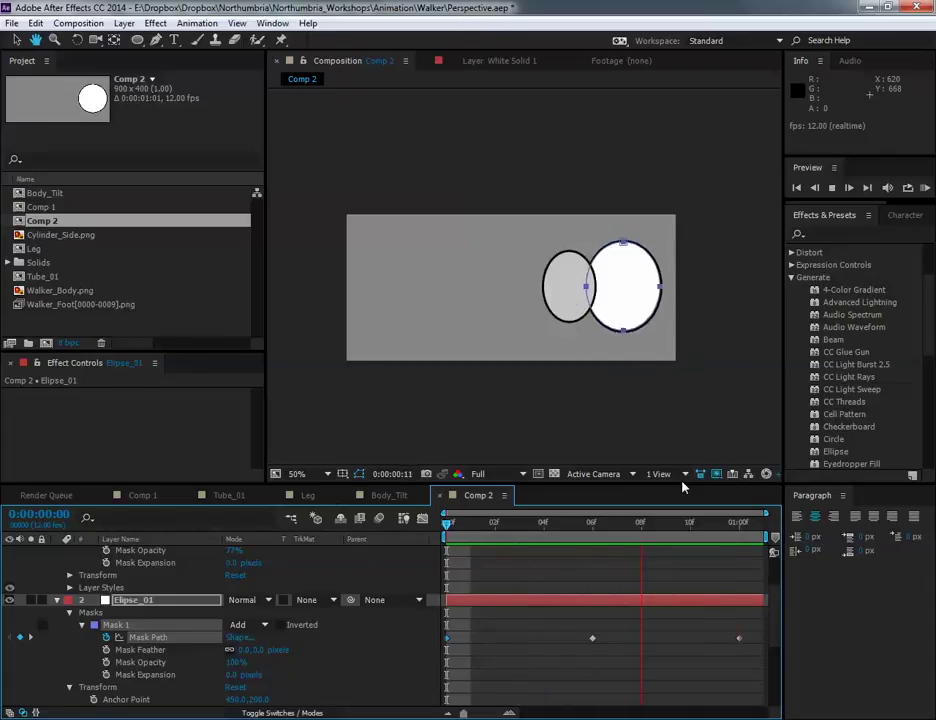
{"action": "key", "text": "space"}
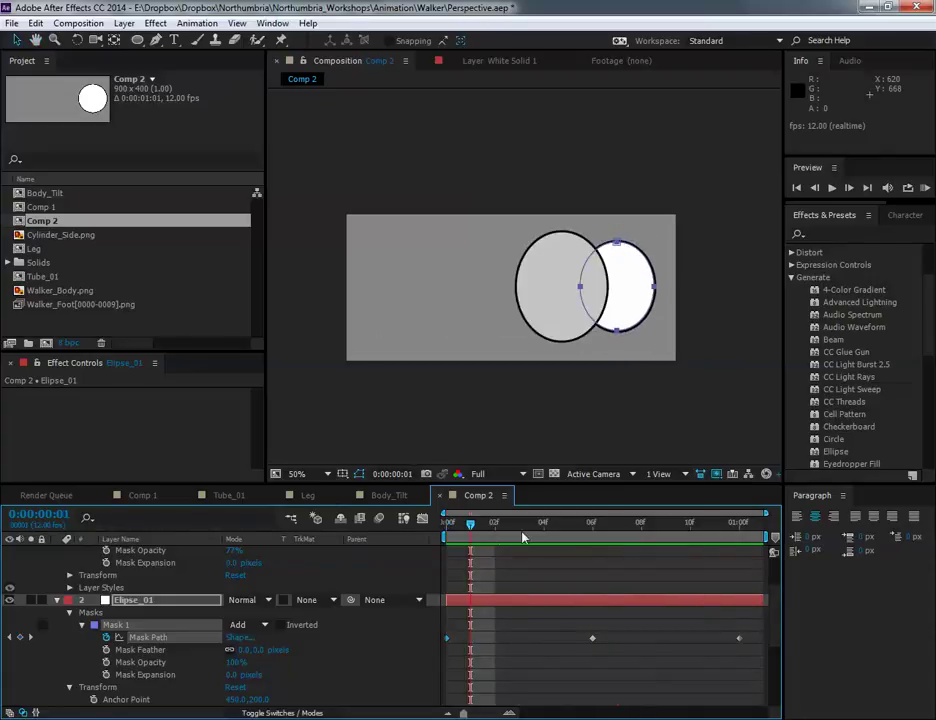
{"action": "left_click_drag", "start_coordinate": [497, 527], "coordinate": [424, 535]}
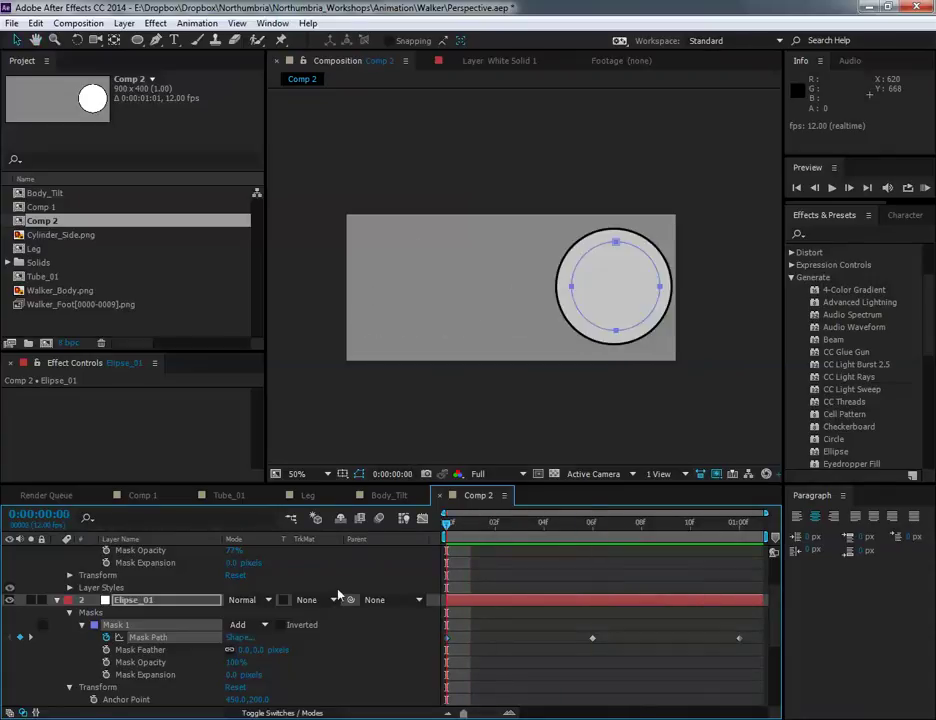
At frame 0, nudge Elipse_01's mask 6 px left to centre it within Elipse_02's circle.
{"action": "double_click", "coordinate": [660, 286]}
{"action": "scroll", "coordinate": [655, 287], "scroll_direction": "up", "scroll_amount": 1}
{"action": "left_click_drag", "start_coordinate": [637, 289], "coordinate": [629, 289]}
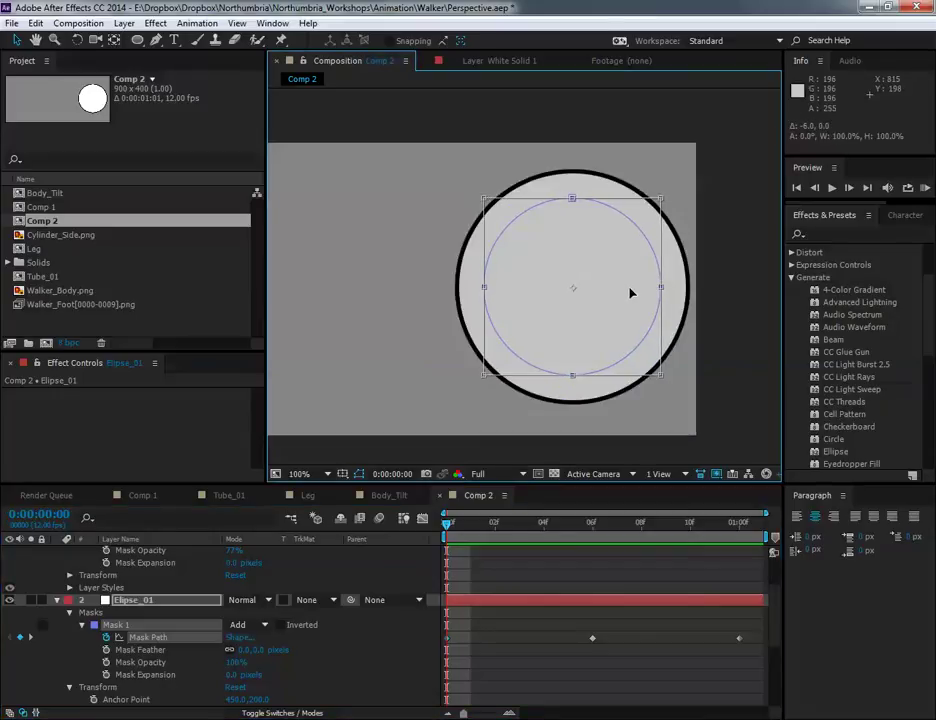
{"action": "left_click_drag", "start_coordinate": [448, 530], "coordinate": [368, 537]}
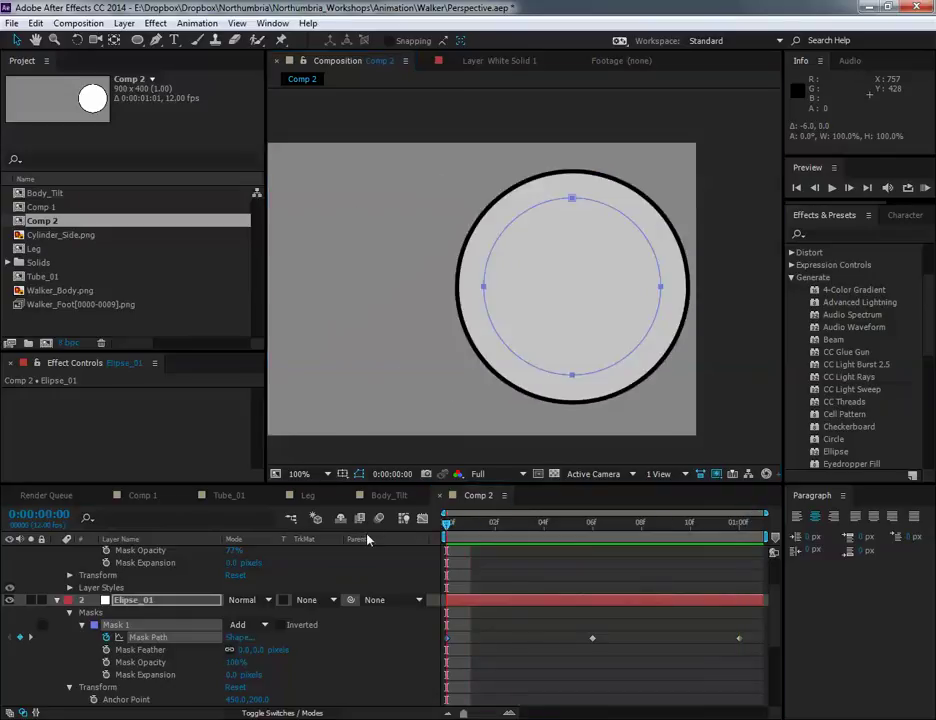
Deselect Elipse_01's mask and restore Elipse_02's Mask Opacity to 100%.
{"action": "scroll", "coordinate": [642, 272], "scroll_direction": "down", "scroll_amount": 2}
{"action": "left_click", "coordinate": [670, 375]}
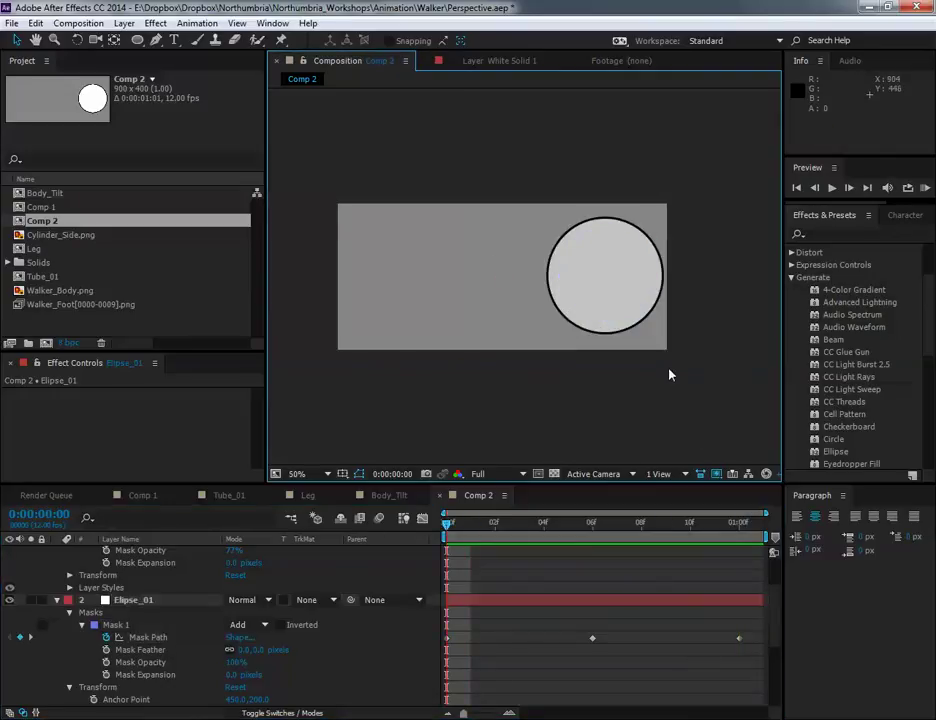
{"action": "scroll", "coordinate": [427, 569], "scroll_direction": "up", "scroll_amount": 3}
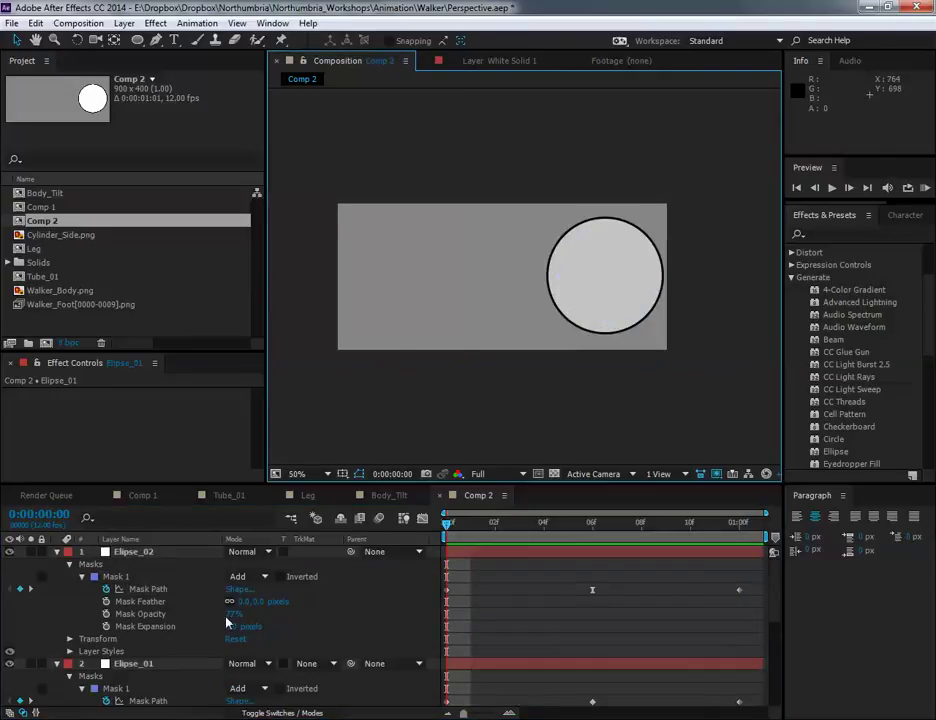
{"action": "left_click_drag", "start_coordinate": [234, 615], "coordinate": [325, 614]}
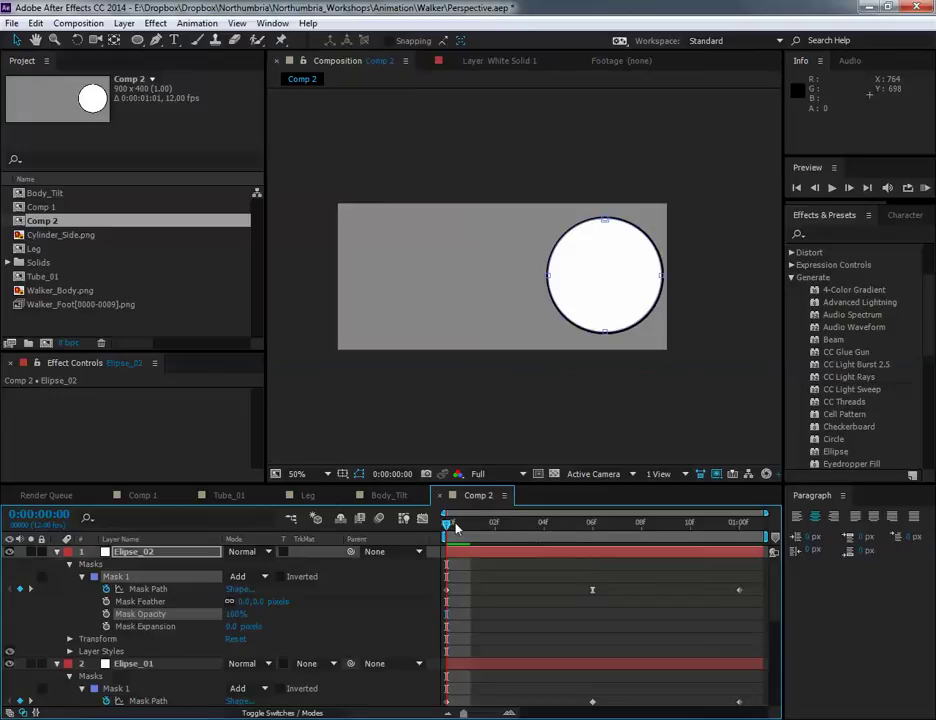
Go to frame 6, where both ellipses are edge-on, and add Cylinder_Side.png to Comp 2 as the top layer.
{"action": "left_click_drag", "start_coordinate": [469, 527], "coordinate": [590, 524]}
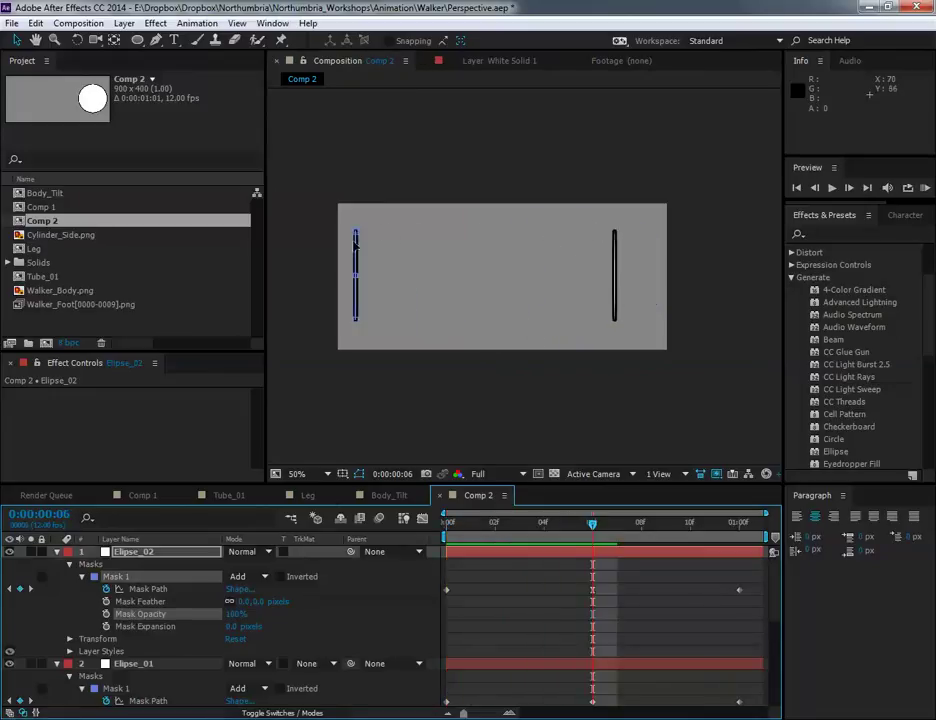
{"action": "mouse_move", "coordinate": [590, 529]}
{"action": "left_mouse_down"}
{"action": "mouse_move", "coordinate": [422, 533]}
{"action": "mouse_move", "coordinate": [776, 524]}
{"action": "mouse_move", "coordinate": [447, 532]}
{"action": "mouse_move", "coordinate": [605, 541]}
{"action": "mouse_move", "coordinate": [589, 546]}
{"action": "left_mouse_up"}
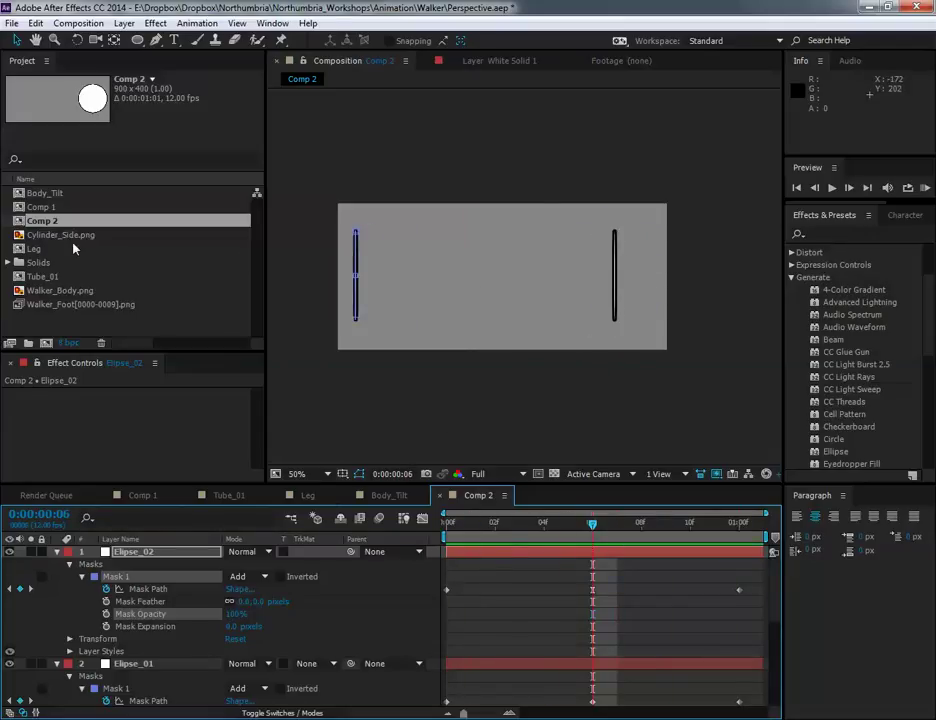
{"action": "left_click", "coordinate": [40, 235]}
{"action": "left_click_drag", "start_coordinate": [38, 240], "coordinate": [440, 546]}
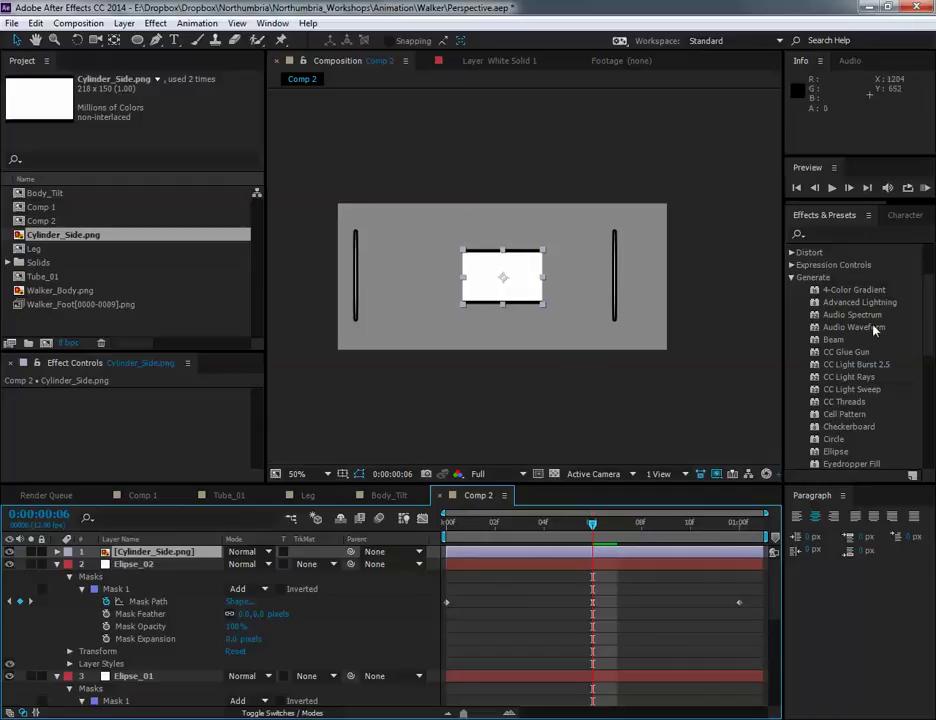
Apply the Distort effect Corner Pin to the Cylinder_Side.png layer and reveal its four corner properties, keyframed at frame 6.
{"action": "left_click", "coordinate": [792, 277]}
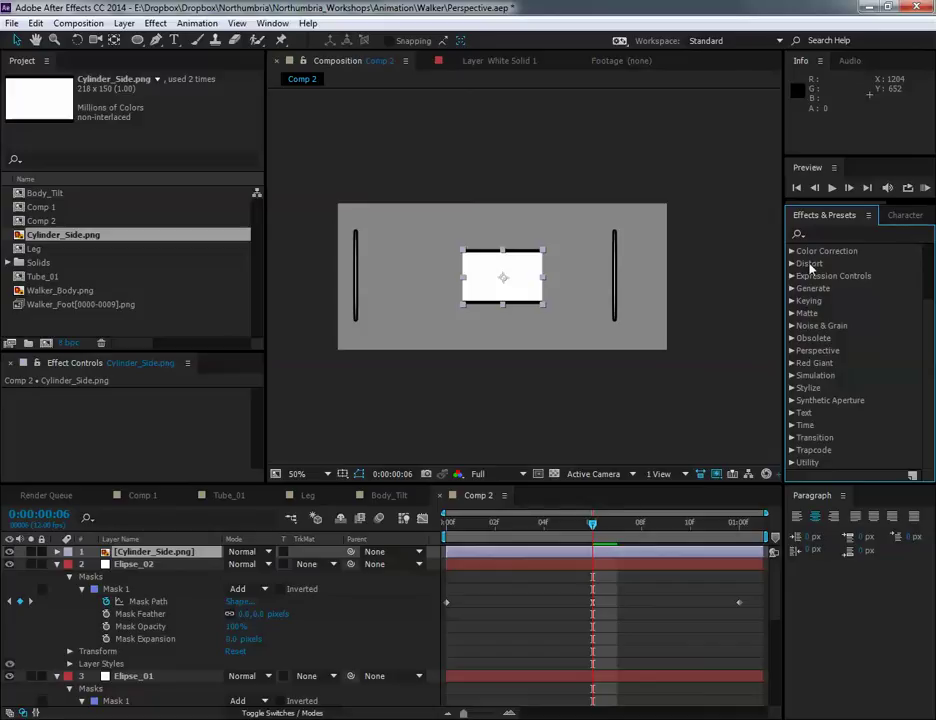
{"action": "left_click", "coordinate": [793, 264]}
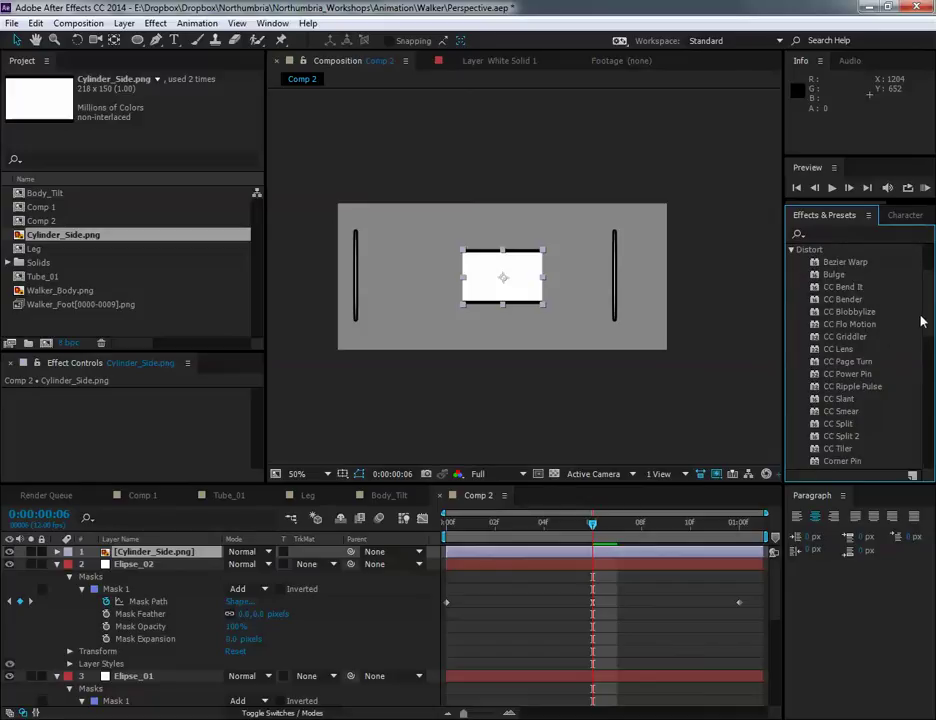
{"action": "mouse_move", "coordinate": [928, 313]}
{"action": "left_mouse_down"}
{"action": "mouse_move", "coordinate": [928, 293]}
{"action": "mouse_move", "coordinate": [930, 326]}
{"action": "left_mouse_up"}
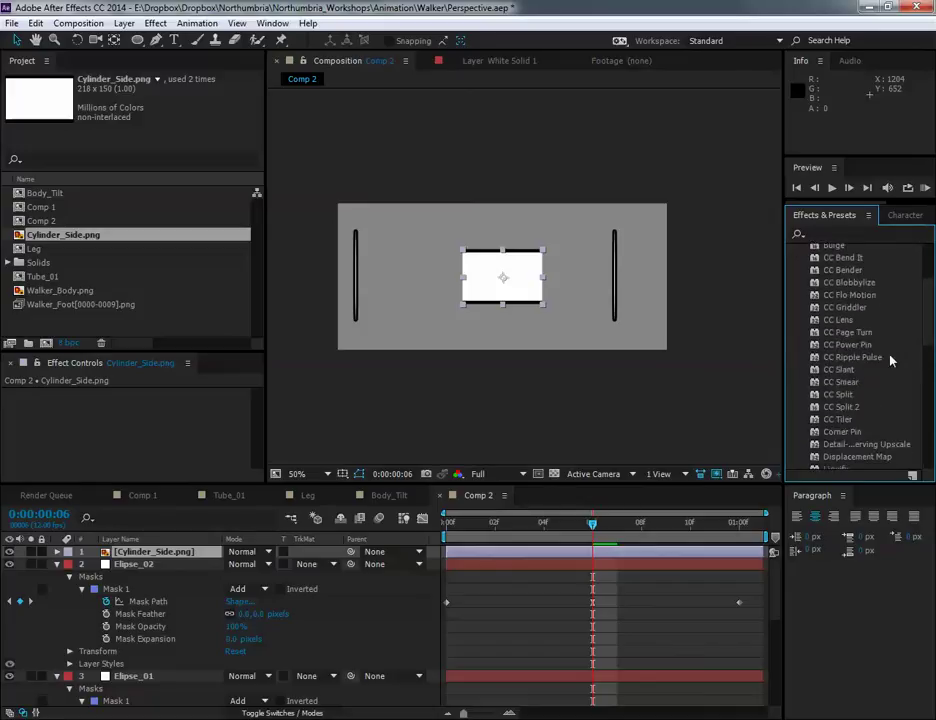
{"action": "double_click", "coordinate": [835, 433]}
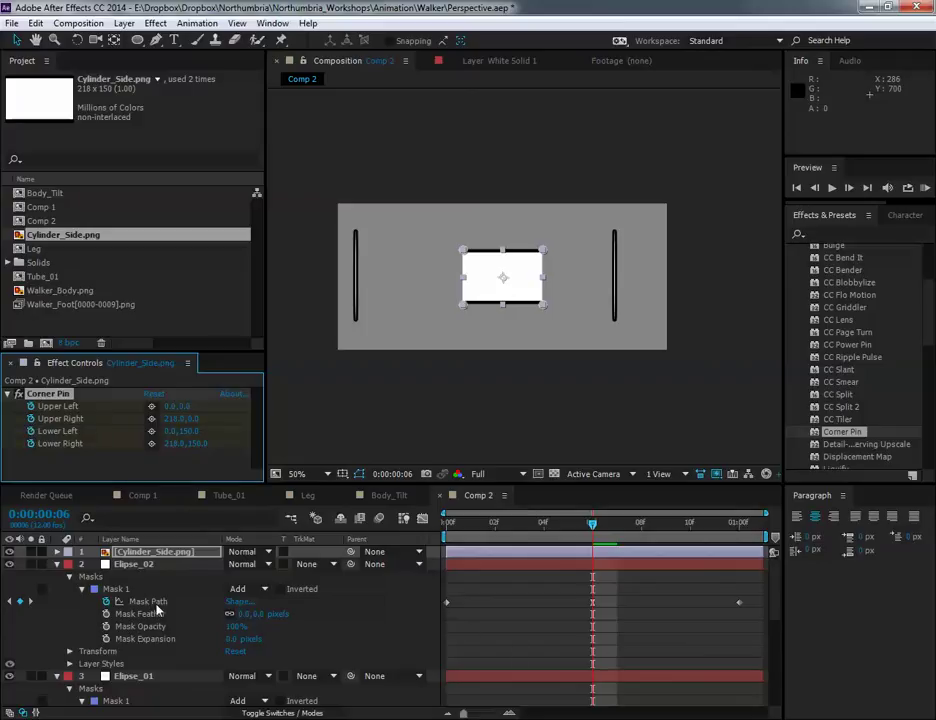
{"action": "left_click", "coordinate": [57, 551]}
{"action": "left_click", "coordinate": [70, 564]}
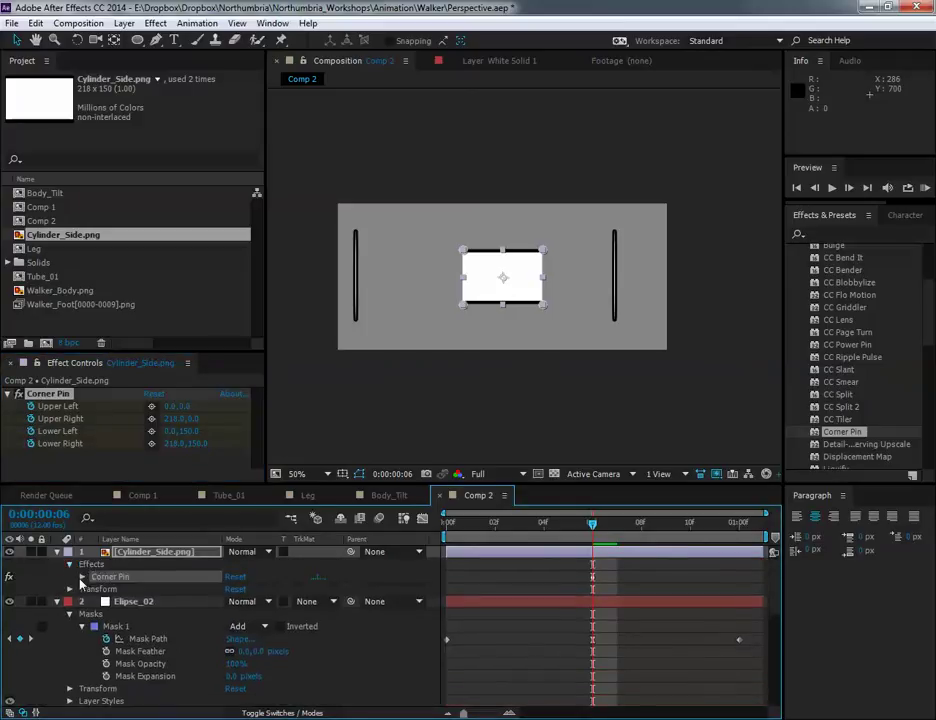
{"action": "left_click", "coordinate": [82, 577]}
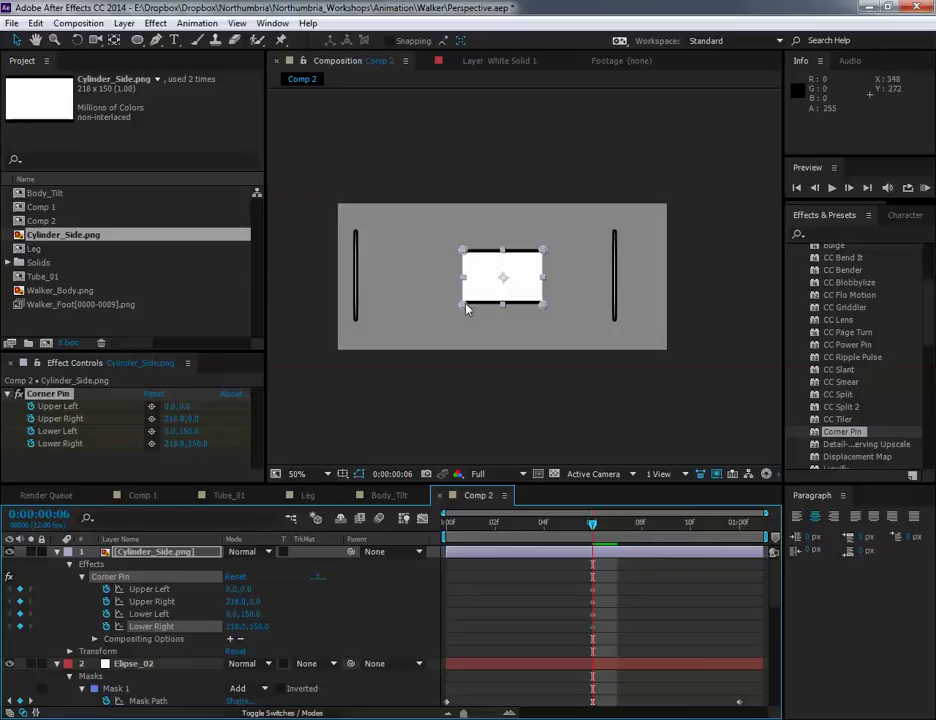
At frame 6, pin the corners to both narrow ellipses: upper left about -294,-56, upper right 416,-50, lower left -296,196, lower right 412,190.
{"action": "left_click_drag", "start_coordinate": [464, 306], "coordinate": [357, 324]}
{"action": "left_click_drag", "start_coordinate": [462, 249], "coordinate": [355, 231]}
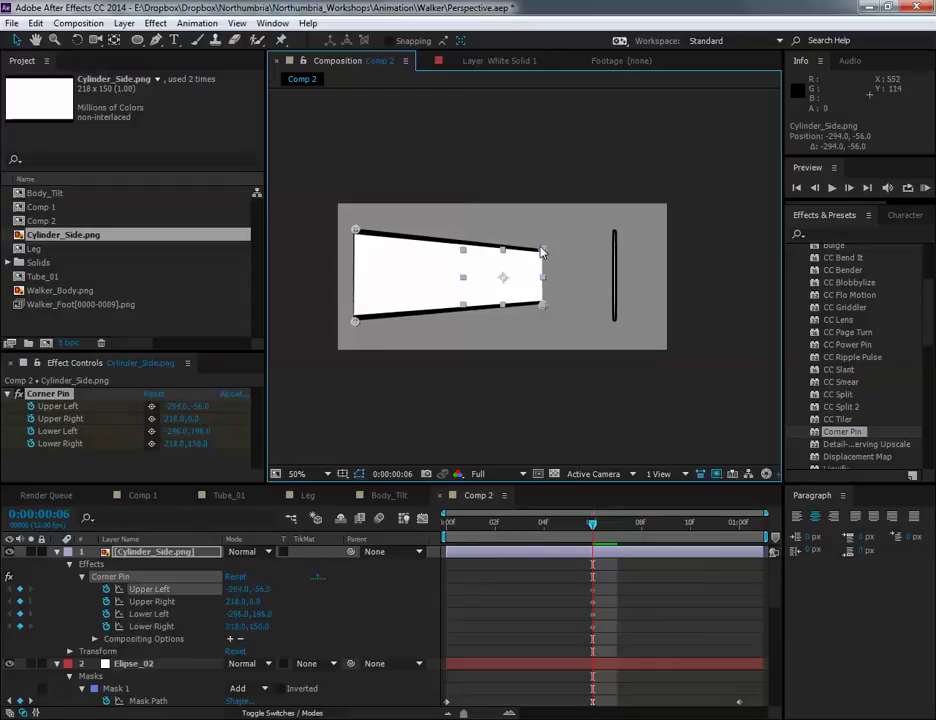
{"action": "left_click_drag", "start_coordinate": [541, 251], "coordinate": [614, 233]}
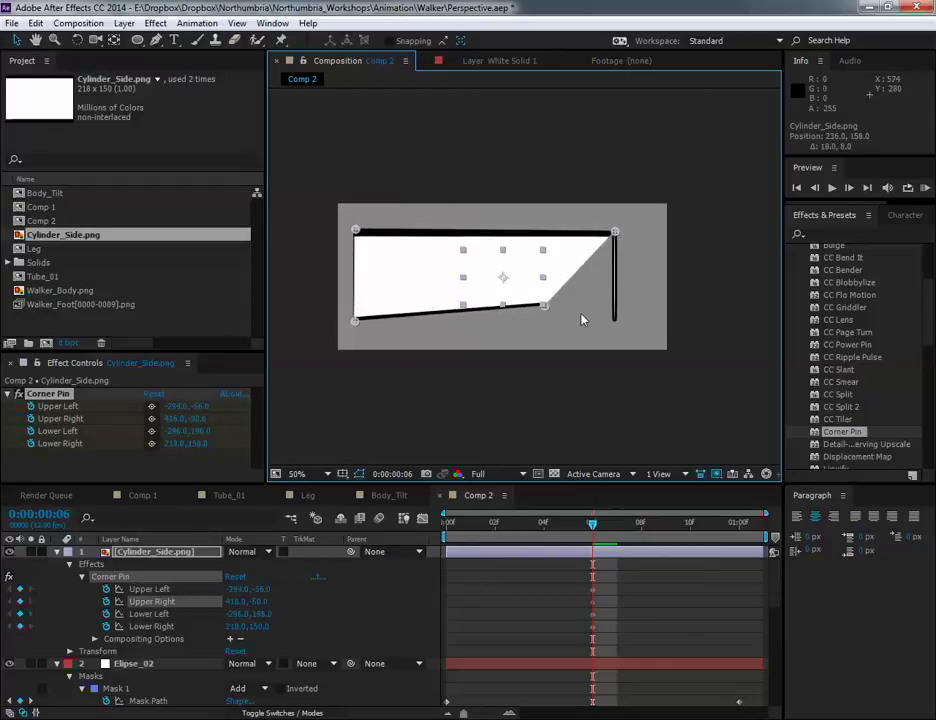
{"action": "left_click_drag", "start_coordinate": [583, 320], "coordinate": [614, 320]}
At frame 2, fit the corners to the ellipse edges: upper left about 100,-70, upper right 412,-58, lower left 104,218, lower right 408,202.
{"action": "left_click_drag", "start_coordinate": [588, 538], "coordinate": [494, 525]}
{"action": "left_click_drag", "start_coordinate": [355, 230], "coordinate": [497, 222]}
{"action": "left_click_drag", "start_coordinate": [355, 321], "coordinate": [499, 333]}
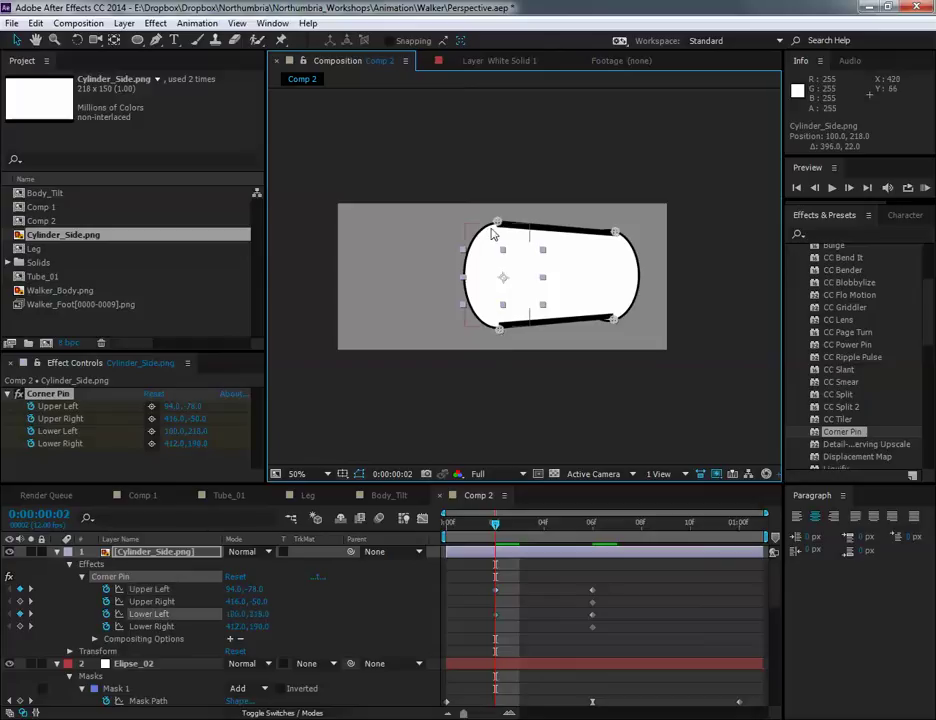
{"action": "mouse_move", "coordinate": [497, 222]}
{"action": "left_mouse_down"}
{"action": "mouse_move", "coordinate": [504, 228]}
{"action": "mouse_move", "coordinate": [500, 221]}
{"action": "left_mouse_up"}
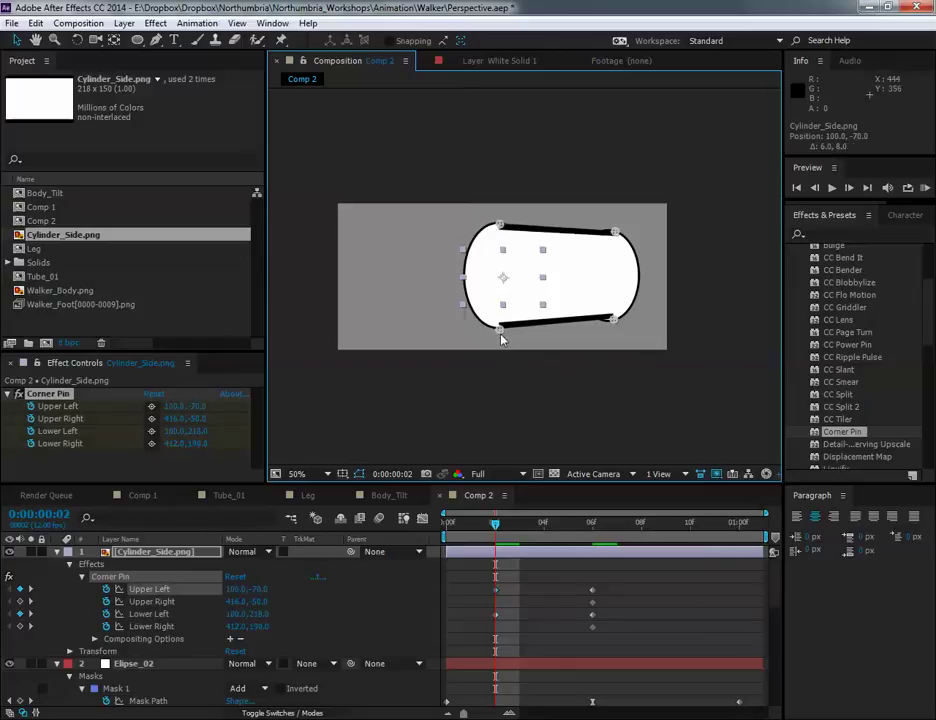
{"action": "left_click_drag", "start_coordinate": [500, 329], "coordinate": [502, 329]}
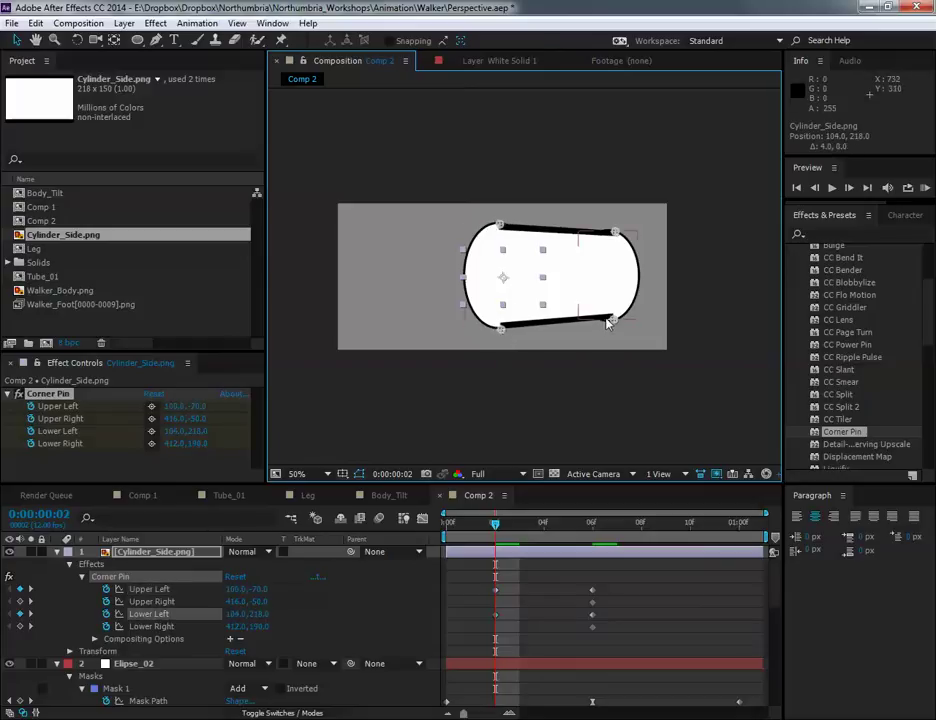
{"action": "left_click_drag", "start_coordinate": [614, 323], "coordinate": [613, 324]}
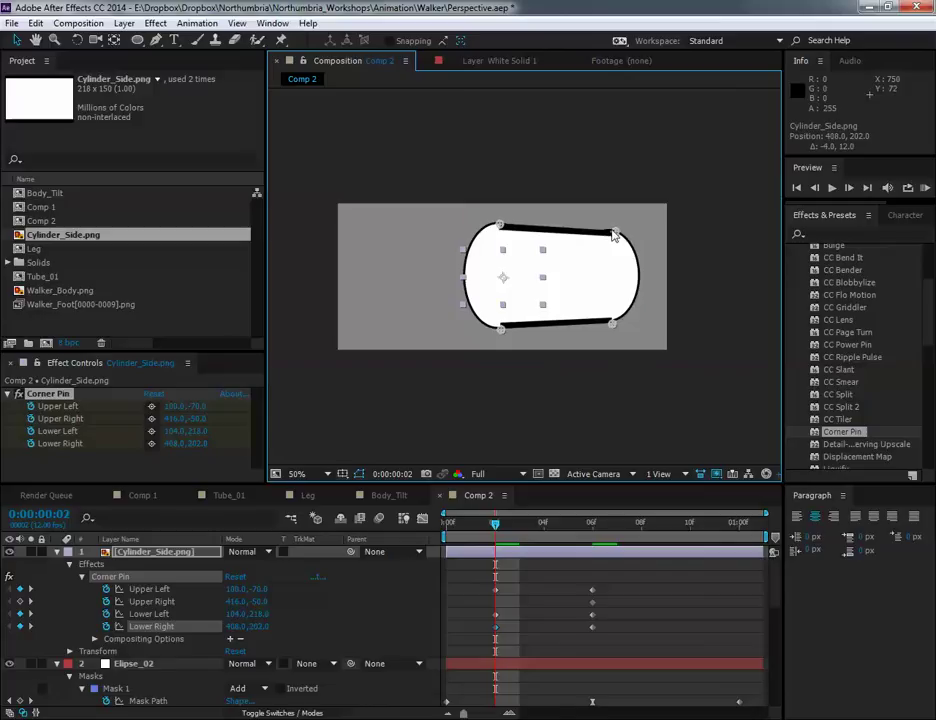
{"action": "left_click_drag", "start_coordinate": [616, 232], "coordinate": [614, 228]}
At frame 0, collapse the cylinder side onto the overlapping circles: upper left about 390,-88, upper right 402,-48, lower left 392,230, lower right 394,198.
{"action": "left_click_drag", "start_coordinate": [492, 528], "coordinate": [450, 533]}
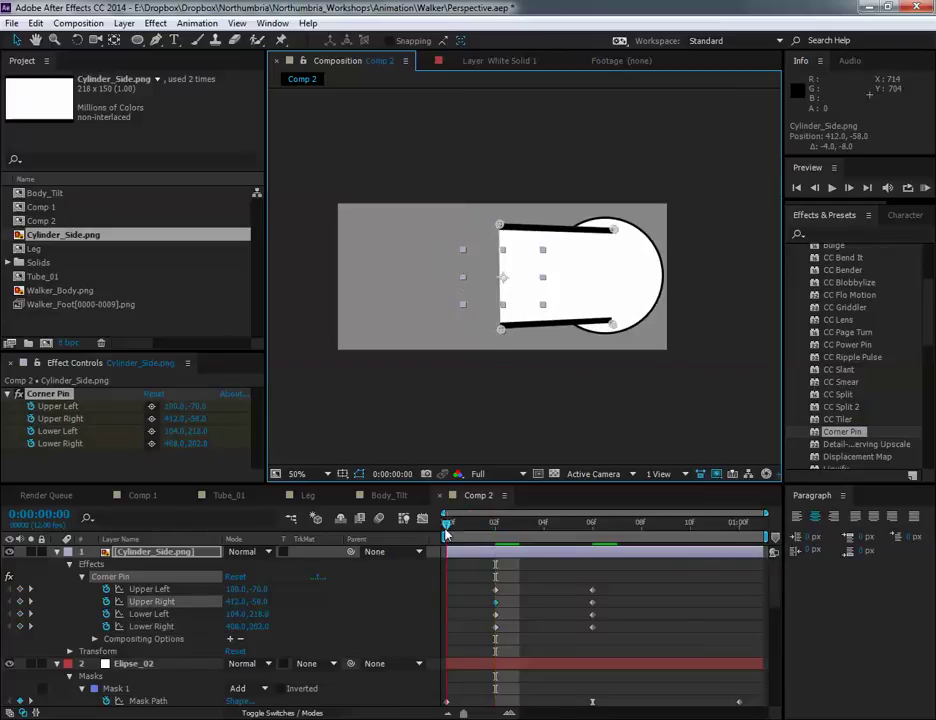
{"action": "left_click_drag", "start_coordinate": [504, 229], "coordinate": [613, 235]}
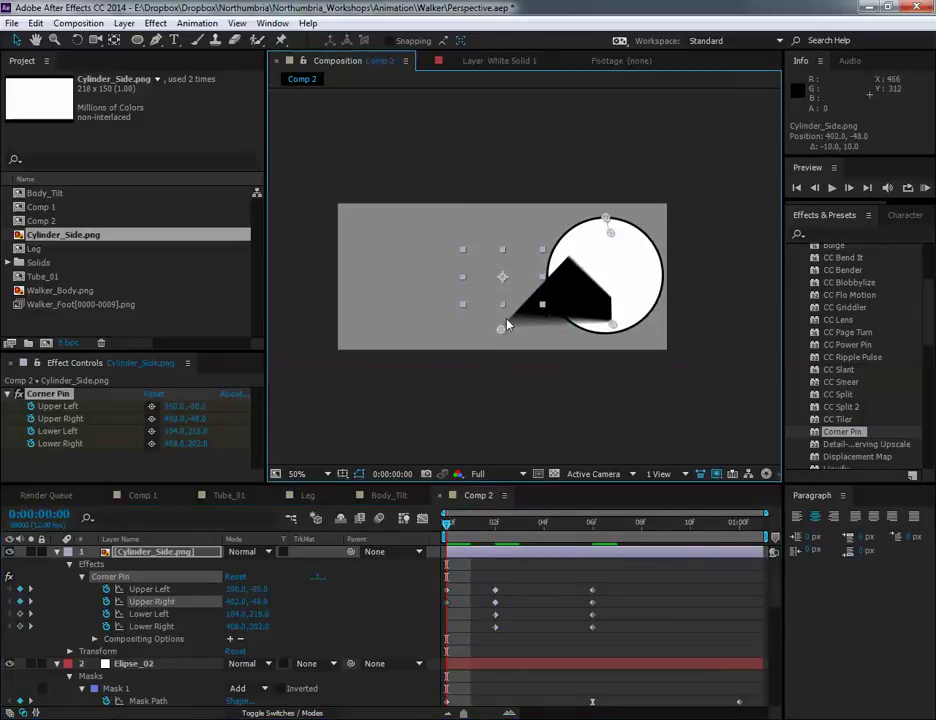
{"action": "left_click_drag", "start_coordinate": [501, 329], "coordinate": [605, 322]}
At frame 9, fit the corners to the ellipse edges: upper left about -32,-44, upper right 414,-58, lower left -34,188, lower right 408,198.
{"action": "left_click_drag", "start_coordinate": [451, 540], "coordinate": [740, 527]}
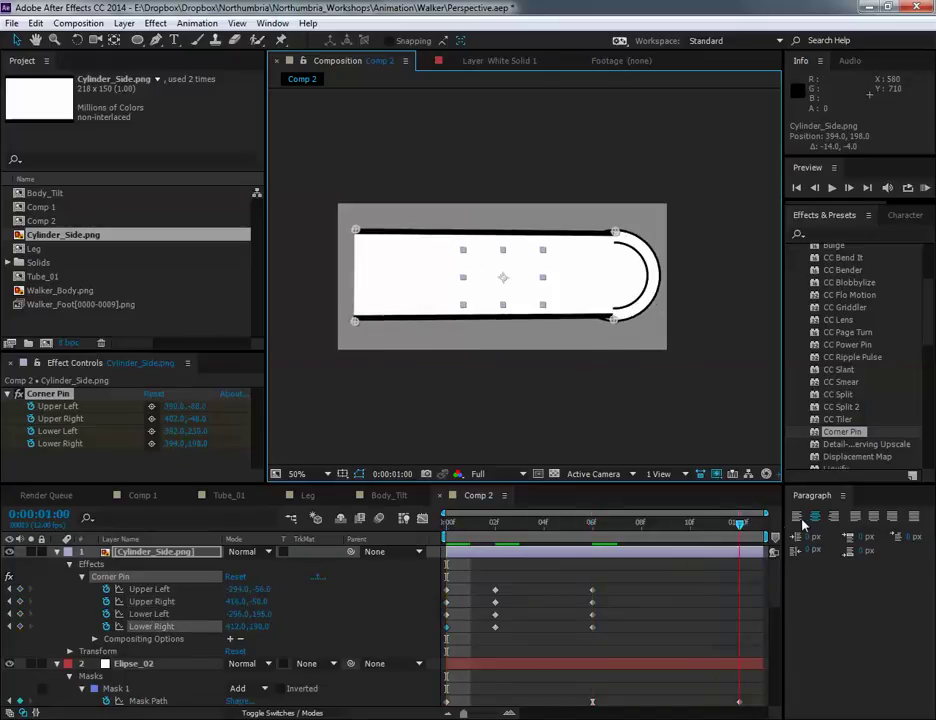
{"action": "mouse_move", "coordinate": [678, 528]}
{"action": "left_mouse_down"}
{"action": "mouse_move", "coordinate": [700, 527]}
{"action": "mouse_move", "coordinate": [667, 527]}
{"action": "left_mouse_up"}
{"action": "left_click_drag", "start_coordinate": [356, 321], "coordinate": [451, 318]}
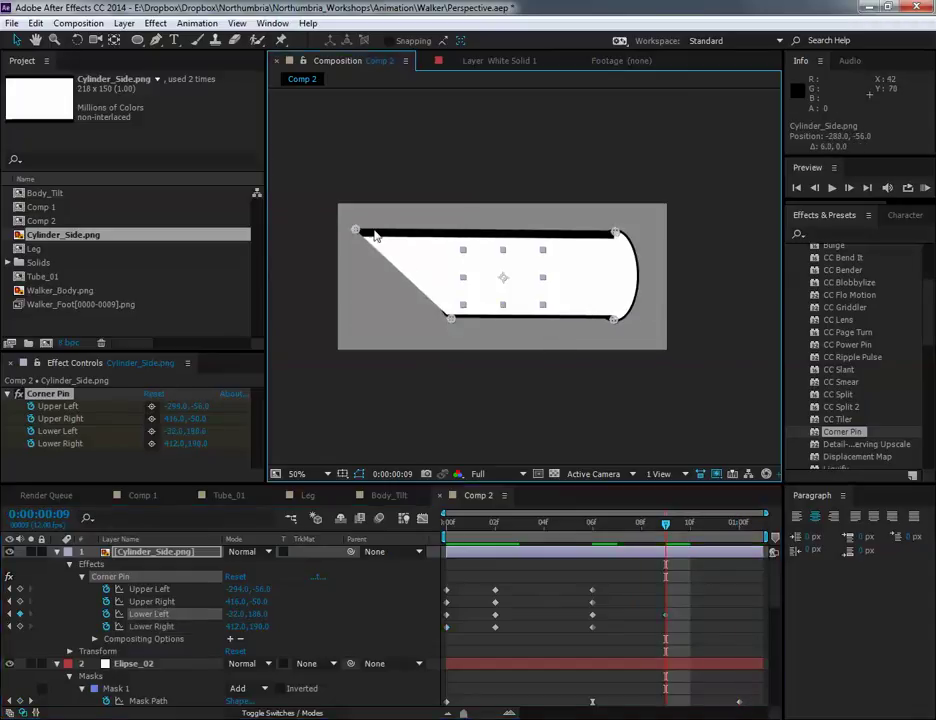
{"action": "left_click_drag", "start_coordinate": [356, 231], "coordinate": [451, 242]}
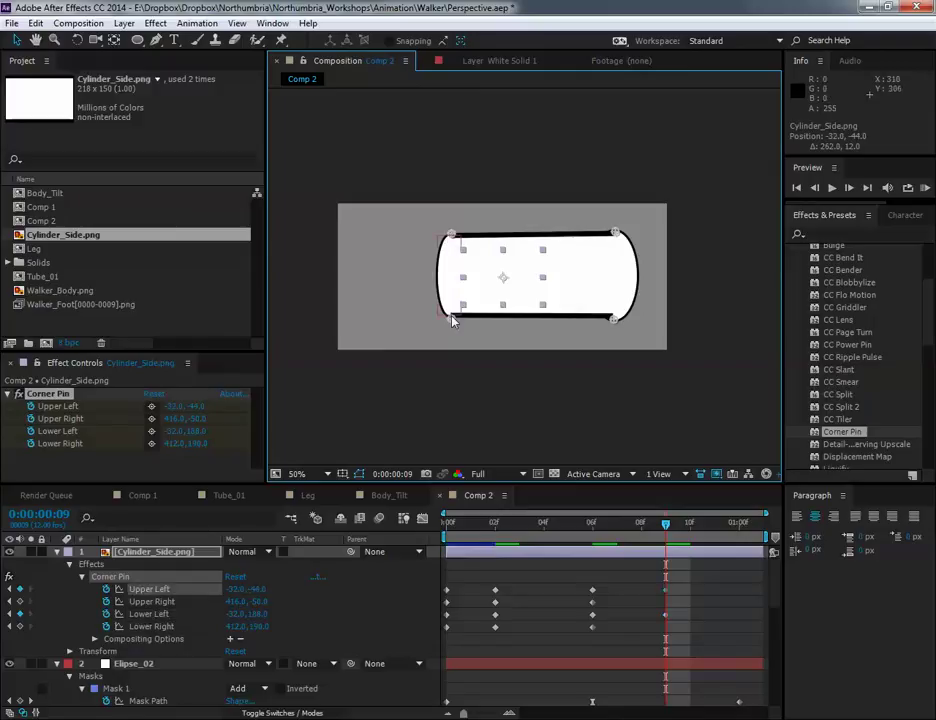
{"action": "left_click_drag", "start_coordinate": [452, 316], "coordinate": [451, 316]}
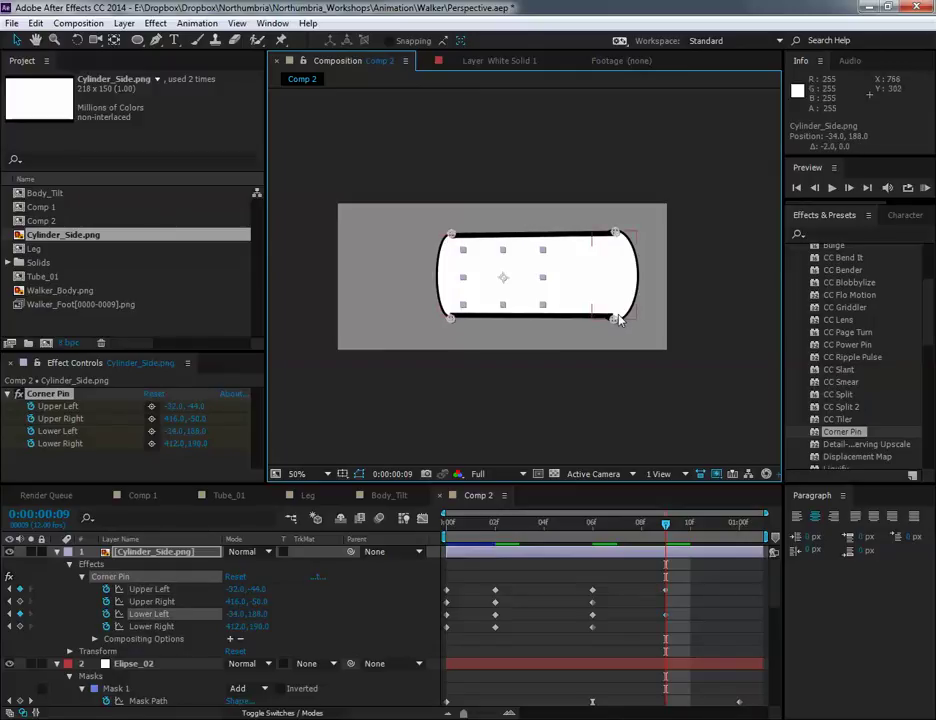
{"action": "left_click_drag", "start_coordinate": [617, 320], "coordinate": [611, 320]}
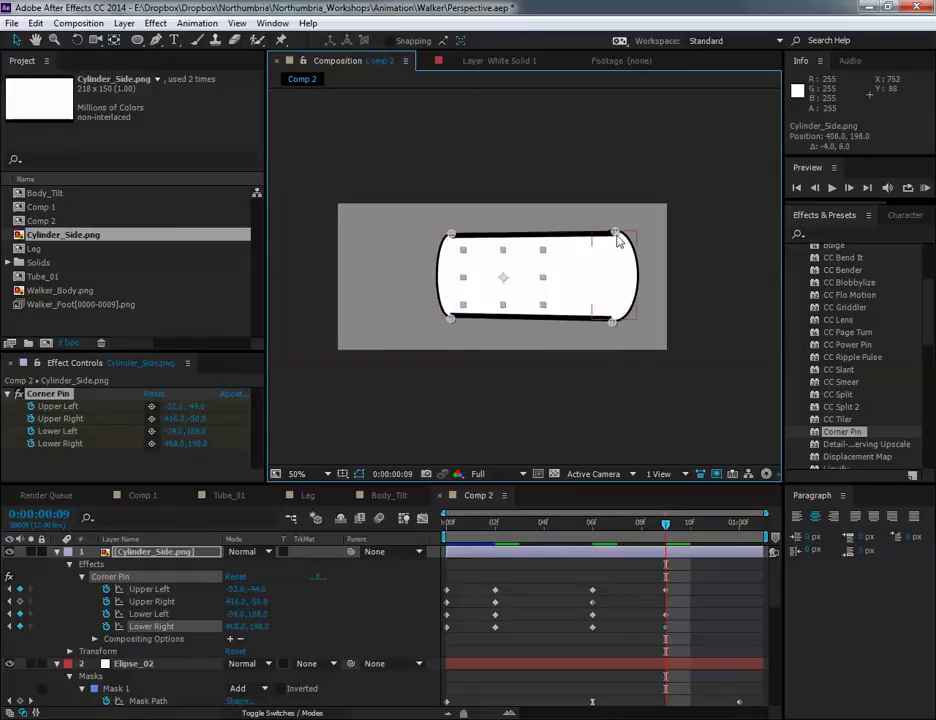
{"action": "left_click_drag", "start_coordinate": [616, 234], "coordinate": [615, 234]}
At 0:00:01:00, move the cylinder side's left corners onto the circles: upper left about 412,-52 and lower left about 408,162.
{"action": "key", "text": "Page_Down"}
{"action": "key", "text": "Page_Down"}
{"action": "key", "text": "Page_Down"}
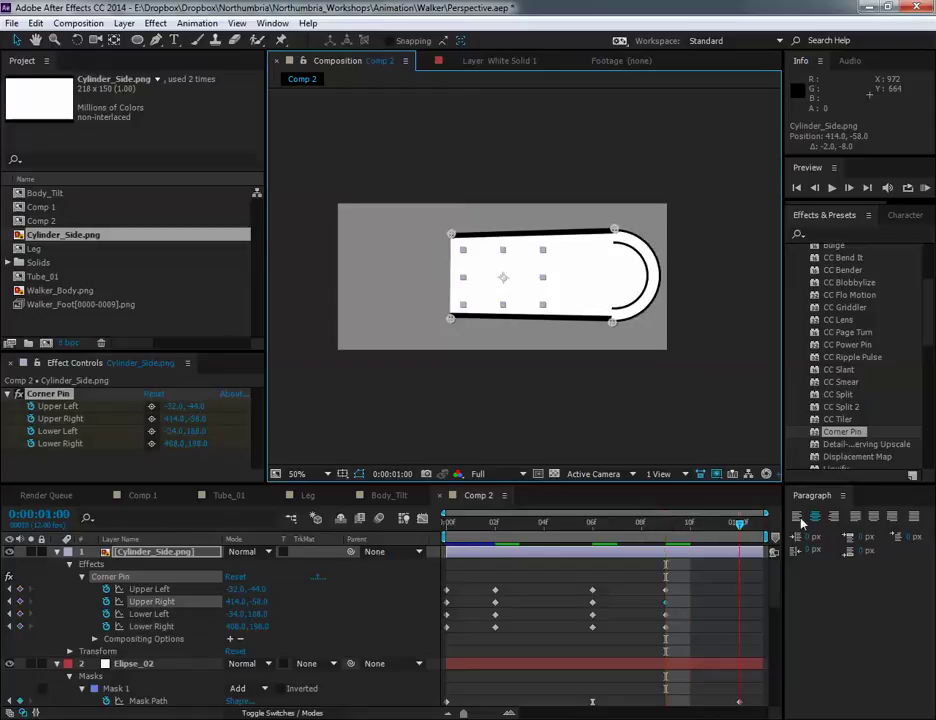
{"action": "left_click_drag", "start_coordinate": [449, 321], "coordinate": [613, 313]}
{"action": "left_click_drag", "start_coordinate": [450, 234], "coordinate": [613, 232]}
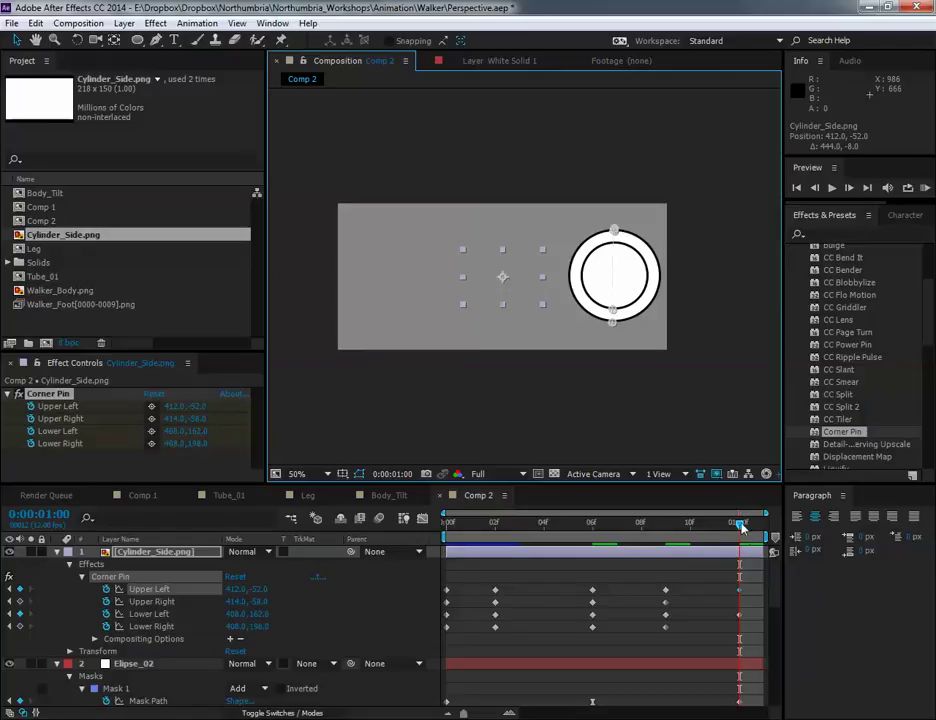
At frame 7, move the cylinder side's upper-left and lower-left corners outward to meet the far ellipse, both at about x -255.
{"action": "left_click", "coordinate": [689, 527]}
{"action": "left_click_drag", "start_coordinate": [689, 529], "coordinate": [619, 528]}
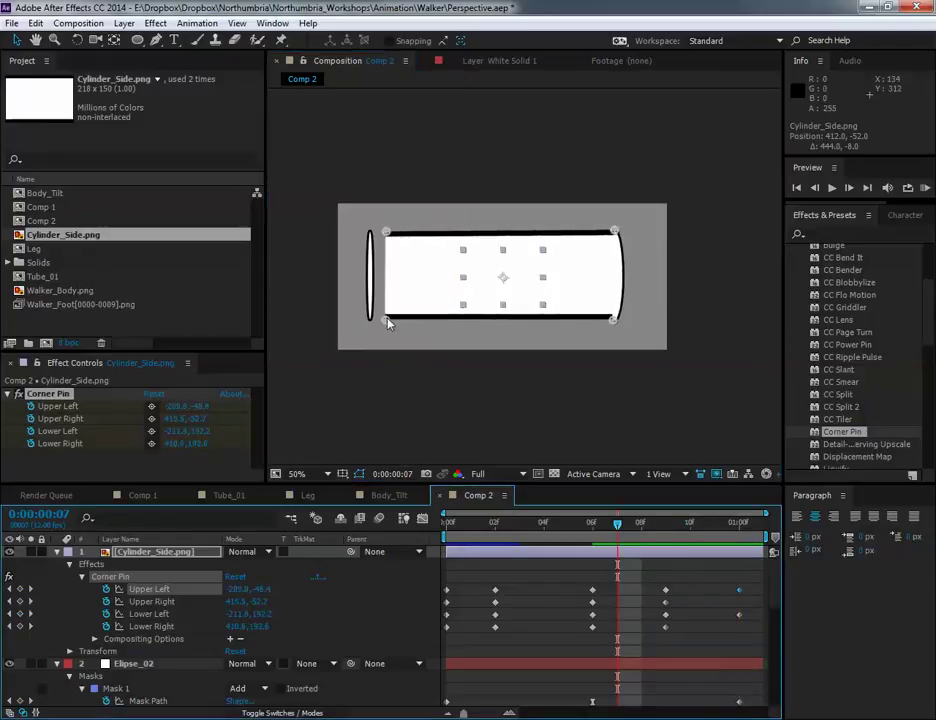
{"action": "left_click_drag", "start_coordinate": [388, 318], "coordinate": [371, 319]}
{"action": "left_click_drag", "start_coordinate": [385, 234], "coordinate": [371, 232]}
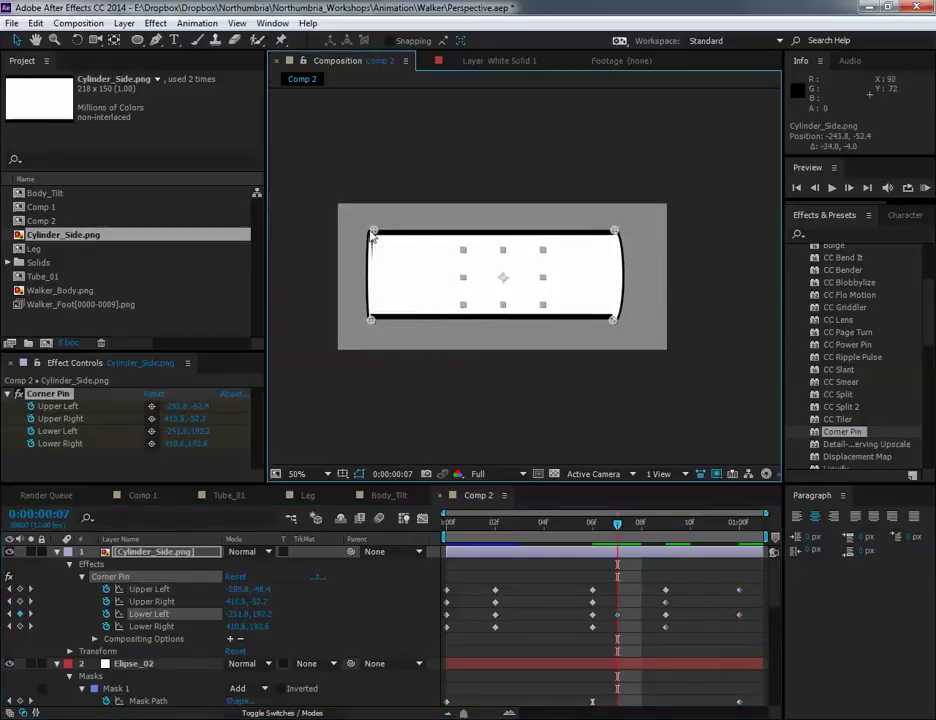
{"action": "left_click_drag", "start_coordinate": [375, 323], "coordinate": [374, 326]}
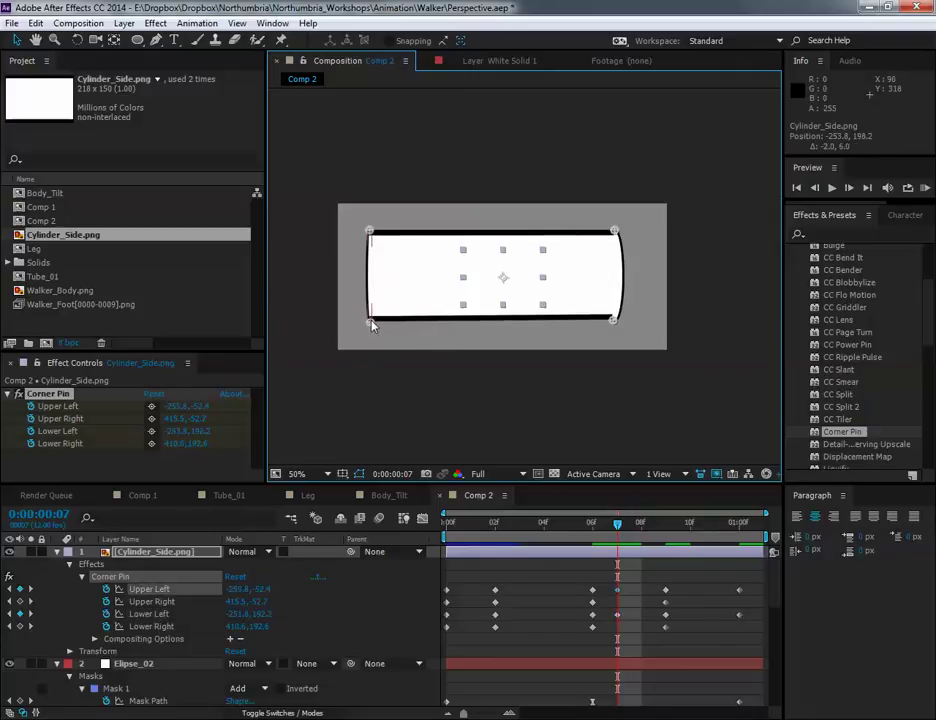
At frame 4, move the cylinder side's left corners onto the far ellipse: upper left about -165,-59.6 and lower left about -164,208.4.
{"action": "left_click_drag", "start_coordinate": [616, 528], "coordinate": [552, 531]}
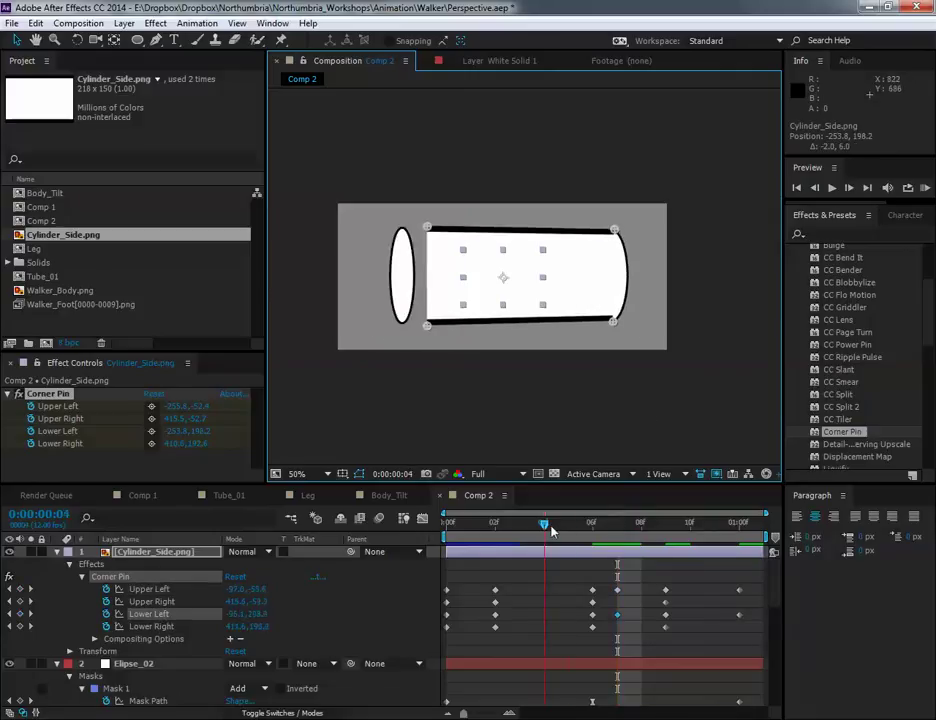
{"action": "left_click", "coordinate": [419, 324]}
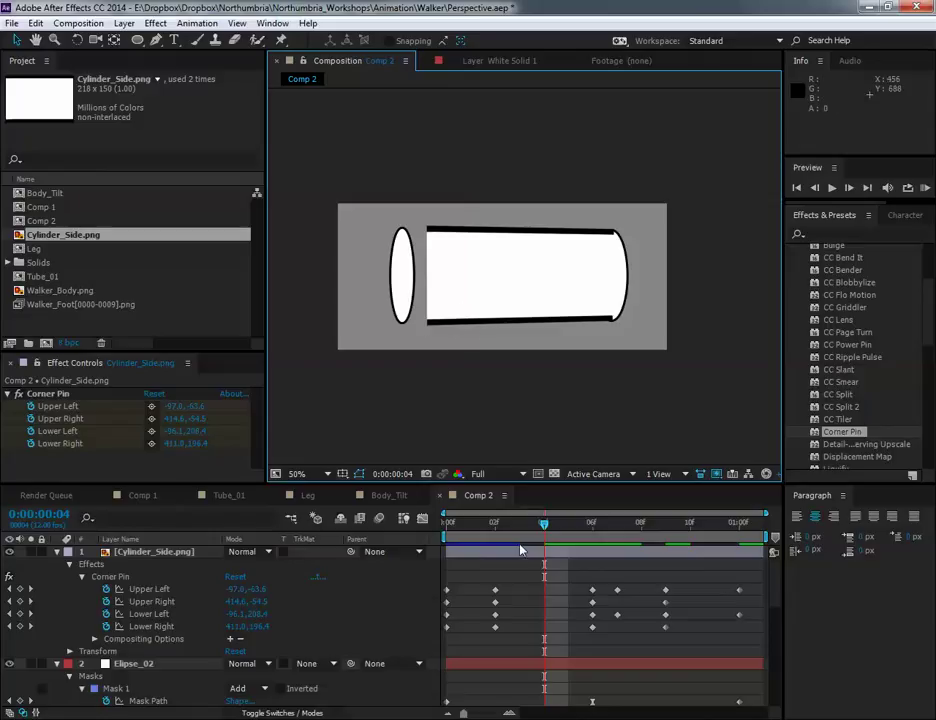
{"action": "left_click", "coordinate": [423, 347]}
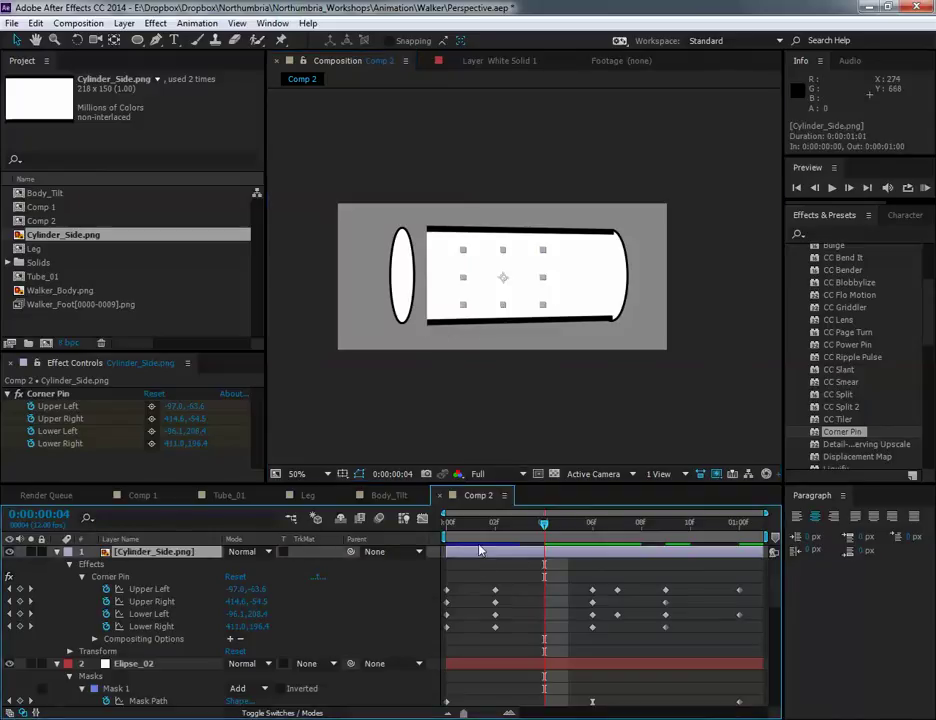
{"action": "left_click", "coordinate": [168, 628]}
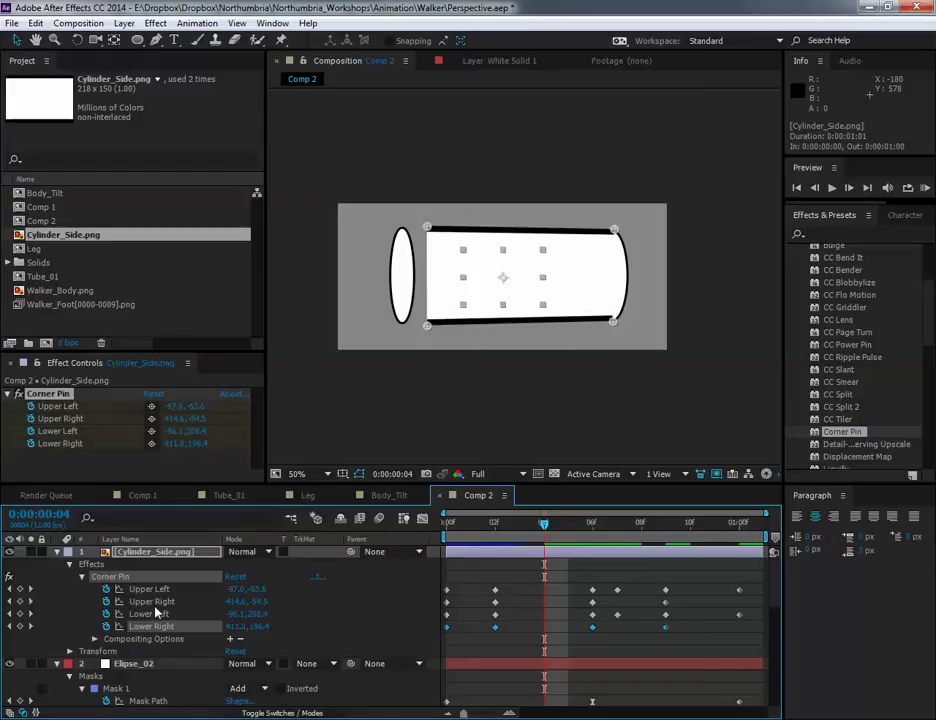
{"action": "left_click_drag", "start_coordinate": [422, 328], "coordinate": [401, 328]}
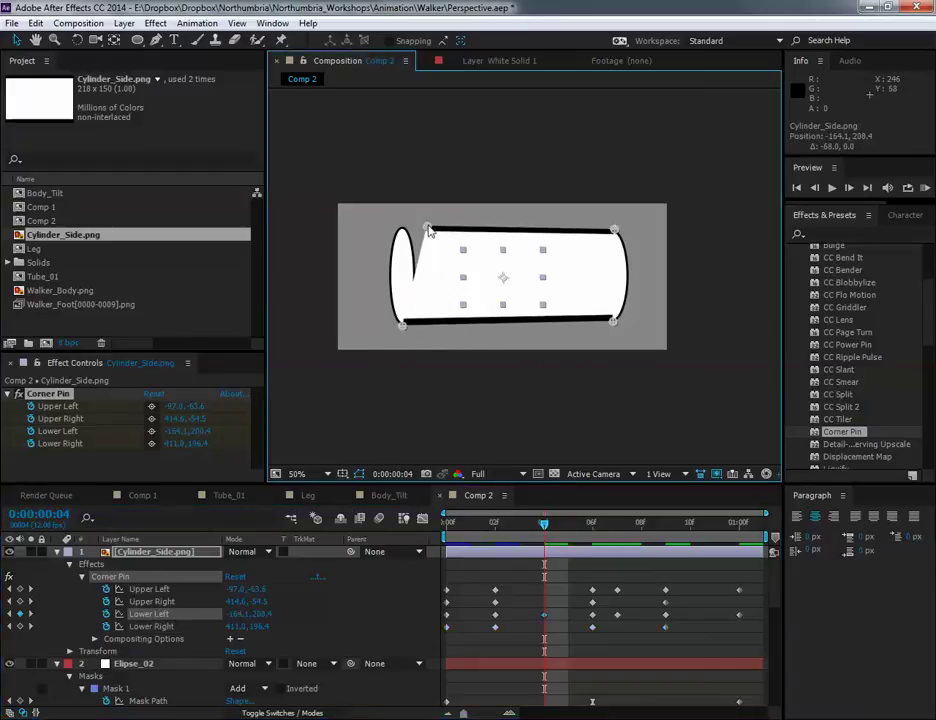
{"action": "left_click_drag", "start_coordinate": [427, 228], "coordinate": [401, 229]}
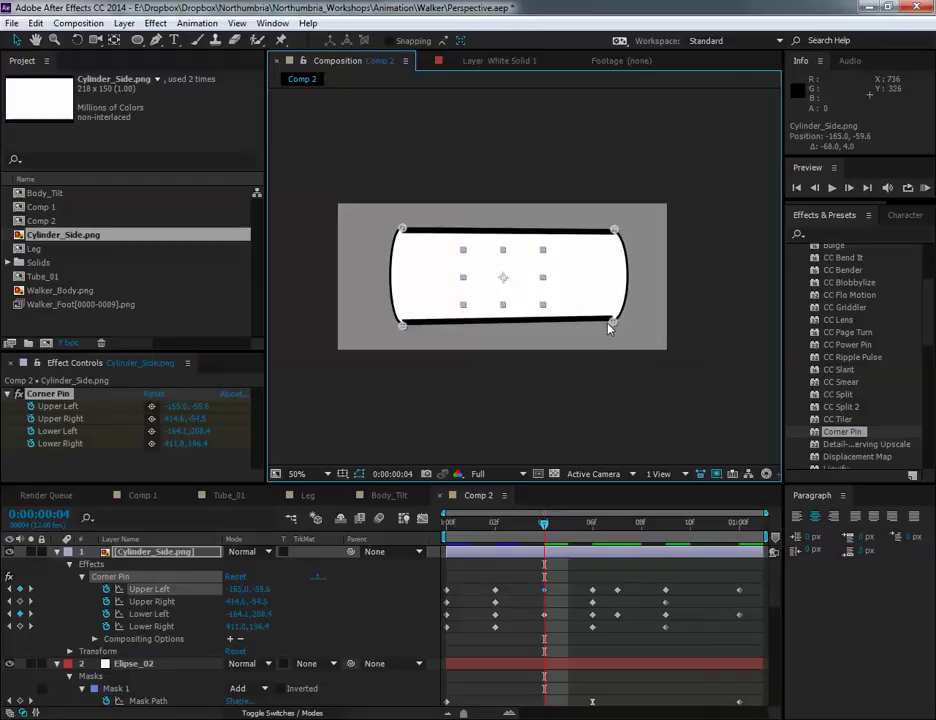
Preview the cylinder rotation animation from frame 0.
{"action": "left_click_drag", "start_coordinate": [540, 524], "coordinate": [381, 522]}
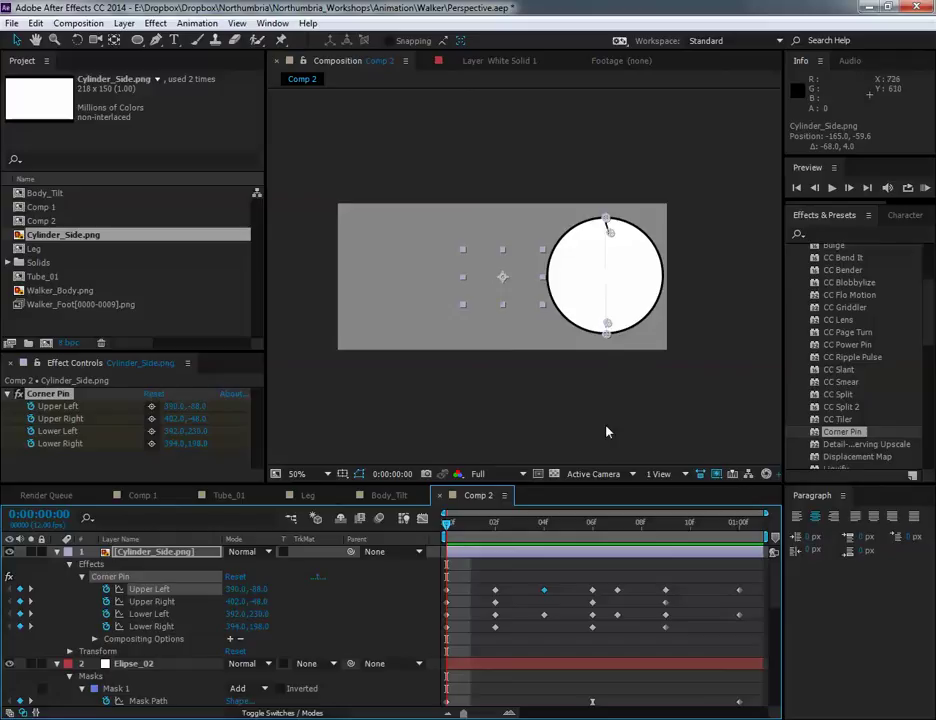
{"action": "key", "text": "space"}
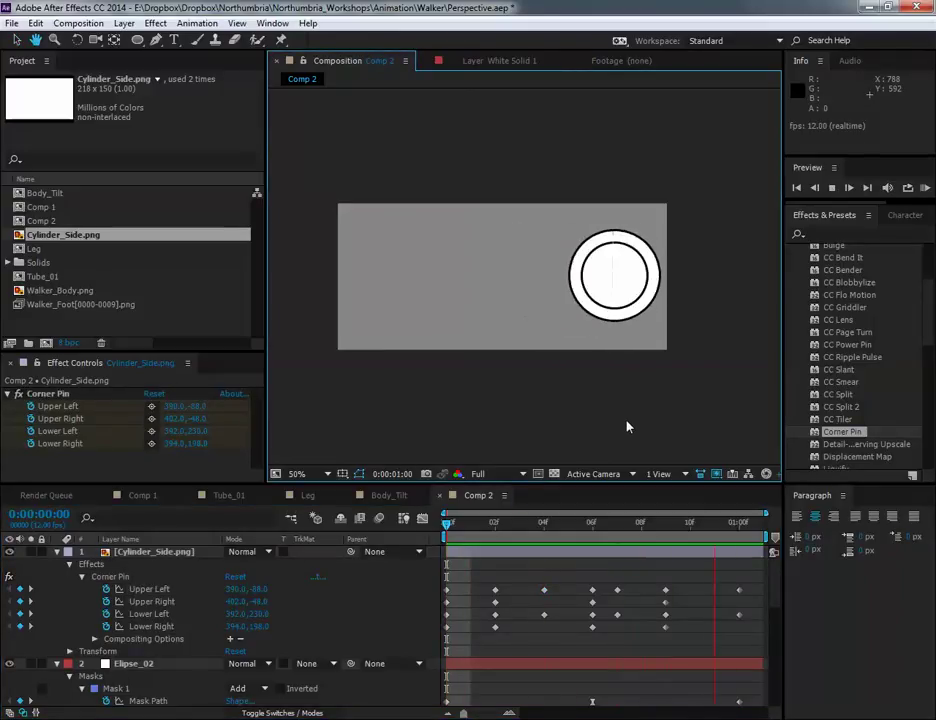
{"action": "key", "text": "space"}
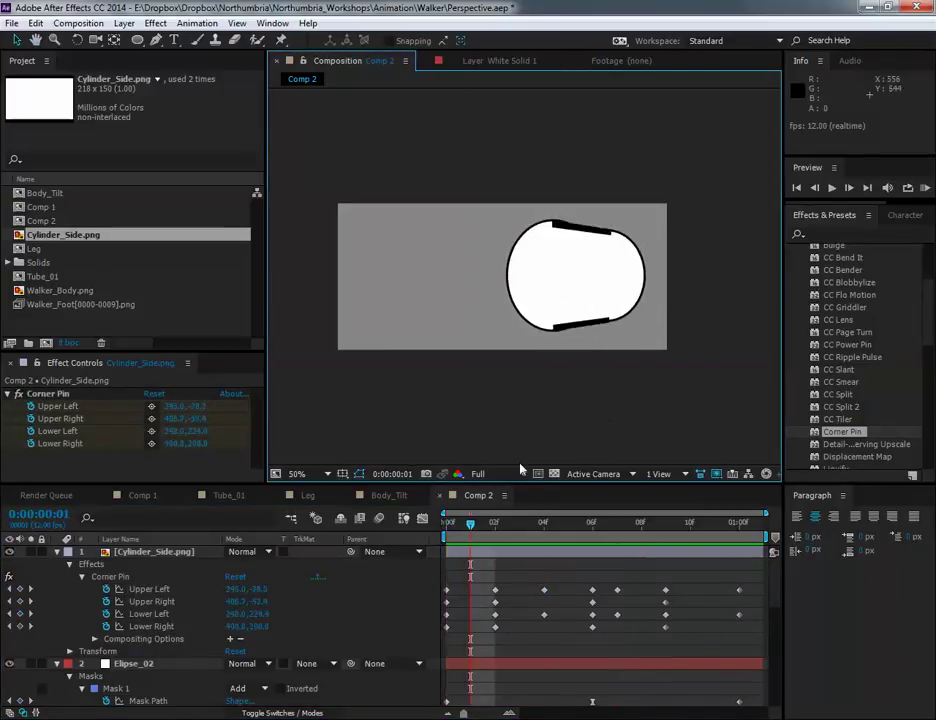
Collapse all three layers' properties and move Cylinder_Side.png between Elipse_02 and Elipse_01 in the layer stack.
{"action": "left_click", "coordinate": [57, 552]}
{"action": "left_click", "coordinate": [57, 564]}
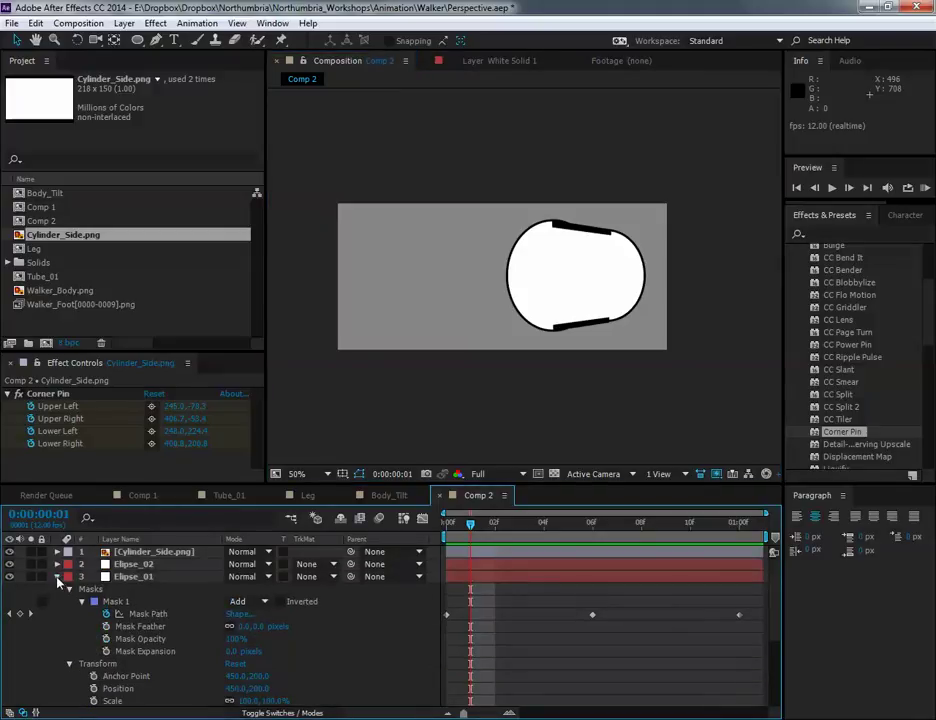
{"action": "left_click", "coordinate": [57, 577]}
{"action": "left_click", "coordinate": [150, 552]}
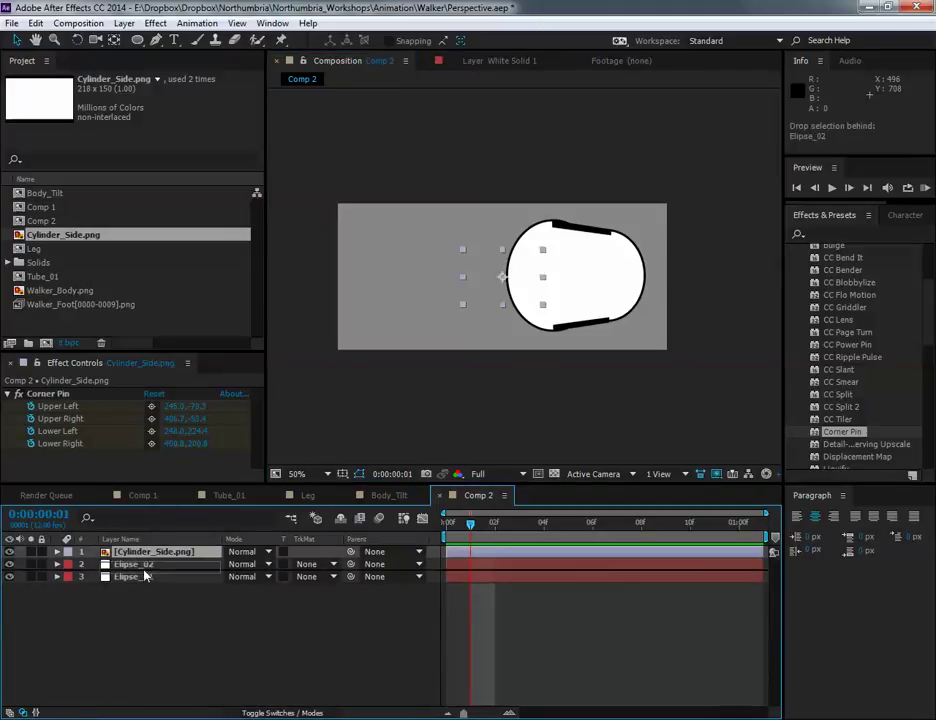
{"action": "left_click_drag", "start_coordinate": [150, 552], "coordinate": [146, 576]}
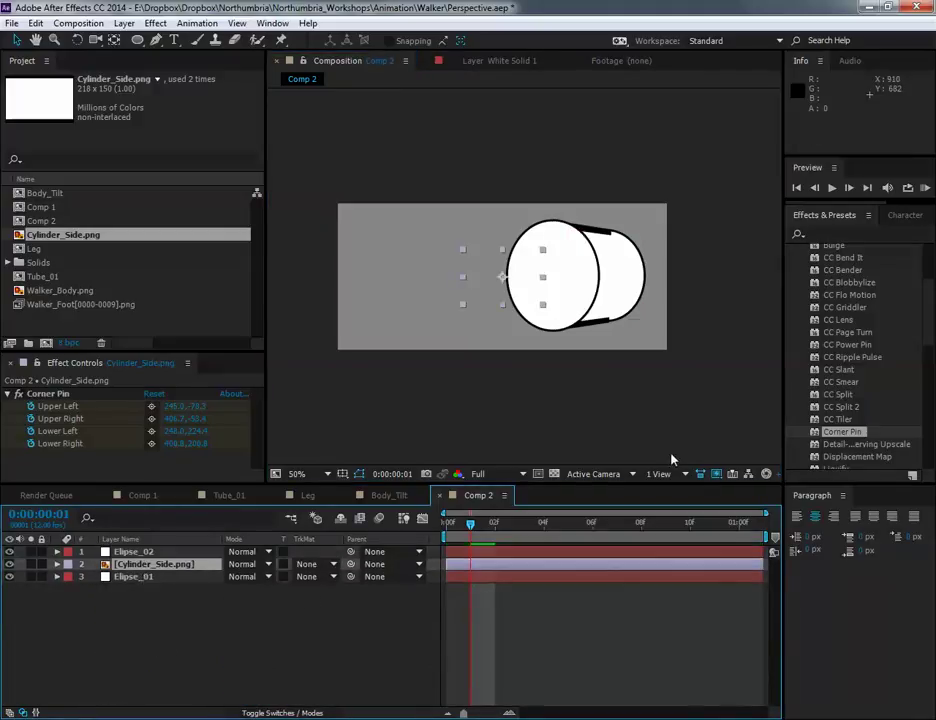
Set the size of Elipse_02's Stroke layer style to 12.
{"action": "left_click_drag", "start_coordinate": [470, 522], "coordinate": [495, 522]}
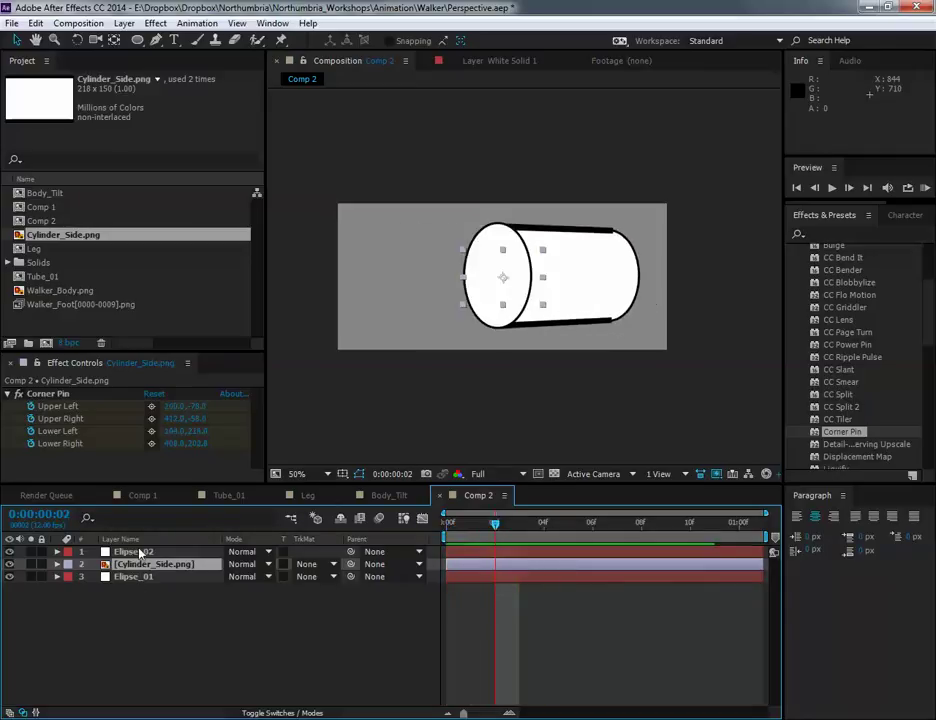
{"action": "left_click", "coordinate": [138, 553]}
{"action": "left_click", "coordinate": [57, 553]}
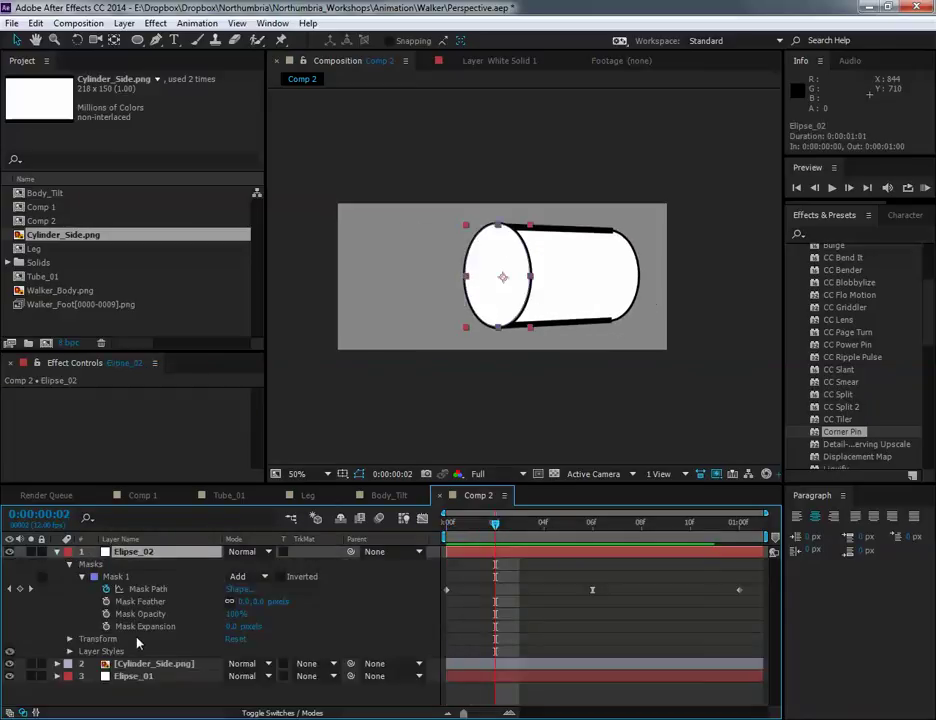
{"action": "left_click", "coordinate": [70, 651]}
{"action": "left_click", "coordinate": [82, 676]}
{"action": "scroll", "coordinate": [150, 685], "scroll_direction": "down", "scroll_amount": 2}
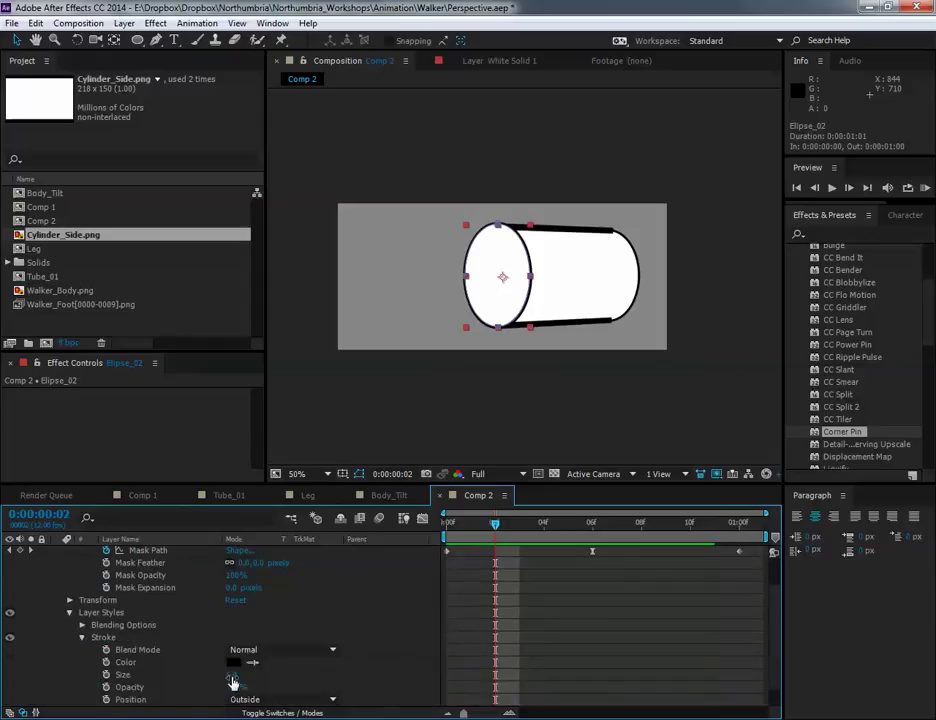
{"action": "left_click", "coordinate": [236, 675]}
{"action": "type", "text": "12"}
{"action": "key", "text": "Return"}
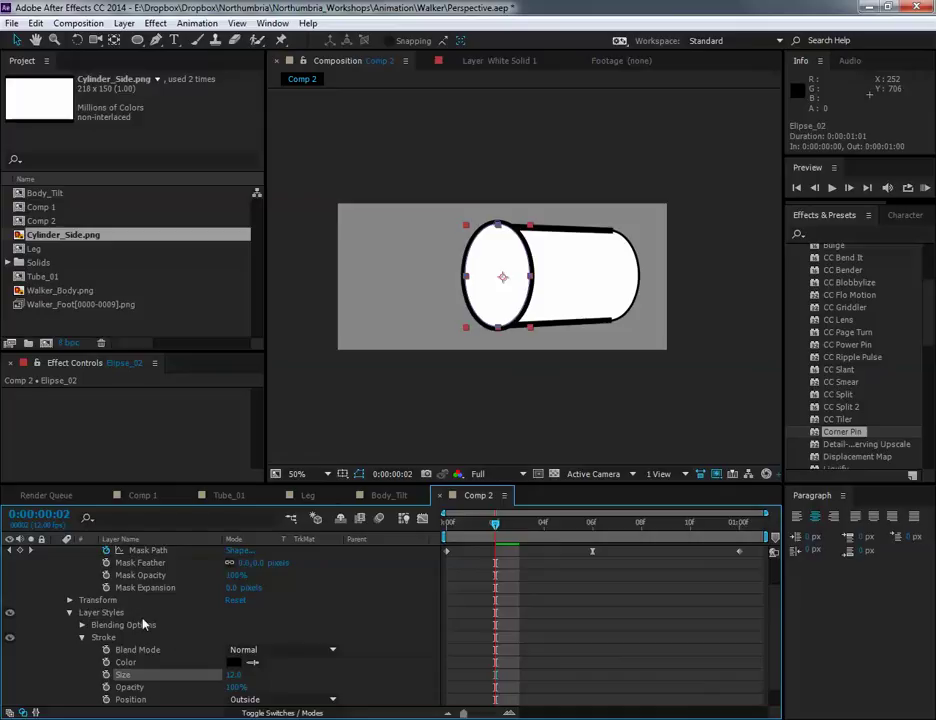
Set the size of Elipse_01's Stroke layer style to 12 as well.
{"action": "scroll", "coordinate": [173, 626], "scroll_direction": "up", "scroll_amount": 2}
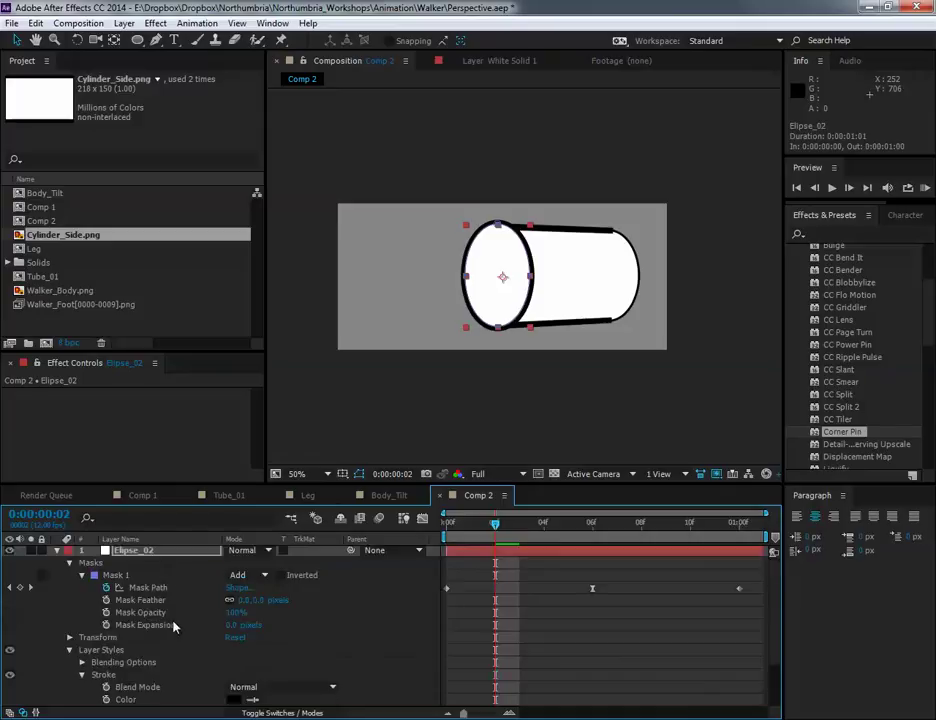
{"action": "scroll", "coordinate": [175, 622], "scroll_direction": "down", "scroll_amount": 3}
{"action": "left_click", "coordinate": [50, 700]}
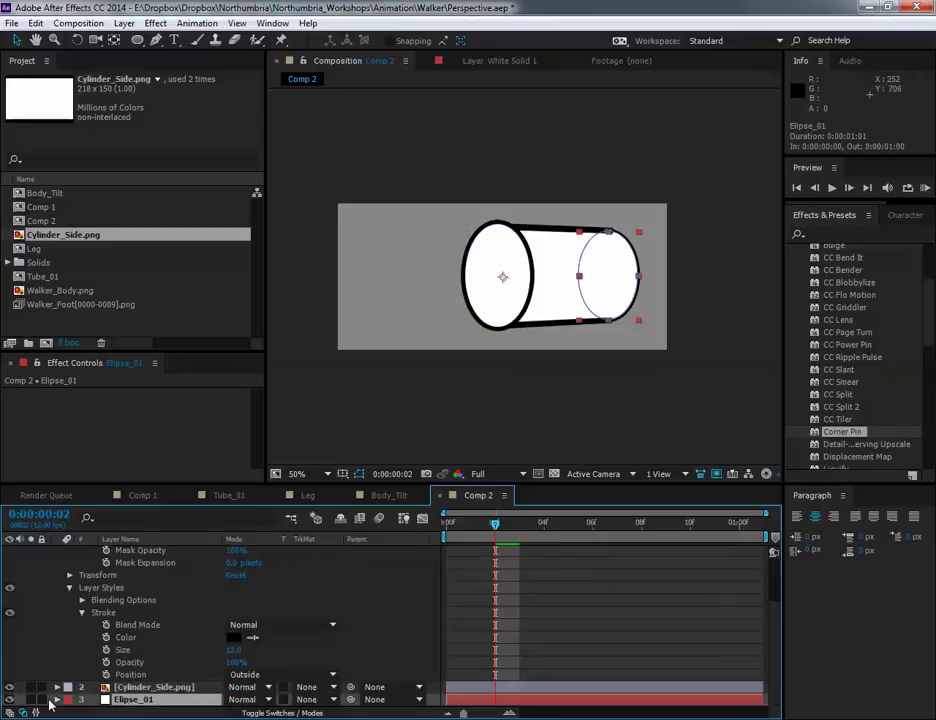
{"action": "left_click", "coordinate": [57, 700]}
{"action": "scroll", "coordinate": [179, 660], "scroll_direction": "down", "scroll_amount": 5}
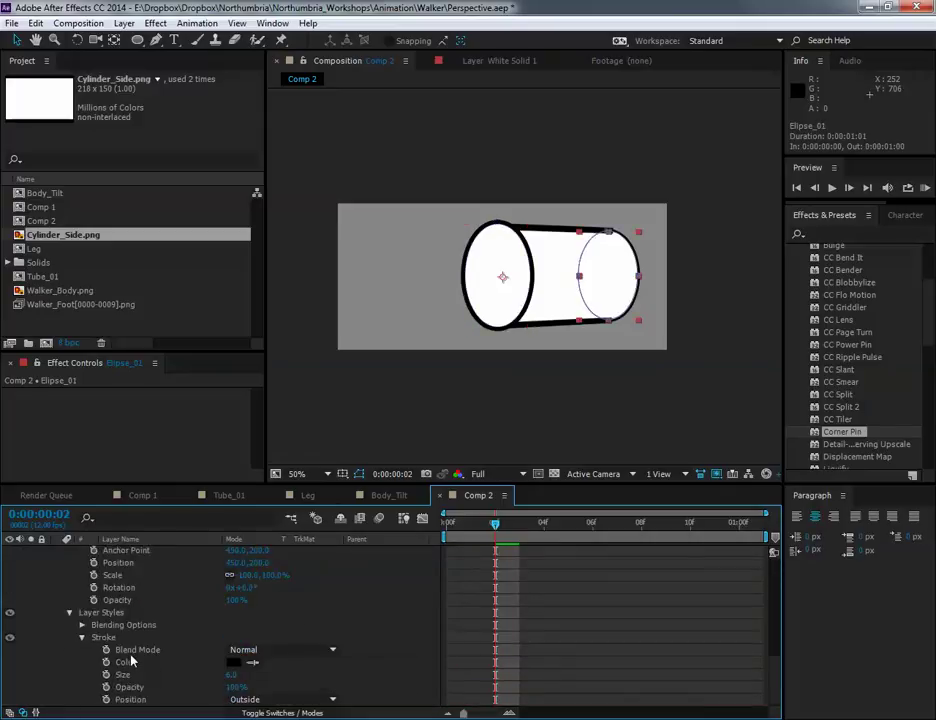
{"action": "left_click", "coordinate": [247, 675]}
{"action": "type", "text": "12"}
{"action": "left_click", "coordinate": [621, 417]}
{"action": "scroll", "coordinate": [313, 614], "scroll_direction": "up", "scroll_amount": 8}
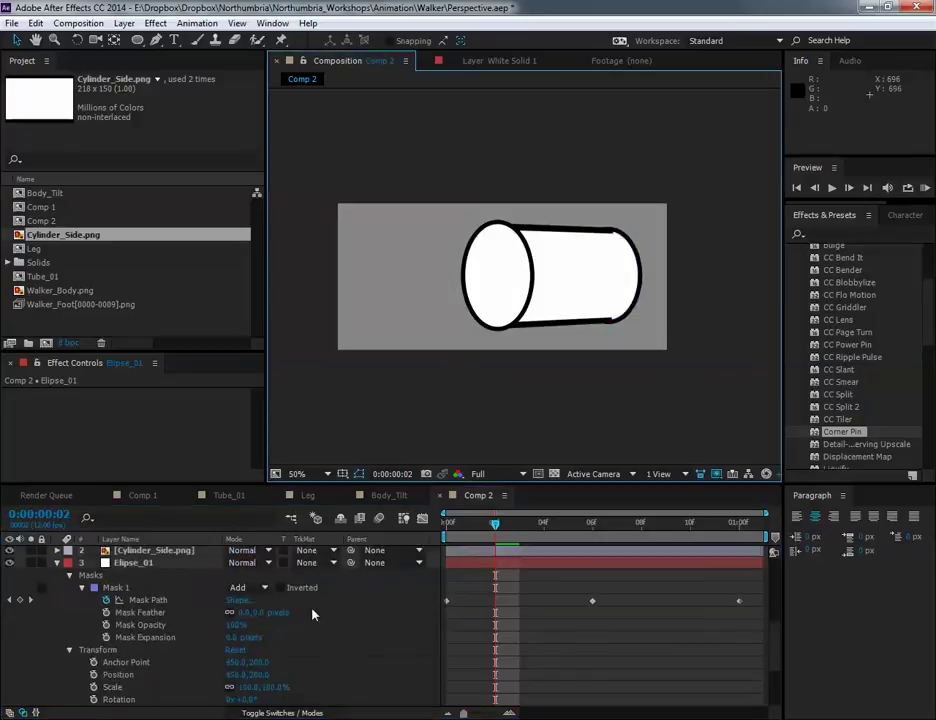
Collapse both ellipse layers' properties and scrub to frame 10 to check which ellipse sits in front.
{"action": "left_click", "coordinate": [535, 553]}
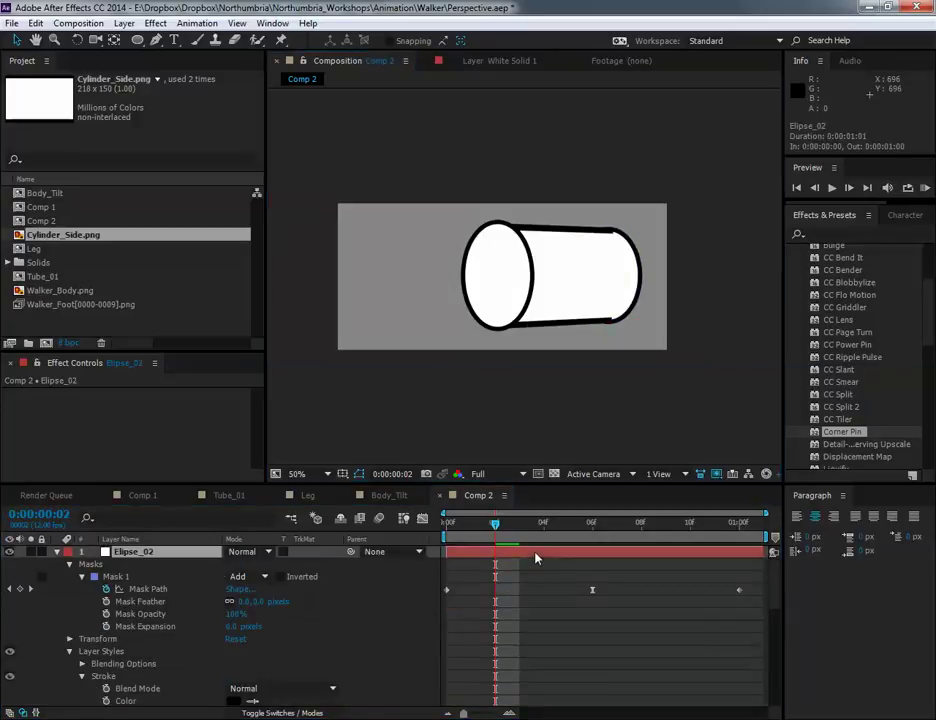
{"action": "left_click", "coordinate": [57, 552]}
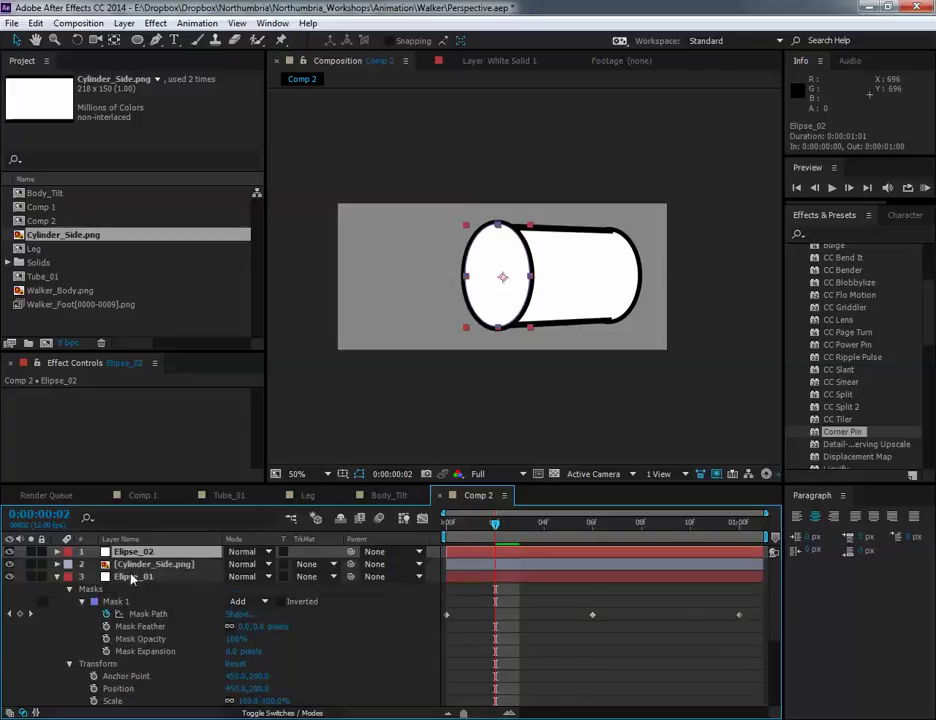
{"action": "left_click", "coordinate": [62, 577]}
{"action": "left_click", "coordinate": [57, 577]}
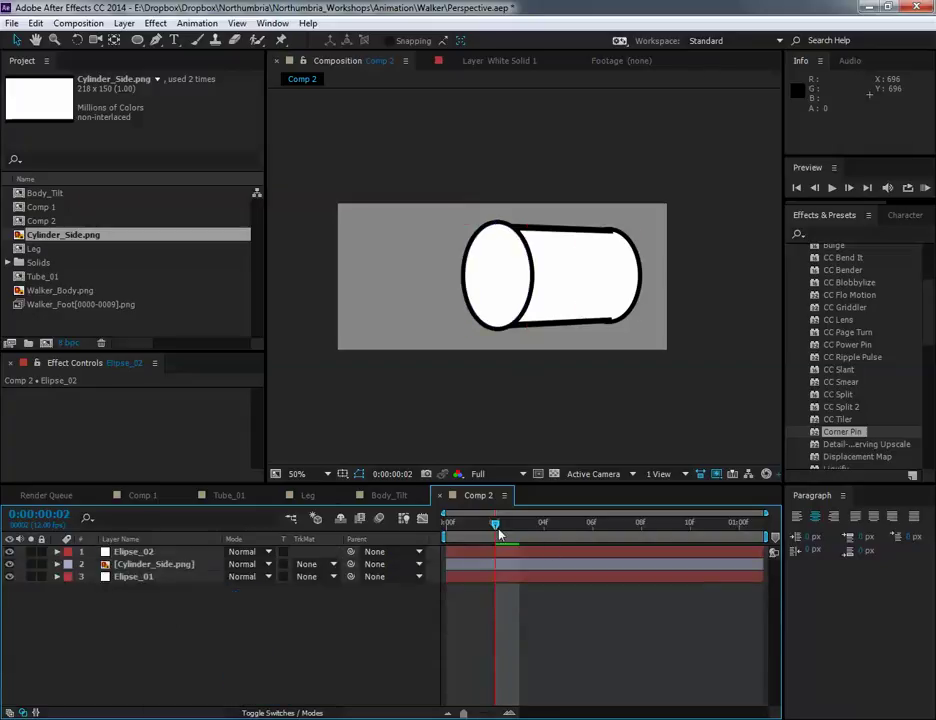
{"action": "left_click_drag", "start_coordinate": [498, 532], "coordinate": [685, 541]}
{"action": "left_click", "coordinate": [134, 553]}
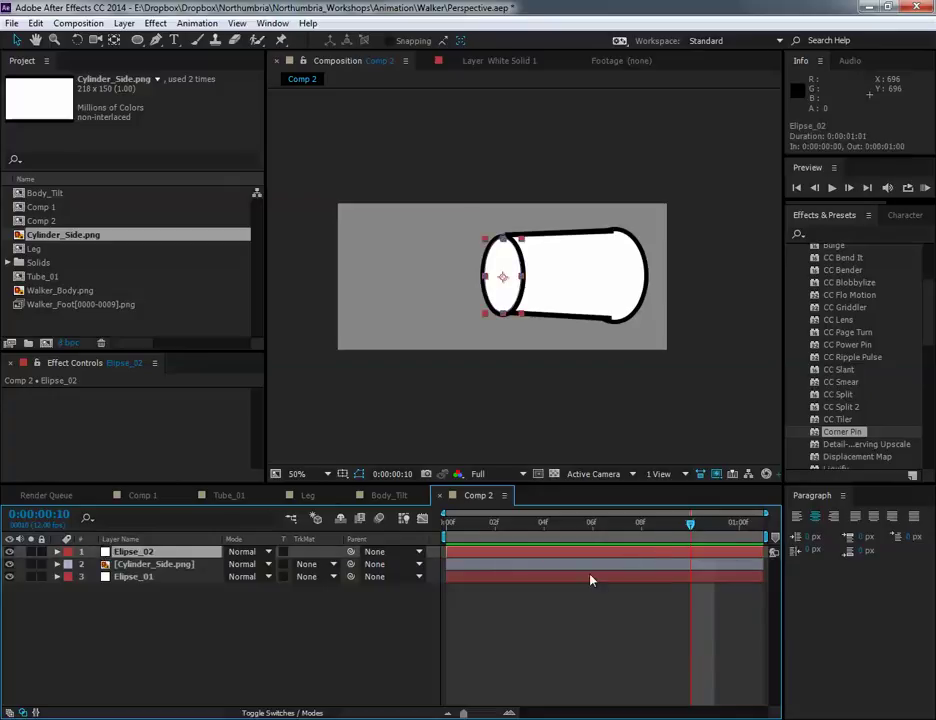
{"action": "left_click", "coordinate": [547, 579]}
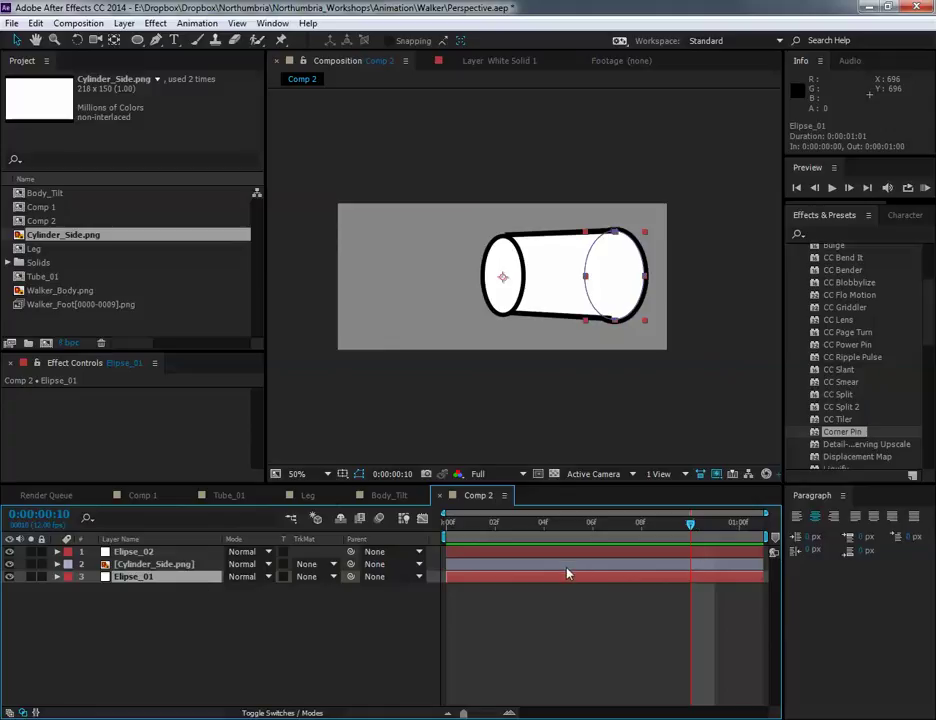
At frame 6, duplicate Elipse_01 and place the copy directly above Cylinder_Side.png, beneath Elipse_02.
{"action": "left_click_drag", "start_coordinate": [686, 522], "coordinate": [594, 531]}
{"action": "left_click", "coordinate": [207, 592]}
{"action": "left_click", "coordinate": [205, 578]}
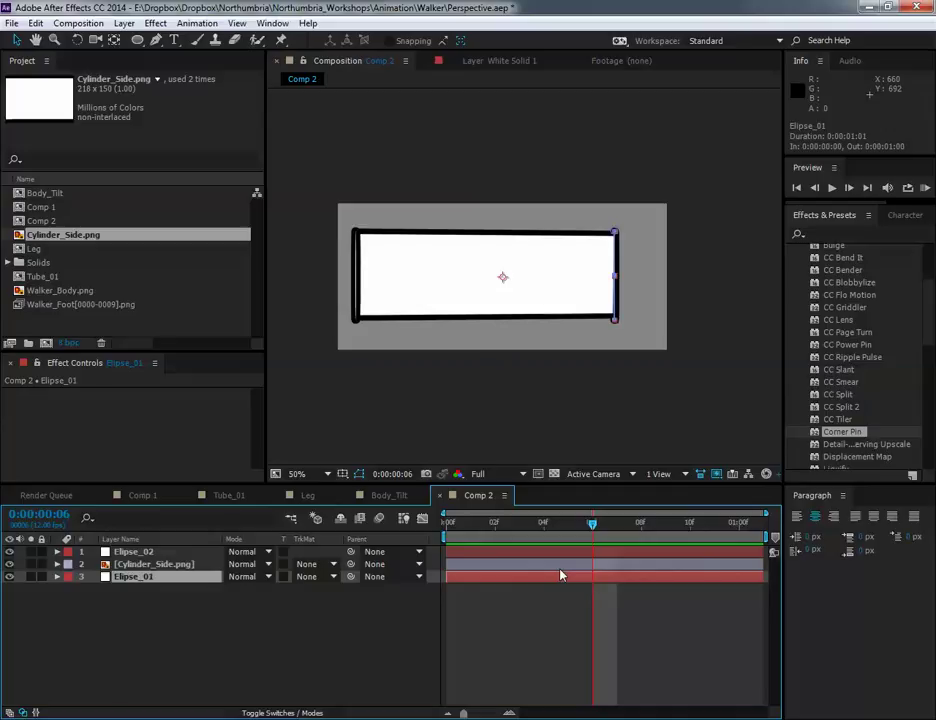
{"action": "key", "text": "ctrl+d"}
{"action": "left_click_drag", "start_coordinate": [158, 579], "coordinate": [166, 565]}
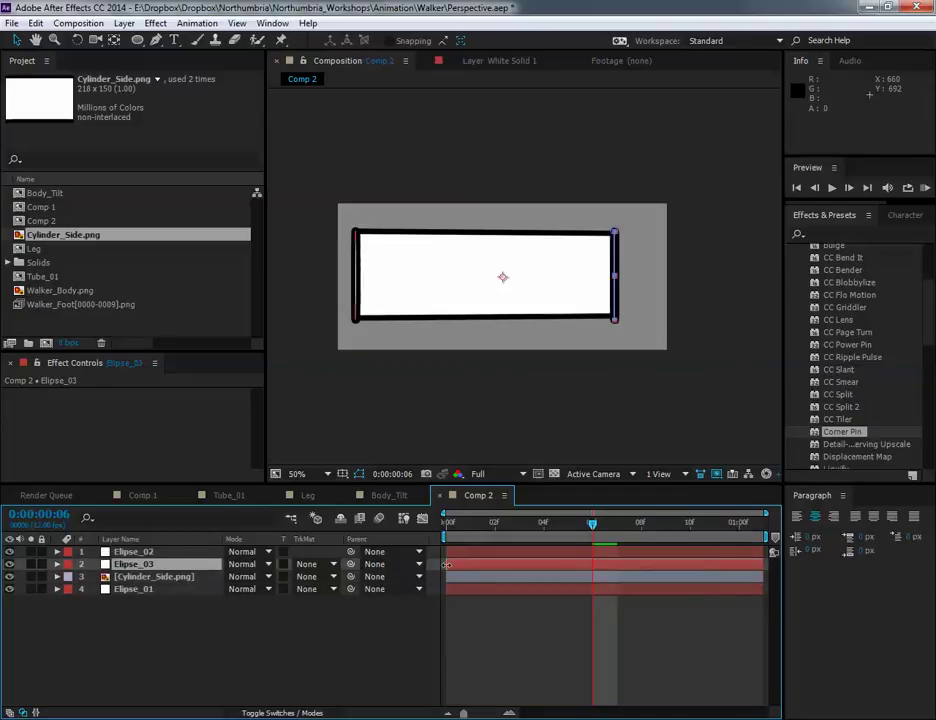
Trim the Elipse_01 copy to start at frame 6 and the original to end at frame 5, and scrub through the change.
{"action": "left_click_drag", "start_coordinate": [447, 565], "coordinate": [597, 570]}
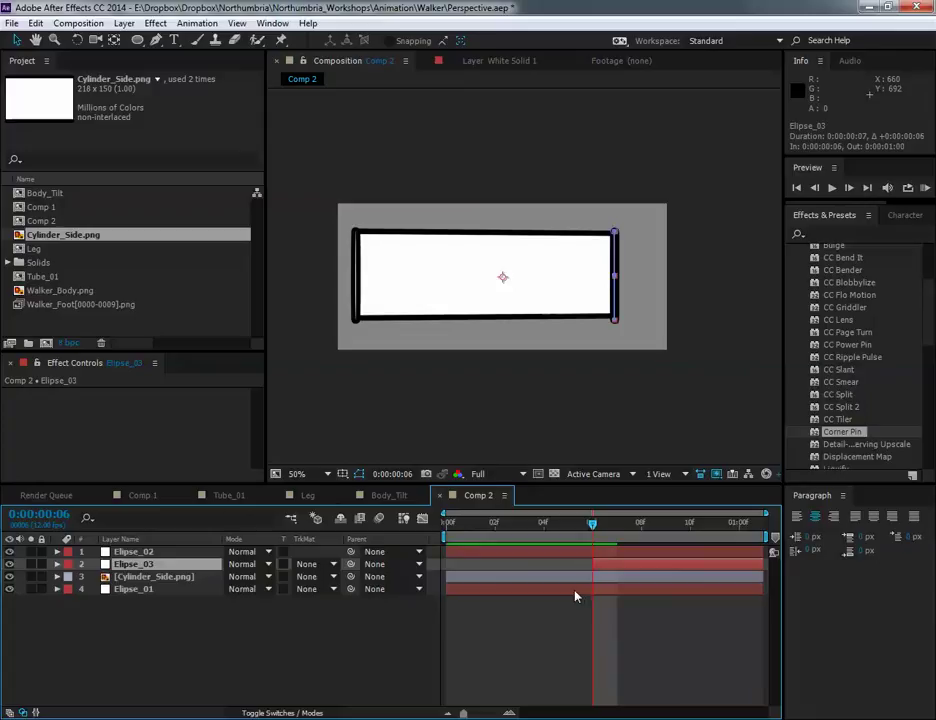
{"action": "left_click", "coordinate": [669, 590]}
{"action": "left_click_drag", "start_coordinate": [760, 589], "coordinate": [593, 597]}
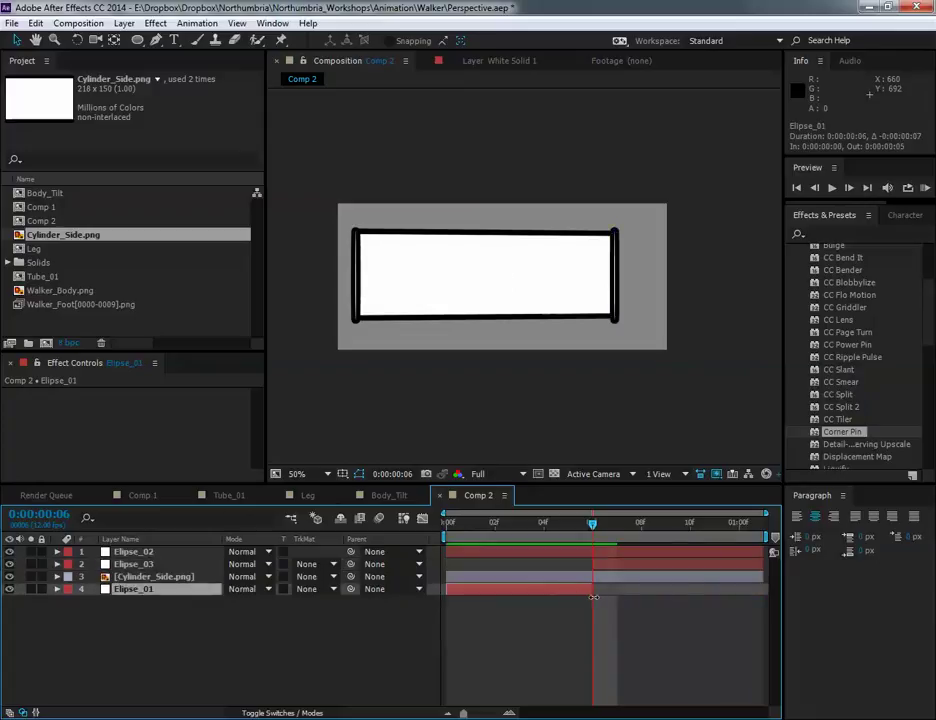
{"action": "left_click", "coordinate": [540, 577]}
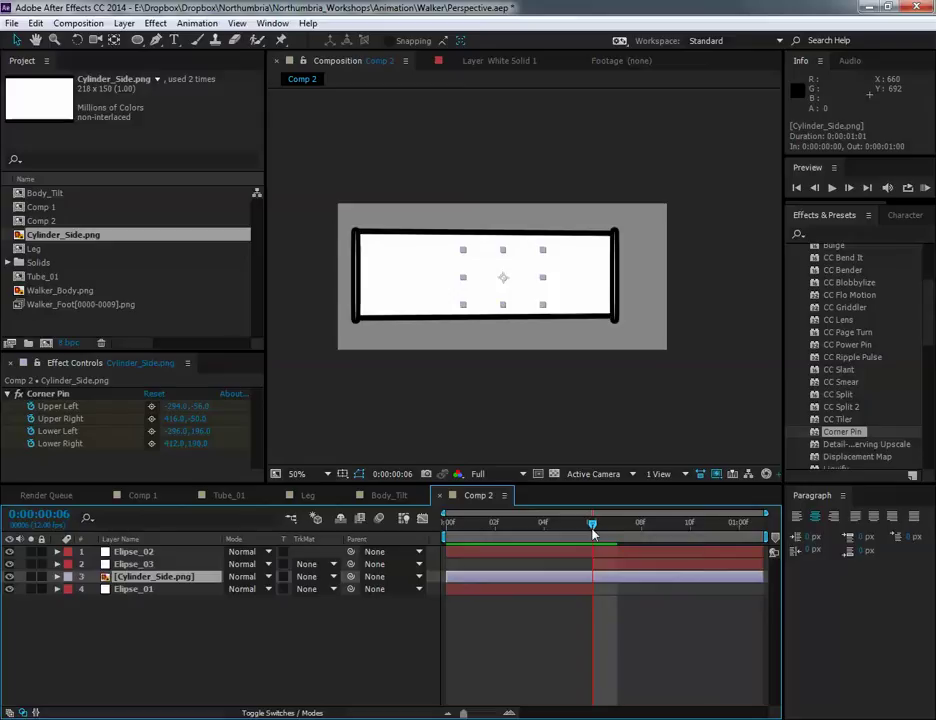
{"action": "left_click", "coordinate": [492, 594]}
{"action": "left_click_drag", "start_coordinate": [592, 523], "coordinate": [706, 543]}
{"action": "left_click_drag", "start_coordinate": [736, 542], "coordinate": [593, 564]}
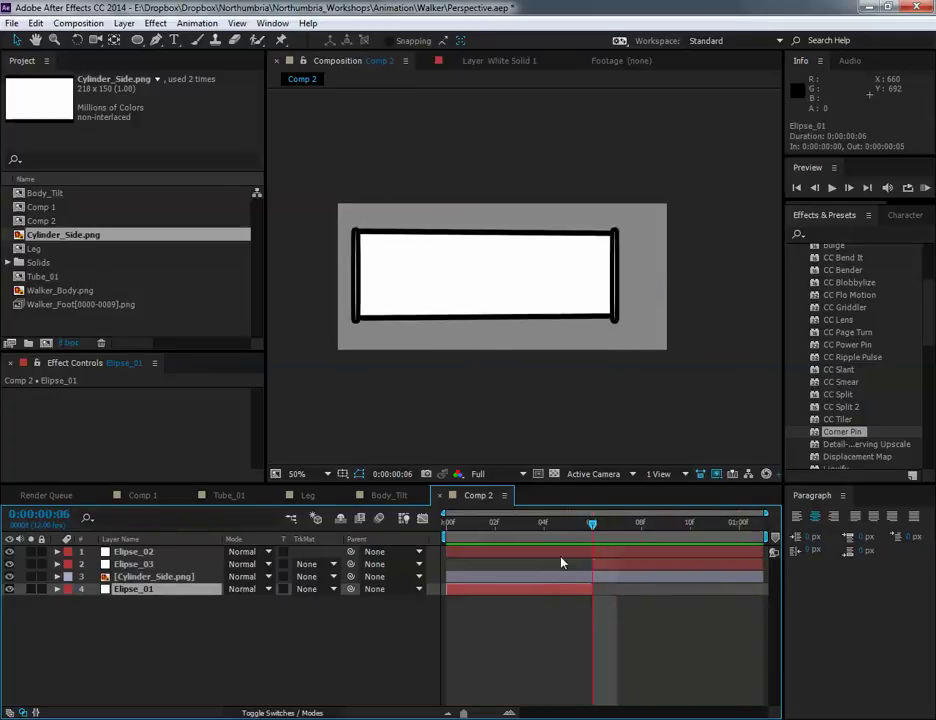
Trim Elipse_02 so that it ends at frame 5.
{"action": "left_click", "coordinate": [545, 555]}
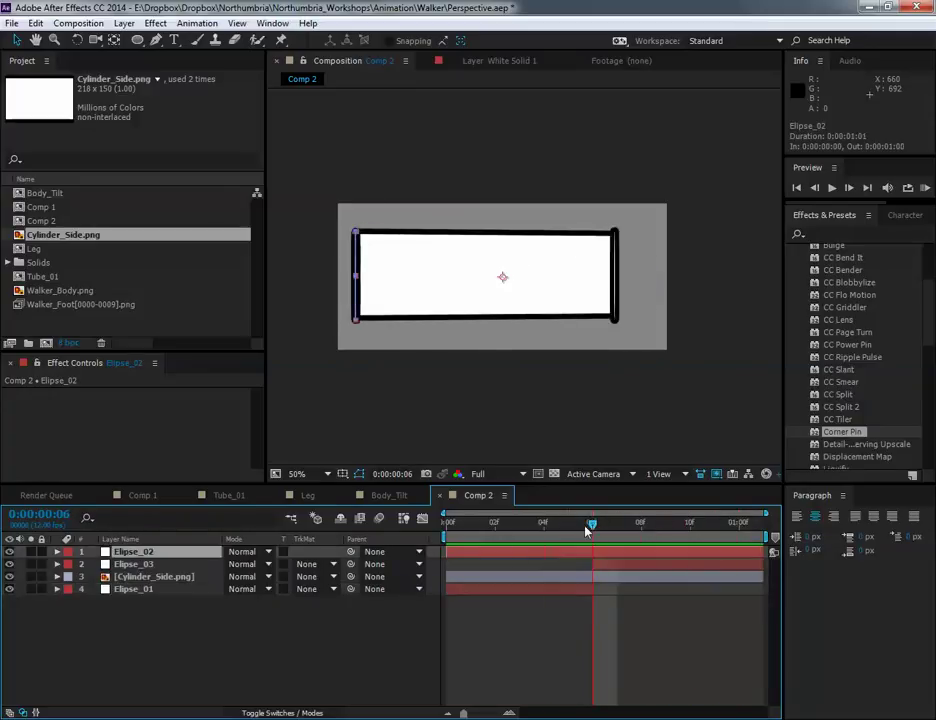
{"action": "mouse_move", "coordinate": [588, 531]}
{"action": "left_mouse_down"}
{"action": "mouse_move", "coordinate": [447, 531]}
{"action": "mouse_move", "coordinate": [588, 532]}
{"action": "left_mouse_up"}
{"action": "key", "text": "alt+bracketright"}
{"action": "left_click_drag", "start_coordinate": [618, 553], "coordinate": [601, 553]}
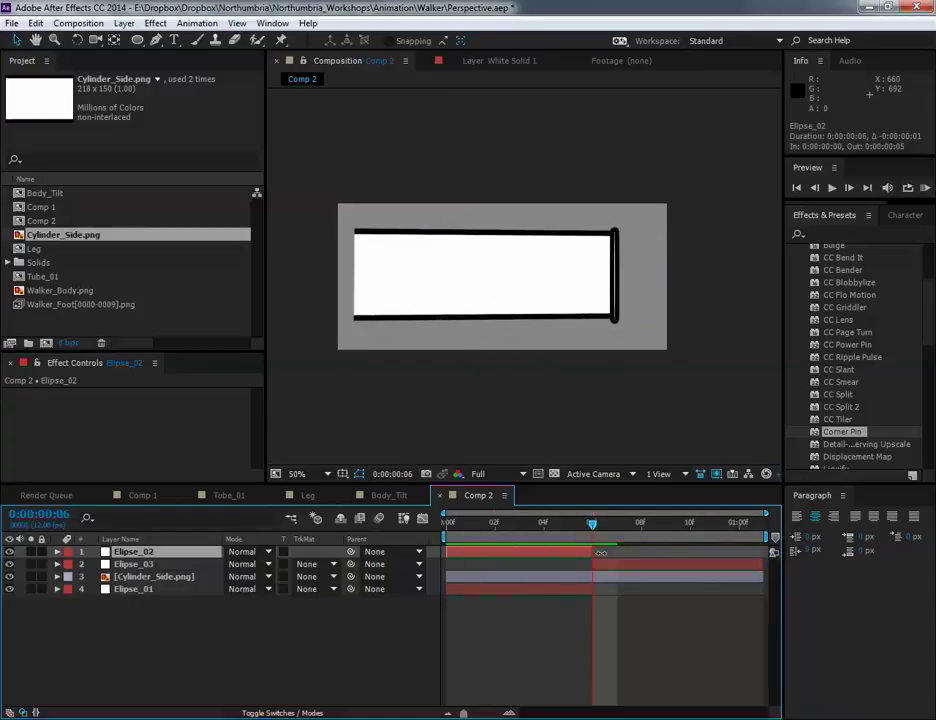
Duplicate Elipse_02, move the copy directly below Cylinder_Side.png, and trim it to run from frame 6 to the composition's end.
{"action": "key", "text": "ctrl+d"}
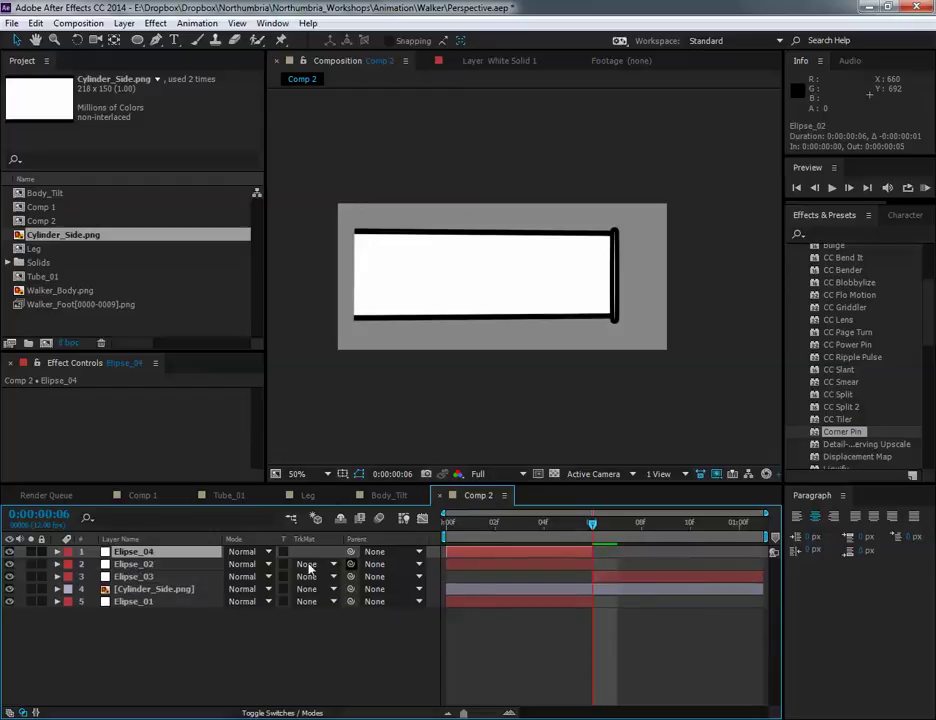
{"action": "left_click_drag", "start_coordinate": [152, 557], "coordinate": [333, 597]}
{"action": "left_click_drag", "start_coordinate": [599, 586], "coordinate": [745, 586]}
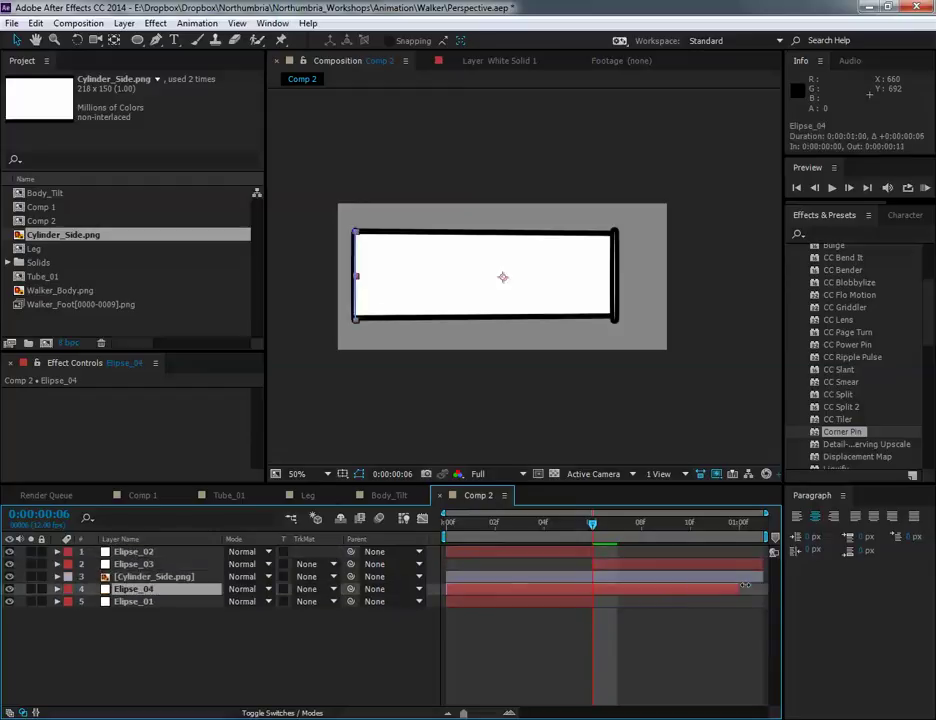
{"action": "left_click_drag", "start_coordinate": [448, 588], "coordinate": [592, 588]}
Scrub to frame 9 and preview the rotation with the swapped ellipse layers.
{"action": "left_click", "coordinate": [645, 530]}
{"action": "left_click_drag", "start_coordinate": [645, 530], "coordinate": [666, 532]}
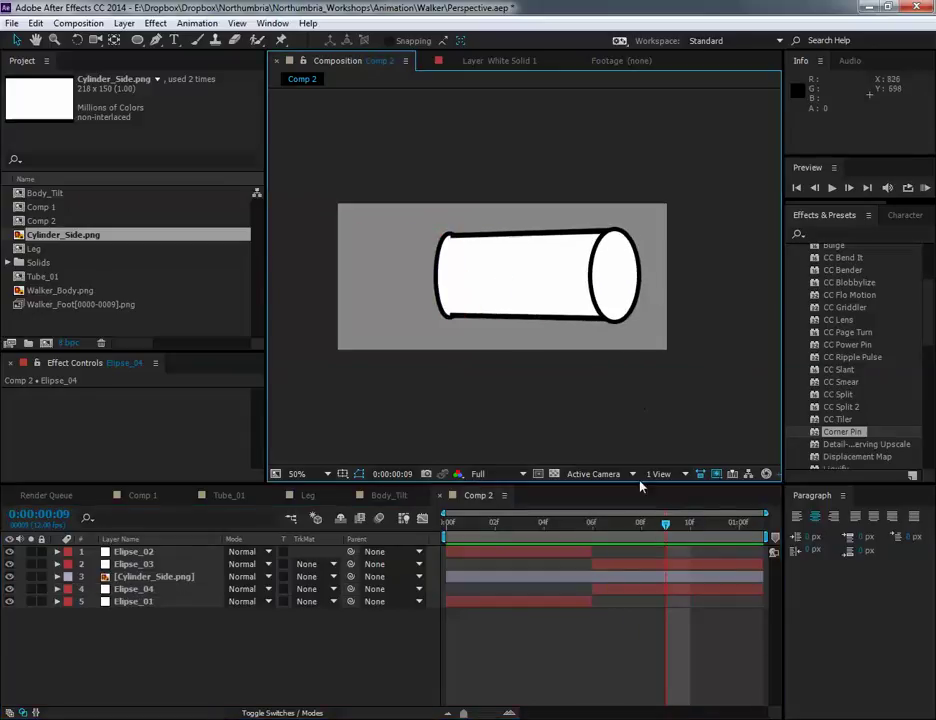
{"action": "key", "text": "space"}
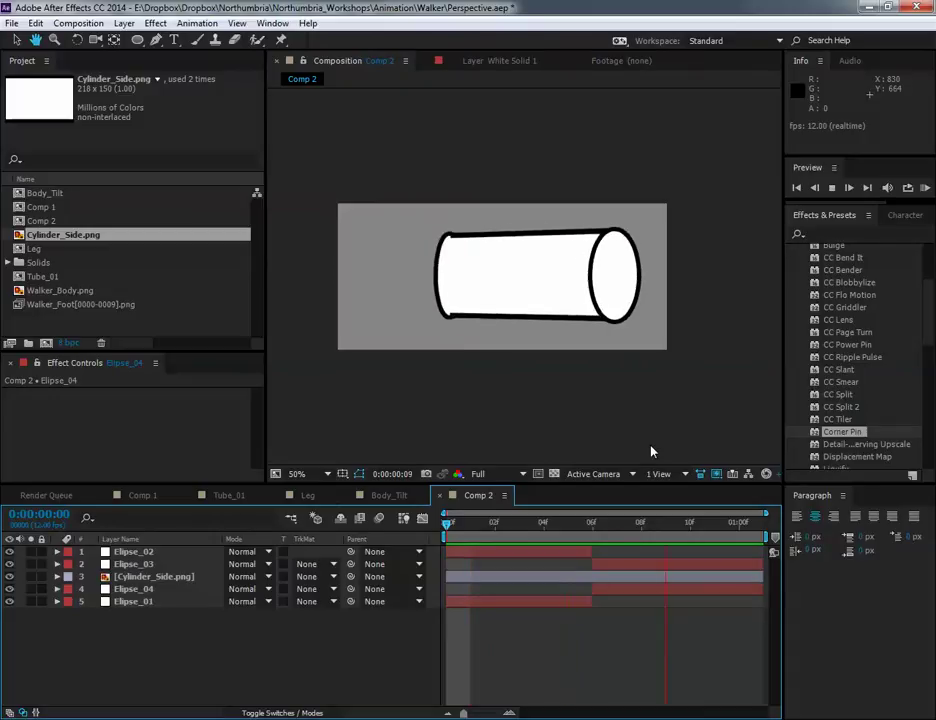
{"action": "key", "text": "space"}
{"action": "left_click", "coordinate": [568, 514]}
At frame 10, move the Corner Pin corners onto the ellipses: lower left about 111,187, upper left about 113,-43, lower right about 410,205.
{"action": "left_click_drag", "start_coordinate": [548, 523], "coordinate": [689, 528]}
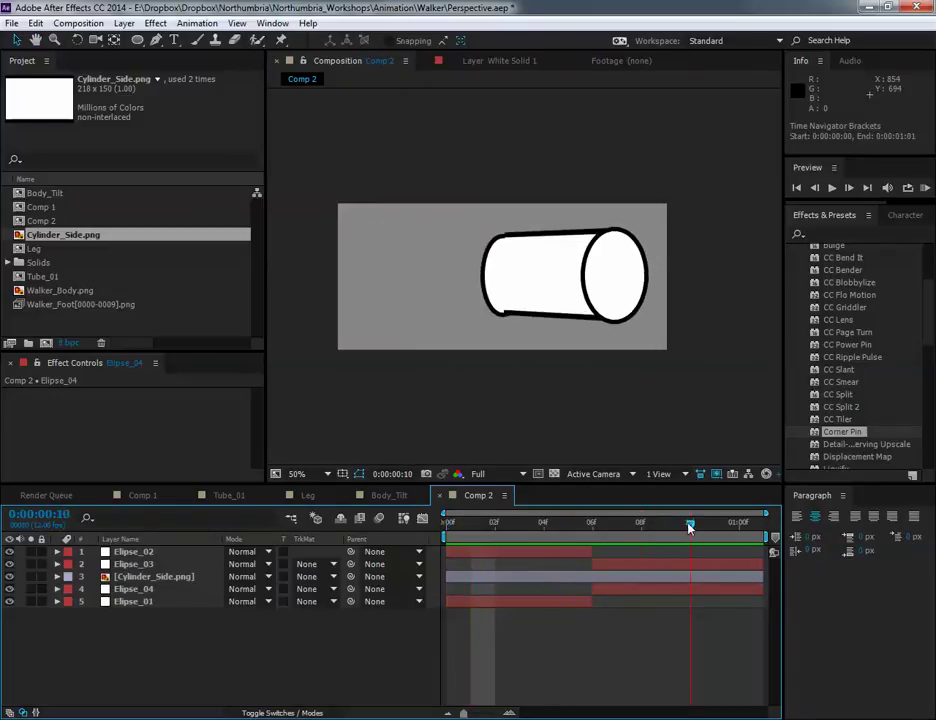
{"action": "left_click", "coordinate": [133, 551]}
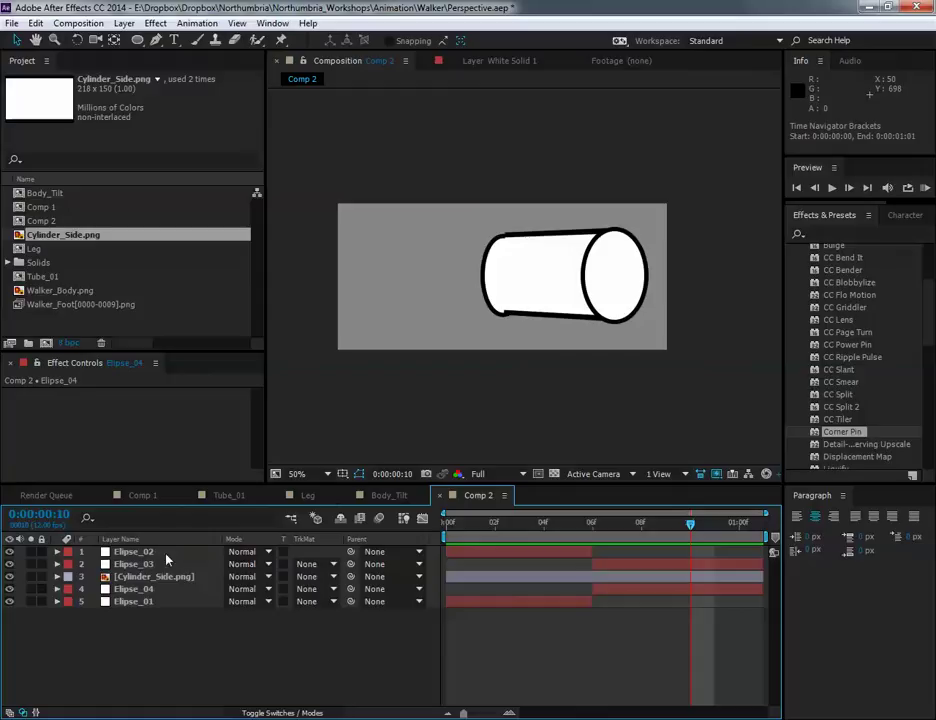
{"action": "left_click", "coordinate": [153, 577]}
{"action": "left_click", "coordinate": [57, 577]}
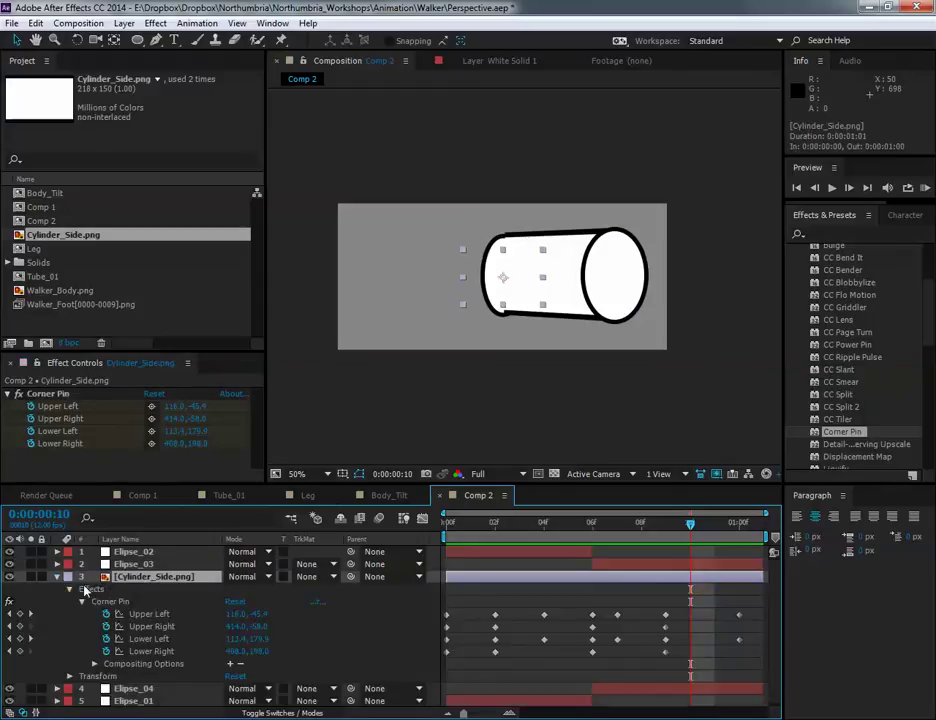
{"action": "left_click", "coordinate": [121, 606]}
{"action": "scroll", "coordinate": [481, 324], "scroll_direction": "up", "scroll_amount": 2}
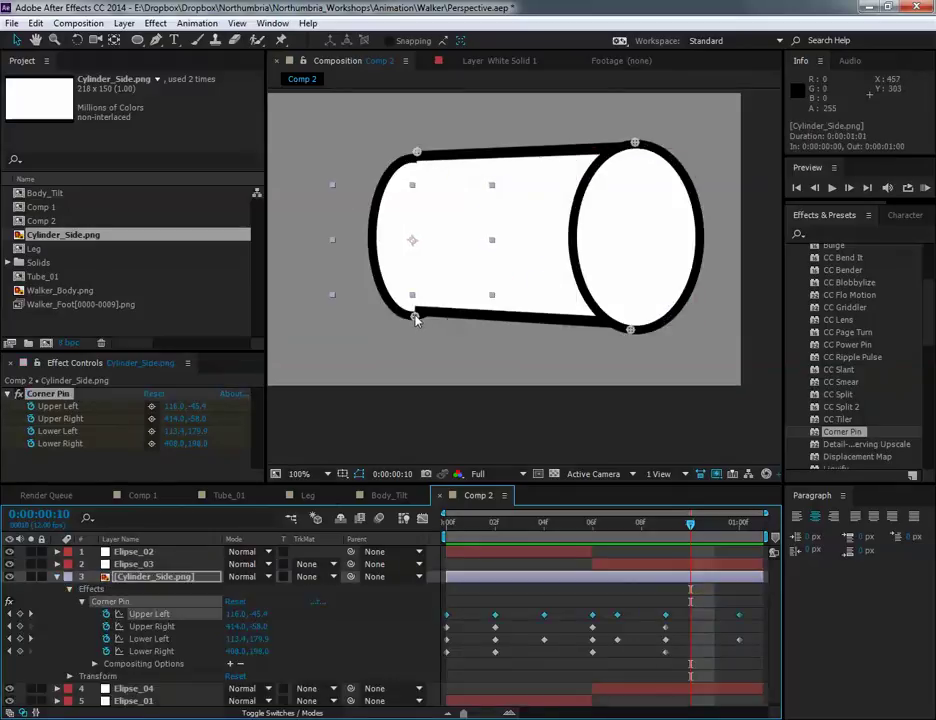
{"action": "left_click_drag", "start_coordinate": [417, 320], "coordinate": [413, 321]}
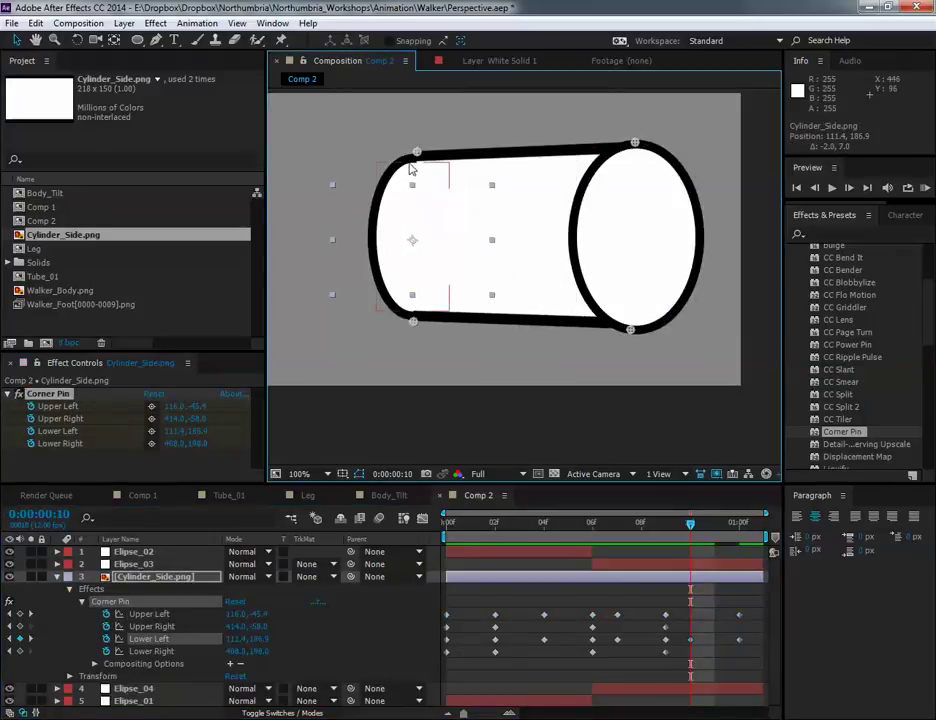
{"action": "left_click_drag", "start_coordinate": [417, 152], "coordinate": [416, 158]}
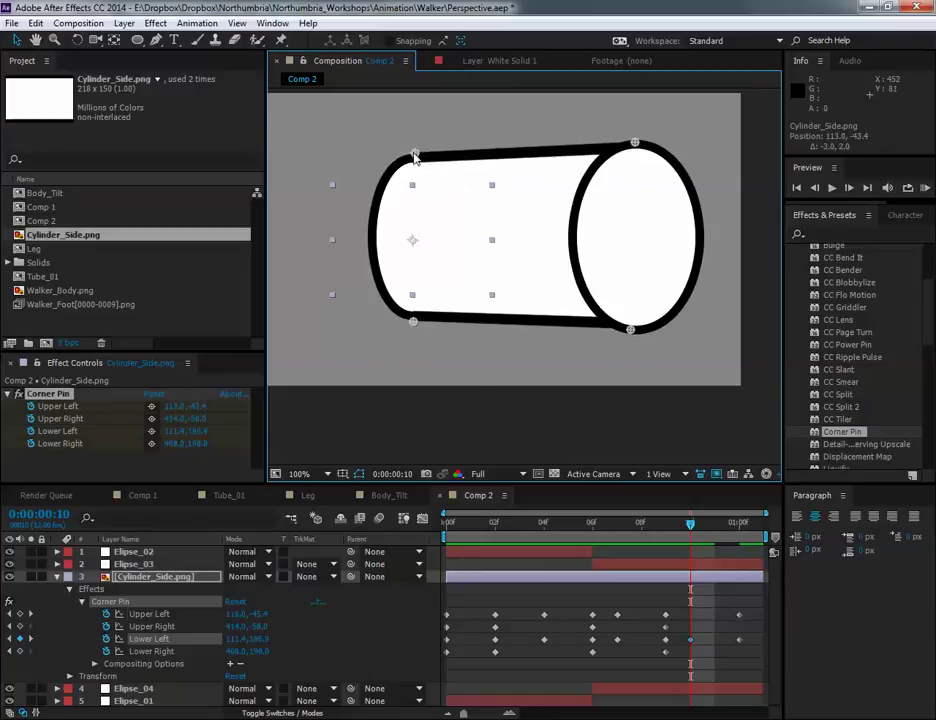
{"action": "left_click_drag", "start_coordinate": [630, 329], "coordinate": [633, 340]}
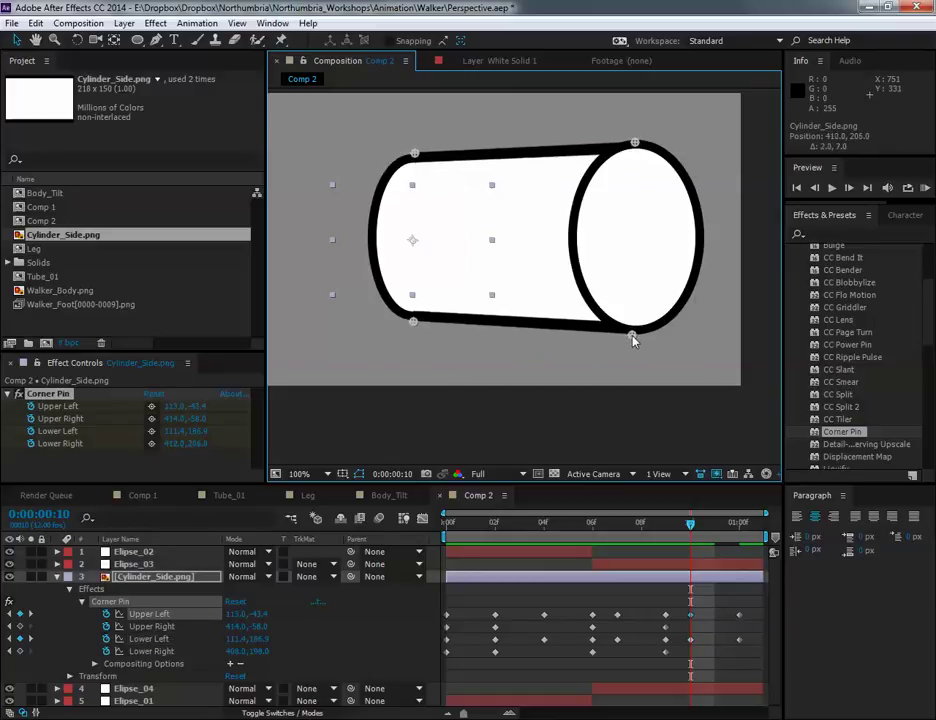
Move the Upper Right corner to about 414,-61 at frame 10; at frame 9, move Lower Right to about 411,205 and Upper Right to about 414,-62.
{"action": "left_click_drag", "start_coordinate": [634, 145], "coordinate": [634, 142]}
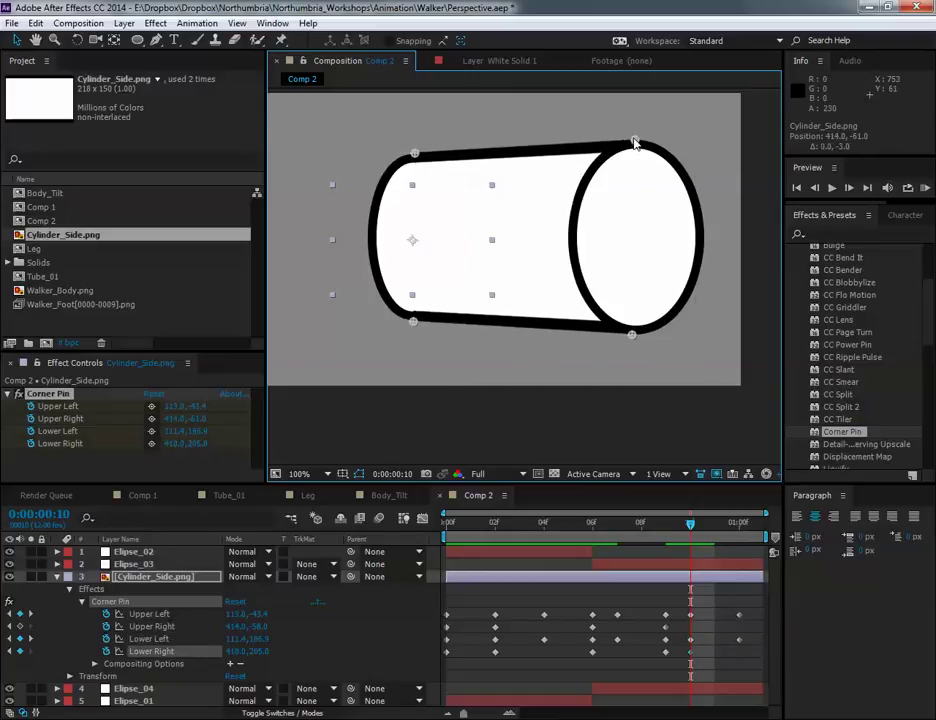
{"action": "key", "text": "Page_Up"}
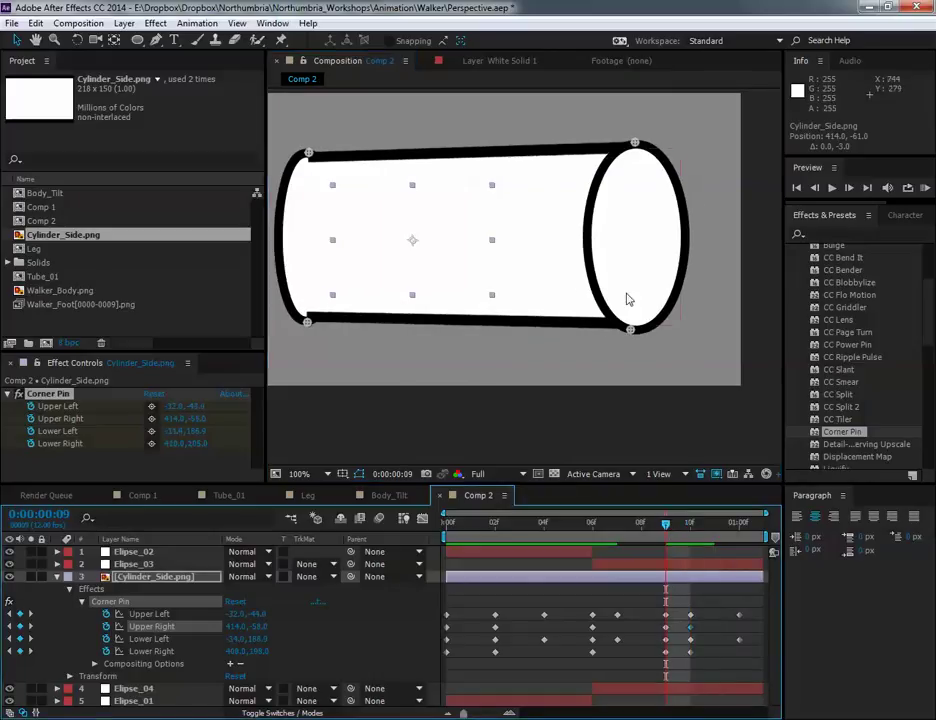
{"action": "left_click_drag", "start_coordinate": [630, 329], "coordinate": [633, 335]}
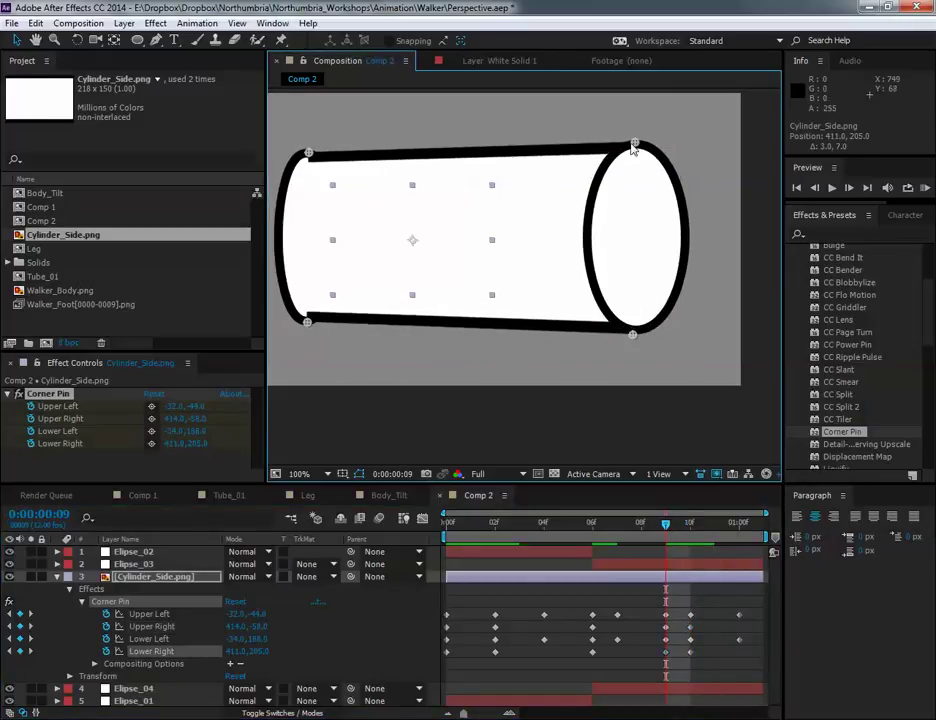
{"action": "left_click_drag", "start_coordinate": [633, 148], "coordinate": [633, 144]}
At frame 9, fit Cylinder_Side.png's Upper Left corner at about -34,-49 and Lower Left corner at about -36,192 to the ellipse.
{"action": "key", "text": "space"}
{"action": "left_click_drag", "start_coordinate": [324, 162], "coordinate": [357, 167]}
{"action": "left_click_drag", "start_coordinate": [358, 332], "coordinate": [361, 339]}
{"action": "key", "text": "ctrl+z"}
{"action": "left_click", "coordinate": [409, 342]}
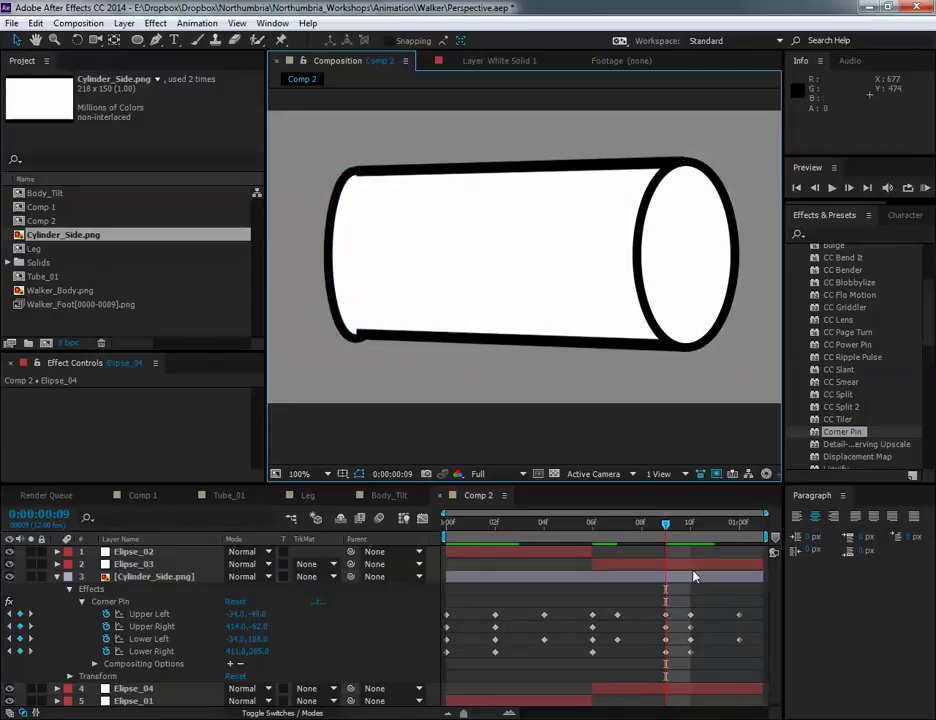
{"action": "left_click", "coordinate": [694, 577]}
{"action": "left_click", "coordinate": [150, 651]}
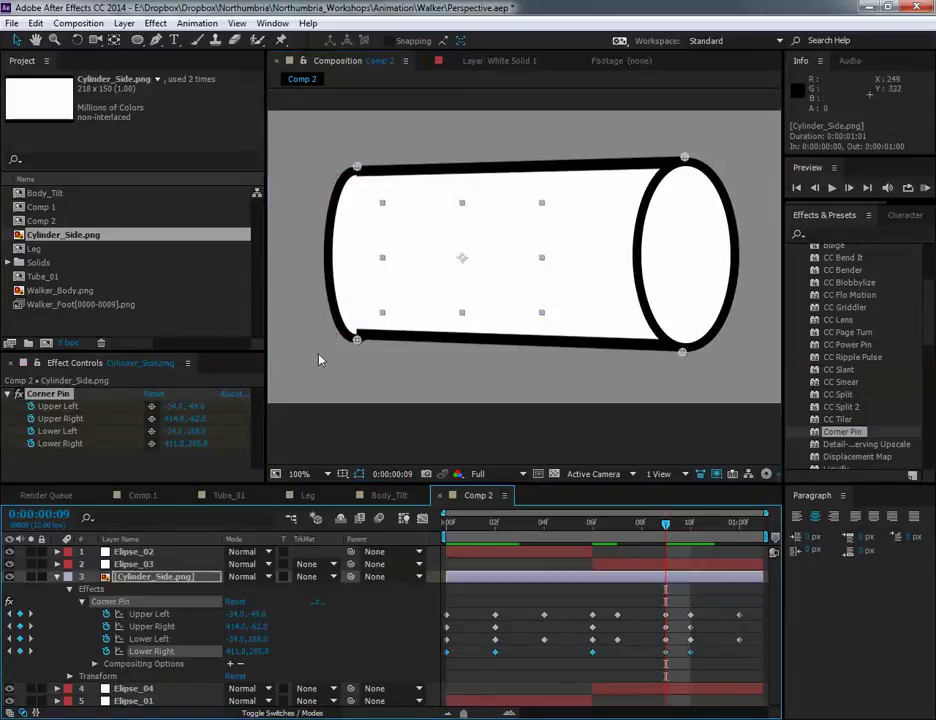
{"action": "left_click_drag", "start_coordinate": [358, 342], "coordinate": [357, 344]}
At frame 8, move Cylinder_Side.png's Lower Left corner to about -161,197 and Upper Left corner to about -158,-53 to meet the far ellipse.
{"action": "key", "text": "comma"}
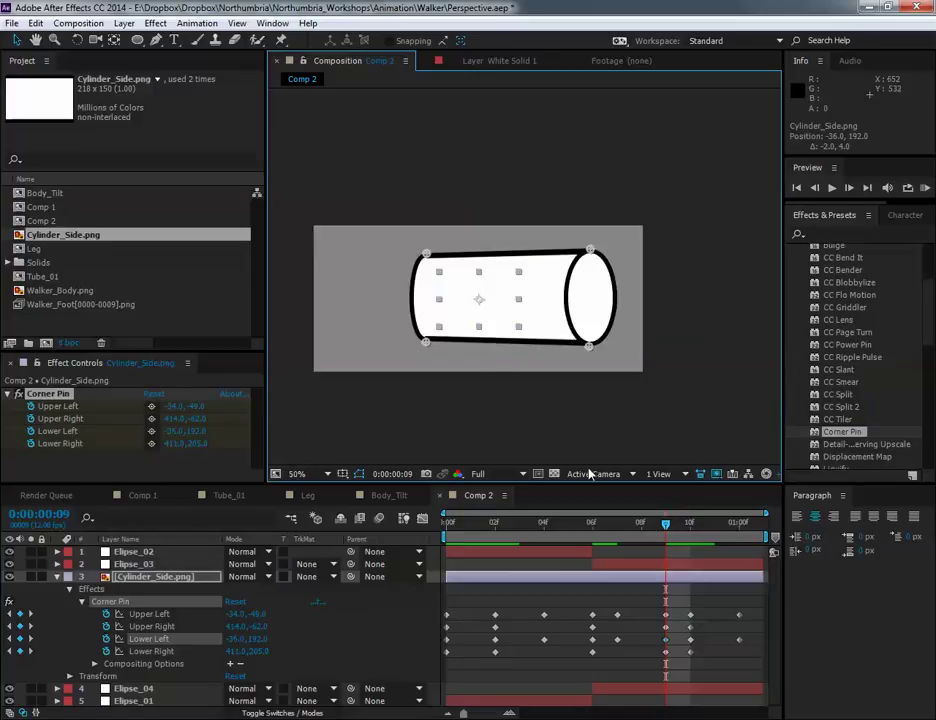
{"action": "left_click", "coordinate": [638, 529]}
{"action": "scroll", "coordinate": [323, 276], "scroll_direction": "up", "scroll_amount": 1}
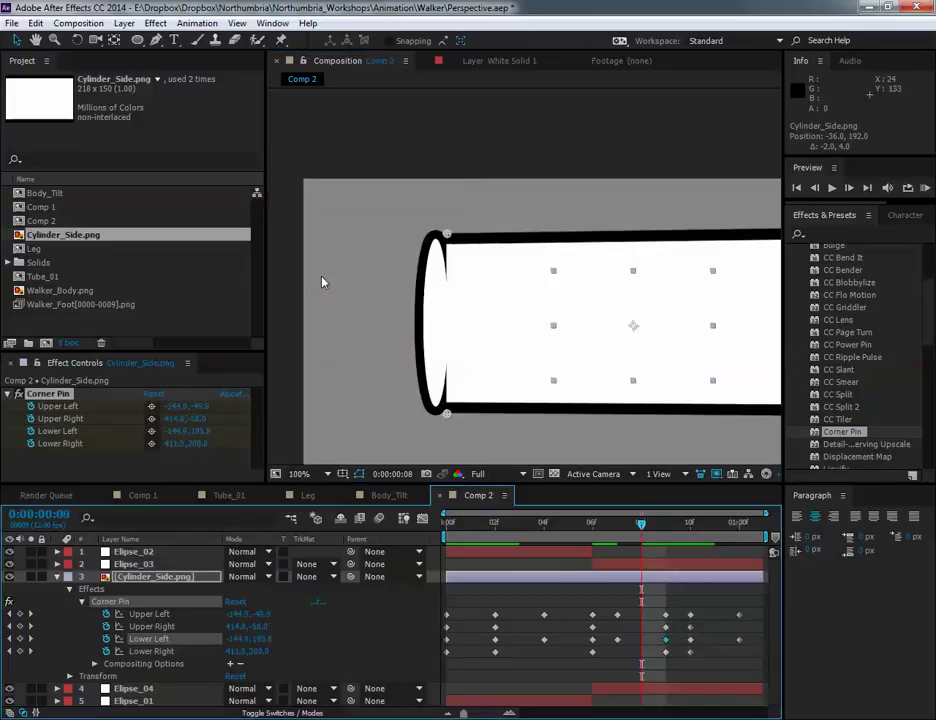
{"action": "left_click_drag", "start_coordinate": [447, 417], "coordinate": [435, 415]}
{"action": "left_click_drag", "start_coordinate": [446, 233], "coordinate": [434, 234]}
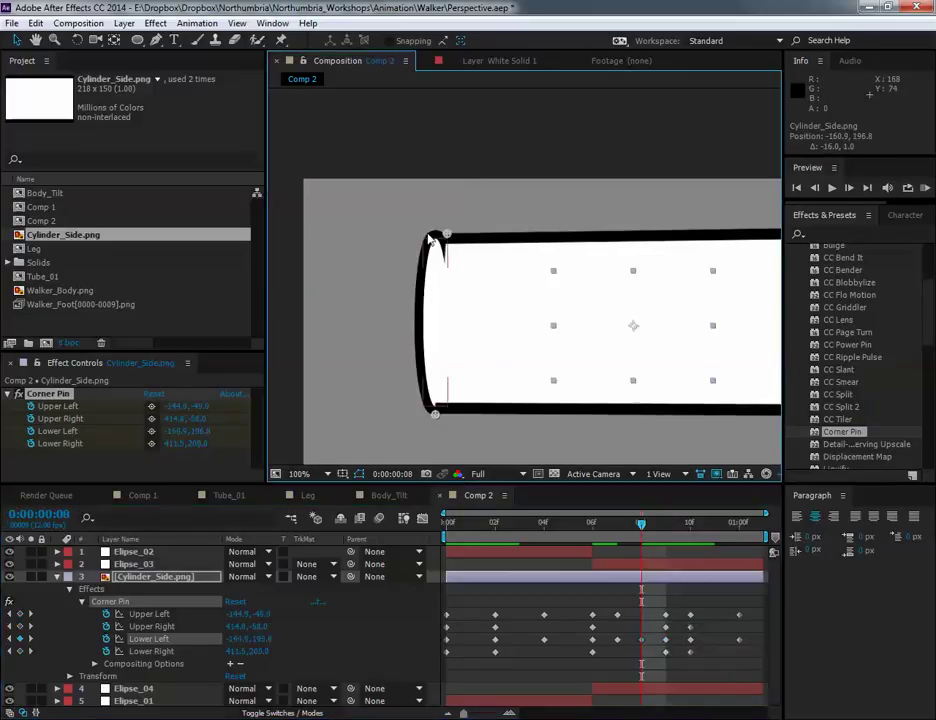
{"action": "left_click_drag", "start_coordinate": [587, 310], "coordinate": [353, 312]}
{"action": "scroll", "coordinate": [509, 345], "scroll_direction": "down", "scroll_amount": 1}
{"action": "left_click_drag", "start_coordinate": [496, 367], "coordinate": [523, 354]}
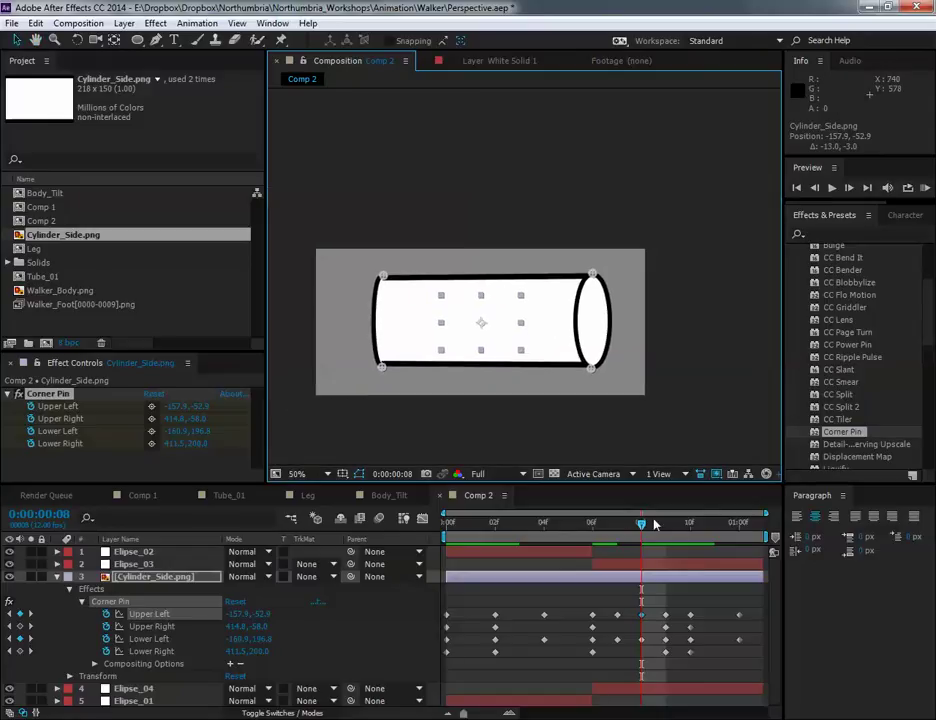
Scrub the rotation from frame 7 to 1:00, collapse Cylinder_Side.png, and examine the Elipse_03 and Elipse_04 layers.
{"action": "left_click", "coordinate": [623, 526]}
{"action": "left_click_drag", "start_coordinate": [610, 535], "coordinate": [740, 538]}
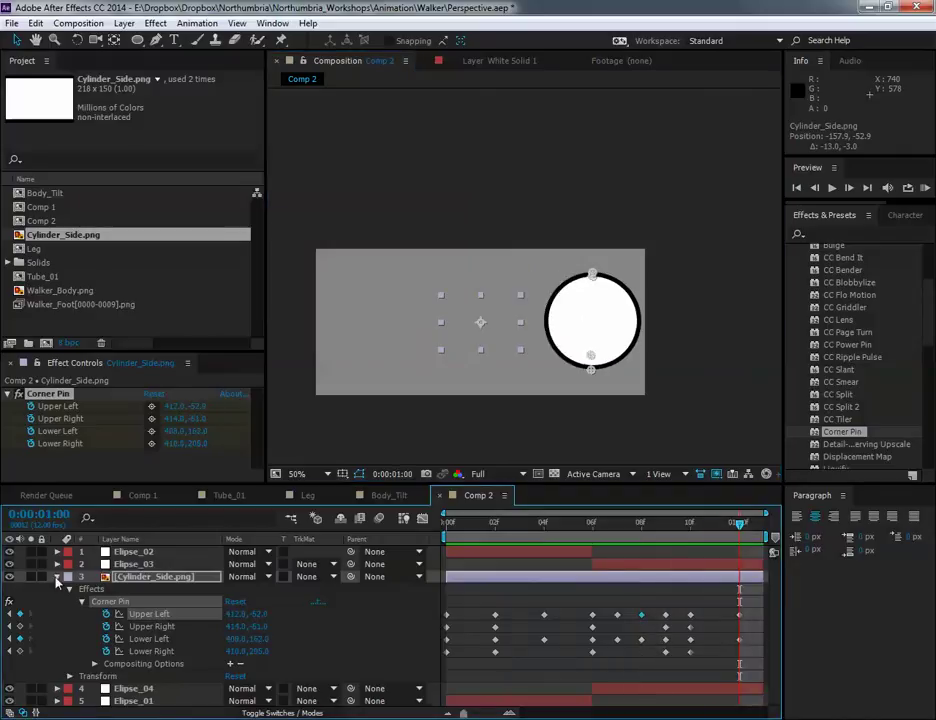
{"action": "left_click", "coordinate": [57, 577]}
{"action": "left_click", "coordinate": [135, 564]}
{"action": "left_click", "coordinate": [140, 589]}
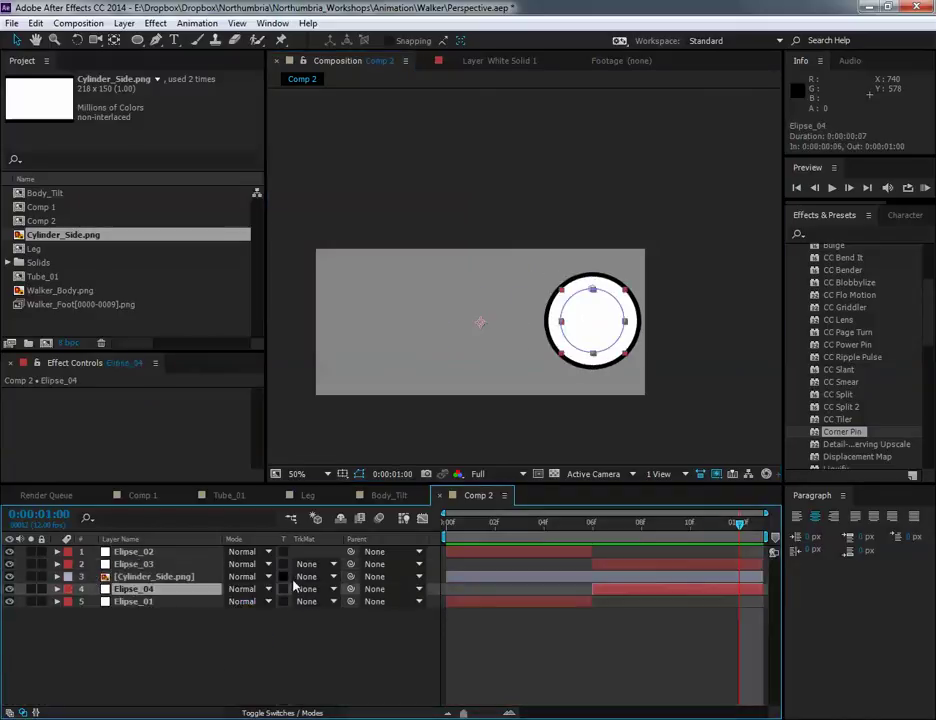
At frame 2, move the Corner Pin corners: Upper Left about 100,-79, Upper Right about 410,-61, Lower Right about 409,206, Lower Left about 102,225.
{"action": "left_click_drag", "start_coordinate": [724, 540], "coordinate": [495, 540]}
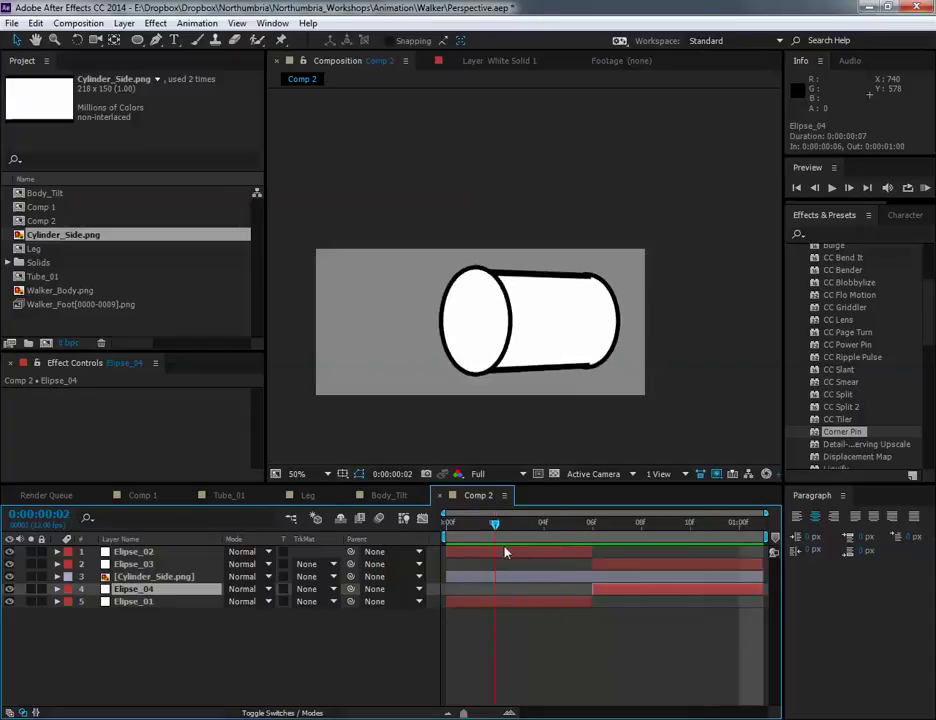
{"action": "left_click", "coordinate": [160, 577]}
{"action": "left_click", "coordinate": [57, 578]}
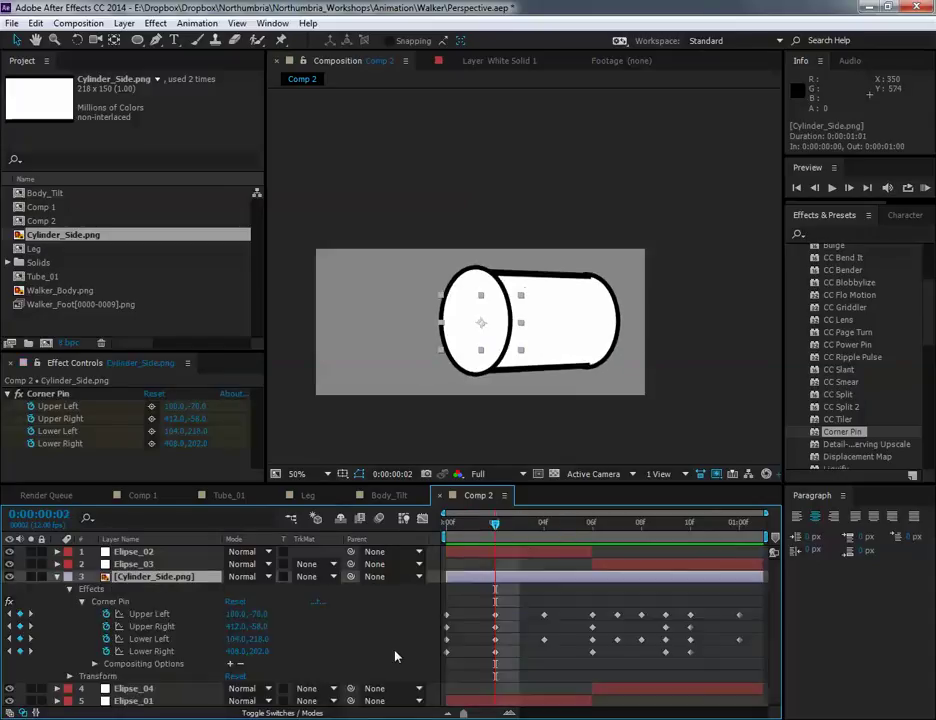
{"action": "left_click", "coordinate": [148, 616]}
{"action": "scroll", "coordinate": [480, 317], "scroll_direction": "up", "scroll_amount": 2}
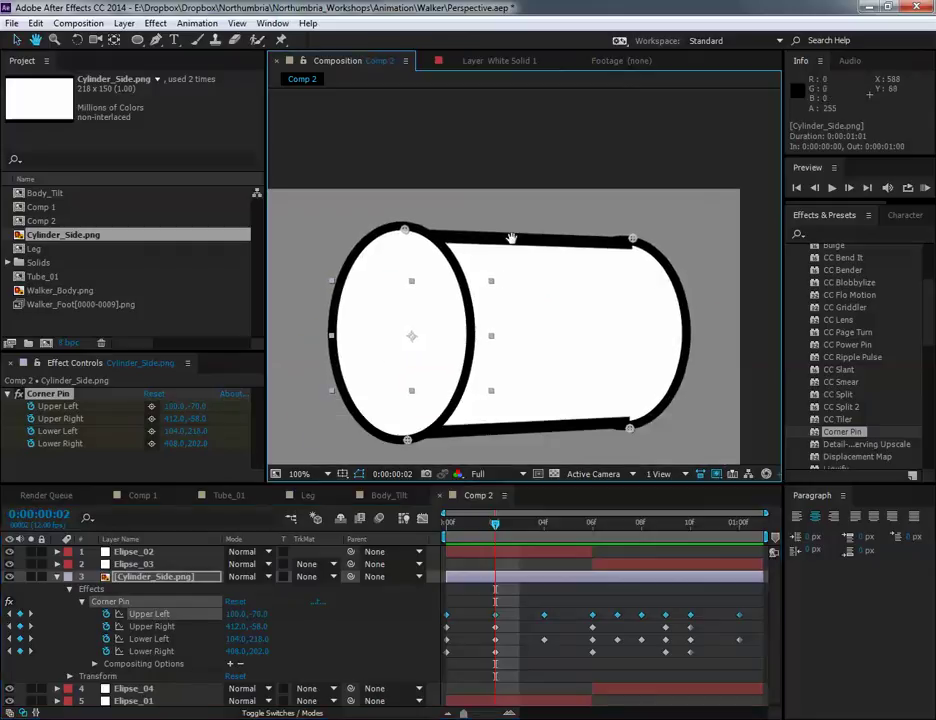
{"action": "left_click_drag", "start_coordinate": [409, 233], "coordinate": [409, 224]}
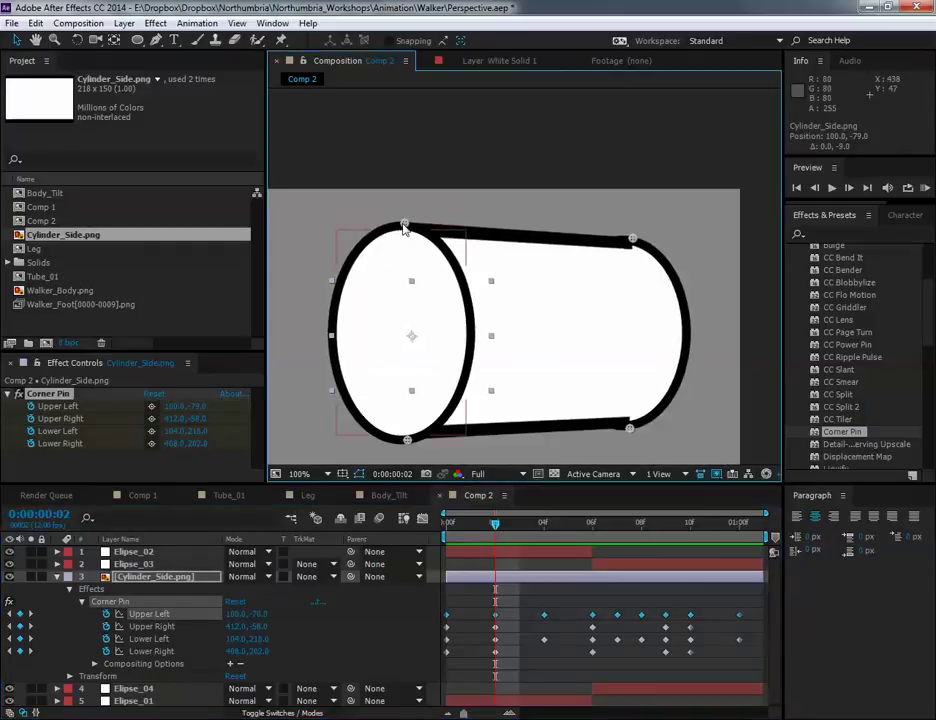
{"action": "left_click_drag", "start_coordinate": [632, 241], "coordinate": [631, 237]}
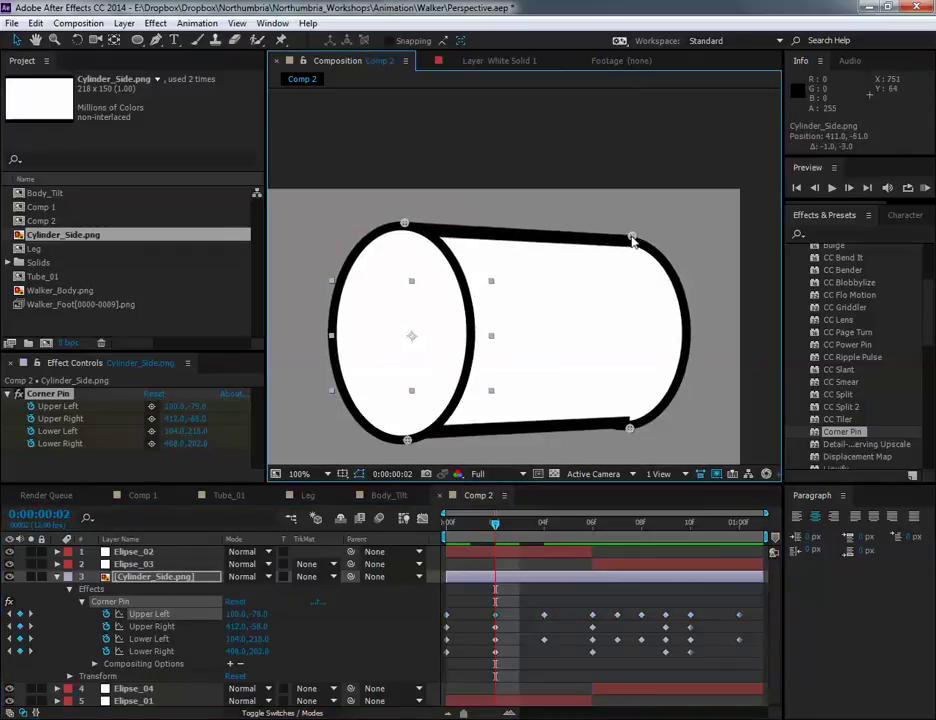
{"action": "left_click_drag", "start_coordinate": [629, 428], "coordinate": [629, 433]}
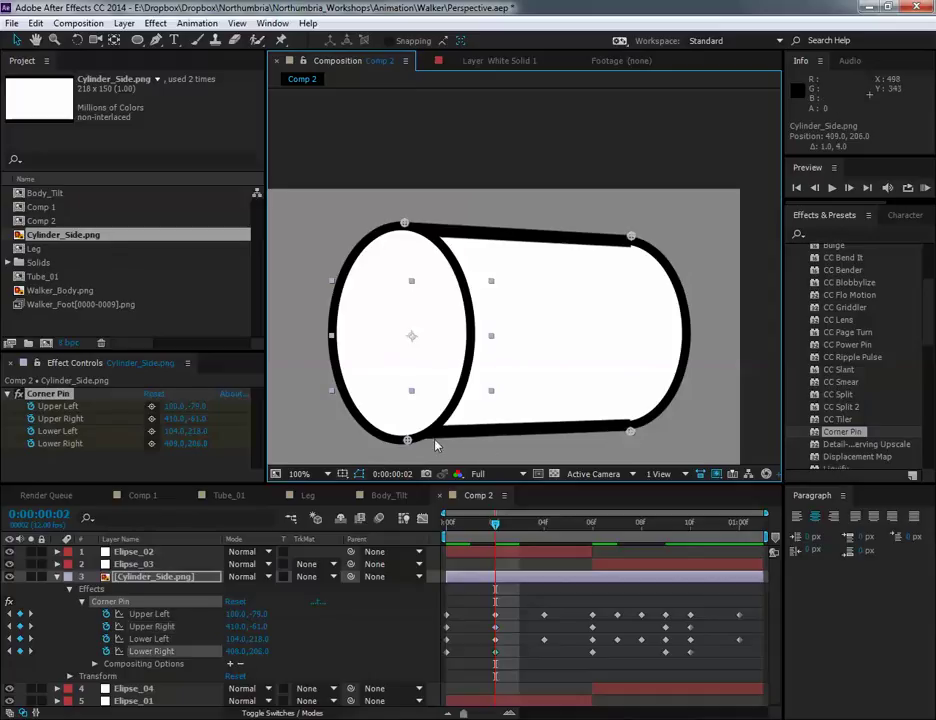
{"action": "left_click_drag", "start_coordinate": [407, 439], "coordinate": [405, 446]}
{"action": "scroll", "coordinate": [516, 387], "scroll_direction": "down", "scroll_amount": 2}
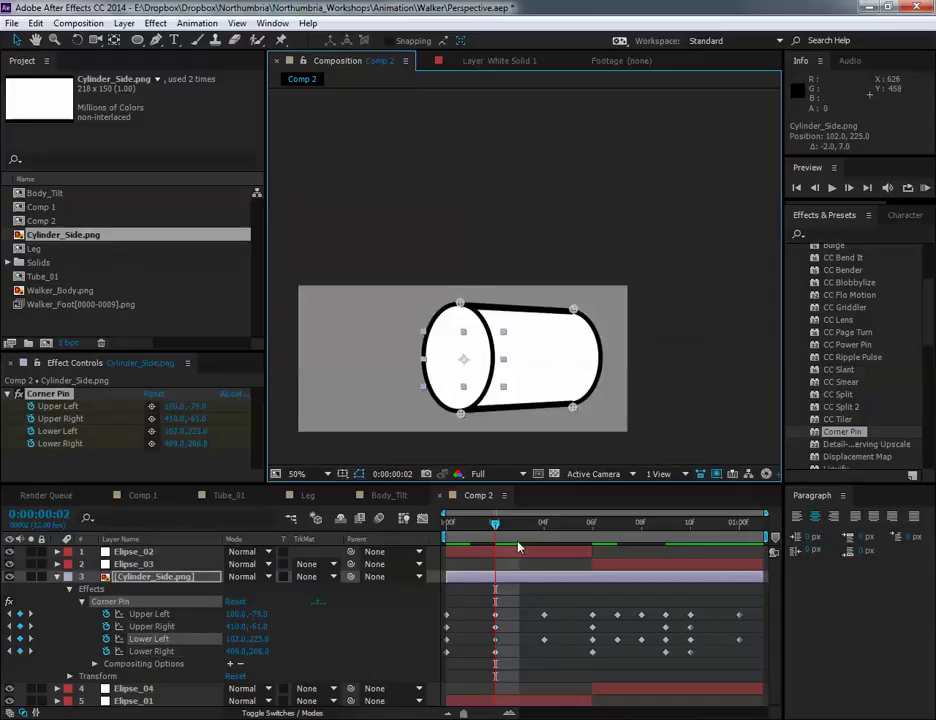
Preview the rotation and inspect at frame 5 how the narrow ellipse meets the cylinder side.
{"action": "left_click_drag", "start_coordinate": [495, 528], "coordinate": [584, 538]}
{"action": "key", "text": "space"}
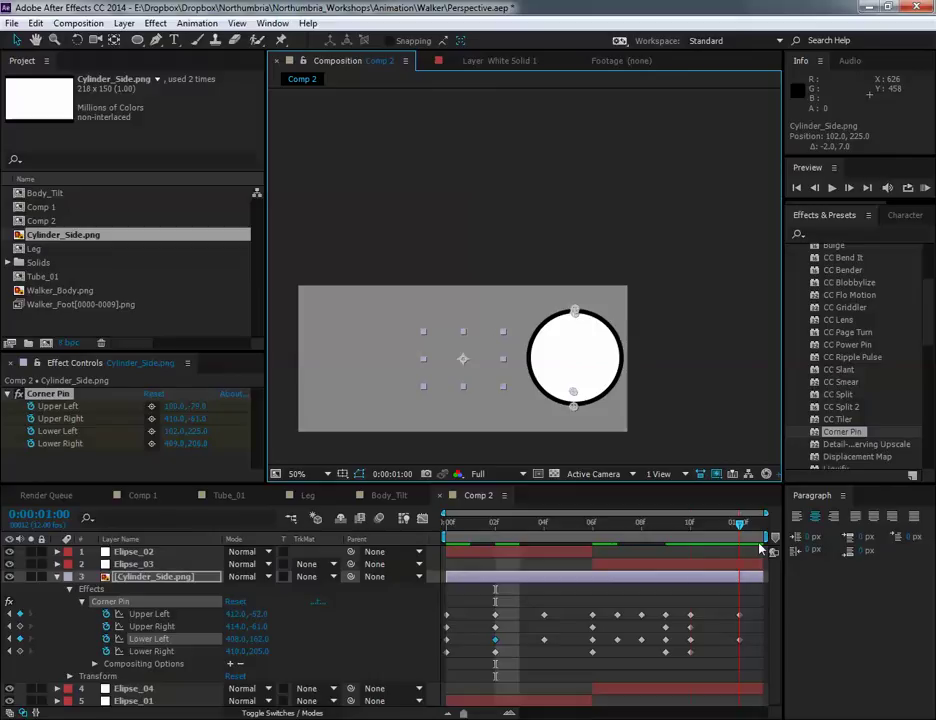
{"action": "left_click", "coordinate": [160, 565]}
{"action": "left_click_drag", "start_coordinate": [505, 524], "coordinate": [570, 528]}
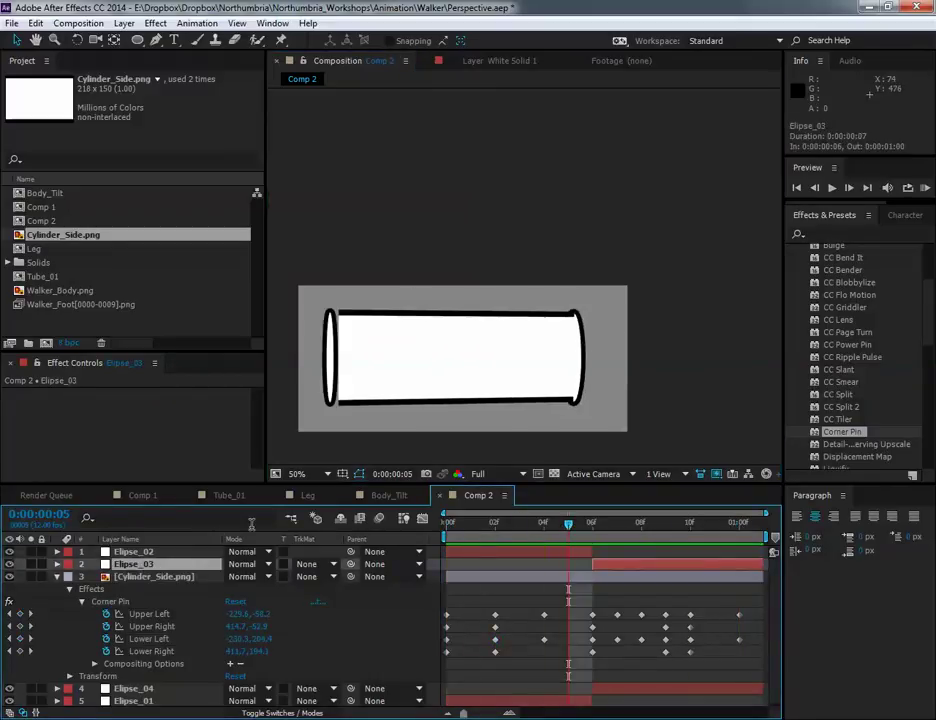
{"action": "left_click", "coordinate": [183, 578]}
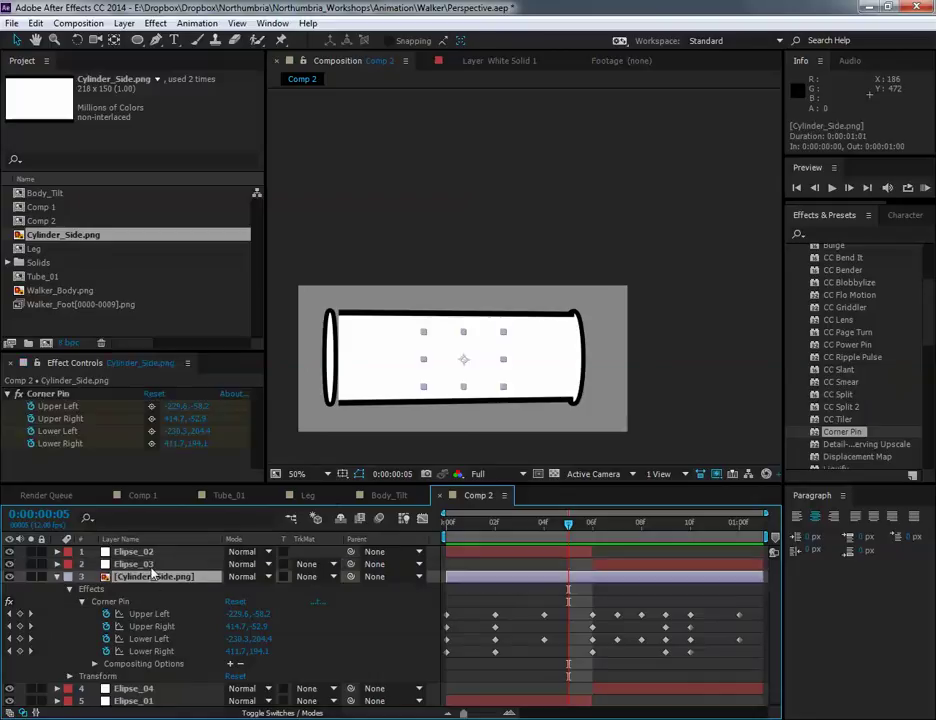
{"action": "left_click", "coordinate": [151, 565]}
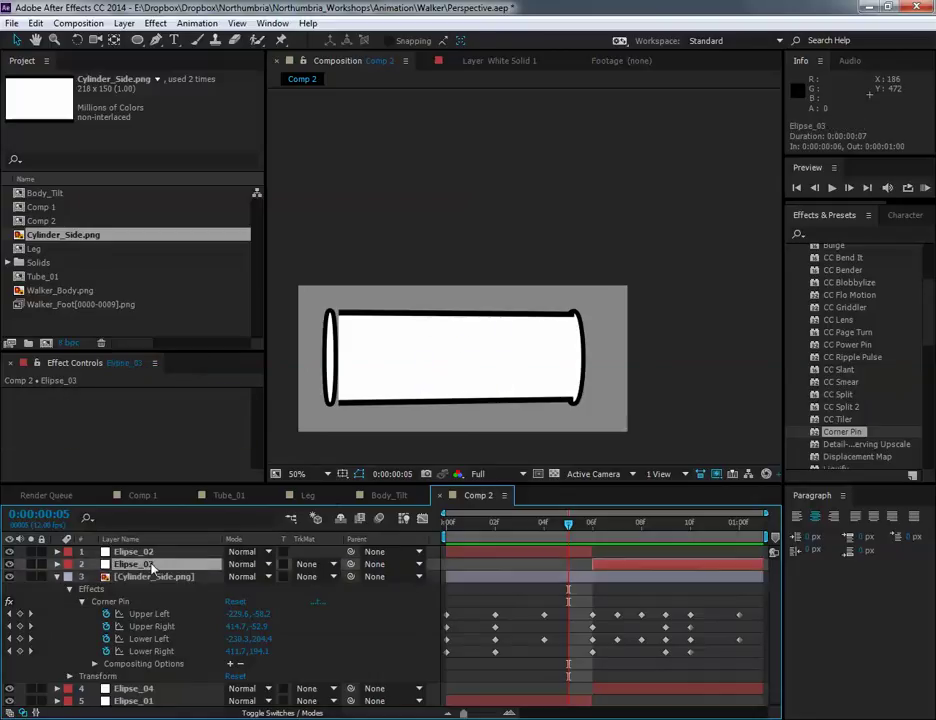
{"action": "left_click", "coordinate": [328, 362]}
Check Elipse_02's mask keyframes and apply Easy Ease to Elipse_03's Mask Path keyframe at frame 6.
{"action": "left_click", "coordinate": [57, 553]}
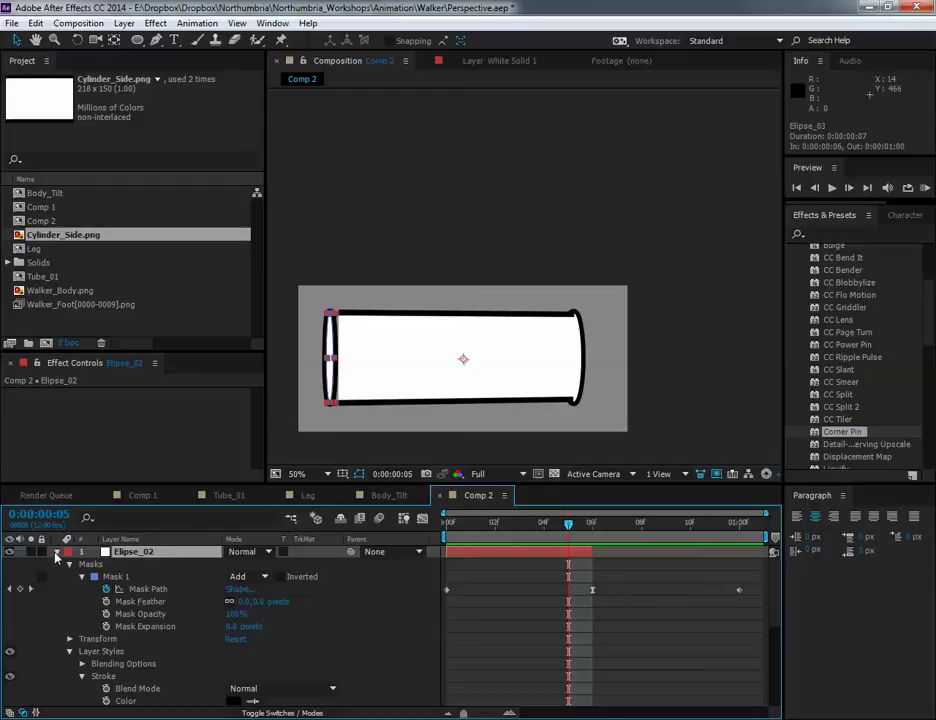
{"action": "scroll", "coordinate": [65, 600], "scroll_direction": "down", "scroll_amount": 4}
{"action": "left_click", "coordinate": [57, 640]}
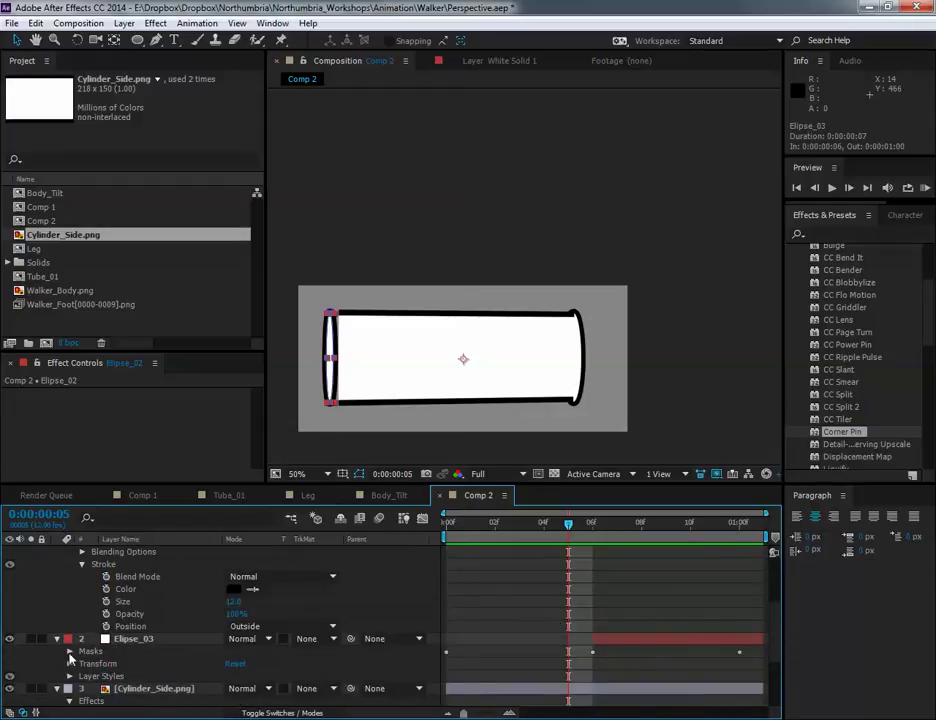
{"action": "left_click", "coordinate": [70, 651]}
{"action": "left_click", "coordinate": [82, 664]}
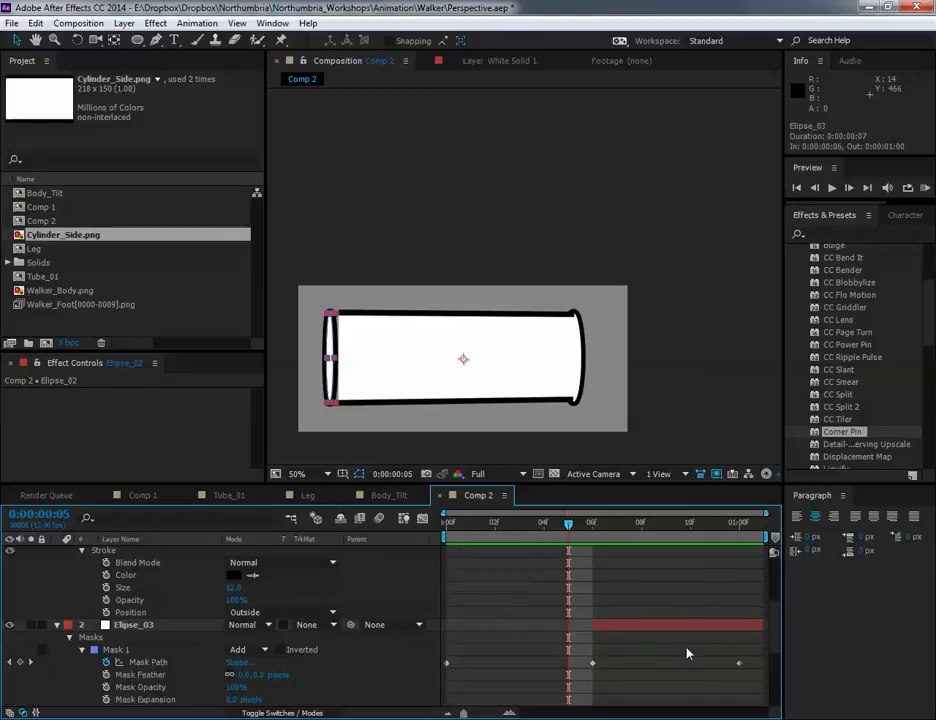
{"action": "right_click", "coordinate": [593, 665]}
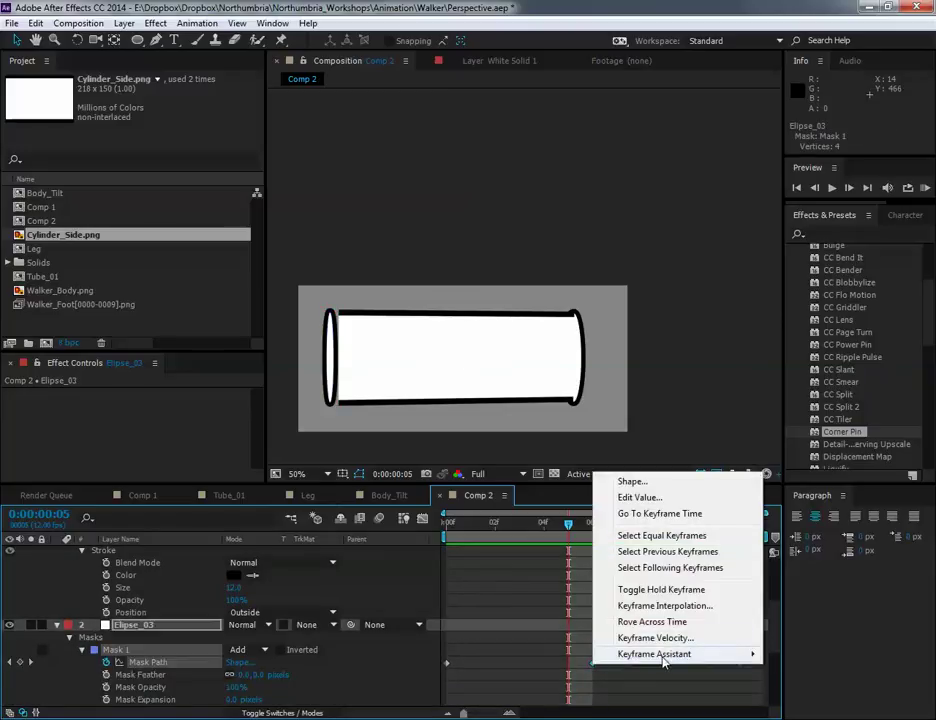
{"action": "mouse_move", "coordinate": [662, 655]}
{"action": "left_click", "coordinate": [397, 558]}
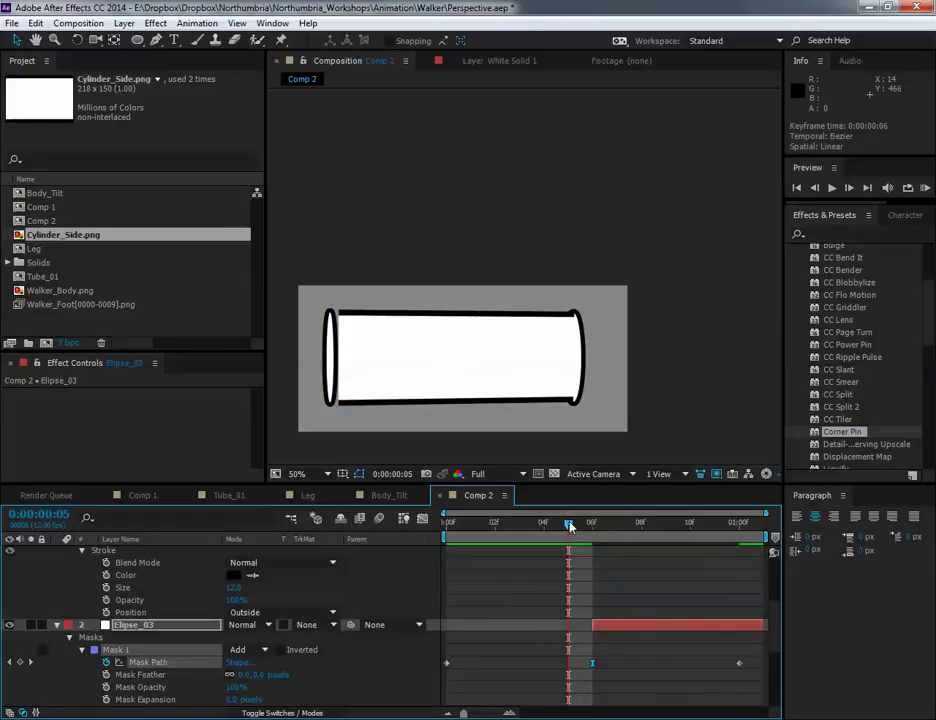
Return to frame 0 and collapse the properties of Elipse_02, Elipse_03 and Cylinder_Side.png.
{"action": "left_click_drag", "start_coordinate": [570, 527], "coordinate": [445, 527]}
{"action": "scroll", "coordinate": [93, 610], "scroll_direction": "up", "scroll_amount": 2}
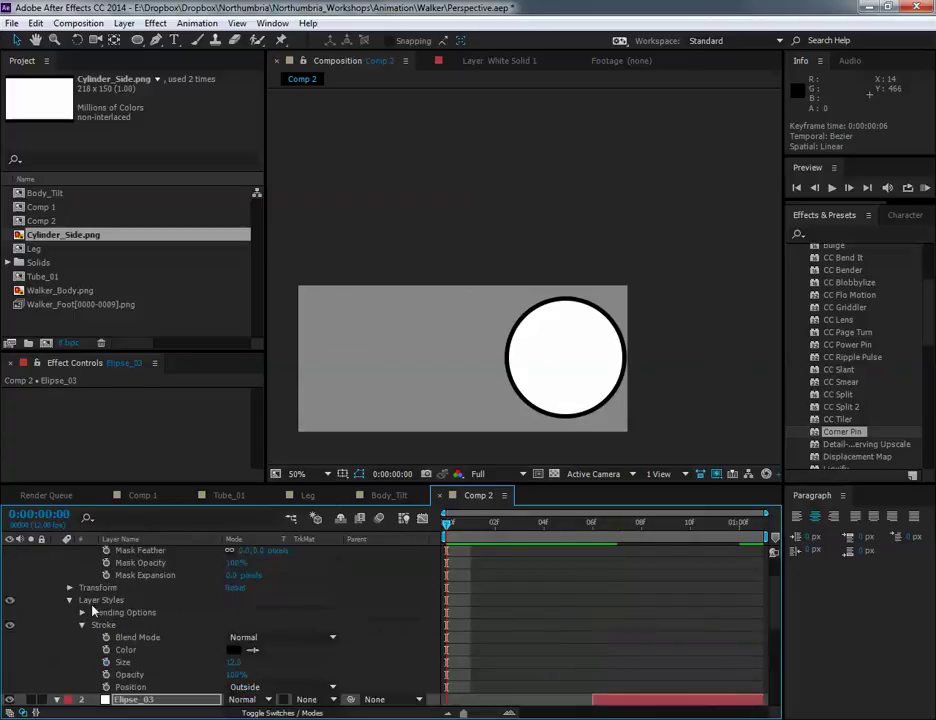
{"action": "scroll", "coordinate": [93, 610], "scroll_direction": "up", "scroll_amount": 2}
{"action": "left_click", "coordinate": [57, 552]}
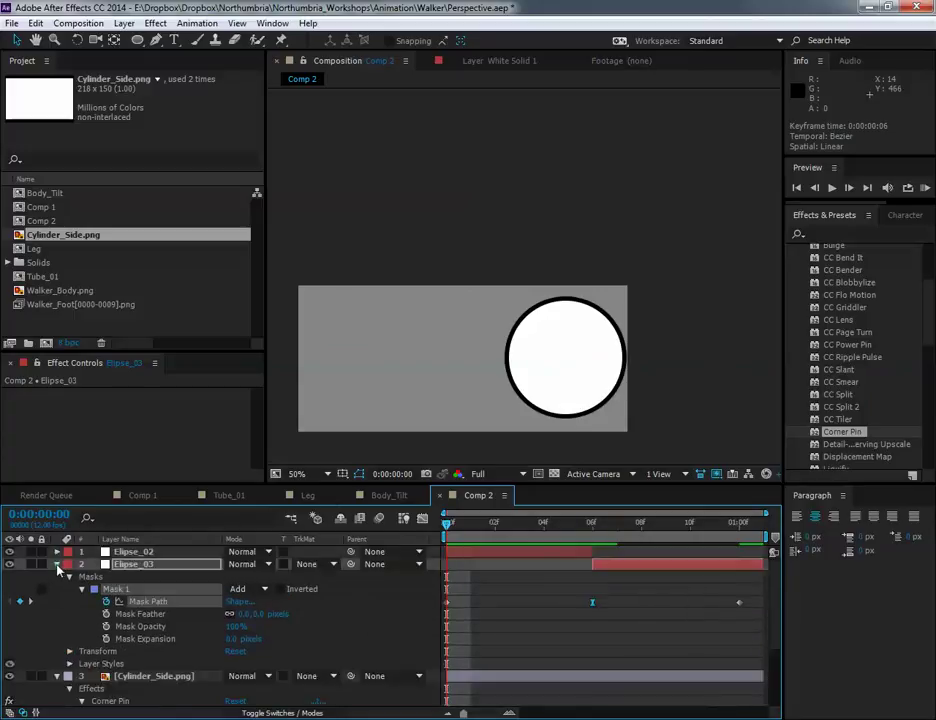
{"action": "left_click", "coordinate": [57, 564]}
{"action": "left_click", "coordinate": [57, 577]}
Apply Easy Ease to Elipse_01's Mask Path keyframe at frame 6 and scrub to frame 11 to check the motion.
{"action": "left_click", "coordinate": [135, 589]}
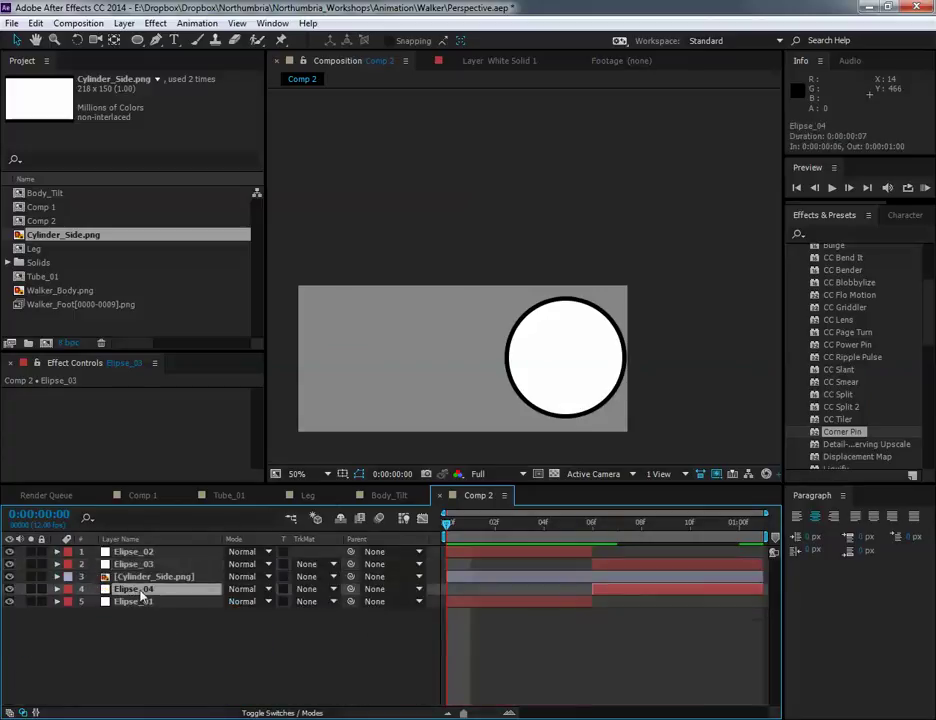
{"action": "left_click", "coordinate": [133, 601], "text": "shift"}
{"action": "left_click", "coordinate": [57, 601]}
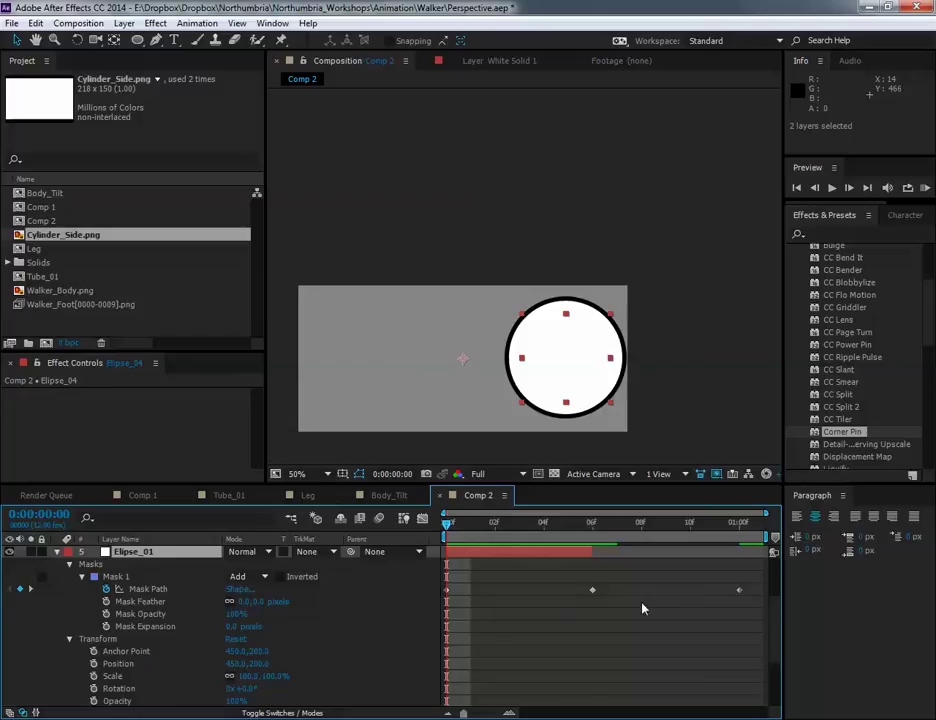
{"action": "left_click", "coordinate": [591, 588]}
{"action": "right_click", "coordinate": [595, 591]}
{"action": "mouse_move", "coordinate": [660, 581]}
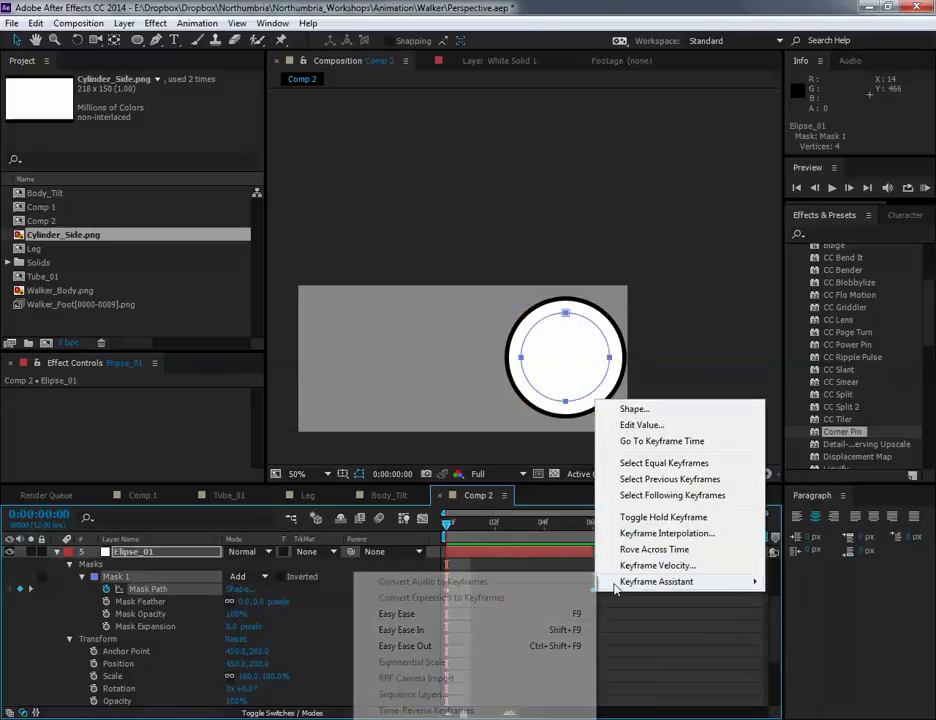
{"action": "left_click", "coordinate": [539, 614]}
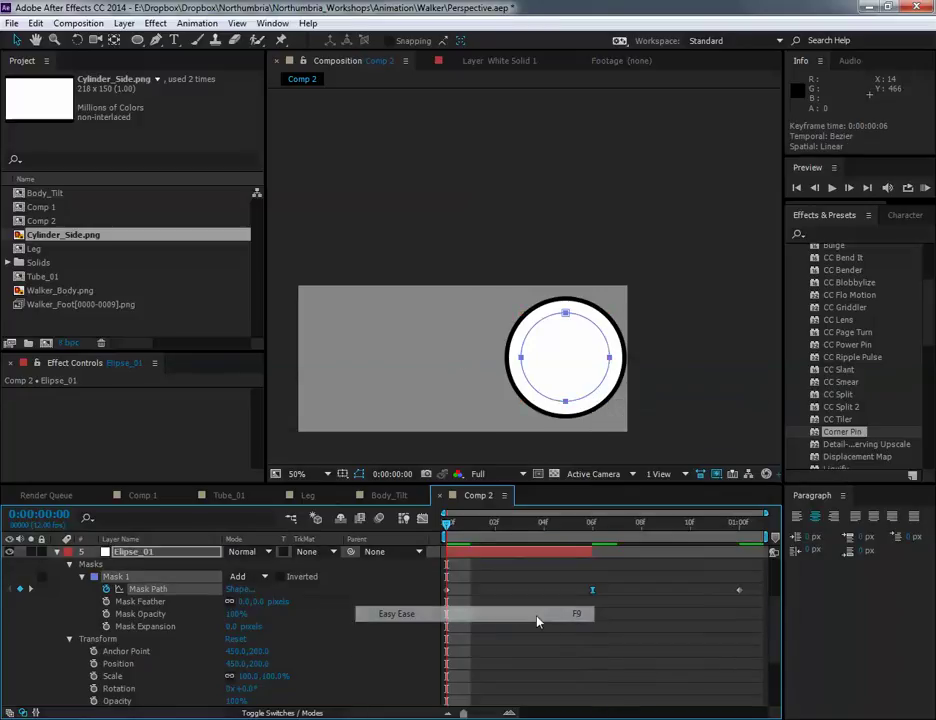
{"action": "left_click_drag", "start_coordinate": [489, 530], "coordinate": [705, 536]}
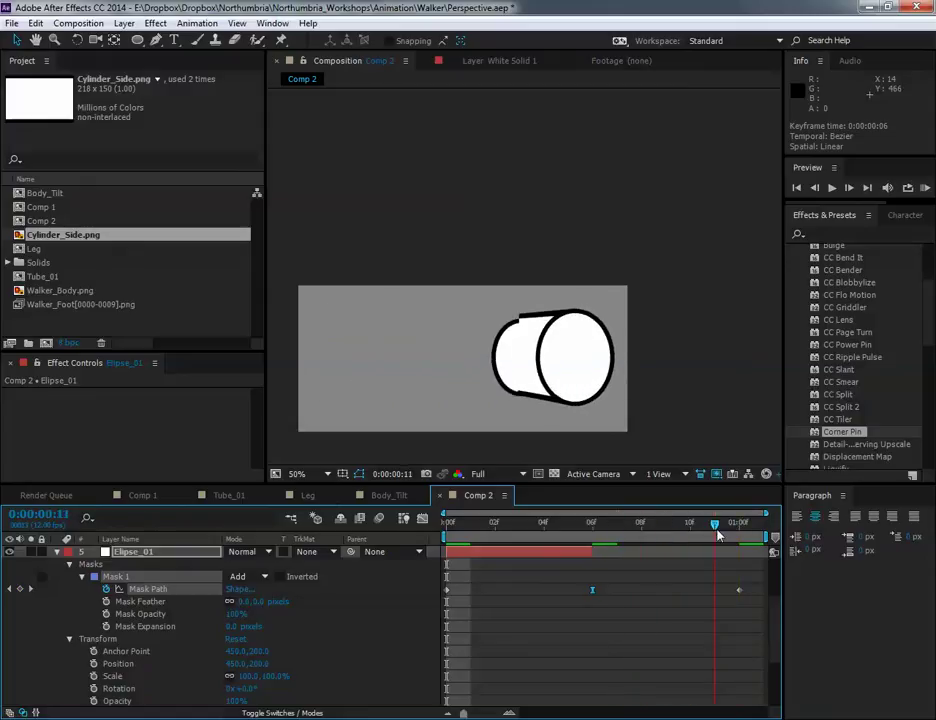
{"action": "scroll", "coordinate": [540, 563], "scroll_direction": "up", "scroll_amount": 3}
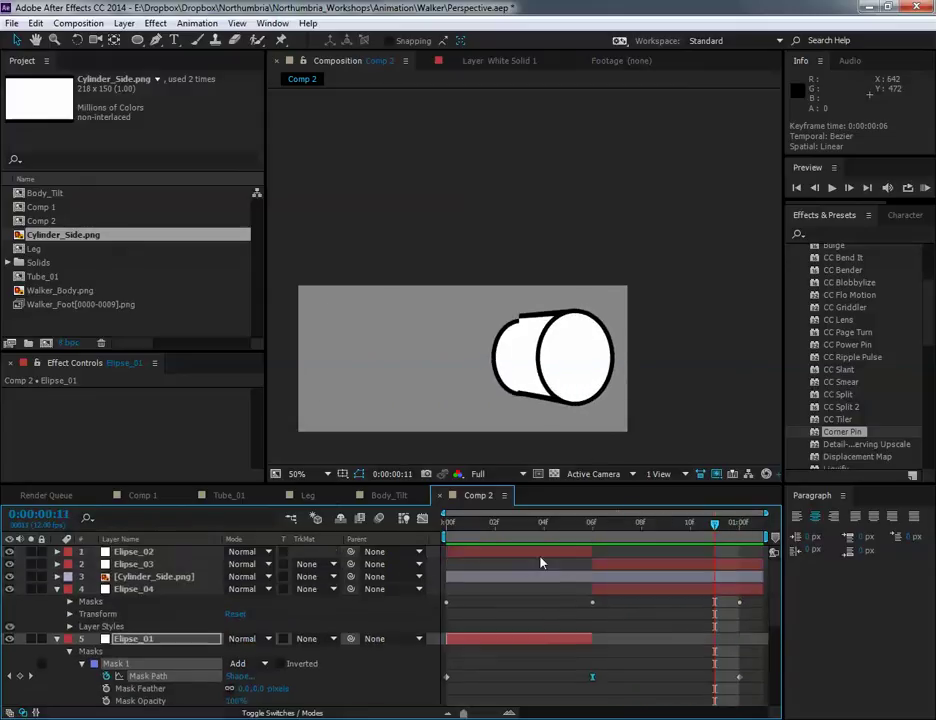
At frame 11, move Cylinder_Side.png's Upper Left corner pin to about 264, -35 so the side meets the rear ellipse's top edge.
{"action": "left_click", "coordinate": [627, 577]}
{"action": "left_click", "coordinate": [57, 578]}
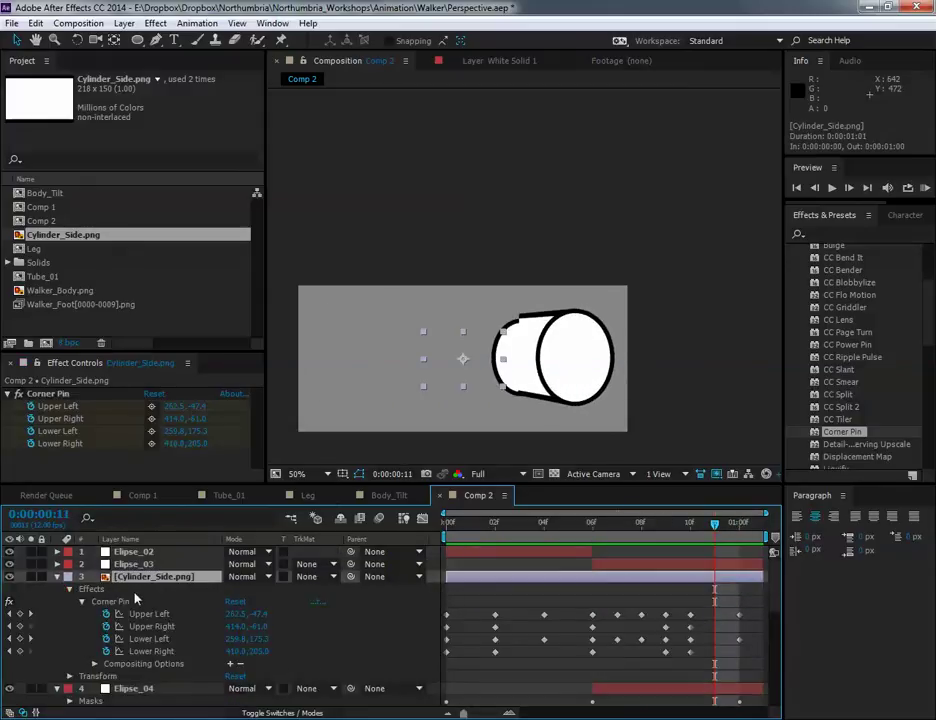
{"action": "left_click", "coordinate": [147, 615]}
{"action": "scroll", "coordinate": [506, 363], "scroll_direction": "up", "scroll_amount": 2}
{"action": "key", "text": "space"}
{"action": "left_click_drag", "start_coordinate": [575, 318], "coordinate": [485, 279]}
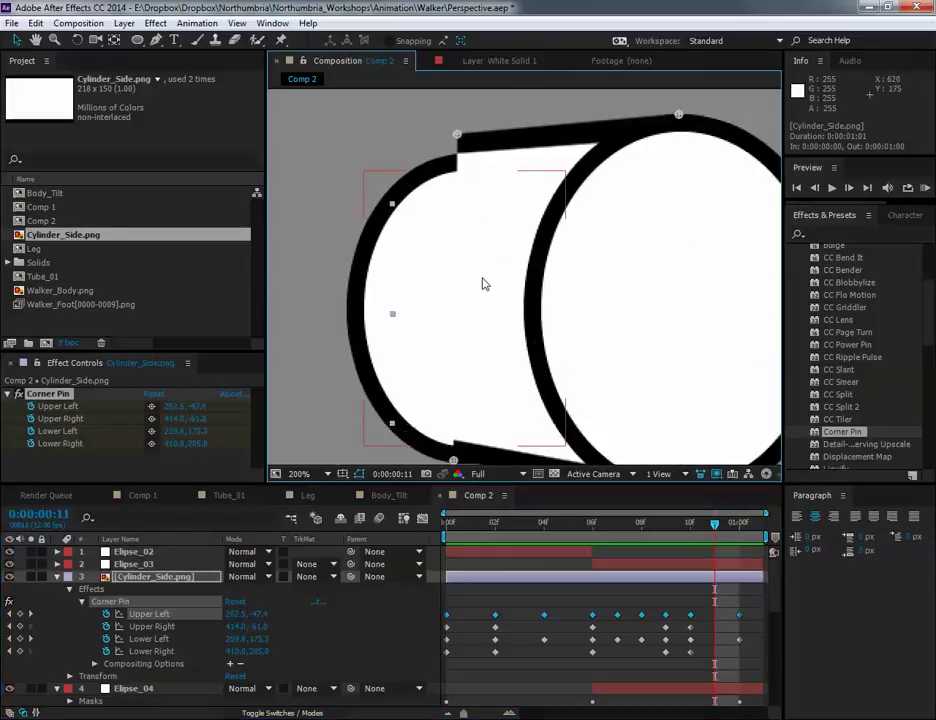
{"action": "left_click_drag", "start_coordinate": [458, 137], "coordinate": [458, 158]}
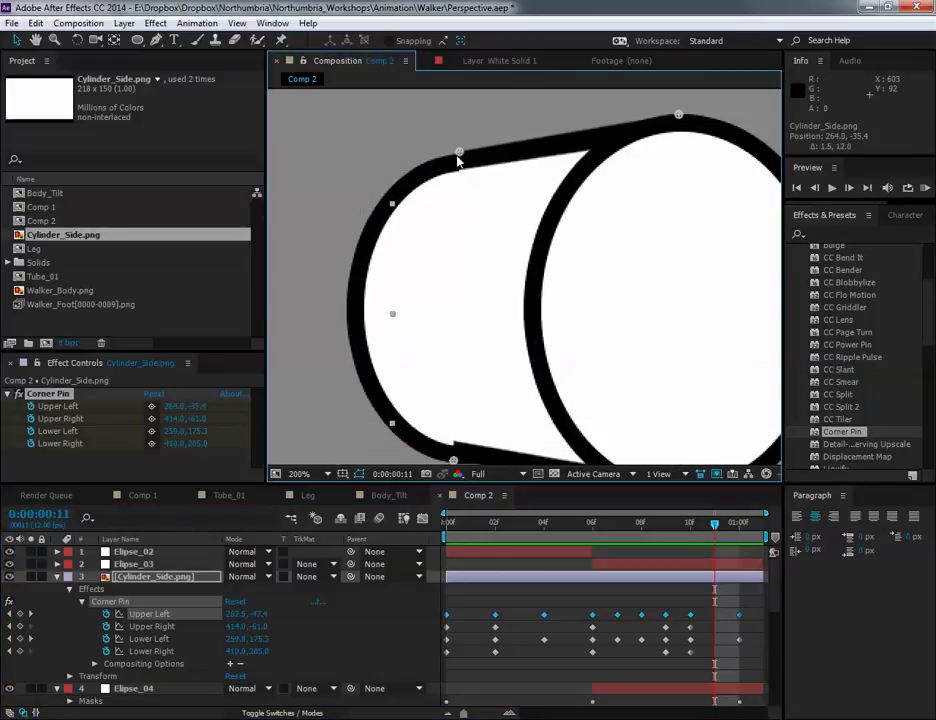
At frame 11, move the Lower Left corner pin to about 261, 178 so it meets the rear ellipse's bottom edge.
{"action": "key", "text": "space"}
{"action": "left_click_drag", "start_coordinate": [482, 270], "coordinate": [466, 190]}
{"action": "left_click_drag", "start_coordinate": [439, 380], "coordinate": [439, 386]}
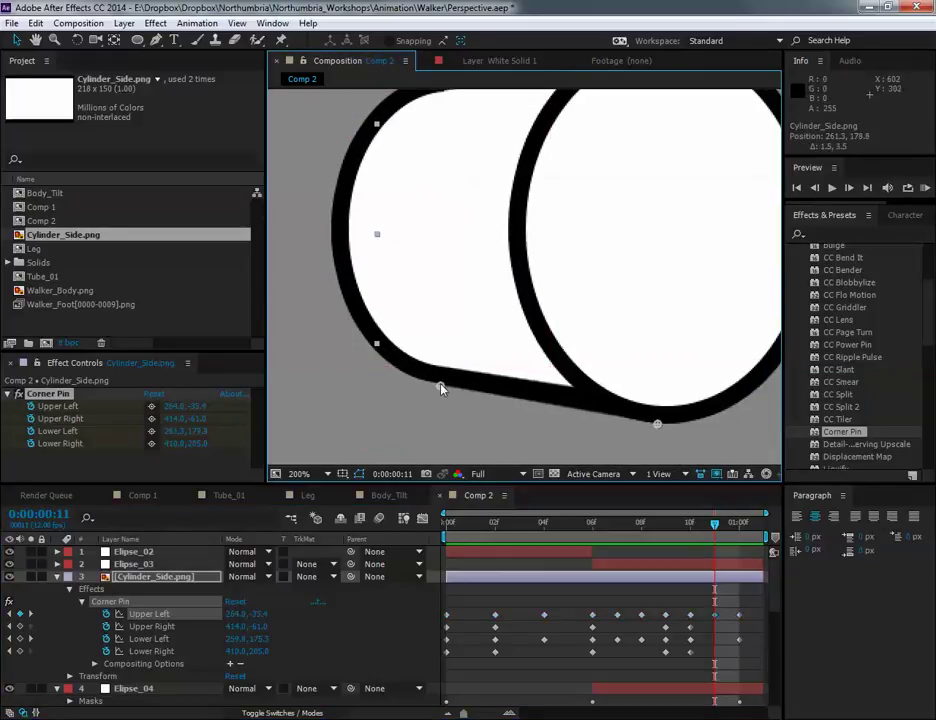
At frame 5, shift the Upper Left and Lower Left corner pins about 20 px outward onto the narrow front ellipse's top and bottom points.
{"action": "scroll", "coordinate": [439, 386], "scroll_direction": "down", "scroll_amount": 2}
{"action": "left_click_drag", "start_coordinate": [714, 530], "coordinate": [562, 533]}
{"action": "scroll", "coordinate": [349, 334], "scroll_direction": "up", "scroll_amount": 2}
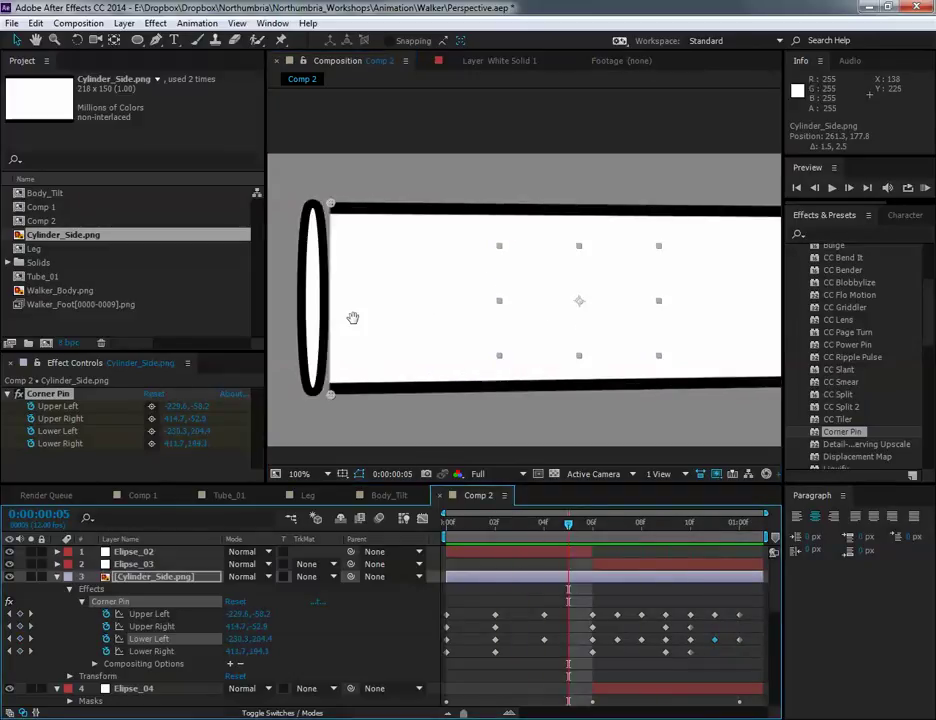
{"action": "left_click_drag", "start_coordinate": [364, 205], "coordinate": [346, 205]}
{"action": "left_click_drag", "start_coordinate": [361, 394], "coordinate": [349, 393]}
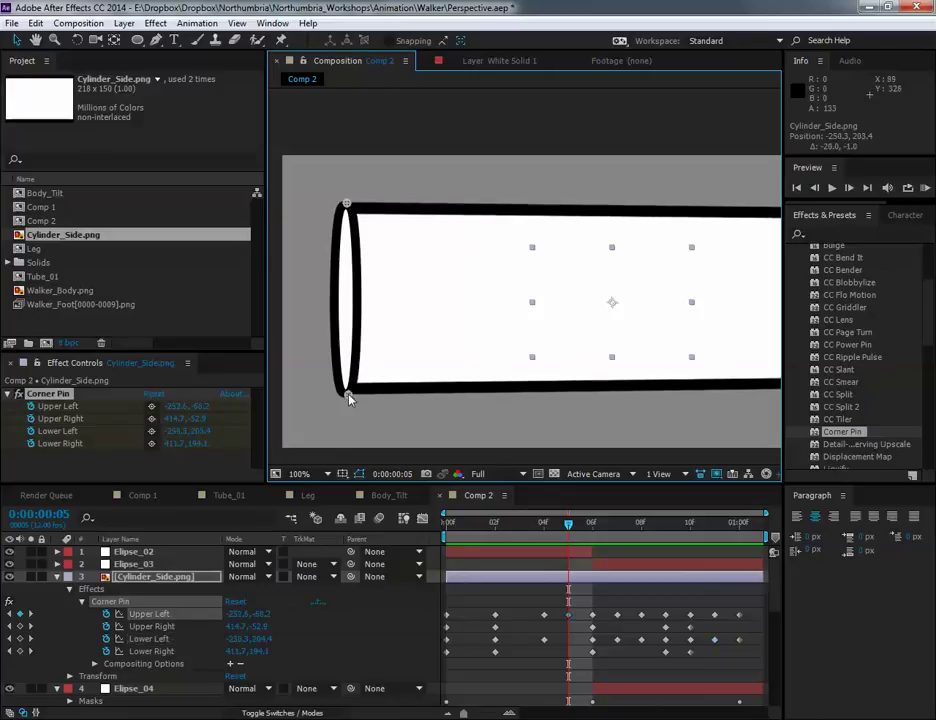
Preview the cylinder rotation and scrub to frame 2 to inspect the shape of the far-end ellipse.
{"action": "scroll", "coordinate": [520, 366], "scroll_direction": "down", "scroll_amount": 2}
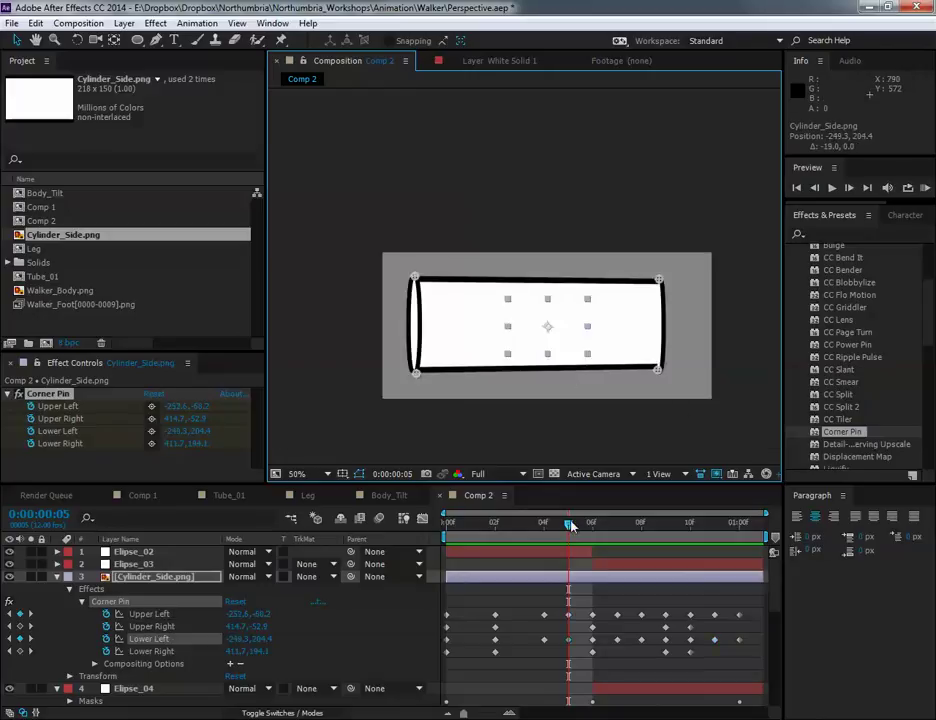
{"action": "left_click_drag", "start_coordinate": [570, 527], "coordinate": [545, 522]}
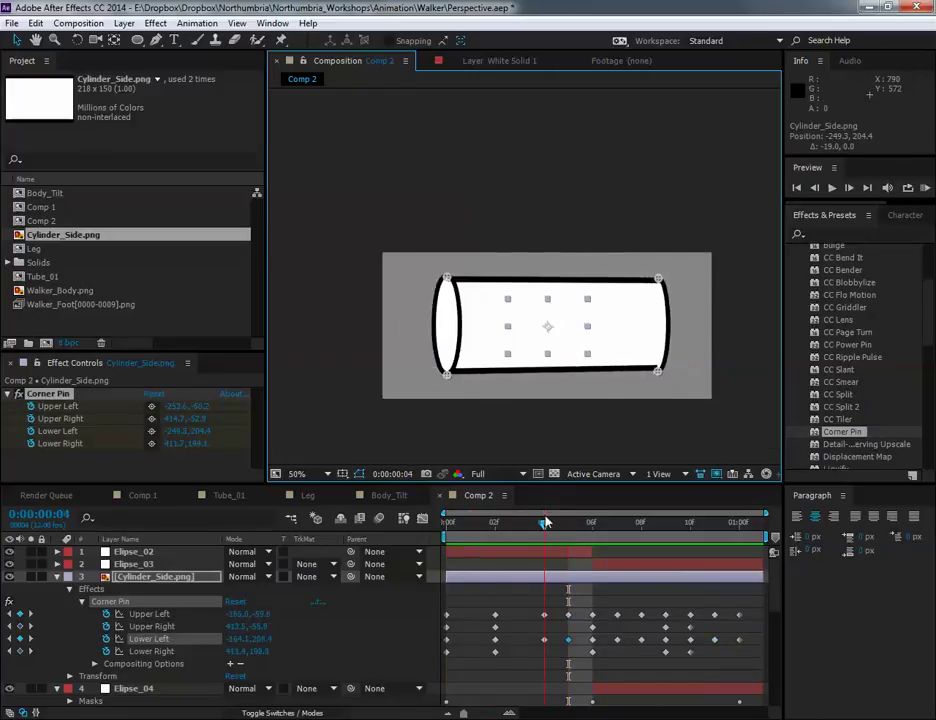
{"action": "left_click", "coordinate": [575, 462]}
{"action": "key", "text": "space"}
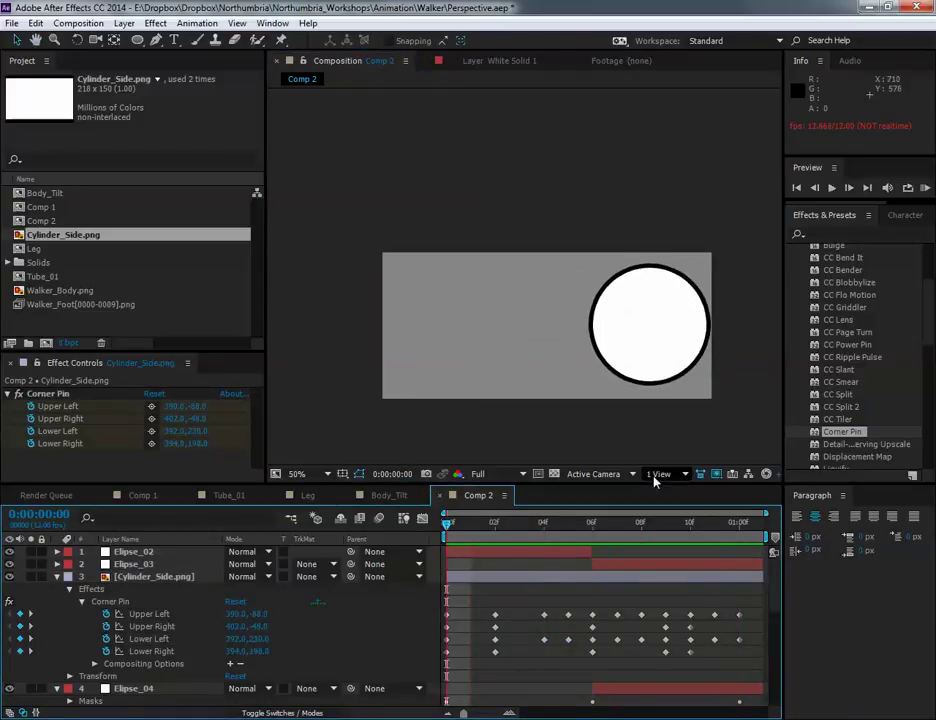
{"action": "left_click", "coordinate": [494, 526]}
{"action": "mouse_move", "coordinate": [494, 528]}
{"action": "left_mouse_down"}
{"action": "mouse_move", "coordinate": [577, 524]}
{"action": "mouse_move", "coordinate": [402, 524]}
{"action": "mouse_move", "coordinate": [498, 524]}
{"action": "left_mouse_up"}
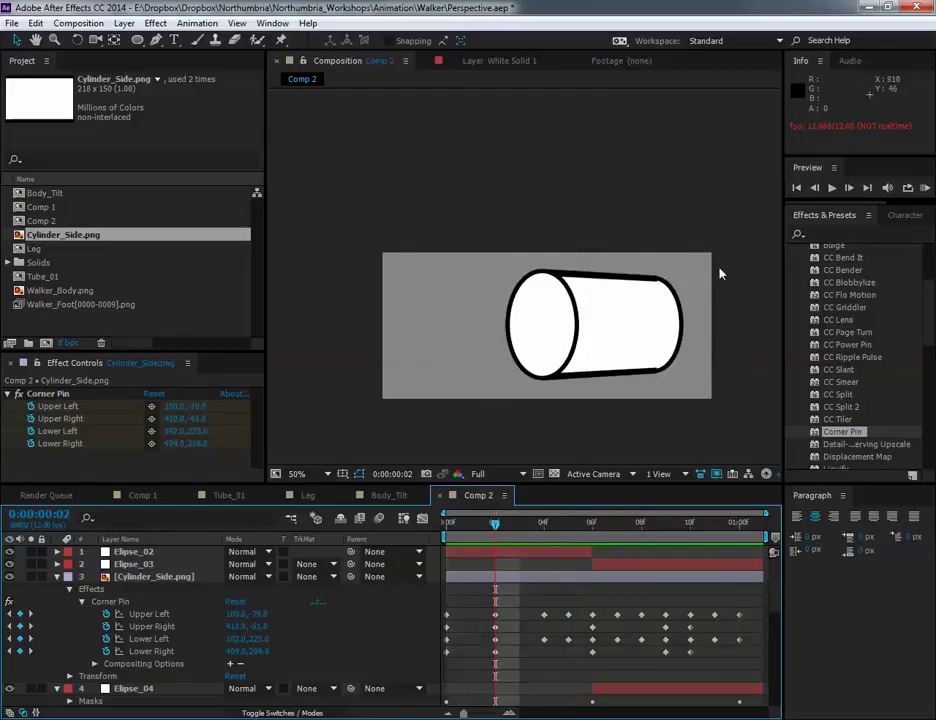
At frame 3, widen Elipse_01's mask to about 176% of its width, keeping its height at 100%.
{"action": "left_click", "coordinate": [683, 315]}
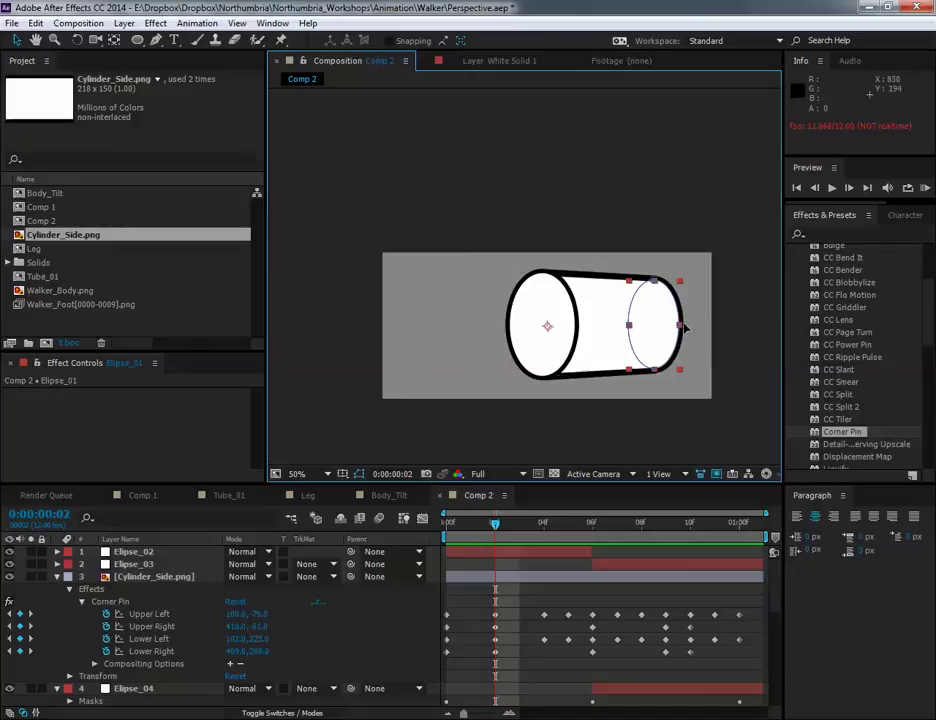
{"action": "left_click", "coordinate": [681, 325]}
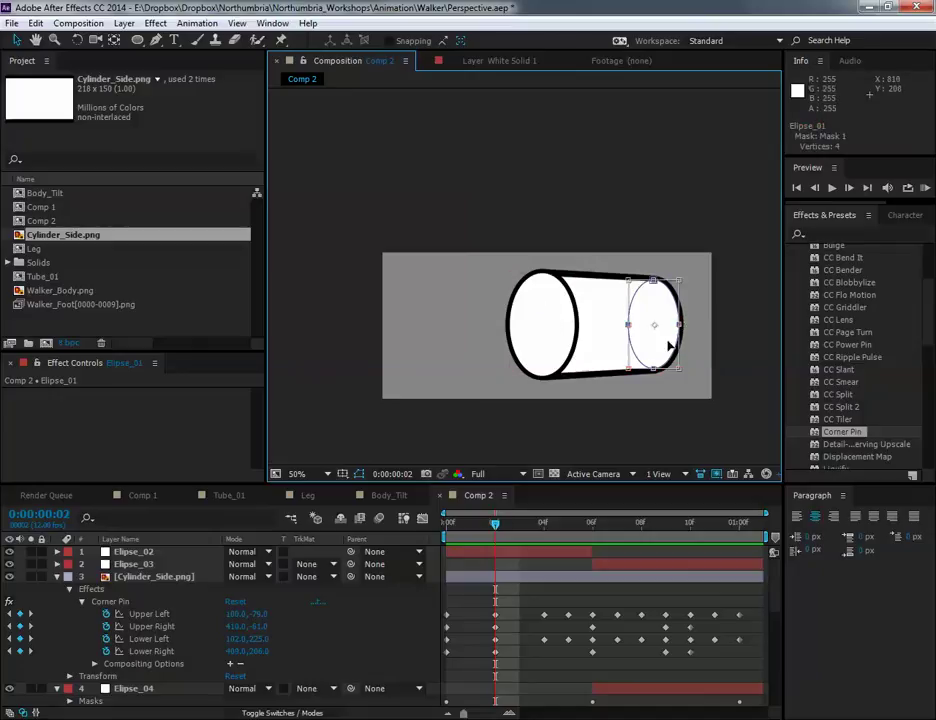
{"action": "left_click", "coordinate": [519, 524]}
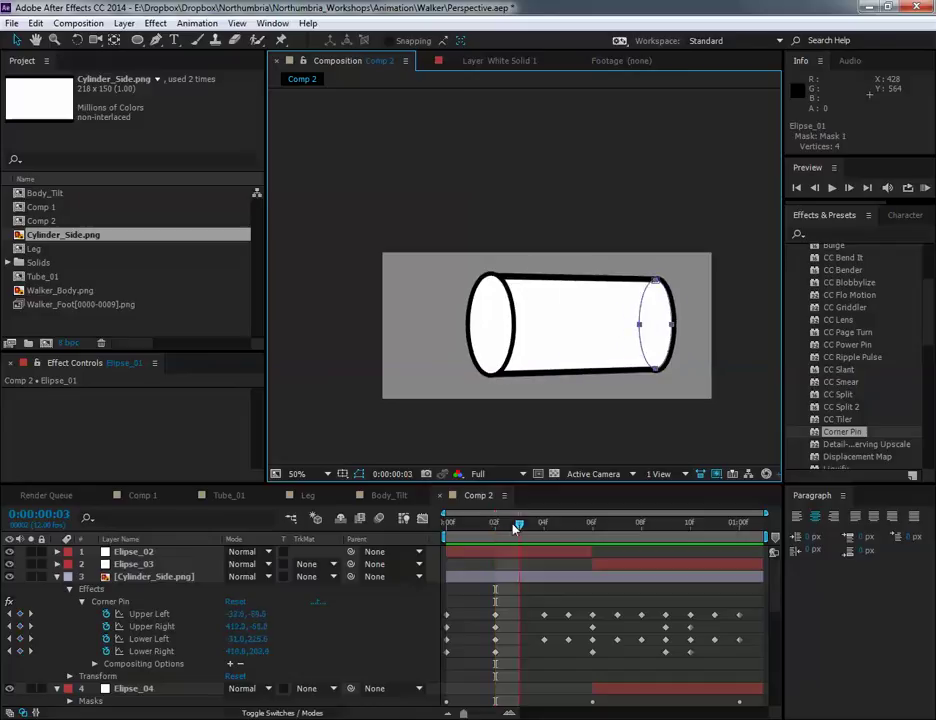
{"action": "double_click", "coordinate": [672, 325]}
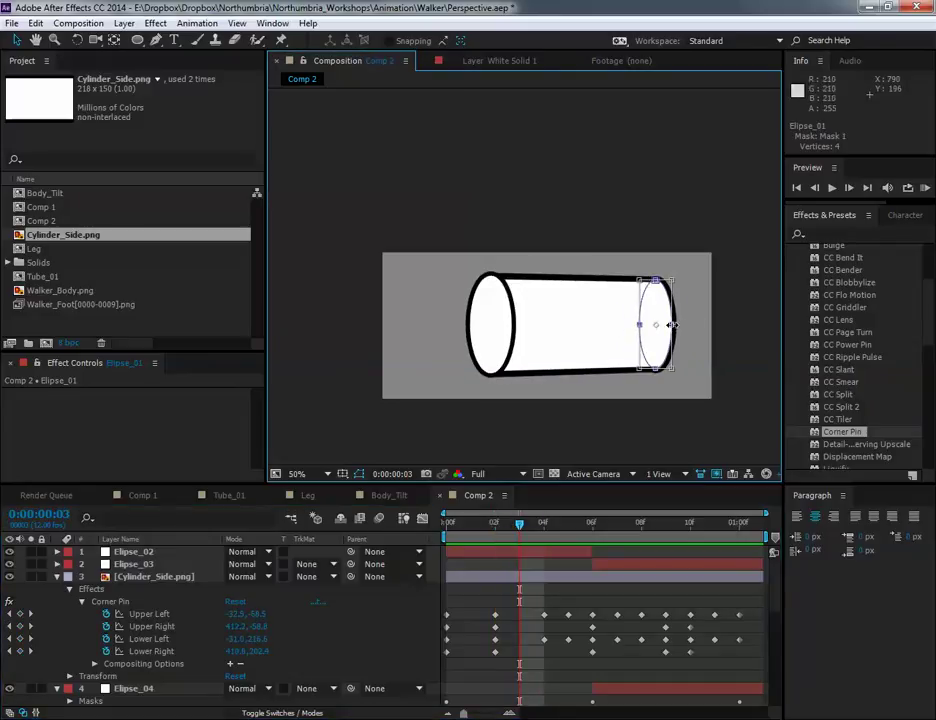
{"action": "left_click_drag", "start_coordinate": [672, 324], "coordinate": [686, 325]}
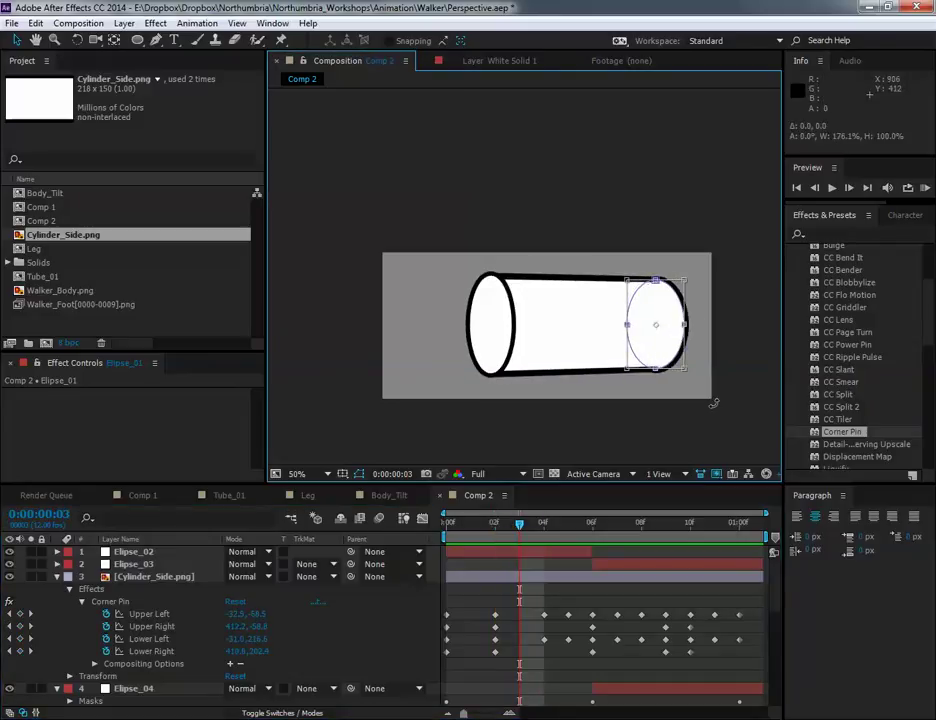
At frame 10, widen Elipse_03's mask to about 117% of its width without changing its height.
{"action": "left_click_drag", "start_coordinate": [520, 539], "coordinate": [690, 541]}
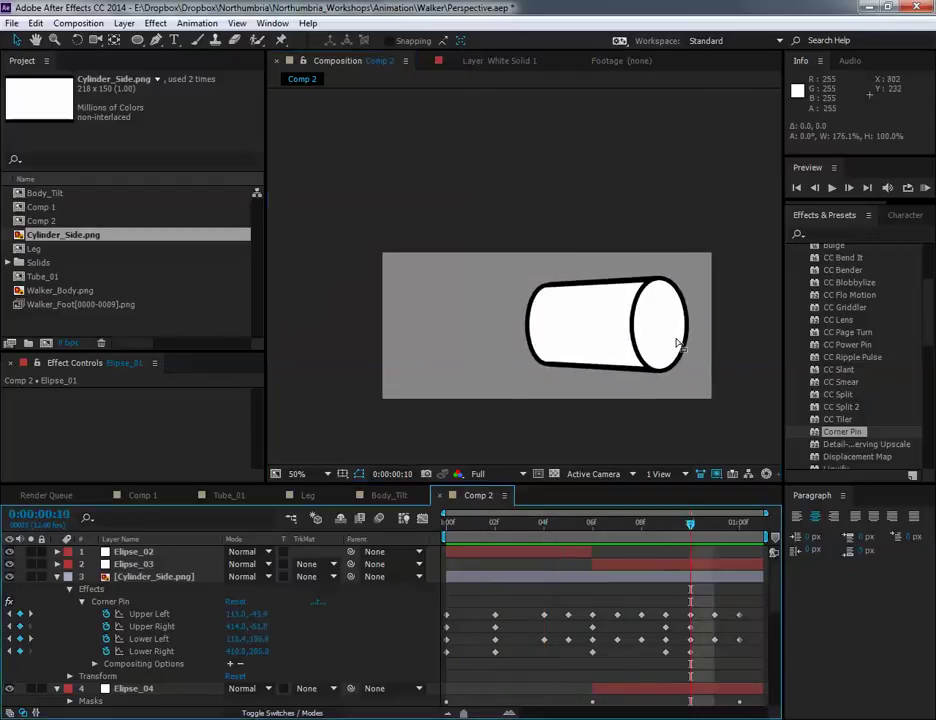
{"action": "left_click", "coordinate": [665, 565]}
{"action": "double_click", "coordinate": [636, 326]}
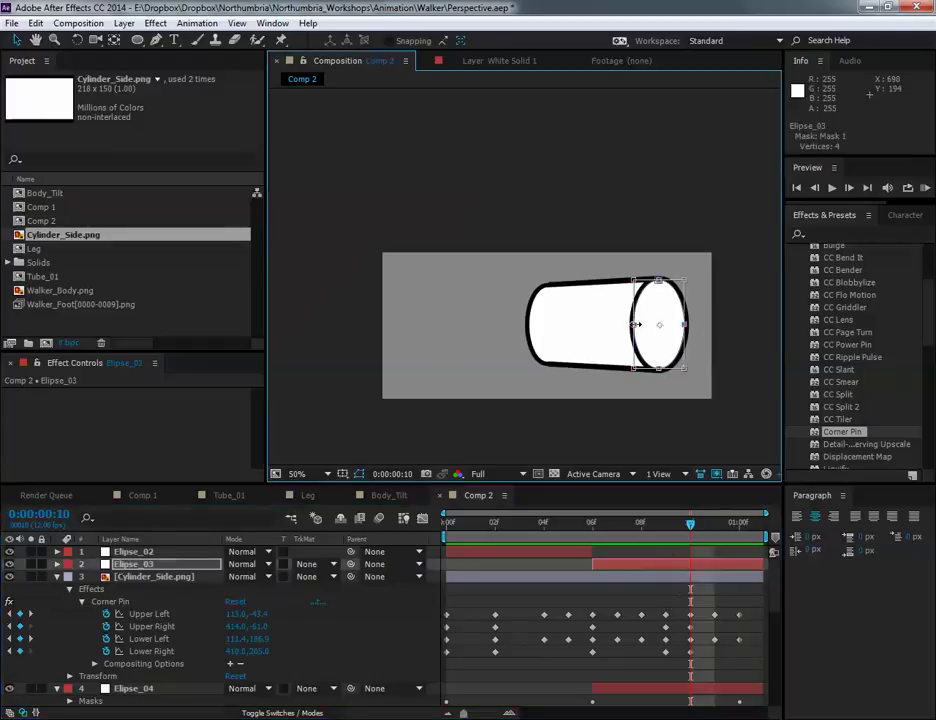
{"action": "left_click_drag", "start_coordinate": [634, 324], "coordinate": [627, 324]}
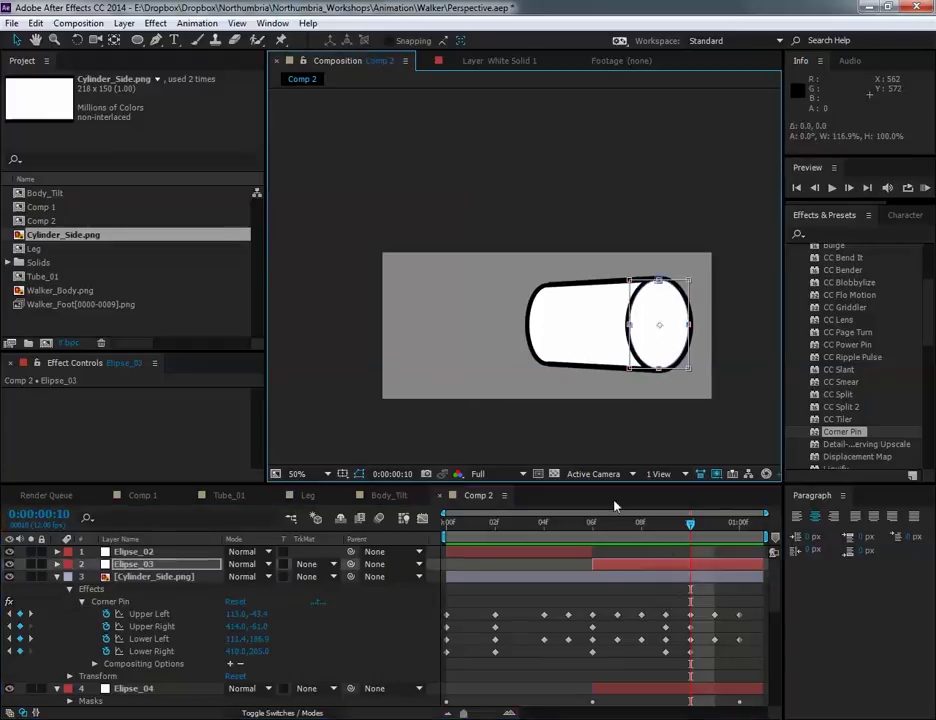
At frame 10, widen Elipse_04's mask to about 152% of its width without changing its height.
{"action": "left_click", "coordinate": [676, 687]}
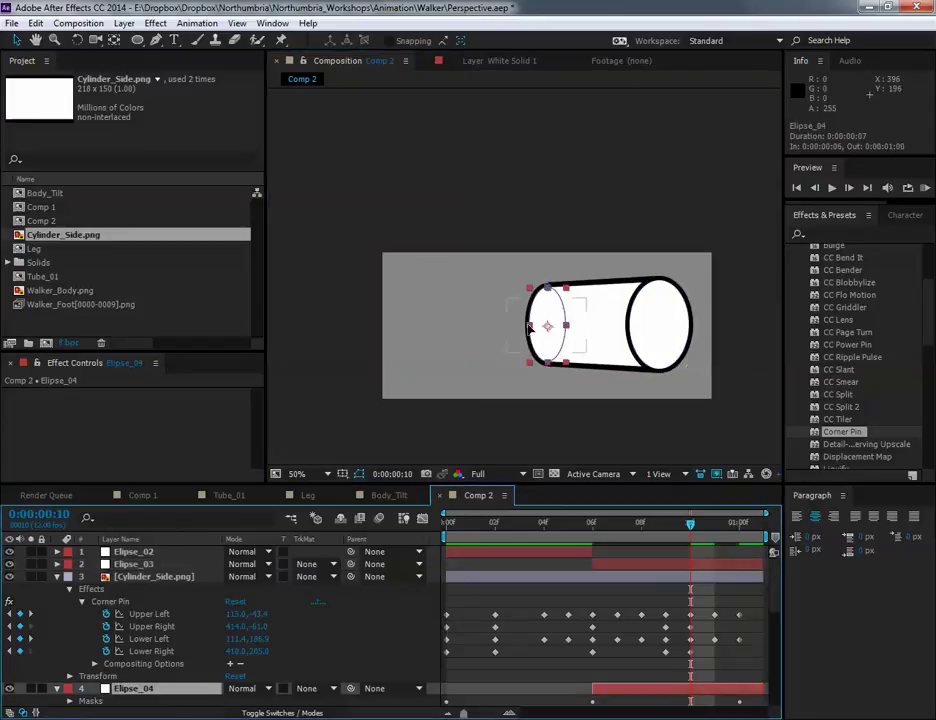
{"action": "double_click", "coordinate": [530, 326]}
{"action": "left_click_drag", "start_coordinate": [519, 328], "coordinate": [520, 329]}
At frame 6, move Cylinder_Side.png's Upper Right corner pin to about x 418 and Lower Right to 415, 202, covering the narrow ellipse's ends.
{"action": "left_click_drag", "start_coordinate": [700, 545], "coordinate": [592, 536]}
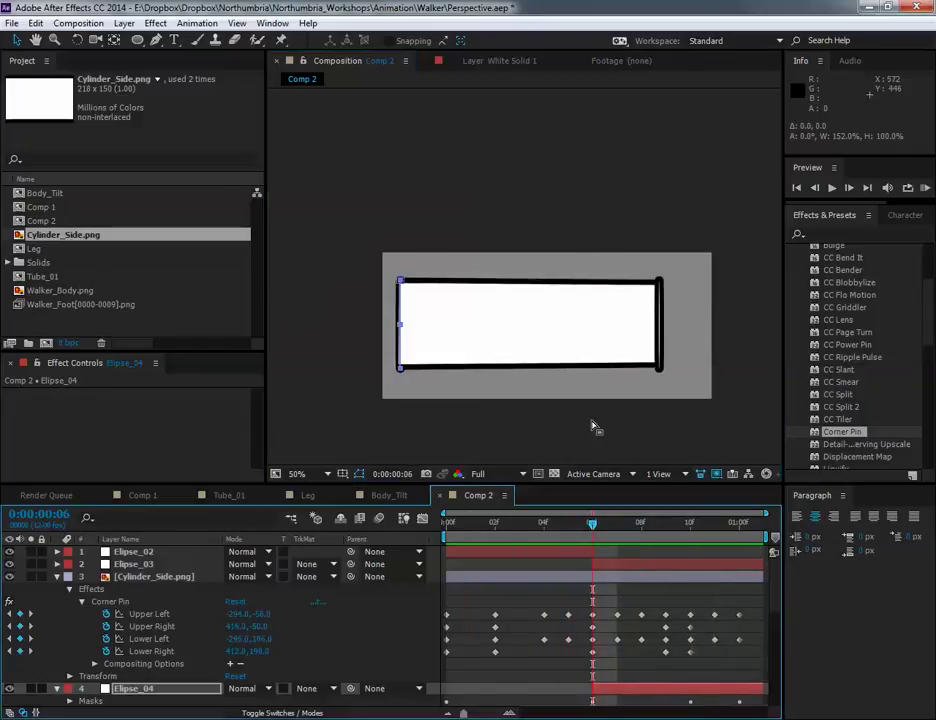
{"action": "left_click", "coordinate": [567, 576]}
{"action": "scroll", "coordinate": [689, 257], "scroll_direction": "up", "scroll_amount": 2}
{"action": "left_click_drag", "start_coordinate": [506, 357], "coordinate": [536, 343]}
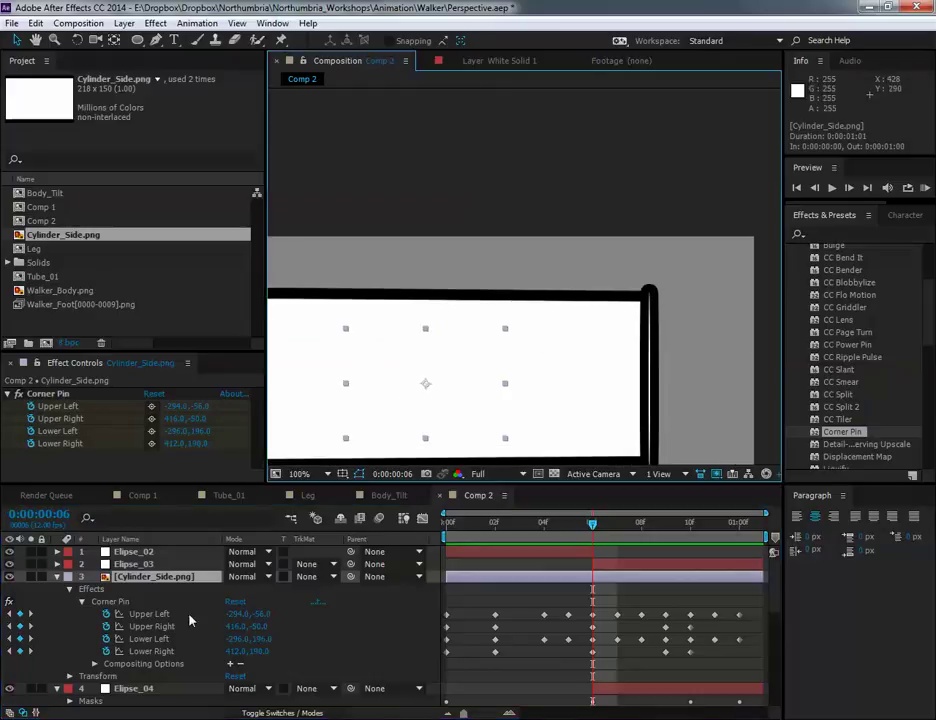
{"action": "left_click", "coordinate": [157, 614]}
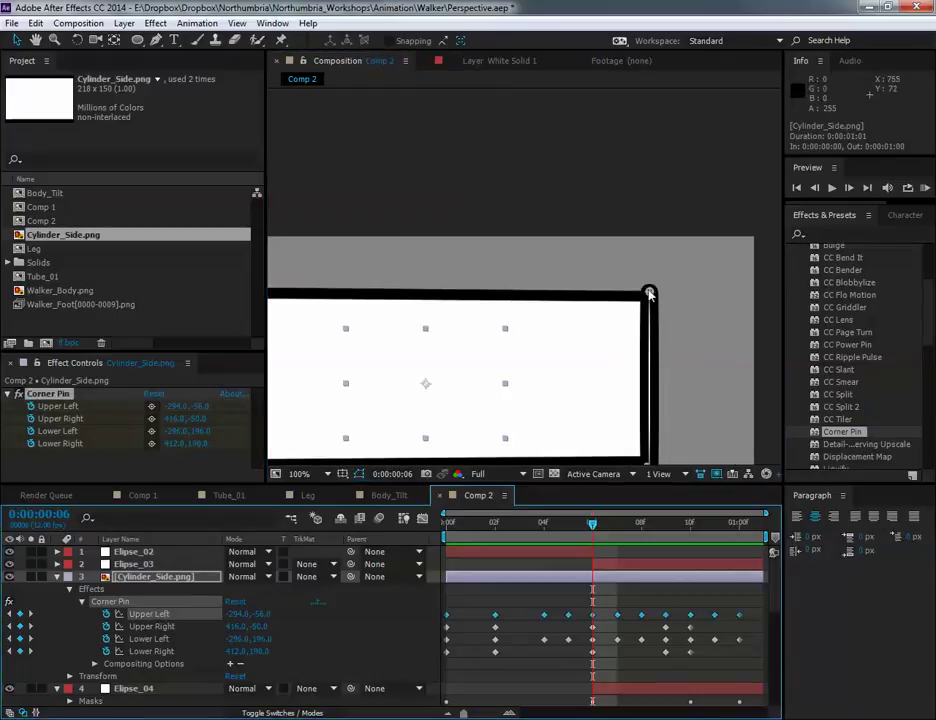
{"action": "left_click_drag", "start_coordinate": [650, 293], "coordinate": [655, 320]}
{"action": "scroll", "coordinate": [652, 293], "scroll_direction": "down", "scroll_amount": 3}
{"action": "scroll", "coordinate": [656, 322], "scroll_direction": "down", "scroll_amount": 1}
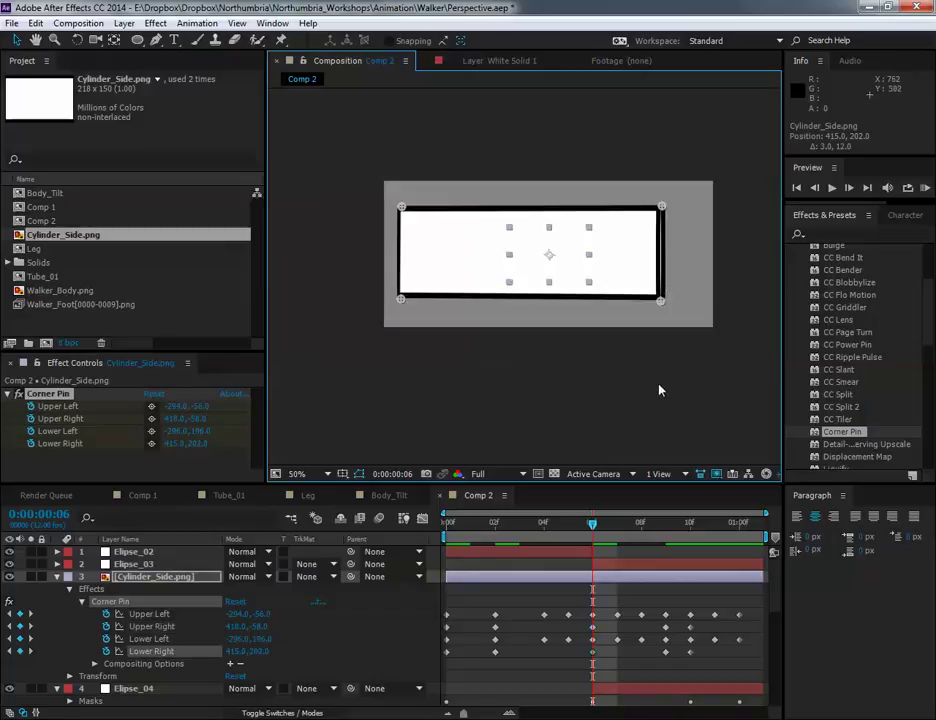
Scrub to the end of Comp 2, play back the adjusted rotation and return towards the start.
{"action": "left_click", "coordinate": [660, 385]}
{"action": "left_click_drag", "start_coordinate": [592, 523], "coordinate": [748, 530]}
{"action": "scroll", "coordinate": [628, 343], "scroll_direction": "down", "scroll_amount": 1}
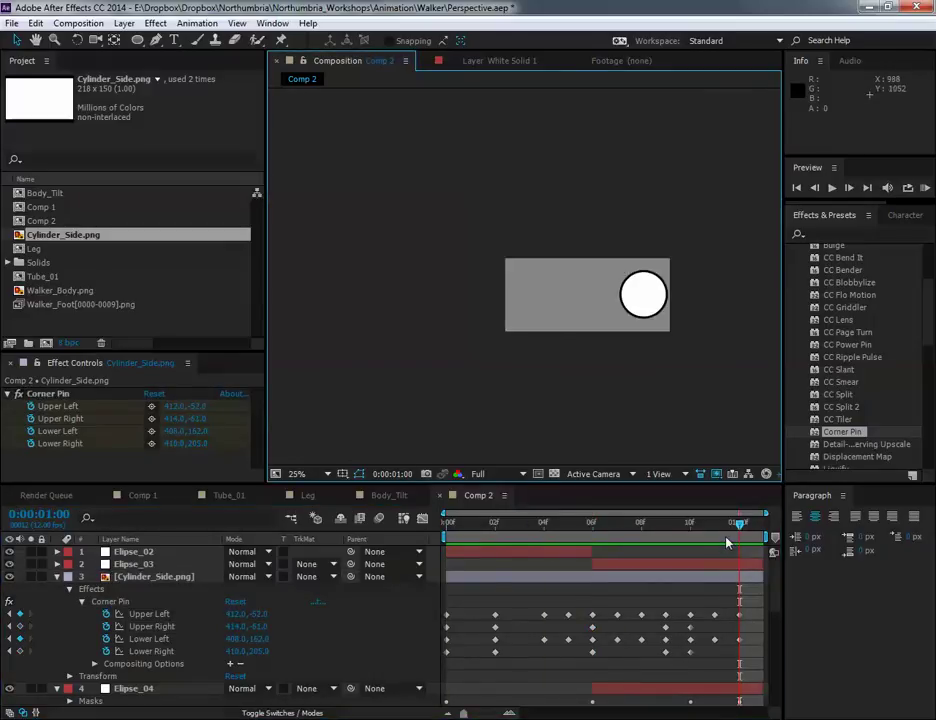
{"action": "key", "text": "space"}
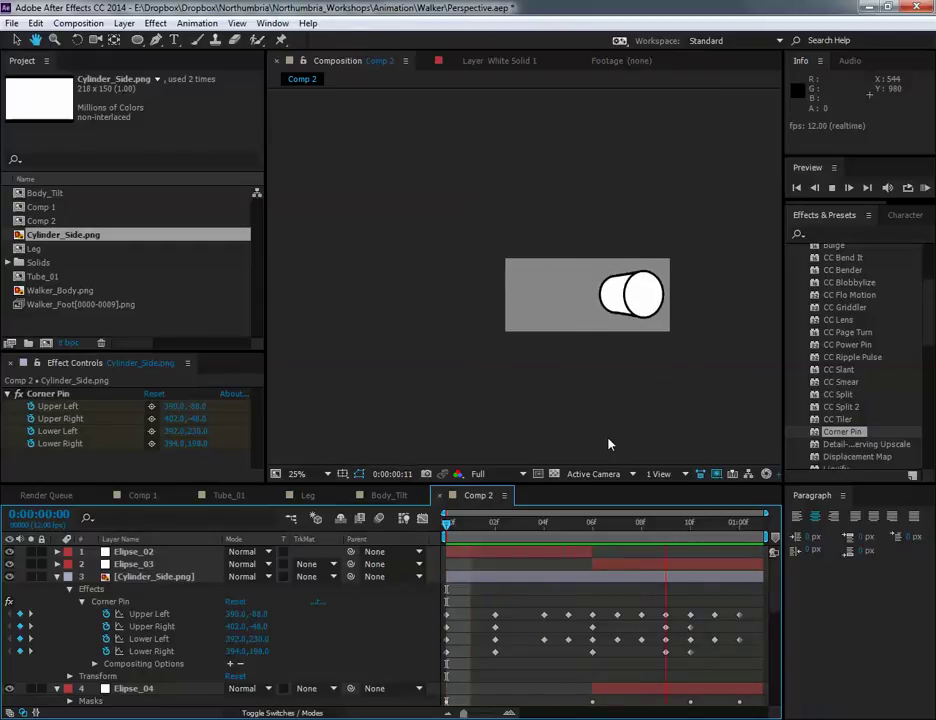
{"action": "key", "text": "space"}
{"action": "left_click_drag", "start_coordinate": [505, 524], "coordinate": [455, 522]}
Open the Tube_01 composition and scrub through its frames to review the finished tube rotation.
{"action": "left_click", "coordinate": [218, 498]}
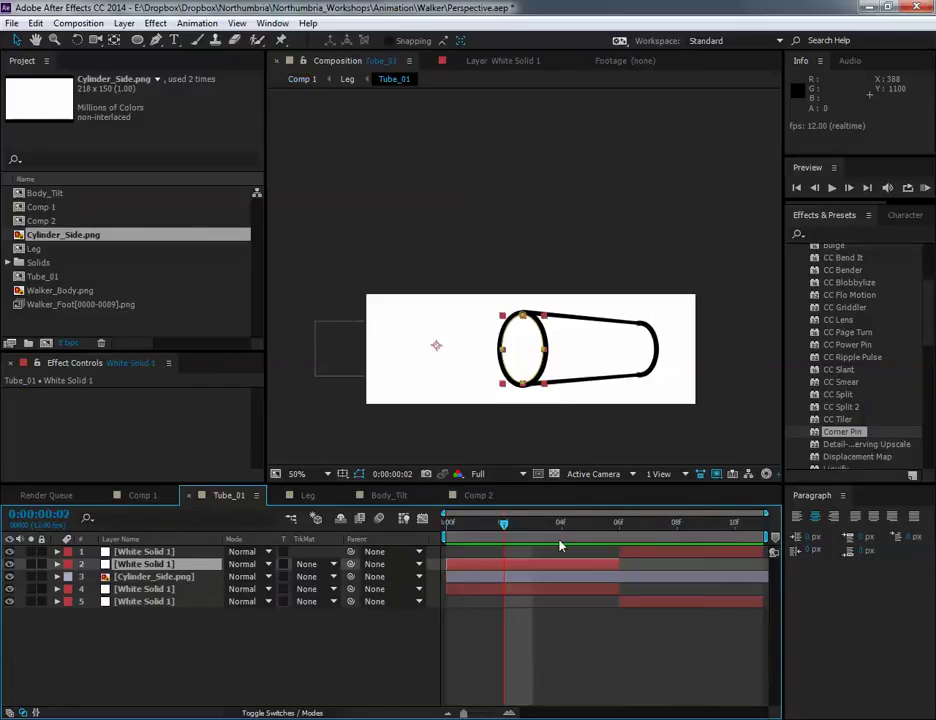
{"action": "left_click_drag", "start_coordinate": [518, 530], "coordinate": [580, 538]}
{"action": "left_click", "coordinate": [480, 527]}
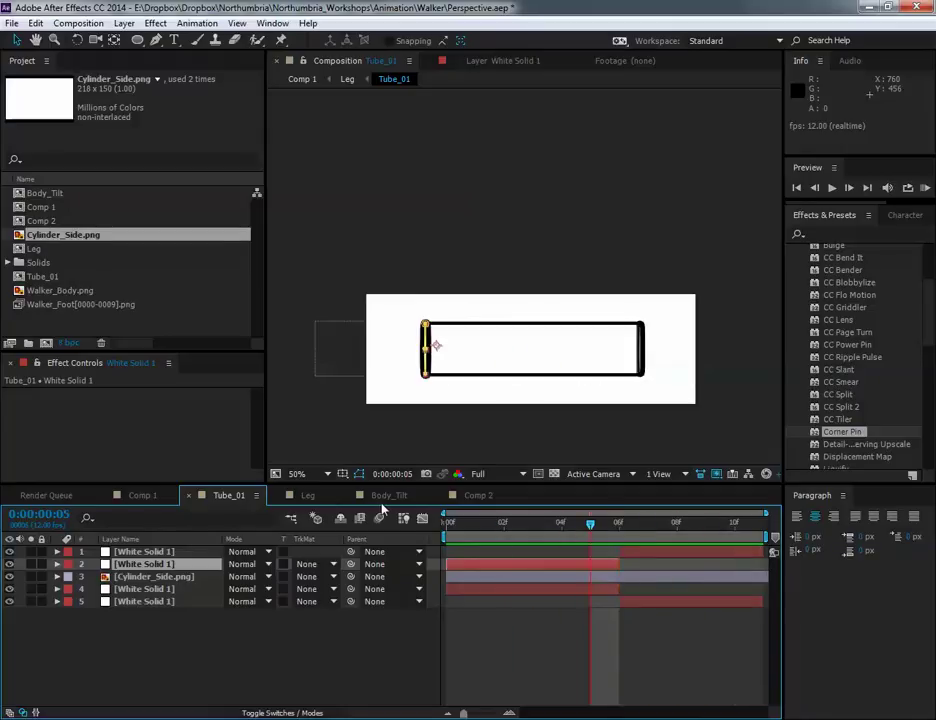
Switch to the Leg composition and examine the assembled leg closely at frame 5.
{"action": "left_click", "coordinate": [307, 495]}
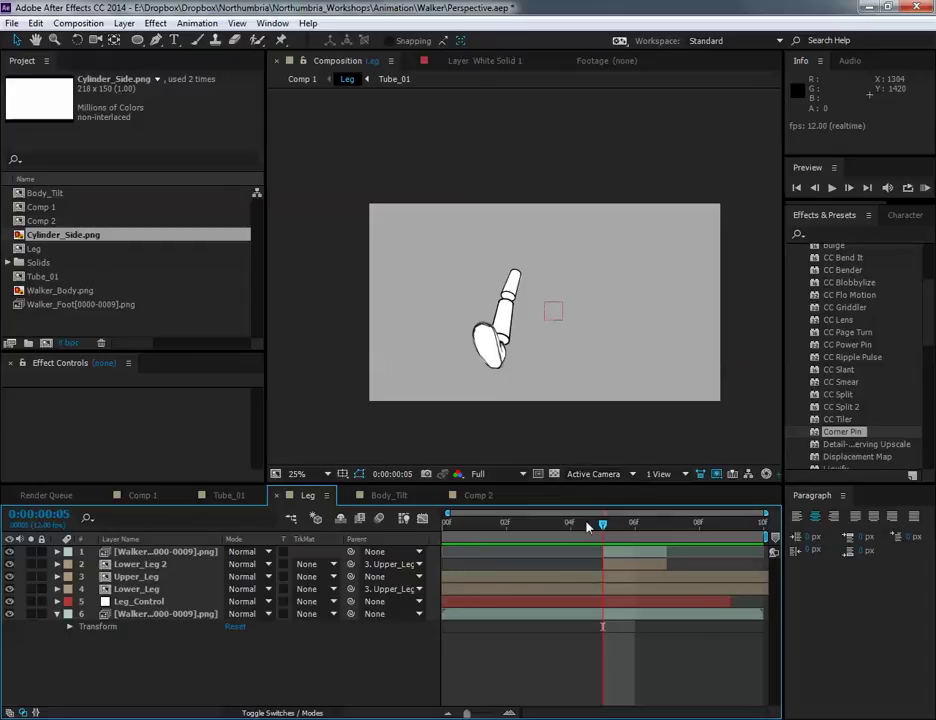
{"action": "mouse_move", "coordinate": [592, 524]}
{"action": "left_mouse_down"}
{"action": "mouse_move", "coordinate": [506, 538]}
{"action": "mouse_move", "coordinate": [602, 538]}
{"action": "left_mouse_up"}
{"action": "scroll", "coordinate": [533, 393], "scroll_direction": "up", "scroll_amount": 2}
{"action": "left_click_drag", "start_coordinate": [533, 393], "coordinate": [562, 422]}
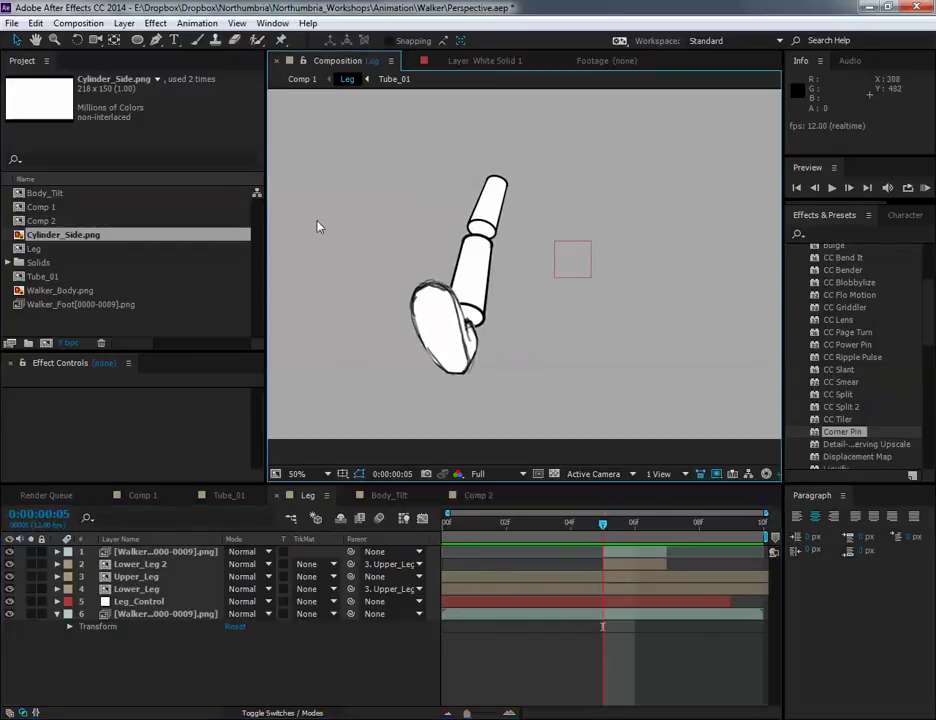
Add a new null object directly above Leg_Control in the Leg composition and rename it Test.
{"action": "left_click", "coordinate": [128, 603]}
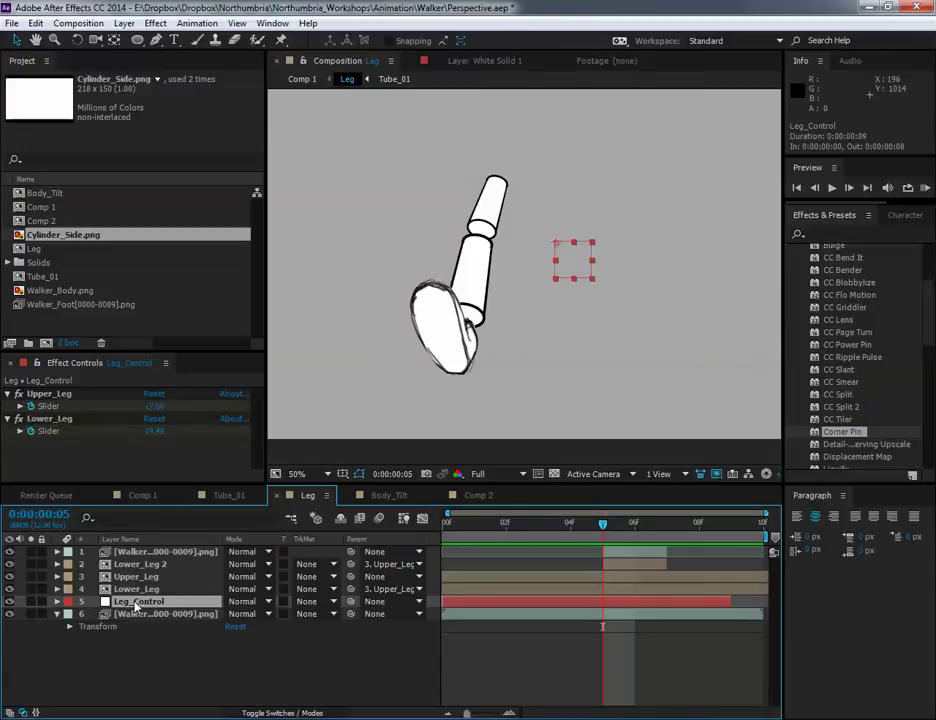
{"action": "left_click", "coordinate": [124, 23]}
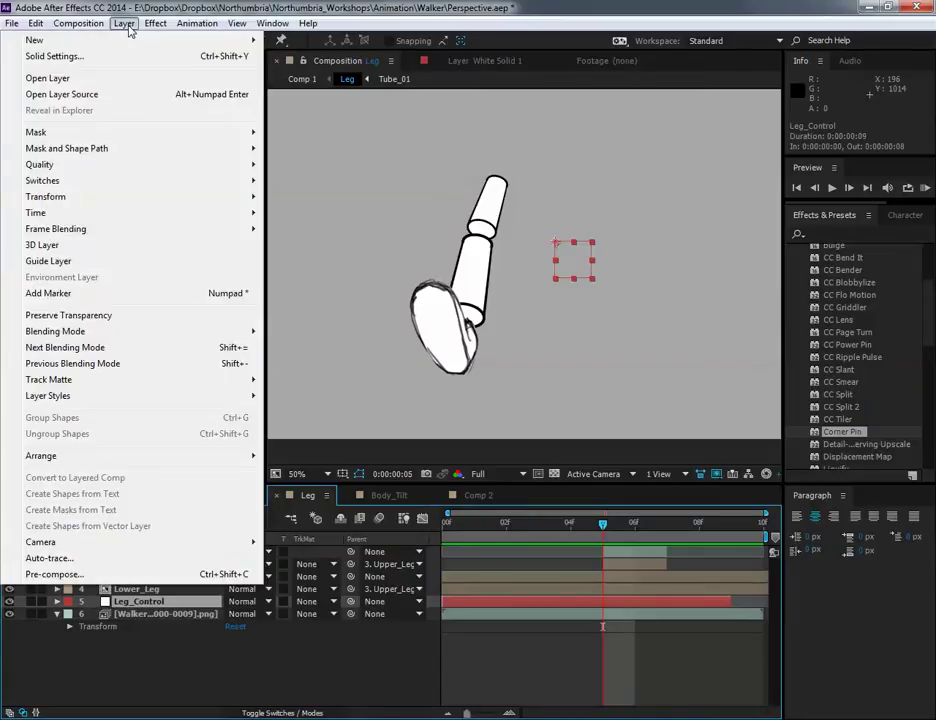
{"action": "mouse_move", "coordinate": [130, 39]}
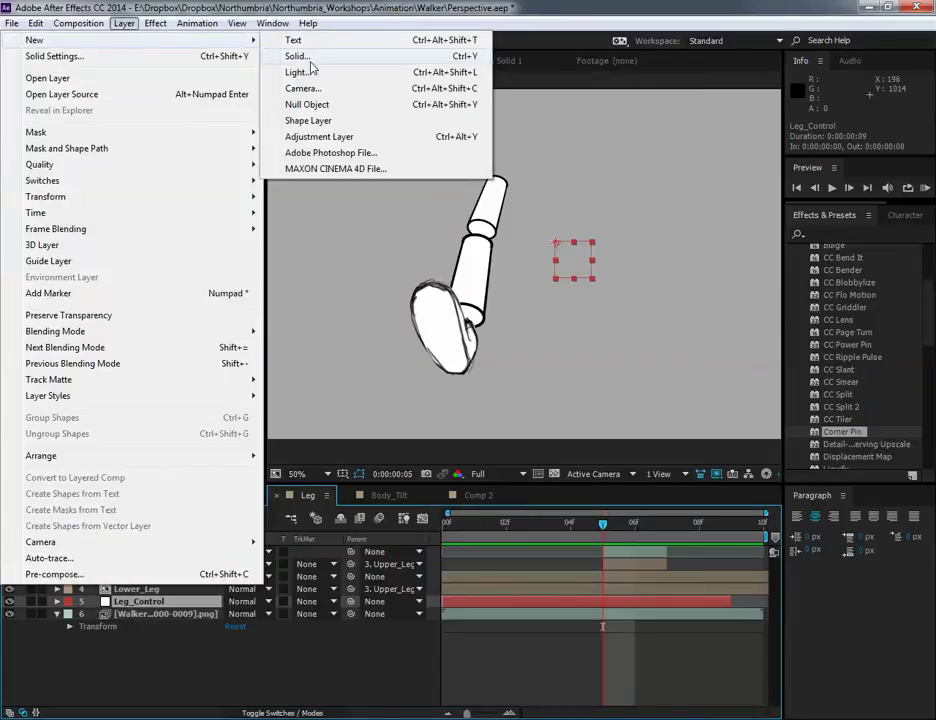
{"action": "left_click", "coordinate": [312, 105]}
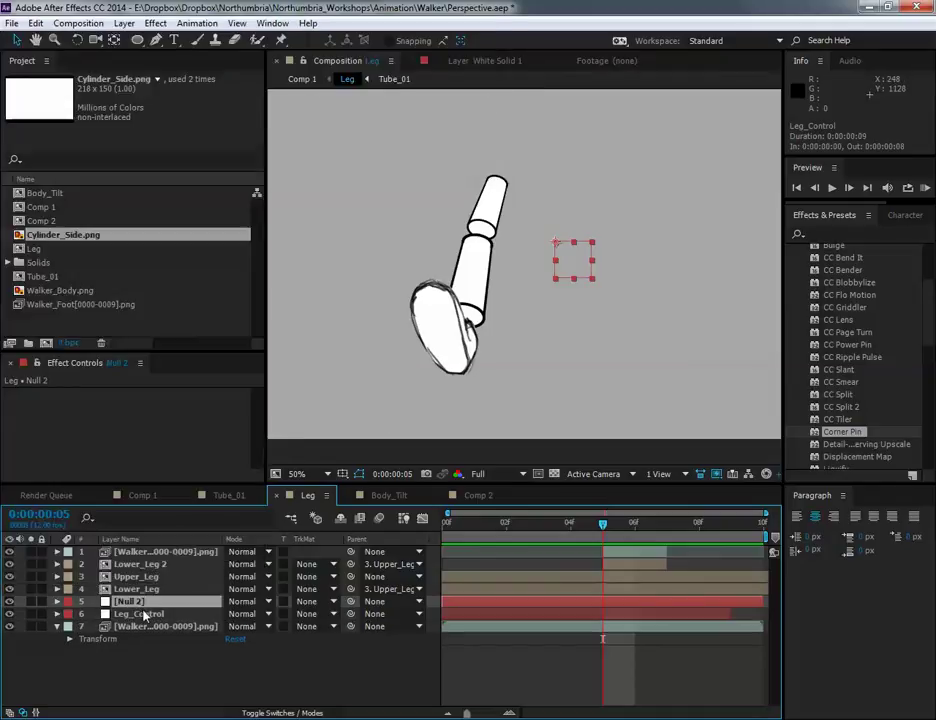
{"action": "right_click", "coordinate": [140, 603]}
{"action": "left_click", "coordinate": [180, 592]}
{"action": "type", "text": "Test"}
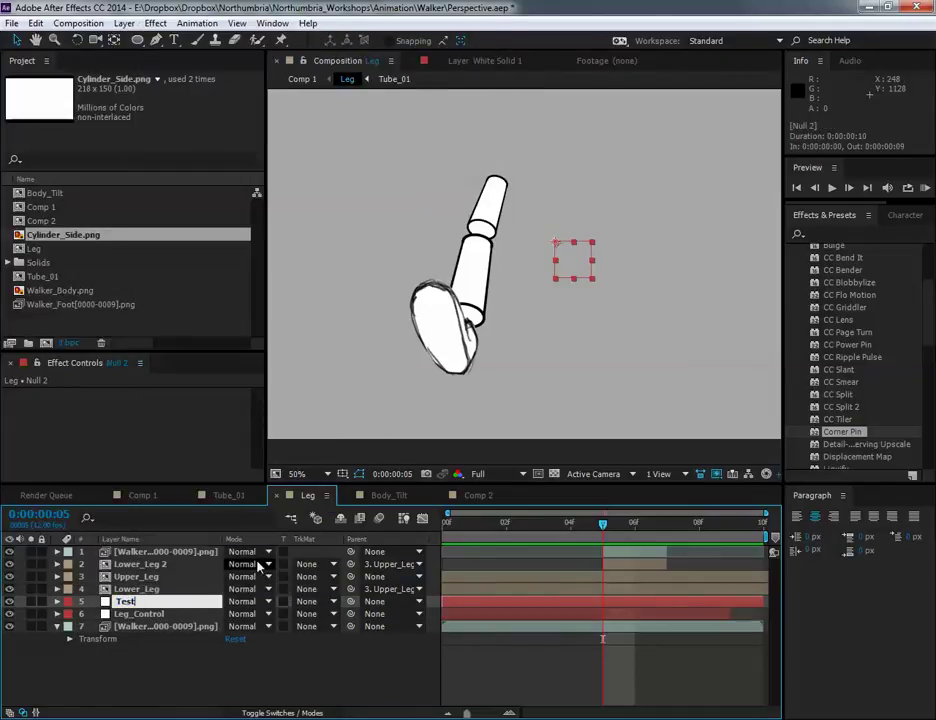
{"action": "key", "text": "Return"}
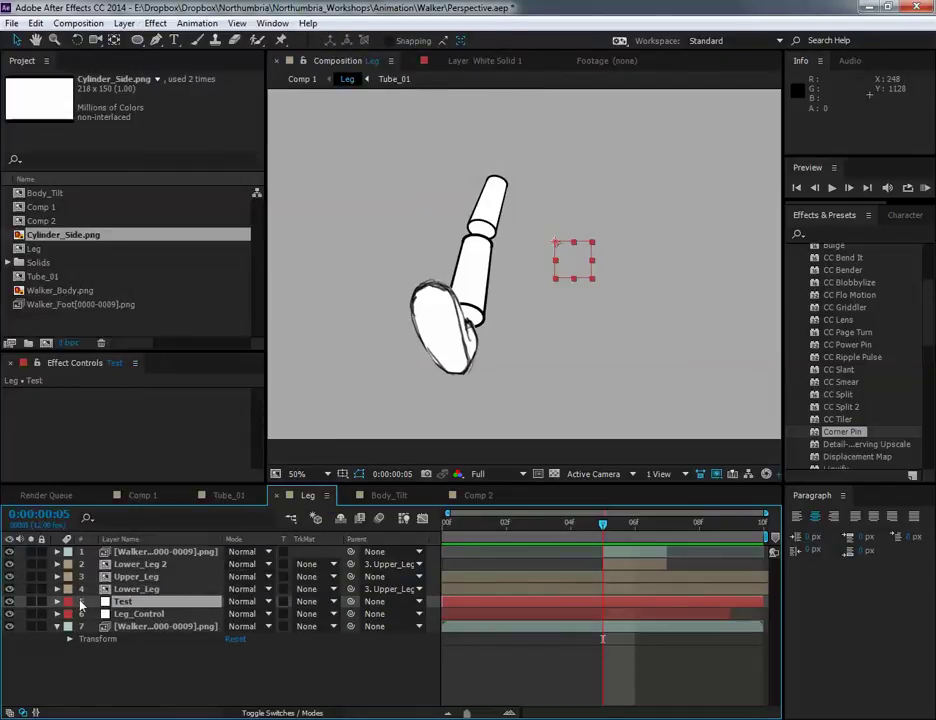
Place Comp 2 as a new top layer in the Leg composition, with its cylinder to the lower right of the leg.
{"action": "left_click", "coordinate": [57, 601]}
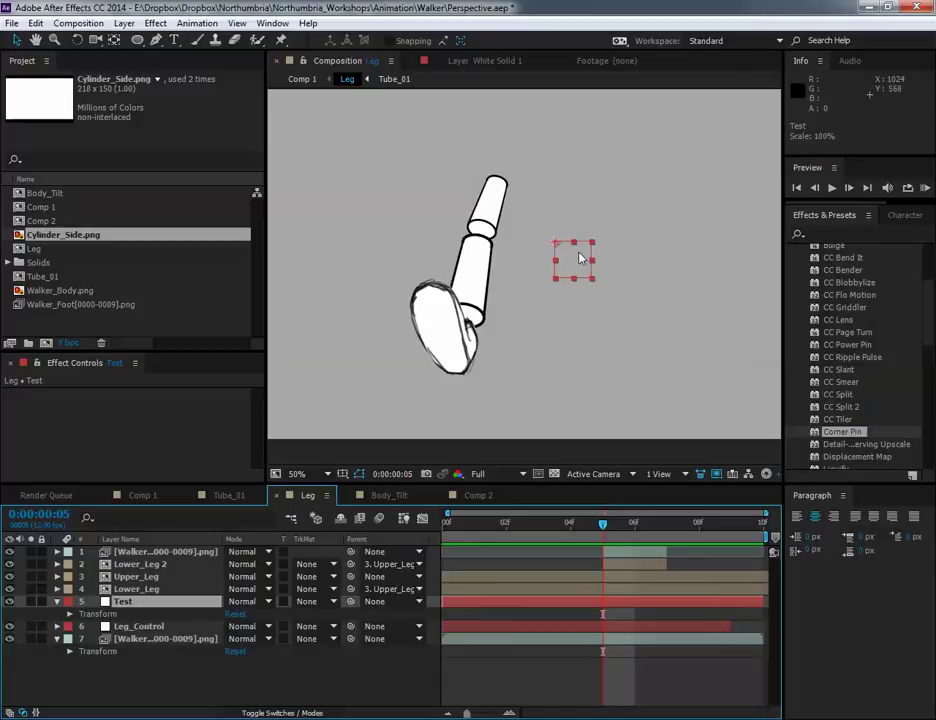
{"action": "left_click", "coordinate": [44, 221]}
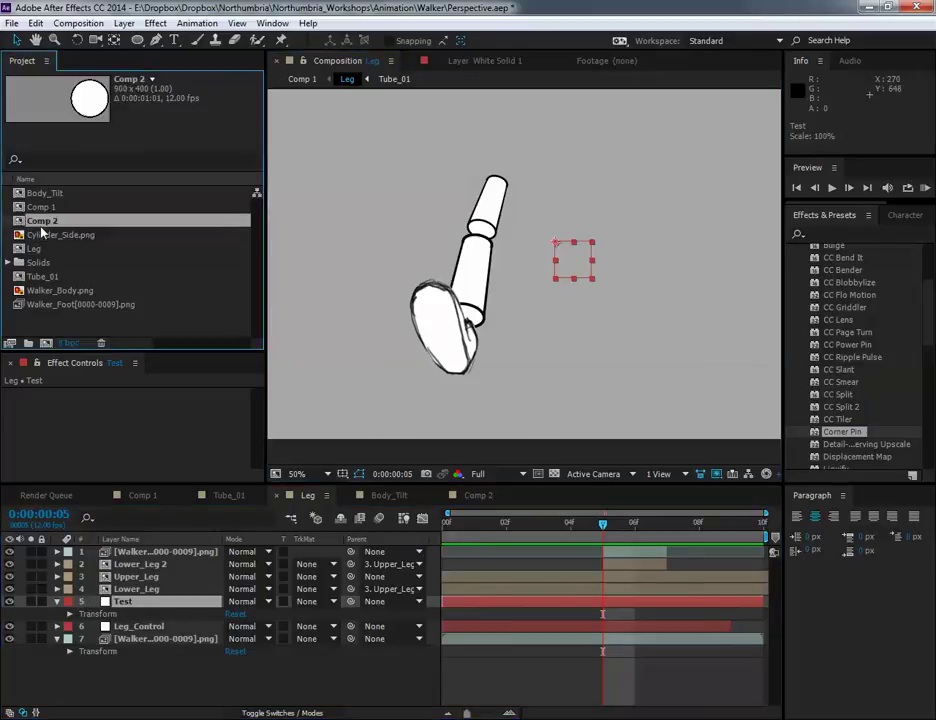
{"action": "right_click", "coordinate": [37, 228]}
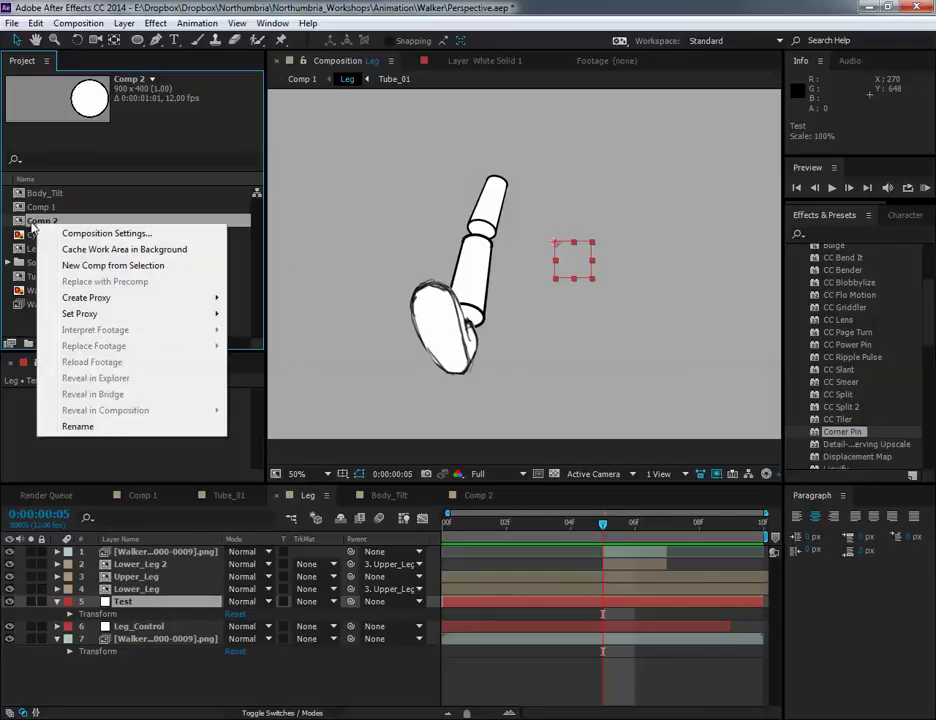
{"action": "left_click", "coordinate": [30, 224]}
{"action": "left_click_drag", "start_coordinate": [37, 222], "coordinate": [495, 305]}
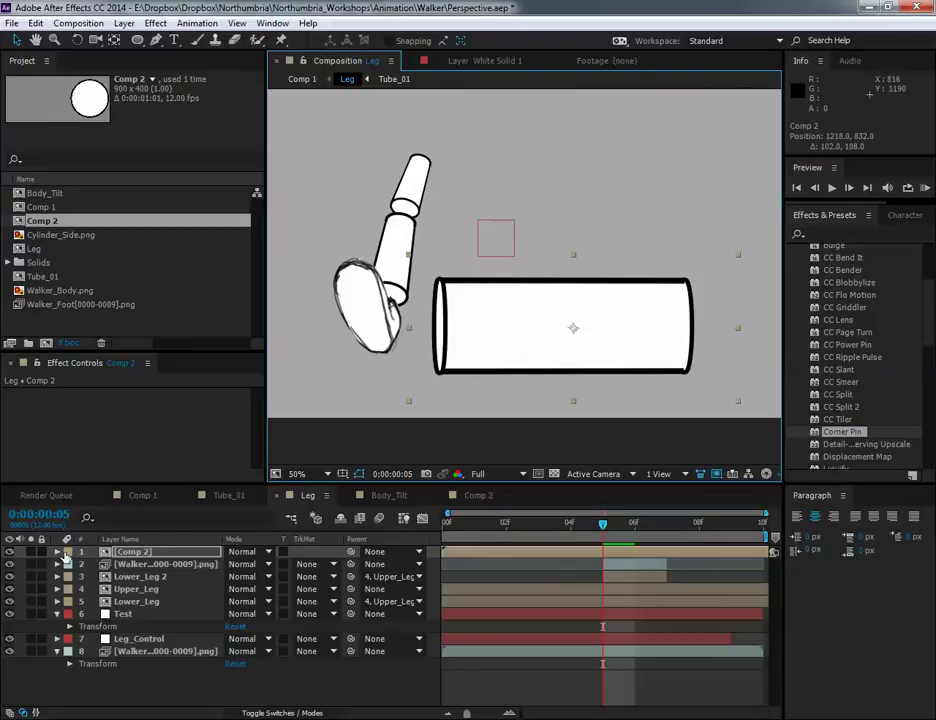
Rename the newly placed Comp 2 layer as Test_Cylinder.
{"action": "right_click", "coordinate": [124, 552]}
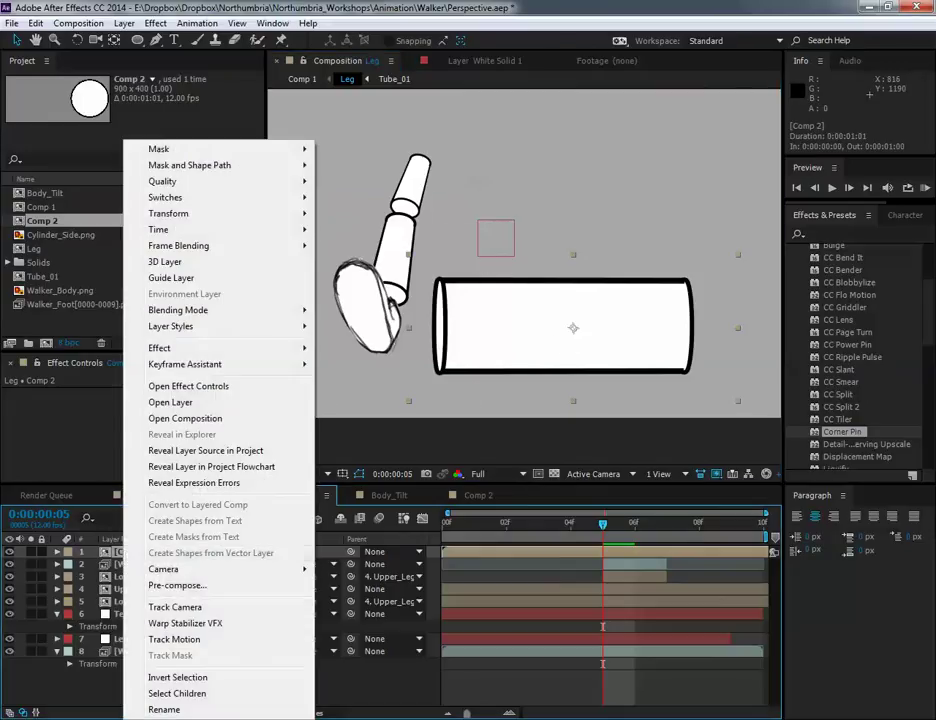
{"action": "left_click", "coordinate": [165, 709]}
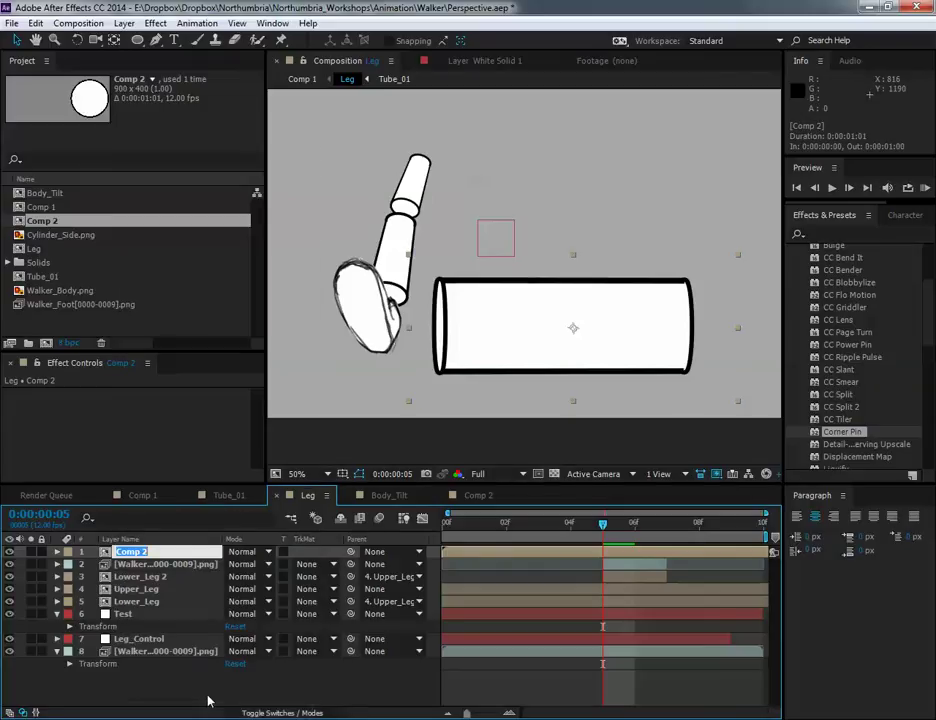
{"action": "type", "text": "Test_Cylinder"}
{"action": "key", "text": "Return"}
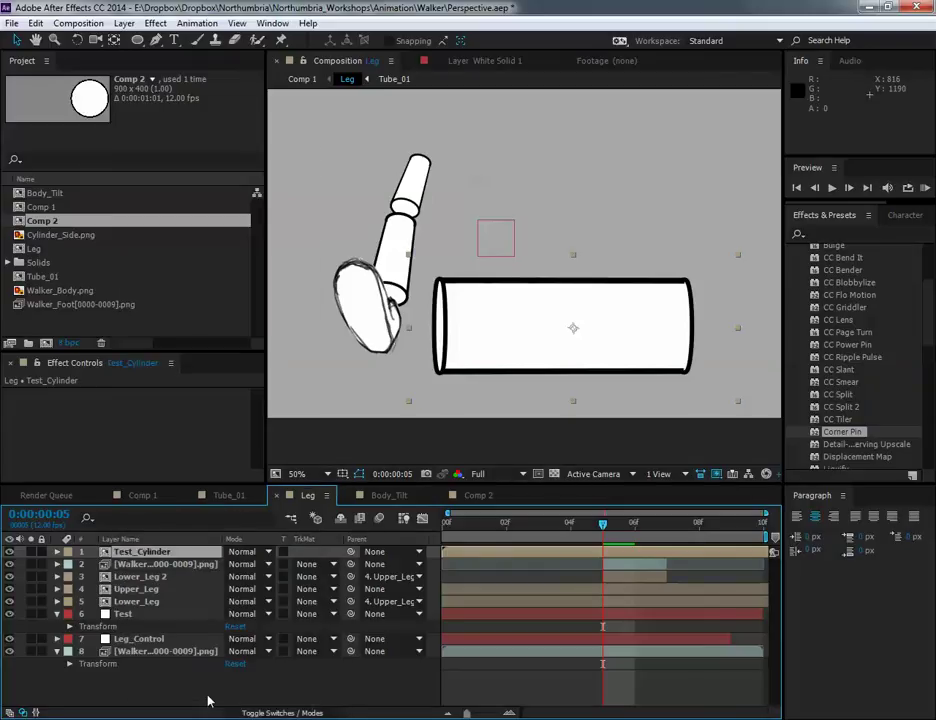
Add a Slider Control expression effect to the Test_Cylinder layer and reveal its slider range.
{"action": "left_click", "coordinate": [57, 552]}
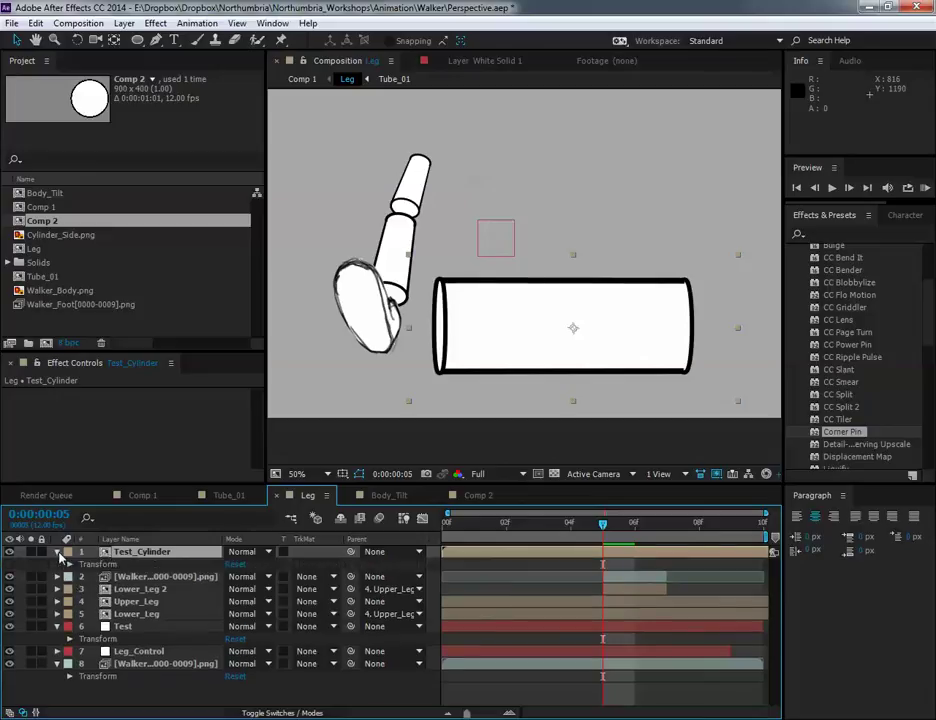
{"action": "left_click_drag", "start_coordinate": [927, 342], "coordinate": [929, 303]}
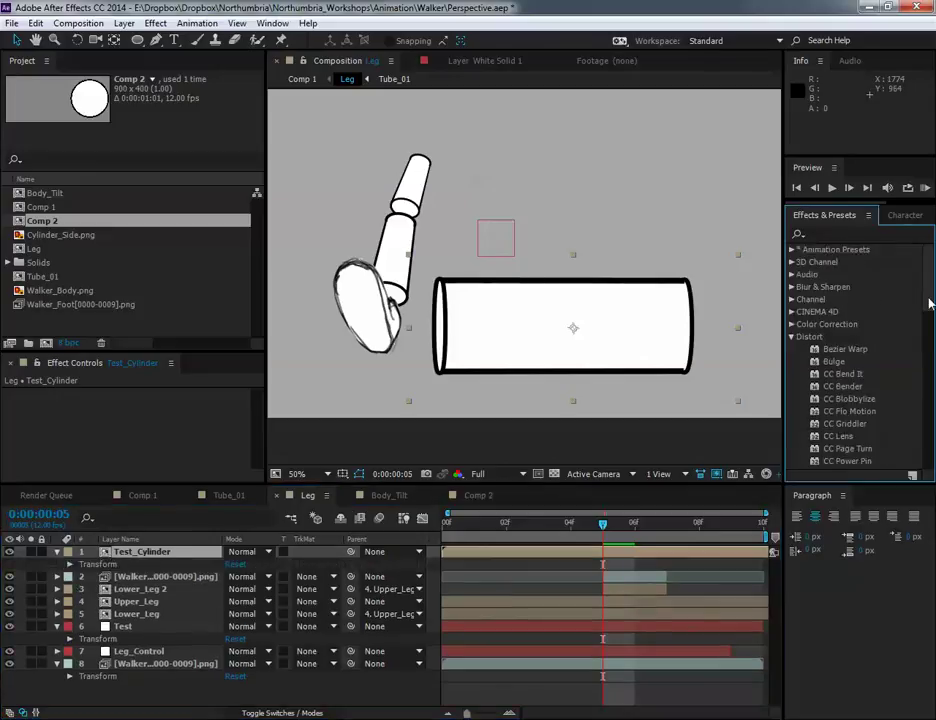
{"action": "left_click", "coordinate": [792, 337]}
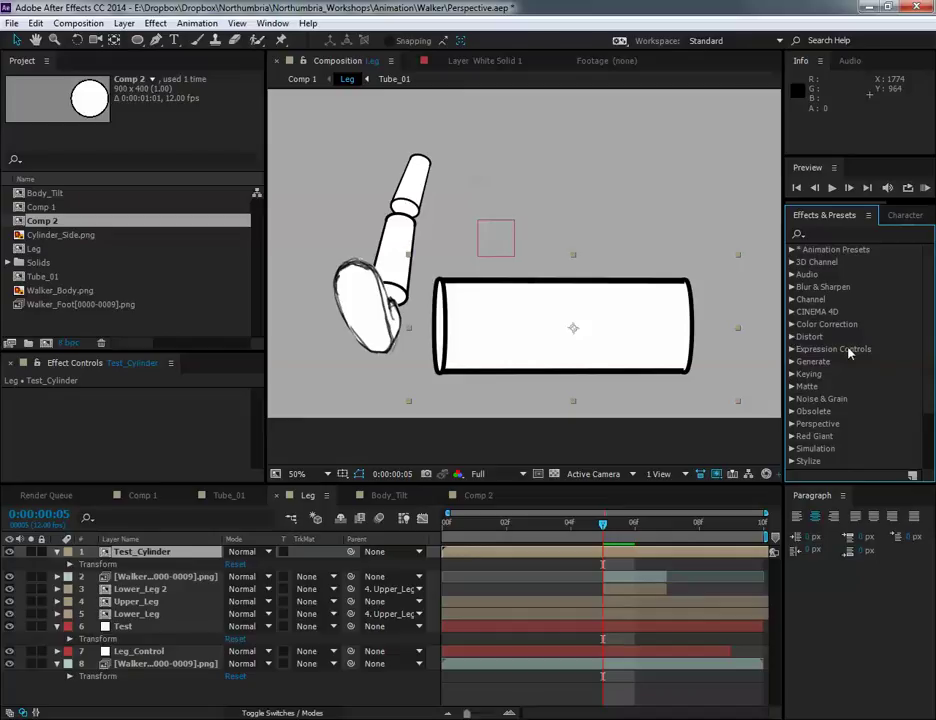
{"action": "left_click", "coordinate": [793, 350]}
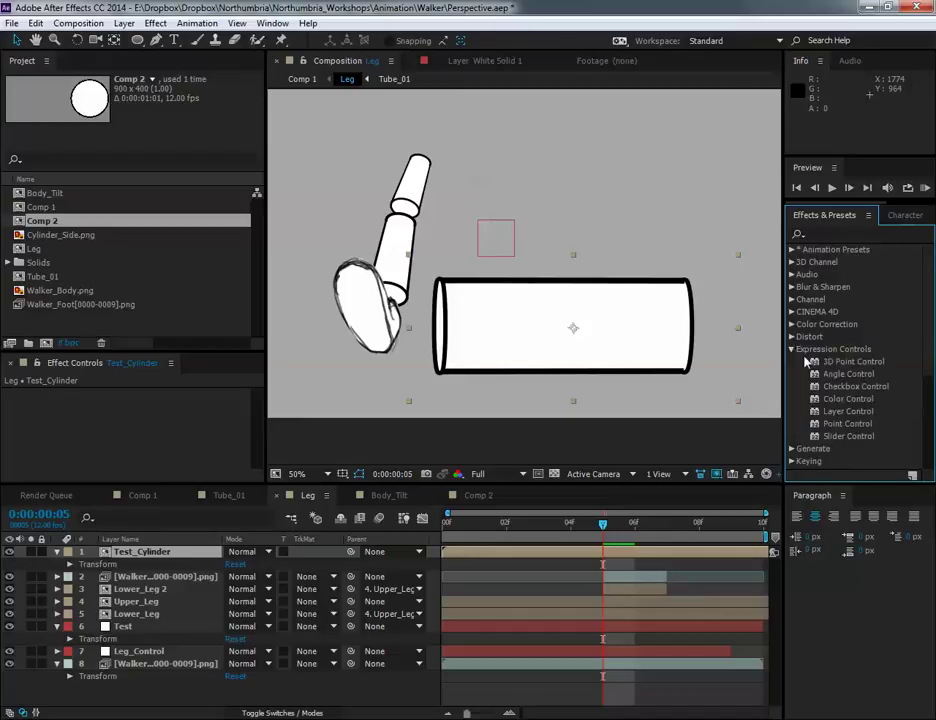
{"action": "double_click", "coordinate": [843, 437]}
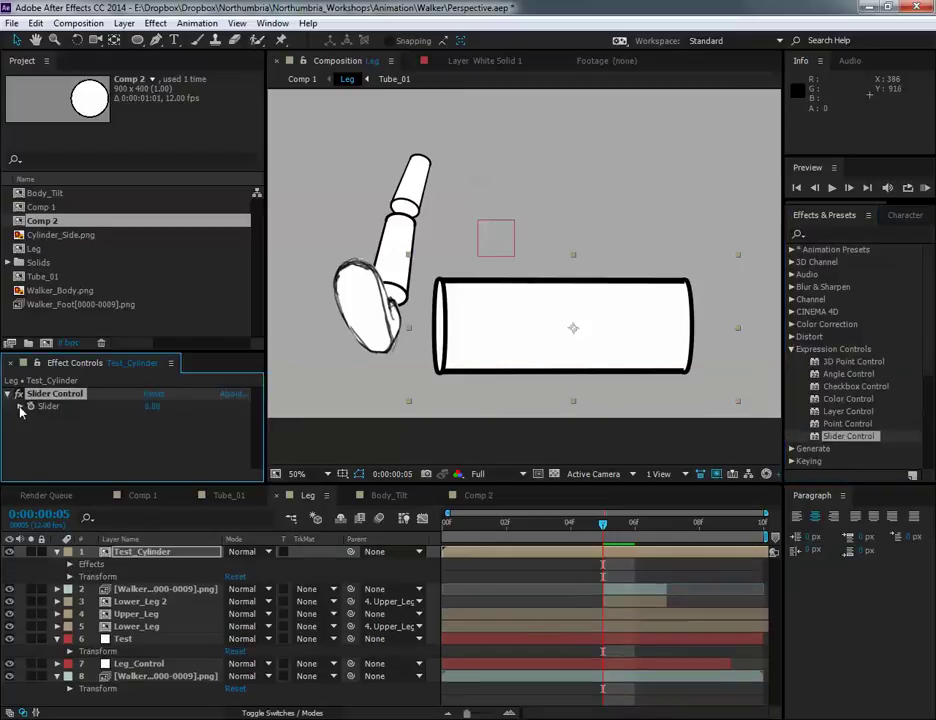
{"action": "left_click", "coordinate": [20, 407]}
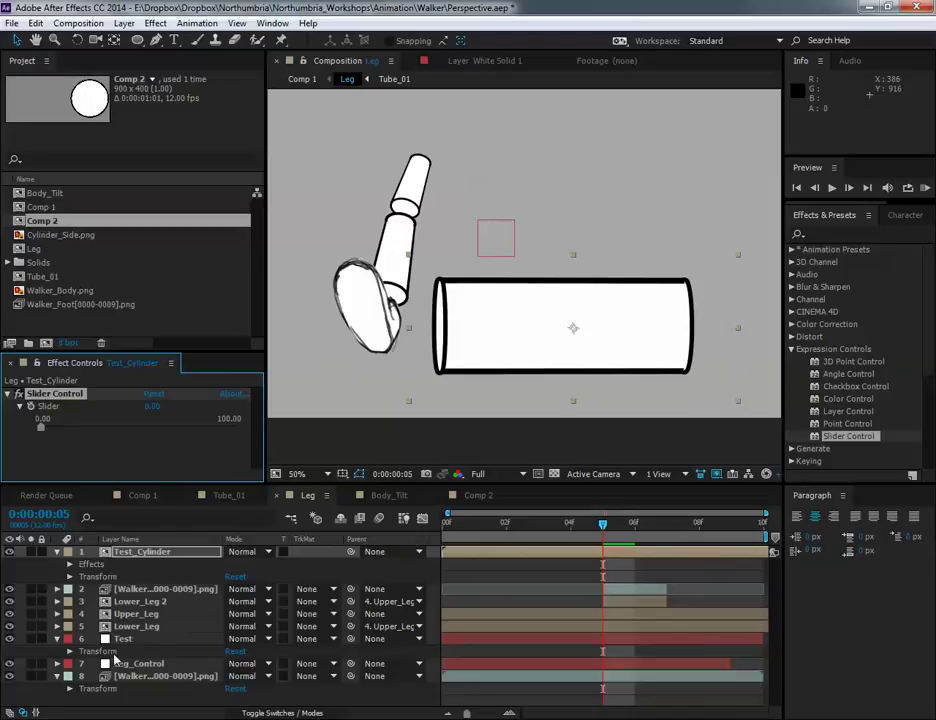
Rename the Slider Control effect on Test_Cylinder as Tube_Control.
{"action": "left_click", "coordinate": [70, 567]}
{"action": "right_click", "coordinate": [166, 578]}
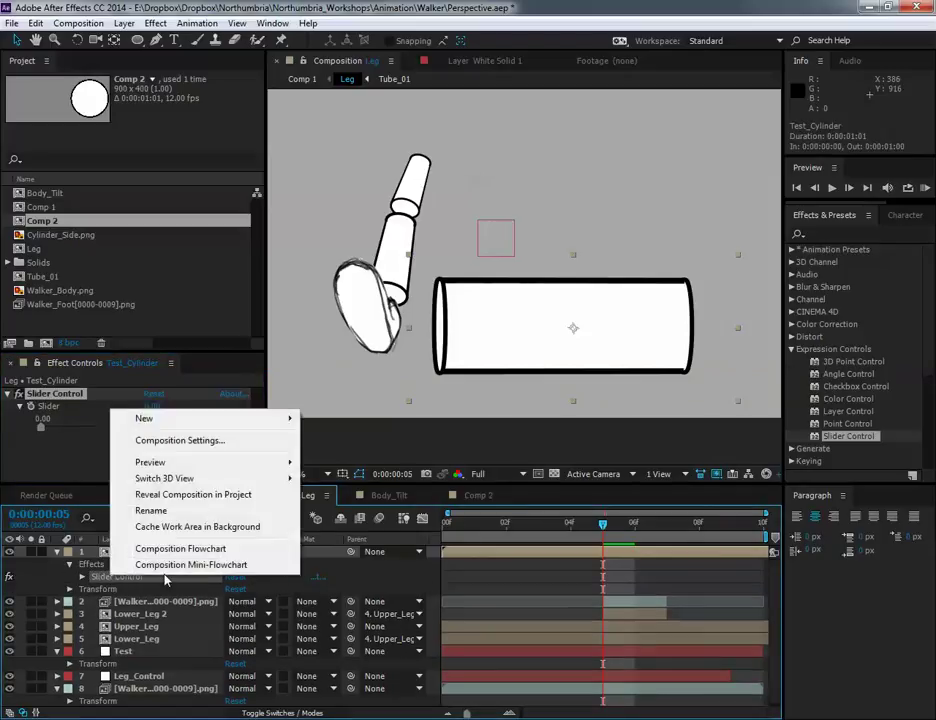
{"action": "left_click", "coordinate": [212, 510]}
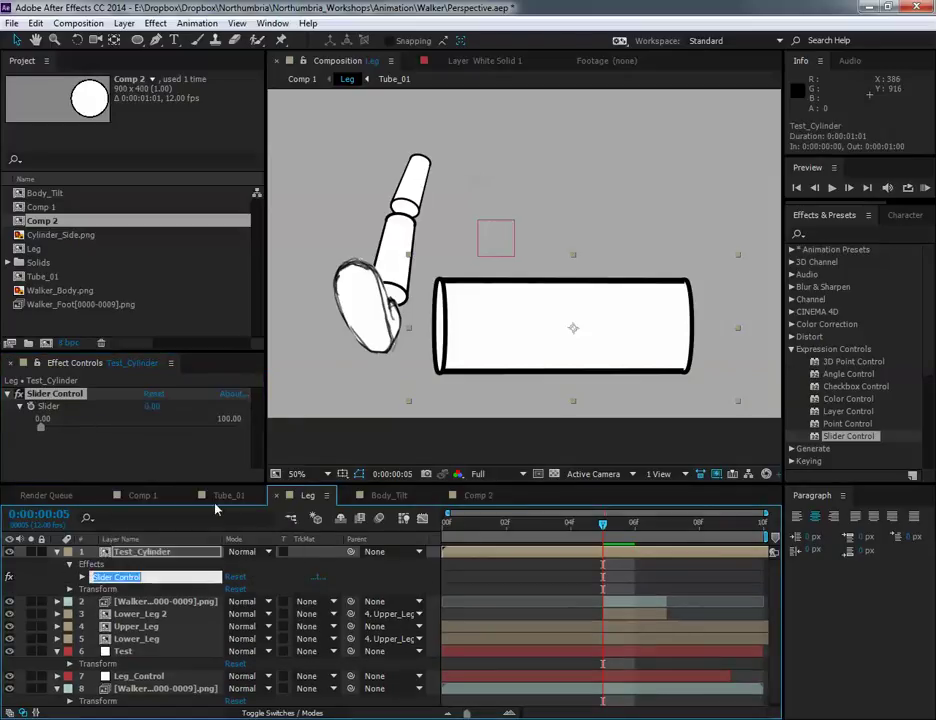
{"action": "type", "text": "Tube_Control"}
{"action": "key", "text": "Return"}
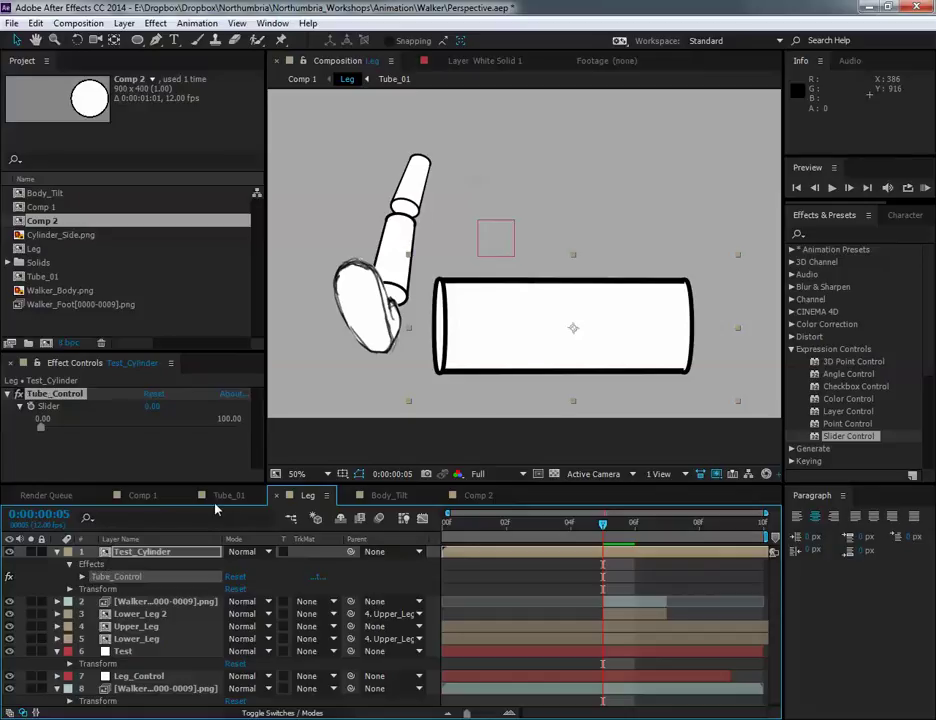
Remove the Tube_Control effect from the Test_Cylinder layer and deselect the layer.
{"action": "left_click", "coordinate": [138, 552]}
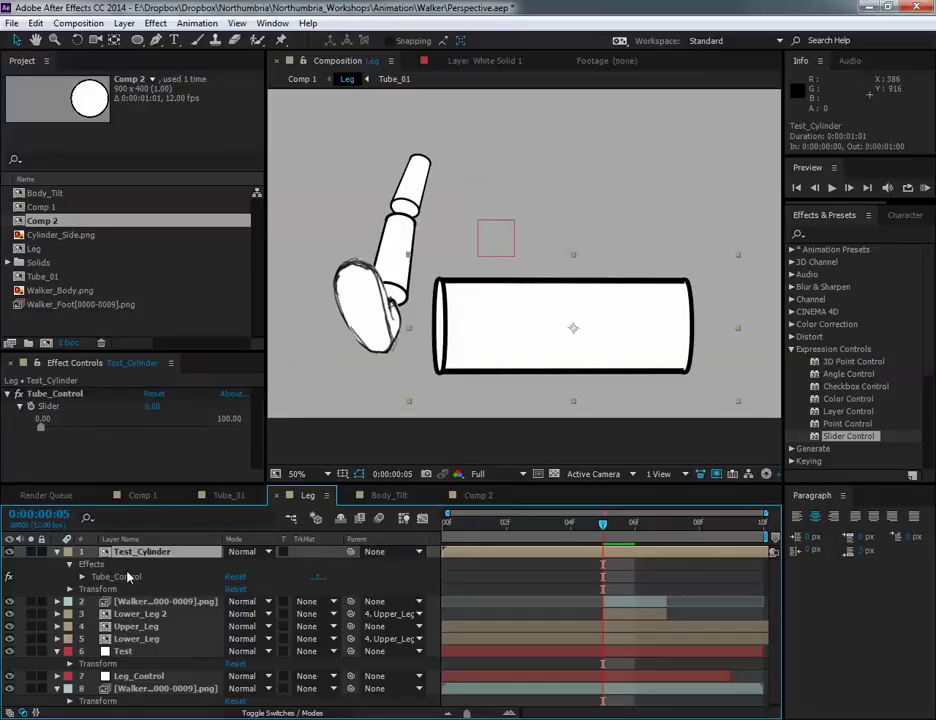
{"action": "key", "text": "Delete"}
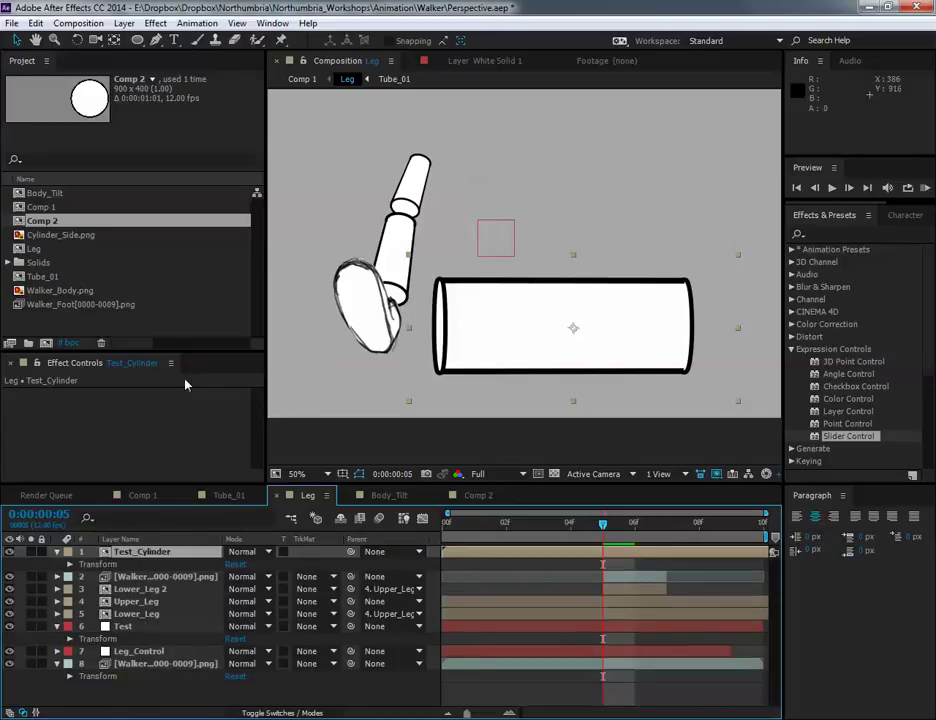
{"action": "left_click", "coordinate": [502, 231]}
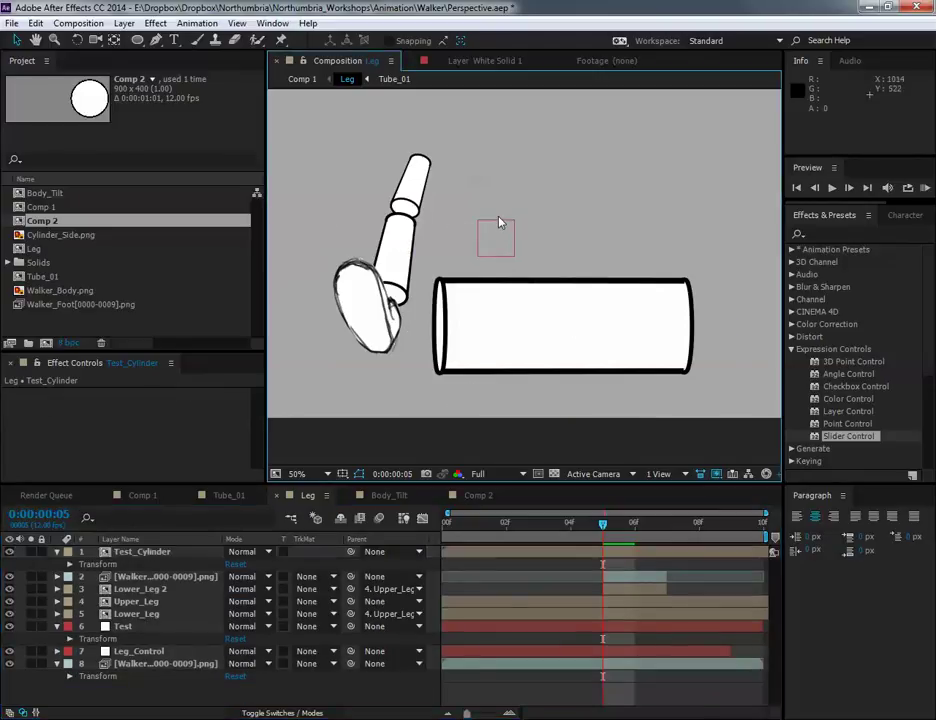
Add a Slider Control effect to the Test null layer, rename it Tube_Control and reveal its slider range.
{"action": "left_click", "coordinate": [140, 627]}
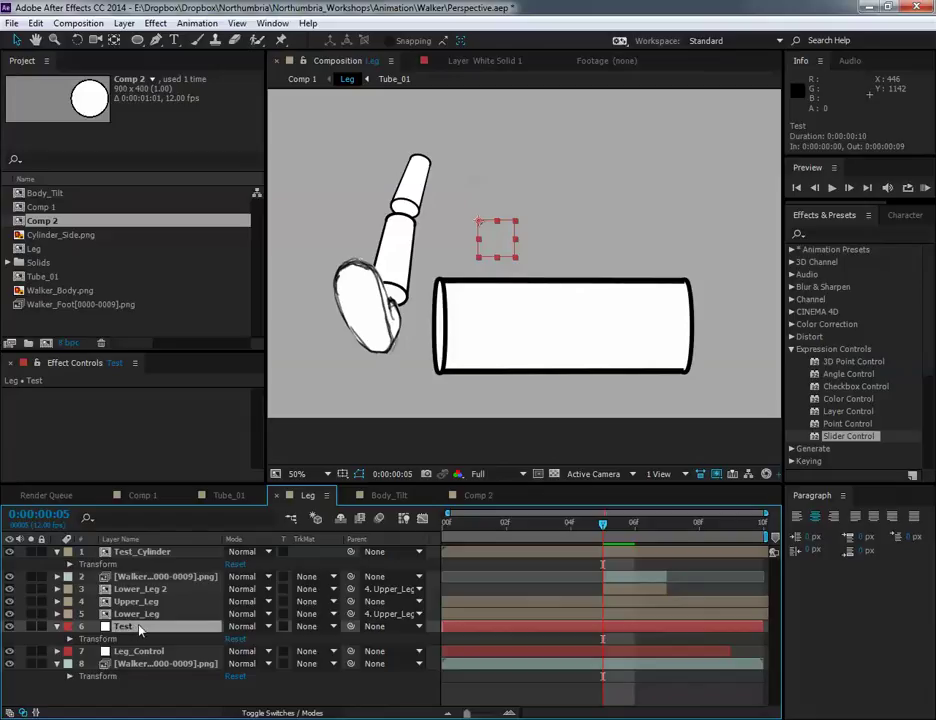
{"action": "double_click", "coordinate": [837, 440]}
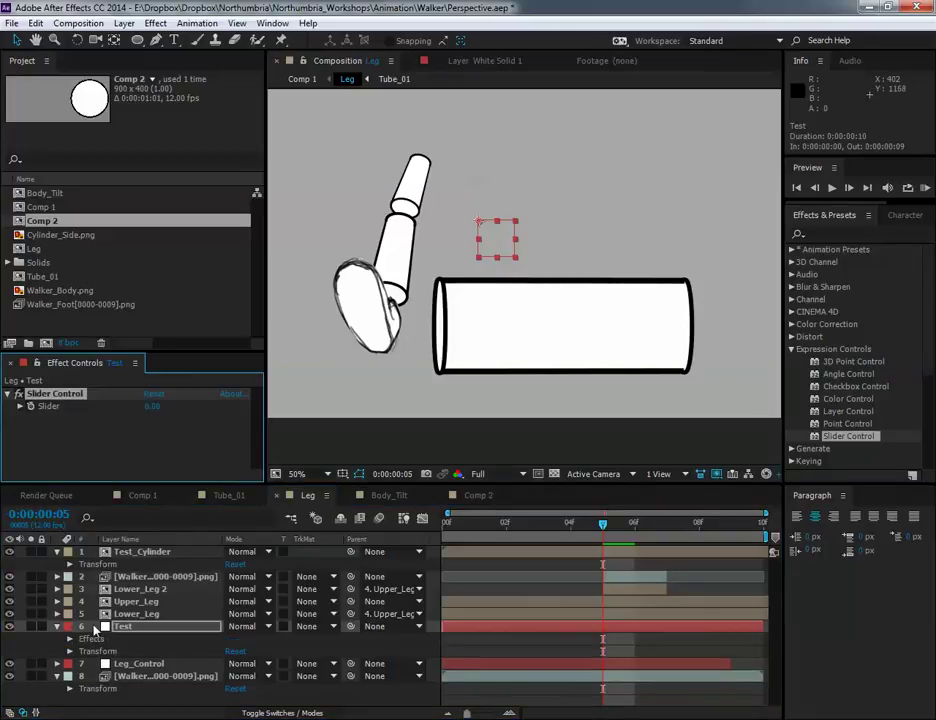
{"action": "left_click", "coordinate": [70, 638]}
{"action": "right_click", "coordinate": [120, 652]}
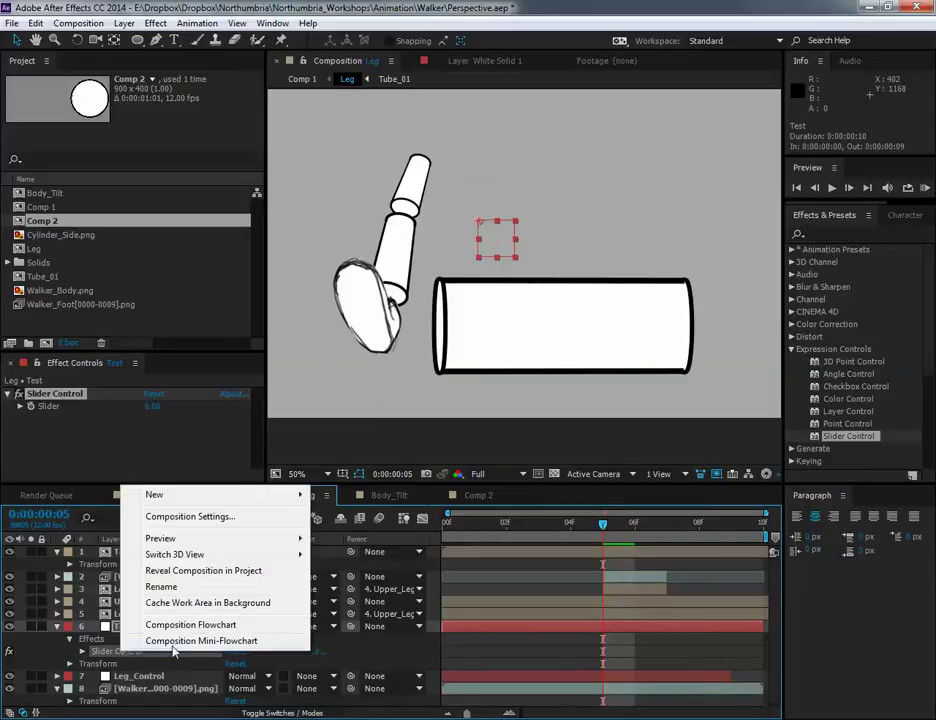
{"action": "left_click", "coordinate": [162, 587]}
{"action": "type", "text": "T"}
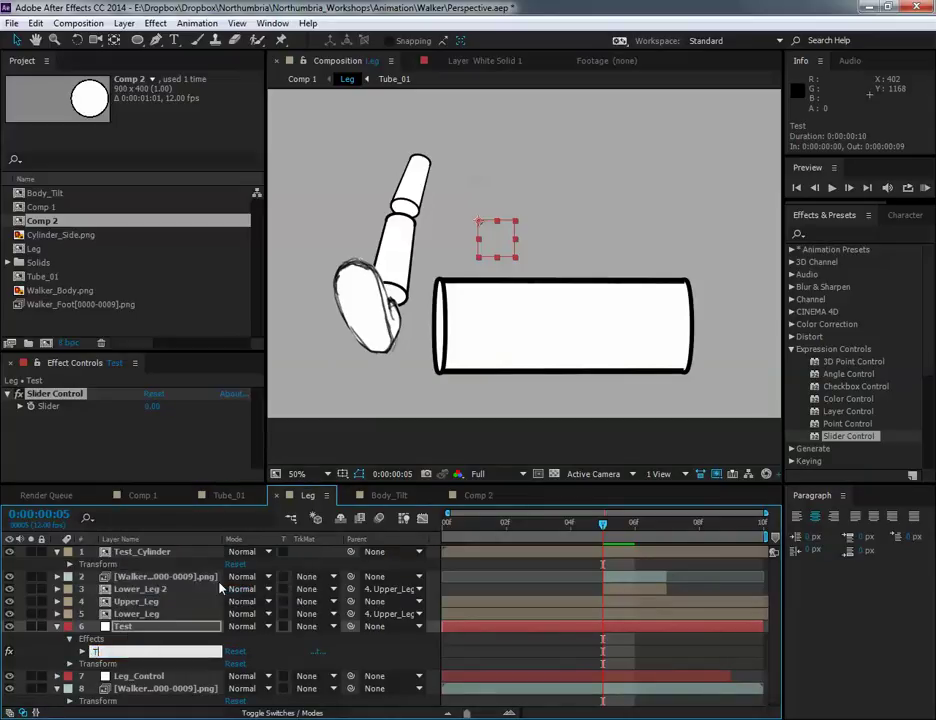
{"action": "type", "text": "ube_C"}
{"action": "key", "text": "BackSpace"}
{"action": "type", "text": "_Colntrol"}
{"action": "key", "text": "Return"}
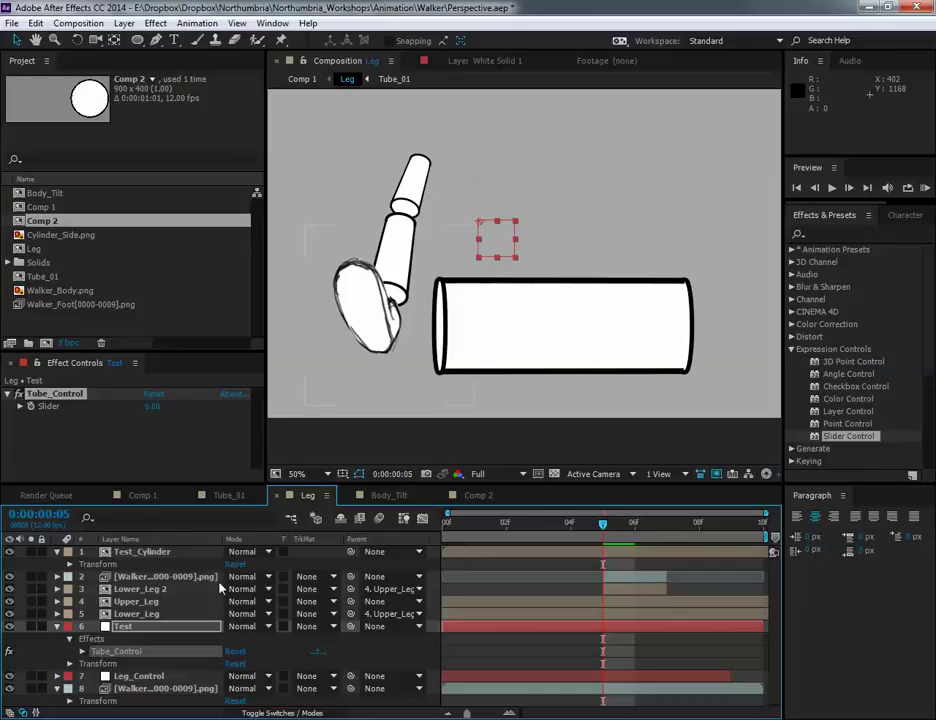
{"action": "left_click", "coordinate": [20, 406]}
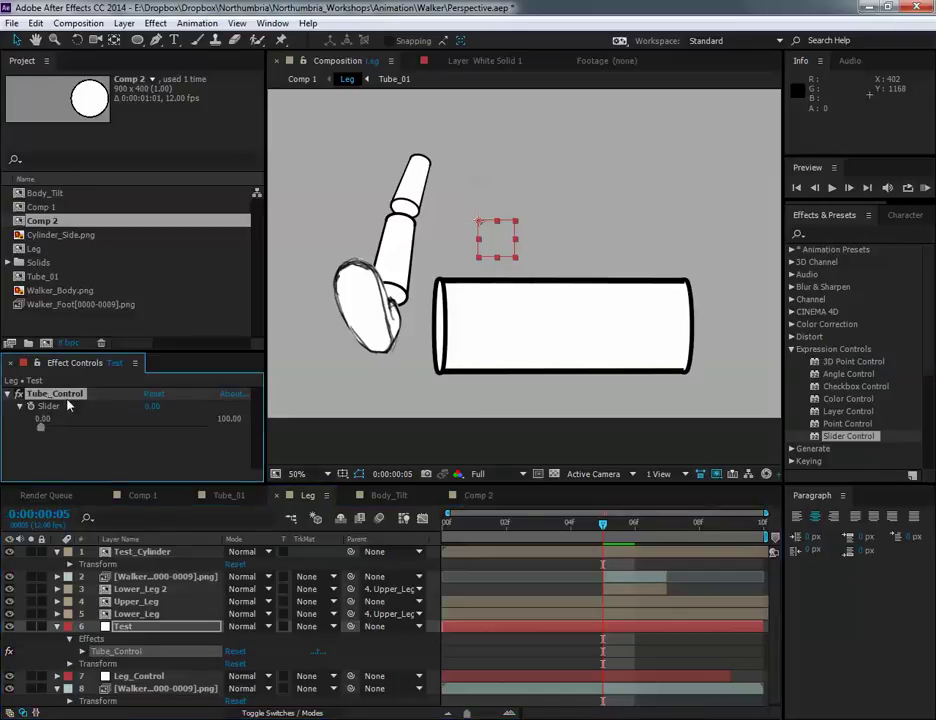
Enable time remapping on the Test_Cylinder layer.
{"action": "left_click", "coordinate": [152, 552]}
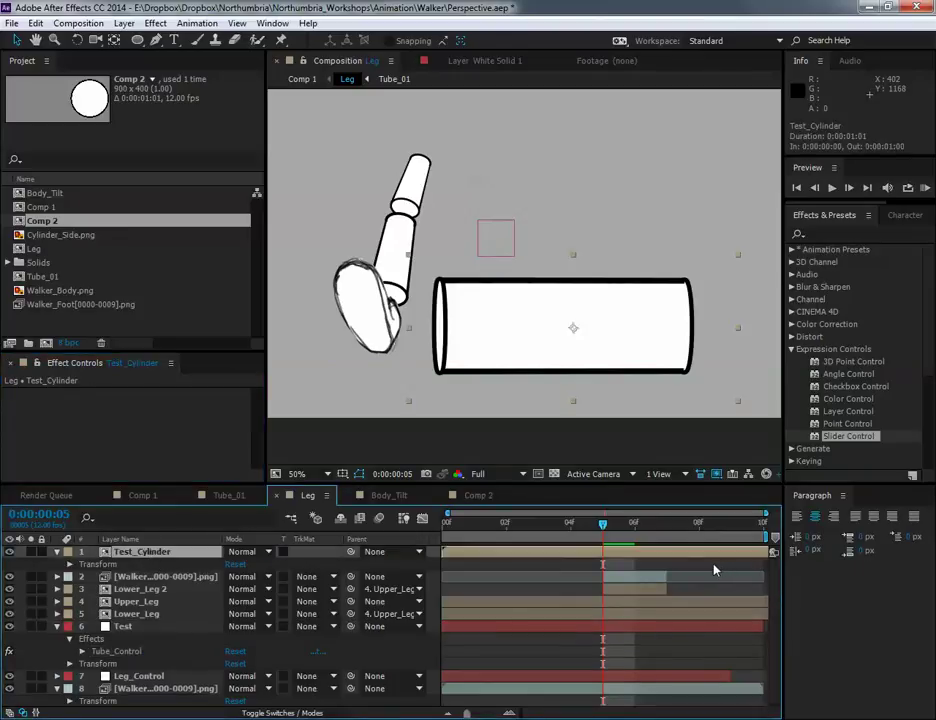
{"action": "key", "text": "ctrl+alt+t"}
{"action": "left_click", "coordinate": [138, 566]}
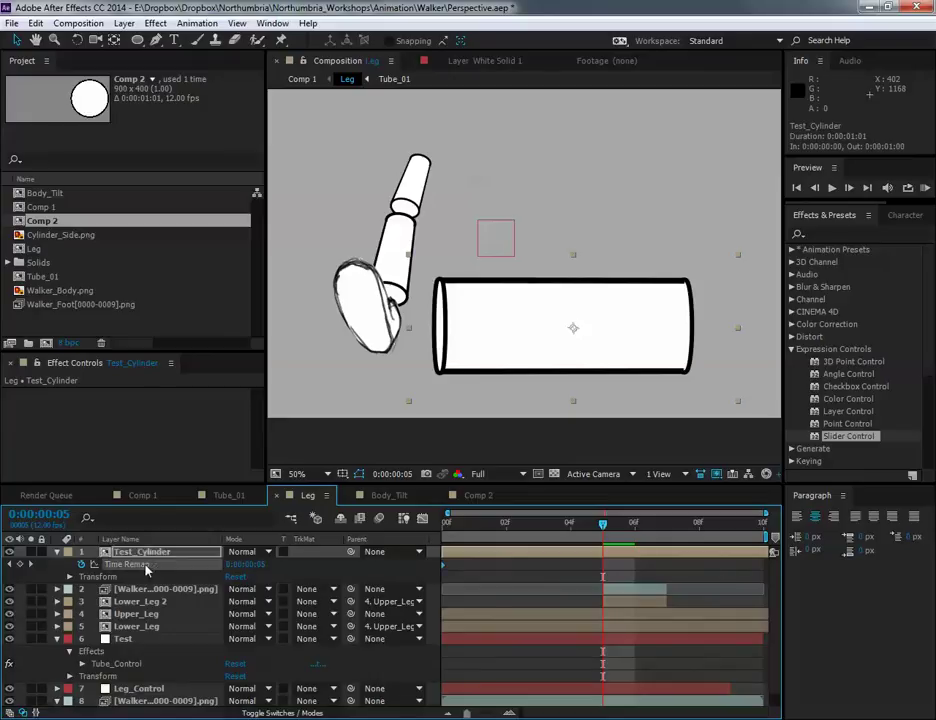
Add an expression to Test_Cylinder's Time Remap that links it to the Tube_Control slider on the Test null, and try the slider.
{"action": "left_click", "coordinate": [82, 566], "text": "alt"}
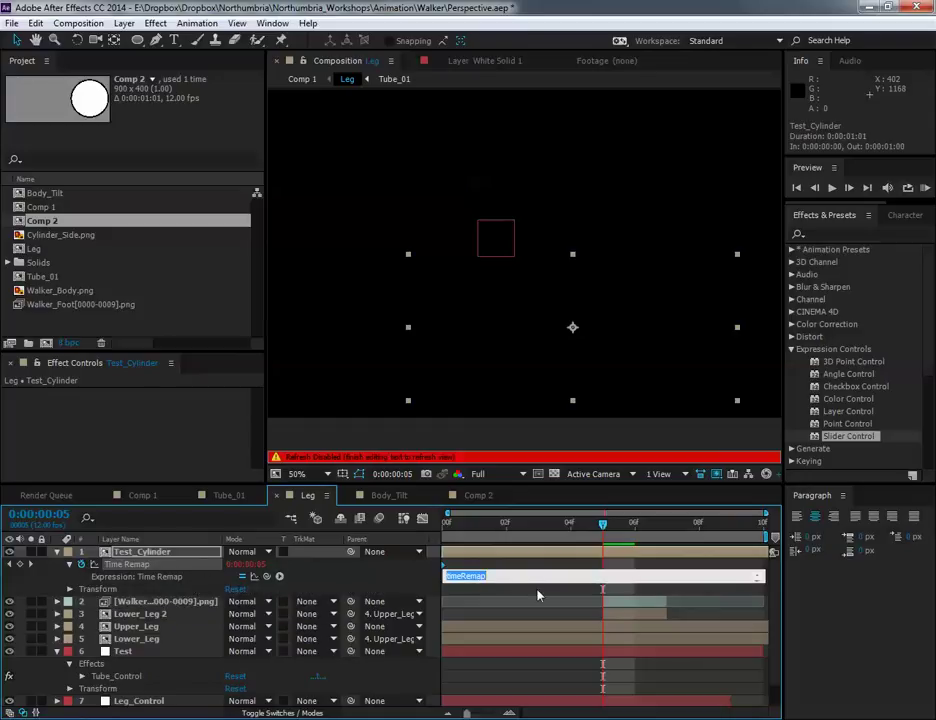
{"action": "left_click", "coordinate": [336, 587]}
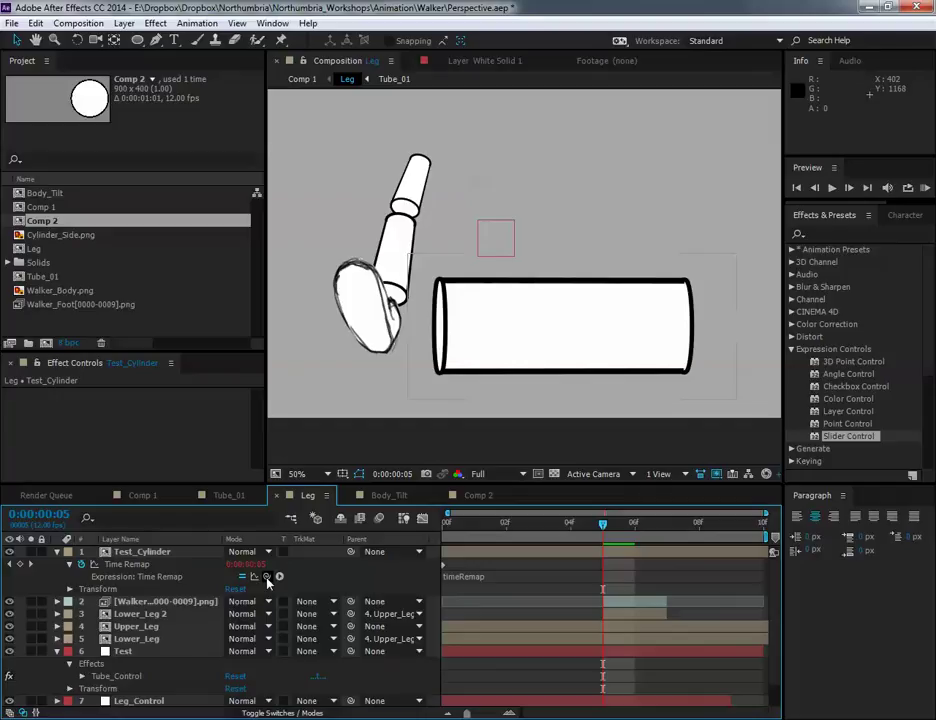
{"action": "mouse_move", "coordinate": [267, 579]}
{"action": "left_mouse_down"}
{"action": "mouse_move", "coordinate": [151, 679]}
{"action": "mouse_move", "coordinate": [101, 677]}
{"action": "mouse_move", "coordinate": [288, 573]}
{"action": "mouse_move", "coordinate": [267, 578]}
{"action": "left_mouse_up"}
{"action": "left_click", "coordinate": [82, 677]}
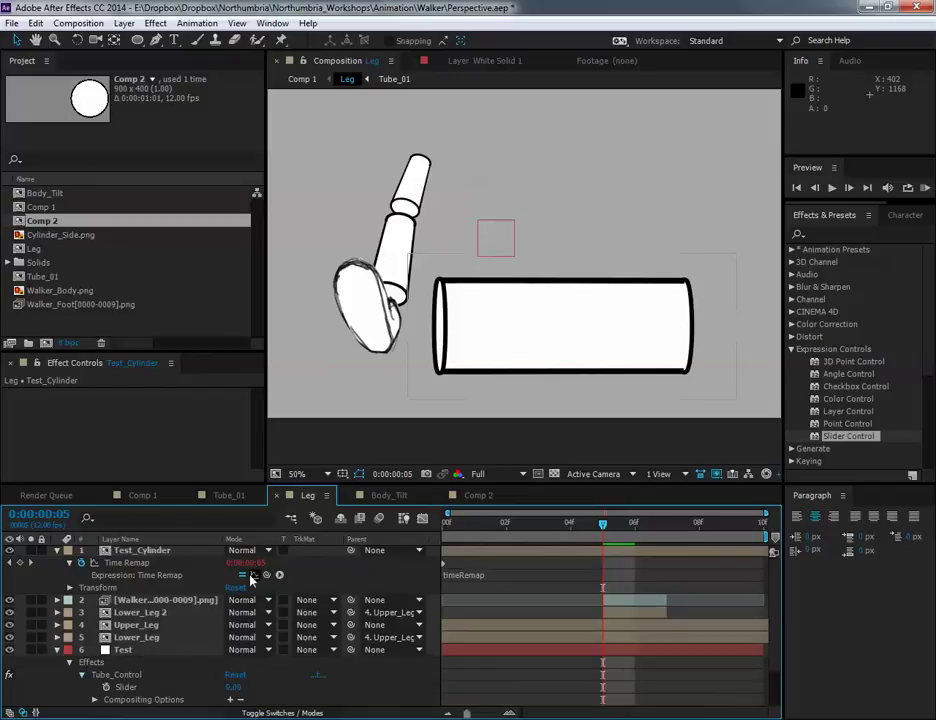
{"action": "left_click_drag", "start_coordinate": [267, 575], "coordinate": [131, 689]}
{"action": "left_click", "coordinate": [147, 690]}
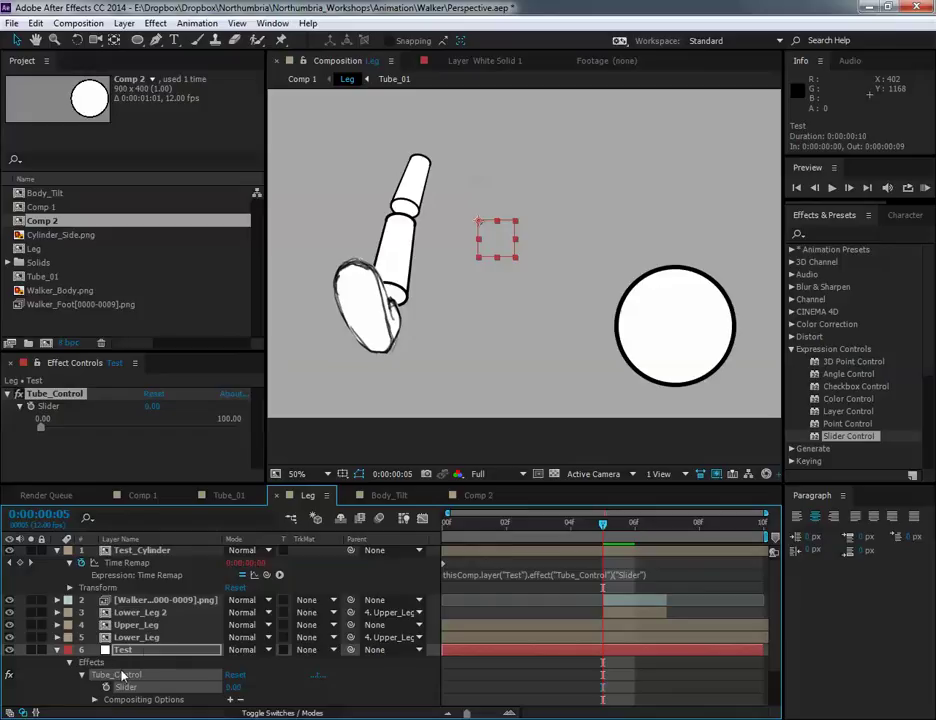
{"action": "left_click_drag", "start_coordinate": [48, 433], "coordinate": [40, 440]}
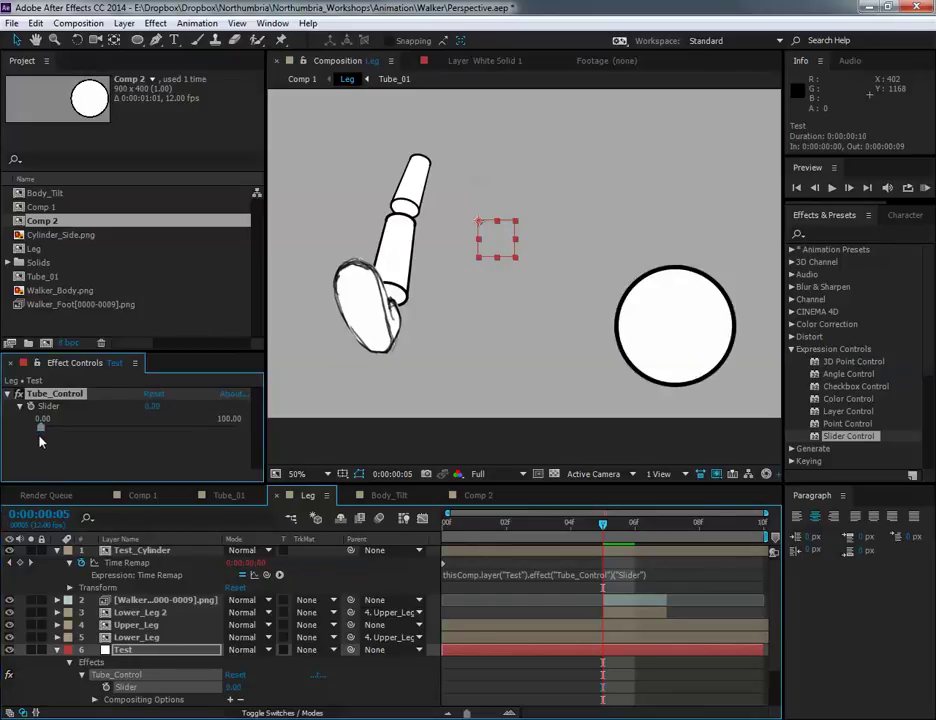
Append /100 to Test_Cylinder's Time Remap expression so the linked slider value is divided by 100.
{"action": "left_click", "coordinate": [517, 560]}
{"action": "left_click", "coordinate": [640, 577]}
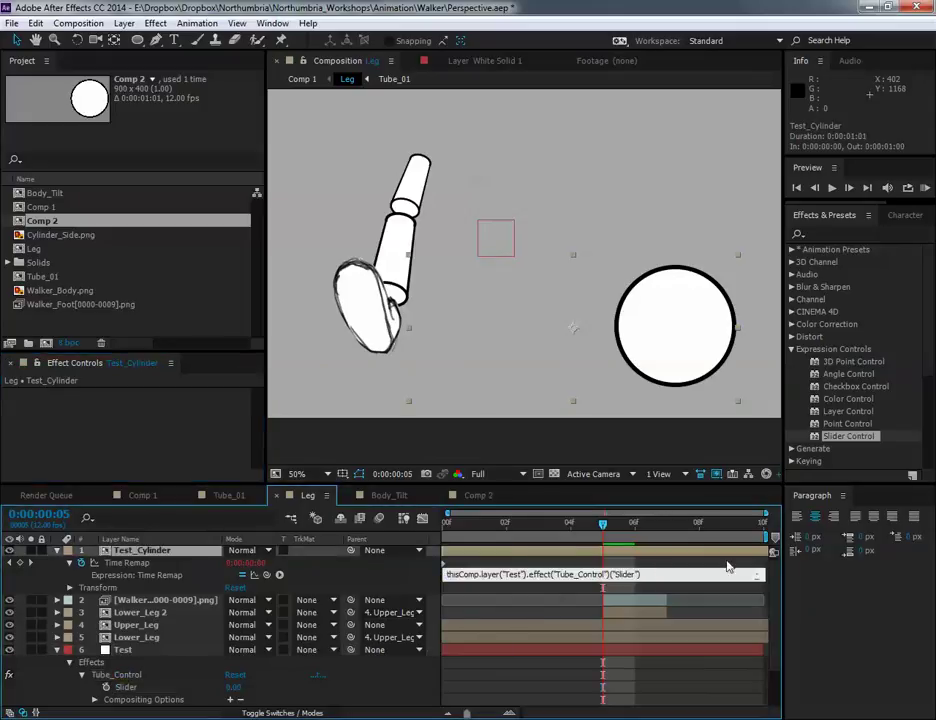
{"action": "type", "text": "/100"}
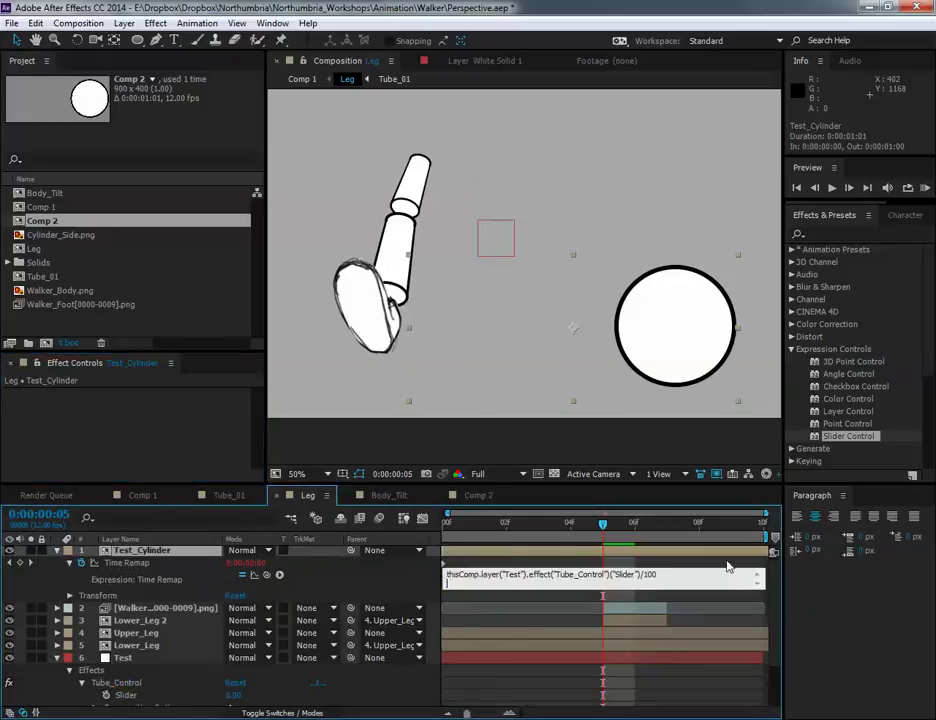
{"action": "left_click", "coordinate": [712, 558]}
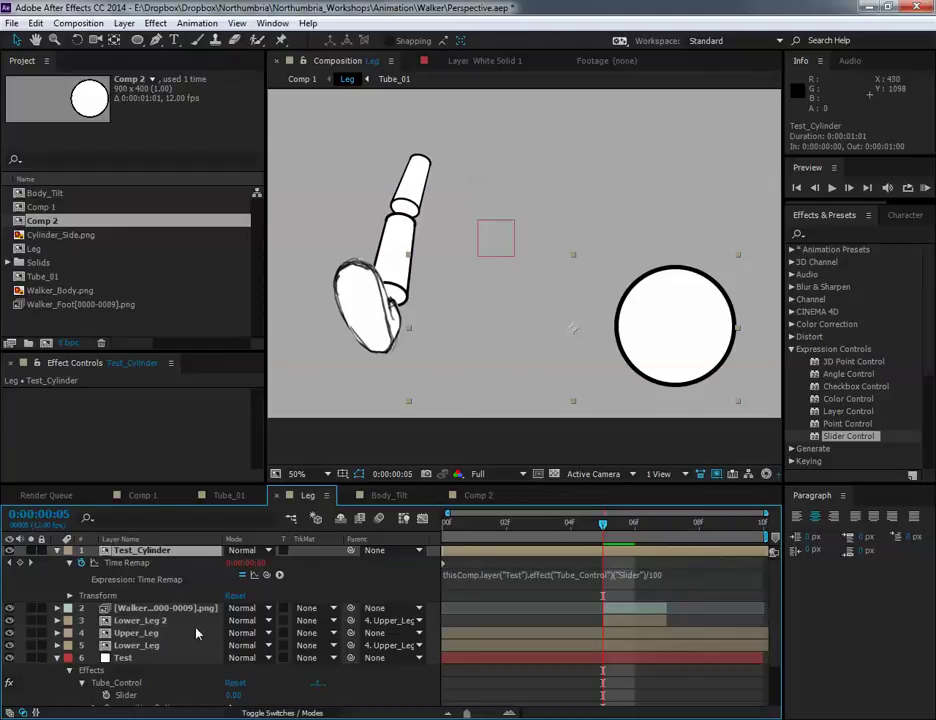
Raise the Tube_Control slider on the Test null to about 75 to rotate the test cylinder.
{"action": "left_click", "coordinate": [141, 660]}
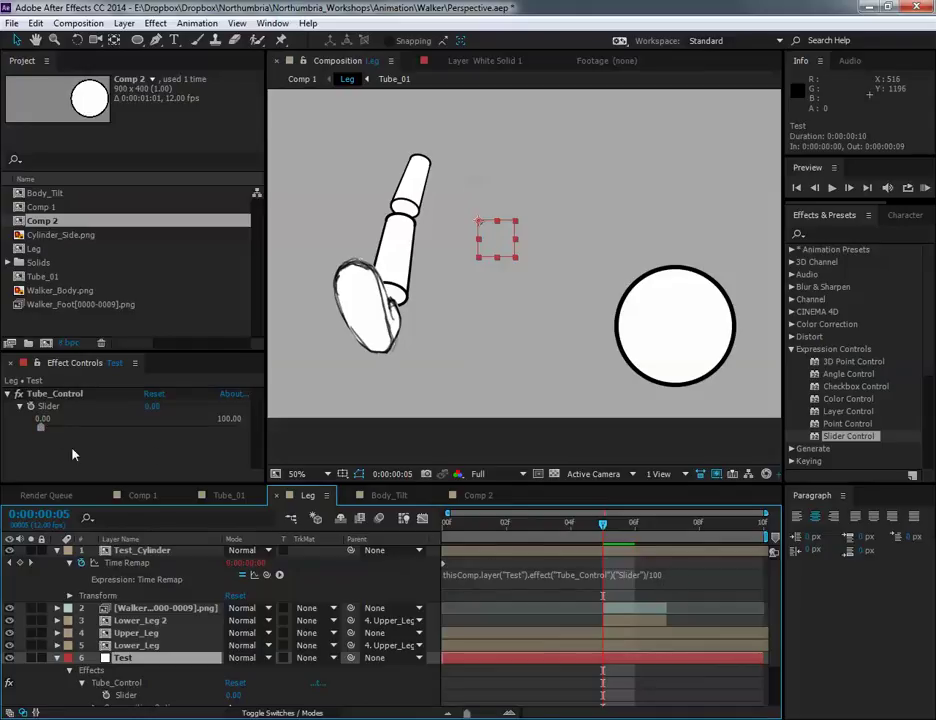
{"action": "left_click_drag", "start_coordinate": [43, 430], "coordinate": [41, 460]}
{"action": "left_click_drag", "start_coordinate": [166, 452], "coordinate": [185, 428]}
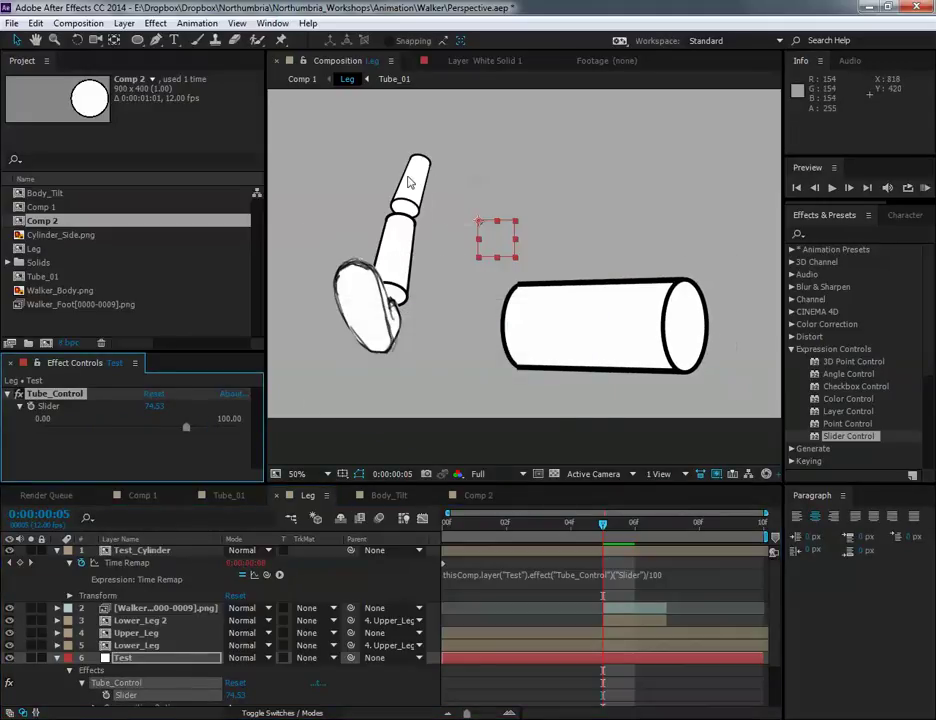
Review the upper leg, foot and test cylinder layers in the Leg composition and scrub through the leg's movement.
{"action": "left_click", "coordinate": [398, 266]}
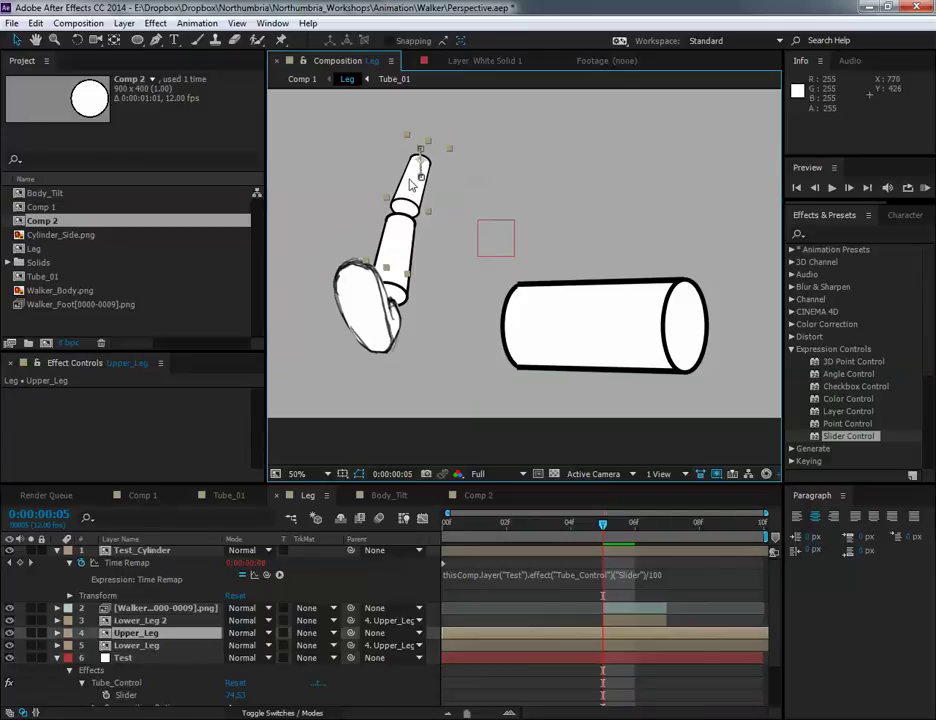
{"action": "left_click", "coordinate": [406, 270]}
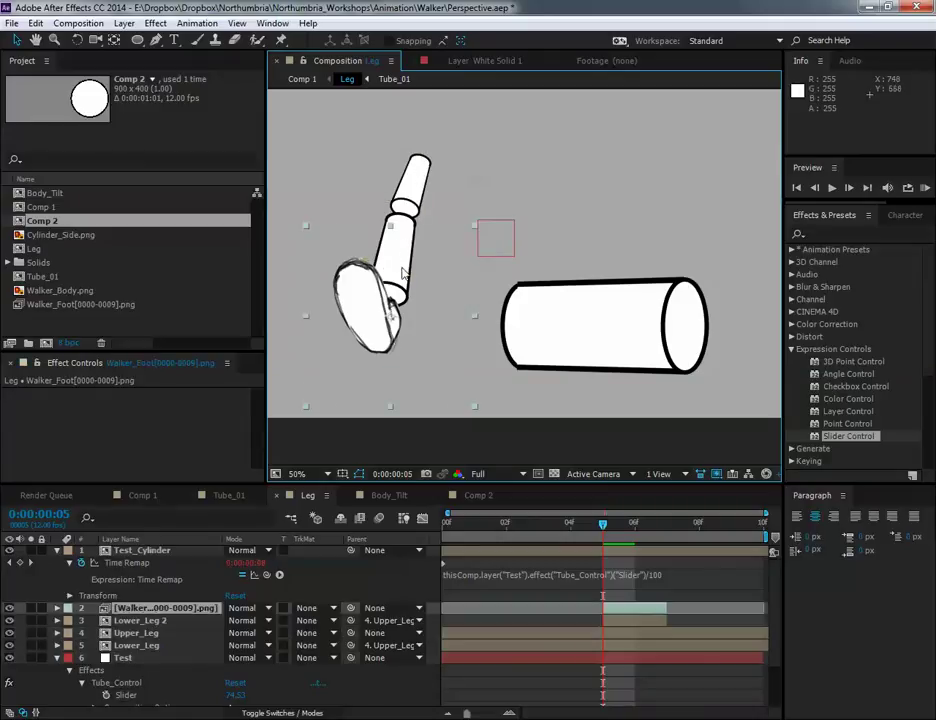
{"action": "left_click", "coordinate": [420, 170]}
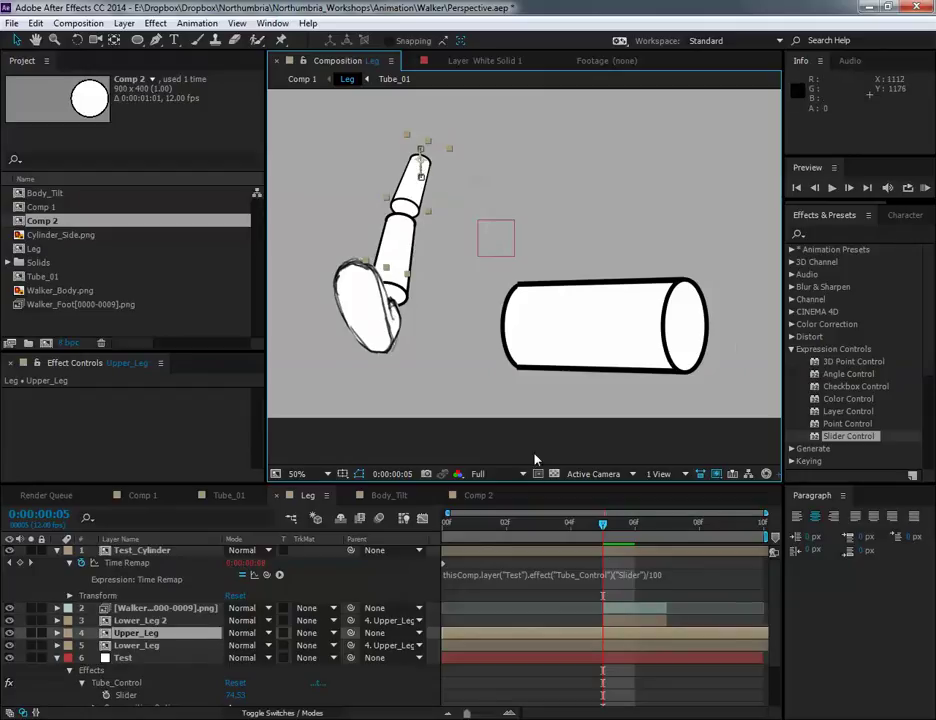
{"action": "left_click_drag", "start_coordinate": [549, 529], "coordinate": [617, 520]}
{"action": "left_click", "coordinate": [624, 343]}
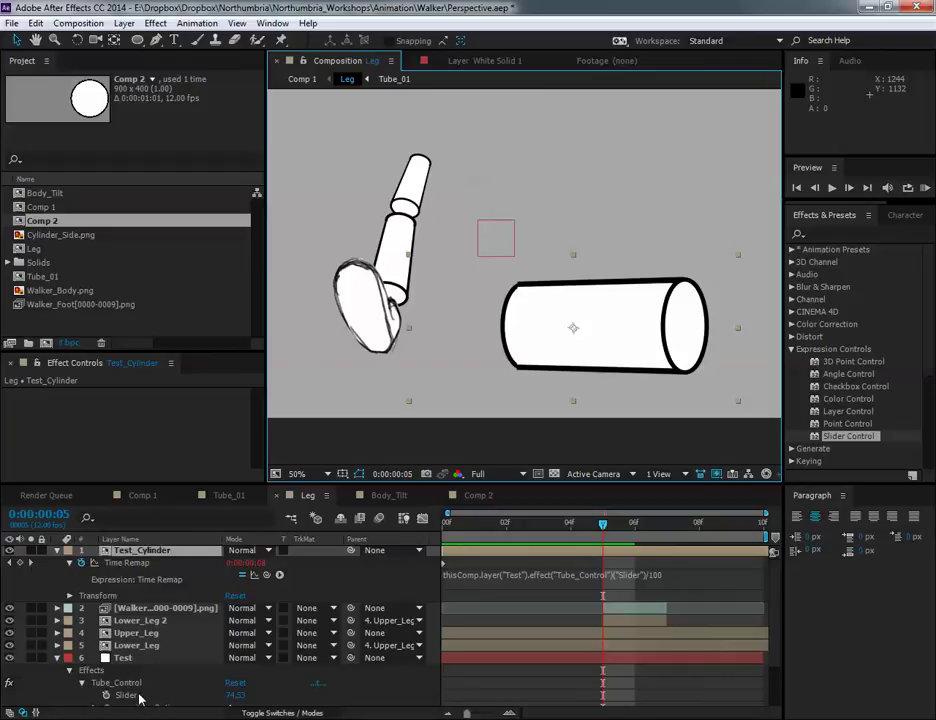
Open the recent project Monster.aep, saving the changes to Perspective.aep.
{"action": "left_click", "coordinate": [10, 22]}
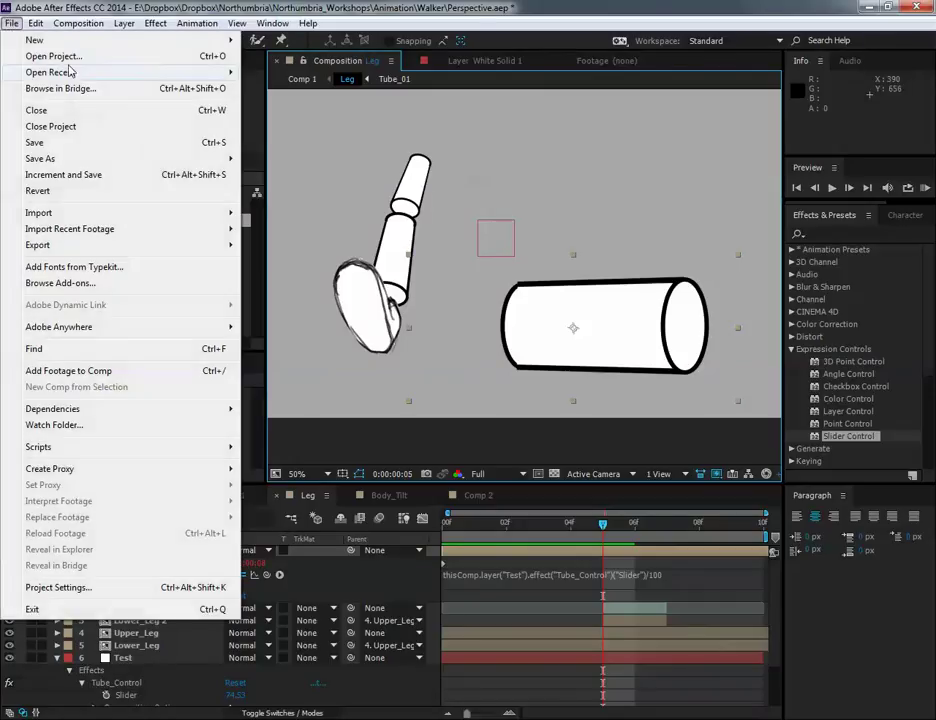
{"action": "mouse_move", "coordinate": [69, 72]}
{"action": "left_click", "coordinate": [340, 88]}
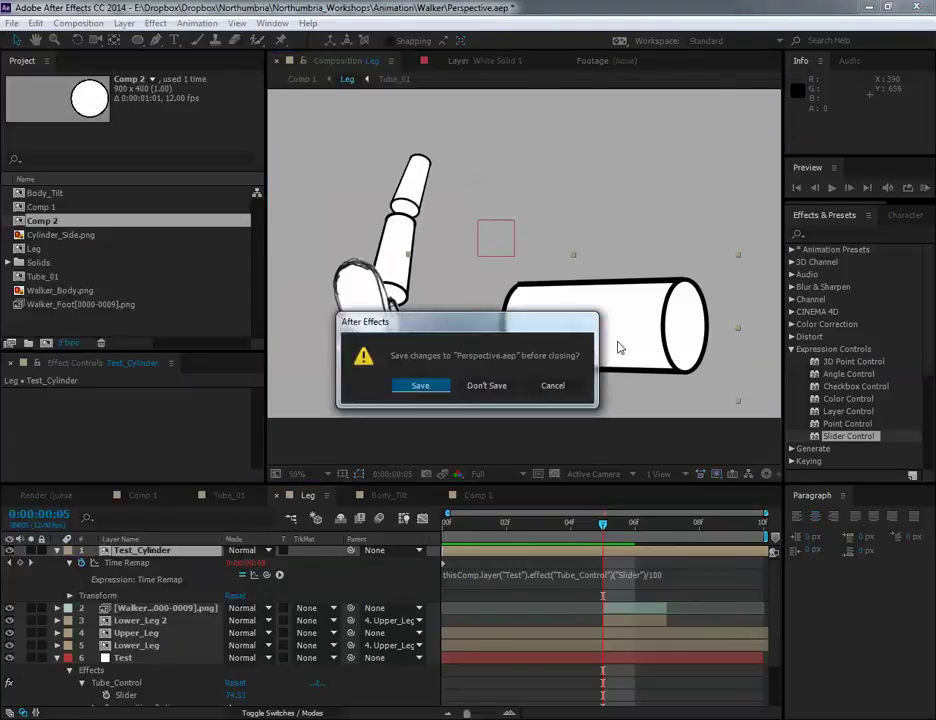
{"action": "left_click", "coordinate": [372, 384]}
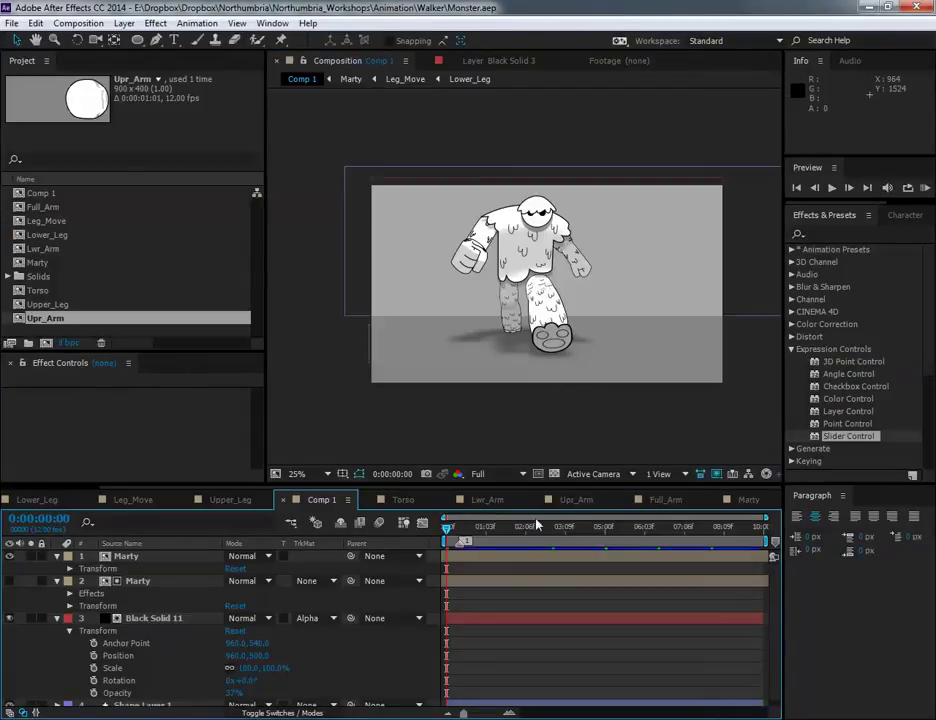
Preview the monster's walk animation in Comp 1 and look closely at its legs.
{"action": "left_click_drag", "start_coordinate": [480, 529], "coordinate": [494, 540]}
{"action": "key", "text": "space"}
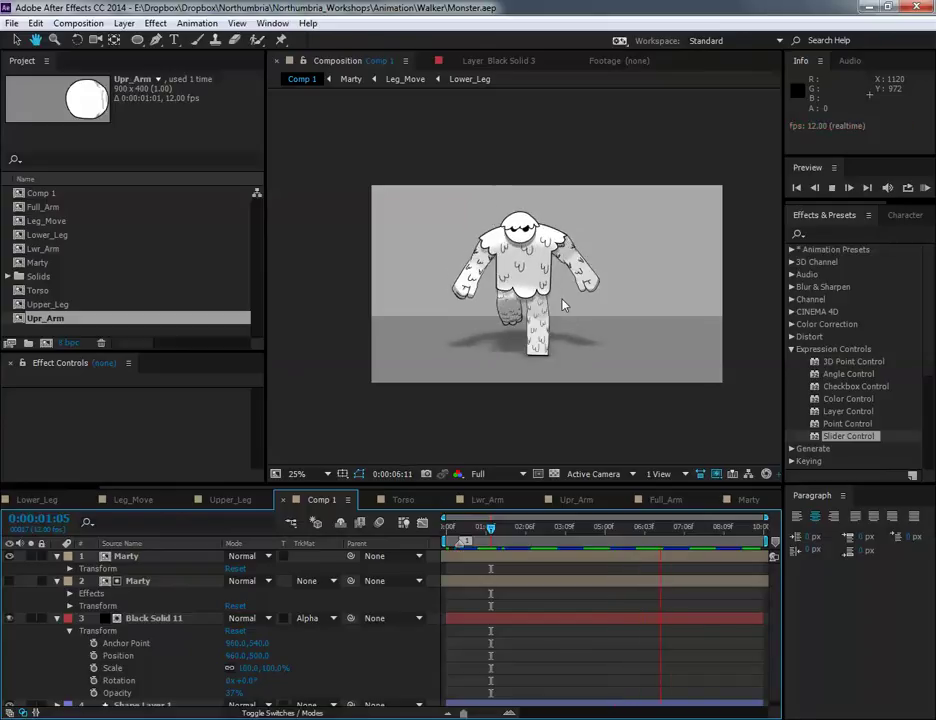
{"action": "key", "text": "space"}
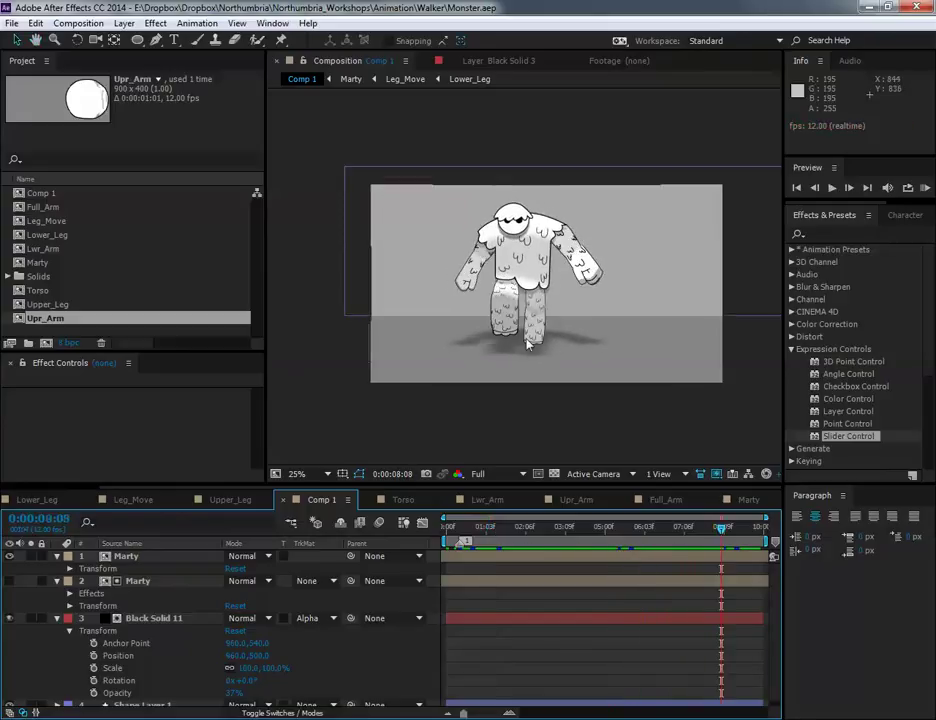
{"action": "scroll", "coordinate": [537, 332], "scroll_direction": "up", "scroll_amount": 1}
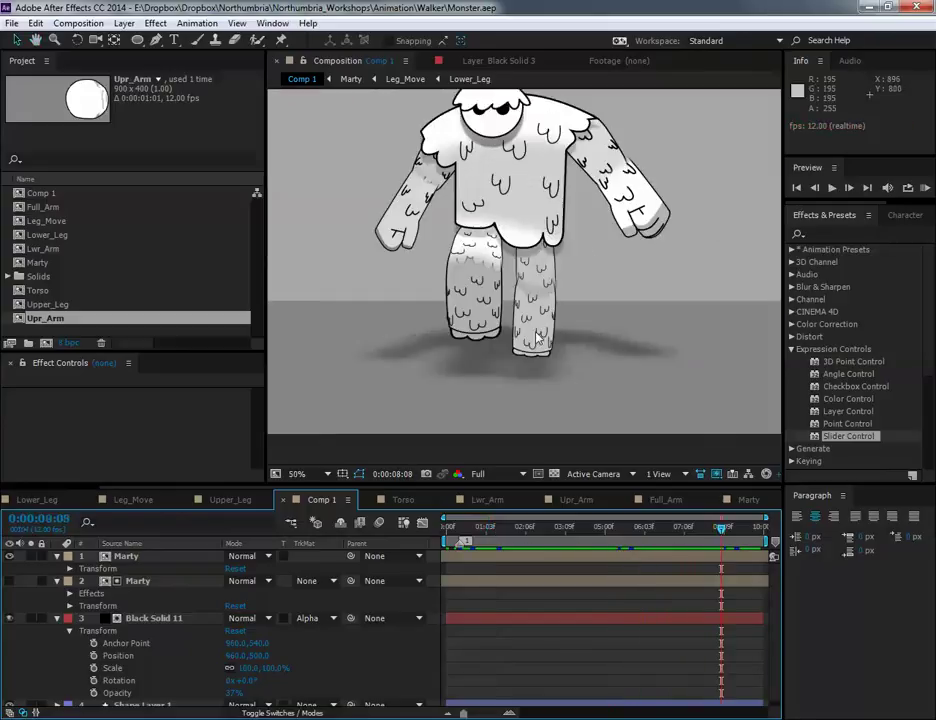
Scrub through the Upr_Arm and Full_Arm compositions to examine how the arm turns and bends.
{"action": "left_click", "coordinate": [583, 503]}
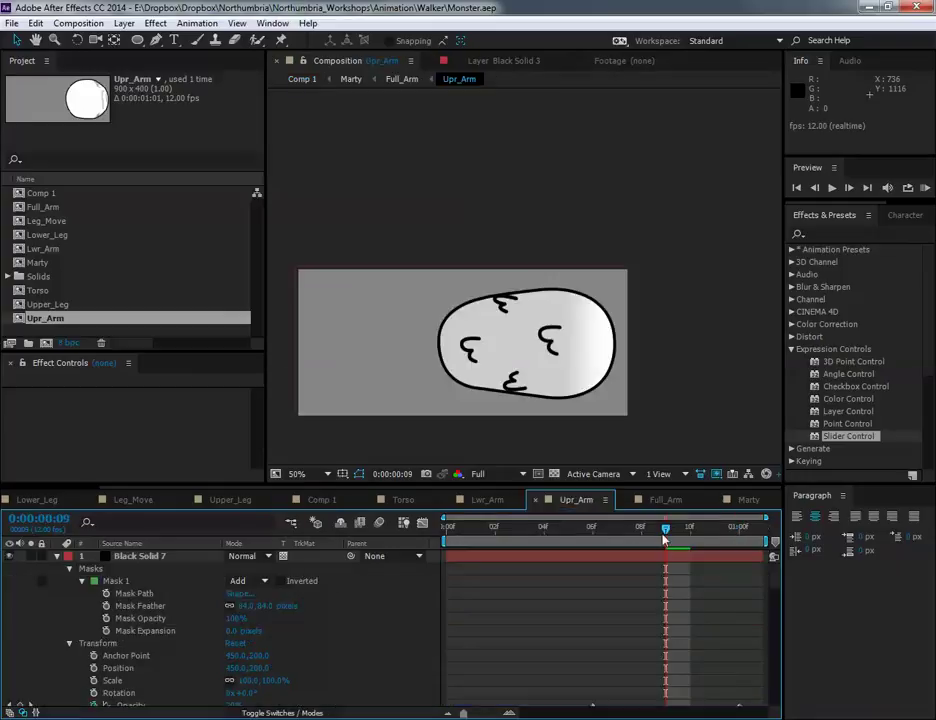
{"action": "left_click_drag", "start_coordinate": [638, 537], "coordinate": [616, 535]}
{"action": "left_click", "coordinate": [662, 500]}
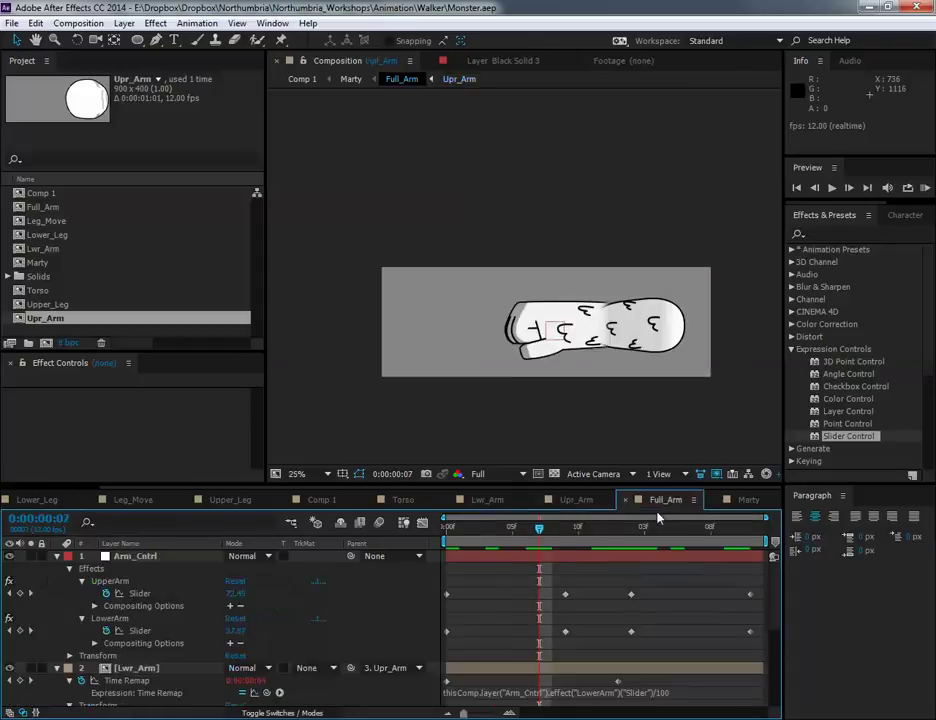
{"action": "left_click_drag", "start_coordinate": [548, 533], "coordinate": [418, 549]}
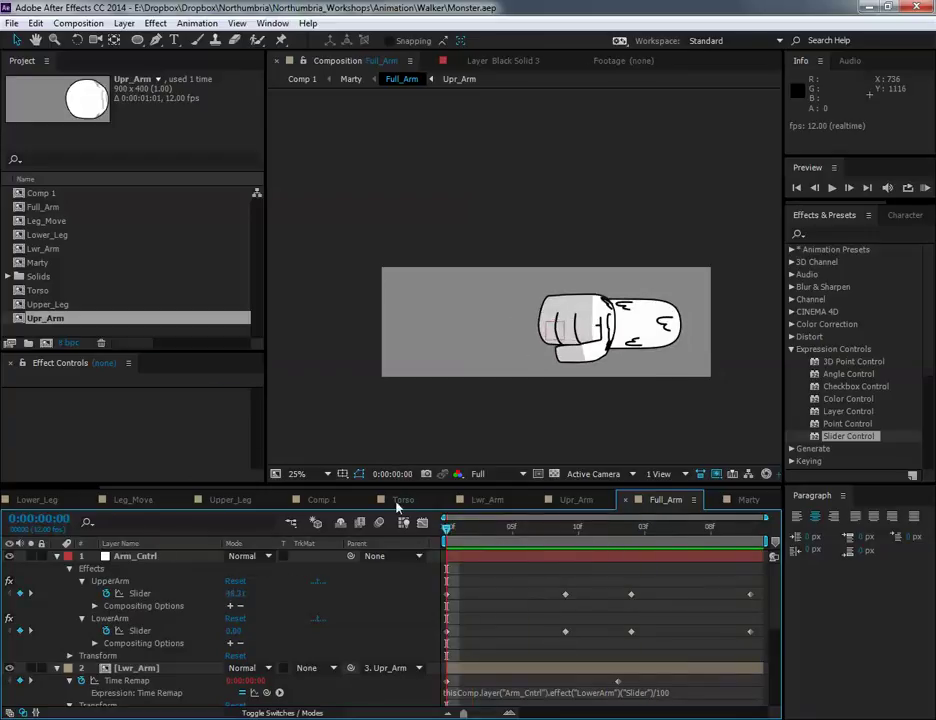
Scrub back and forth through the Torso composition to examine the body's tilt and fur strokes.
{"action": "left_click", "coordinate": [403, 499]}
{"action": "left_click_drag", "start_coordinate": [503, 536], "coordinate": [567, 537]}
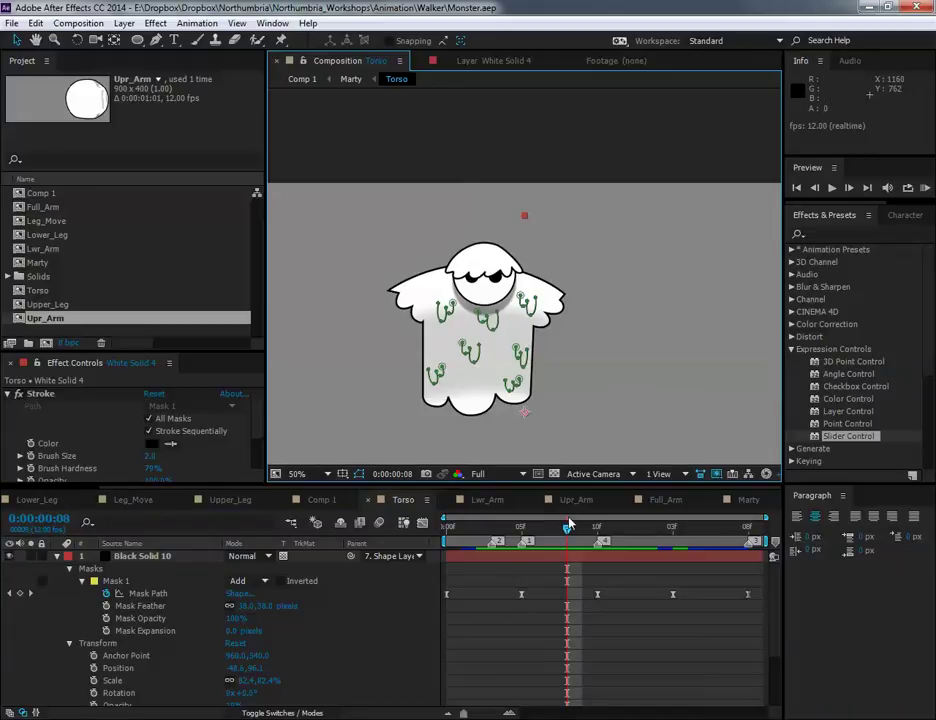
{"action": "left_click_drag", "start_coordinate": [568, 524], "coordinate": [672, 541]}
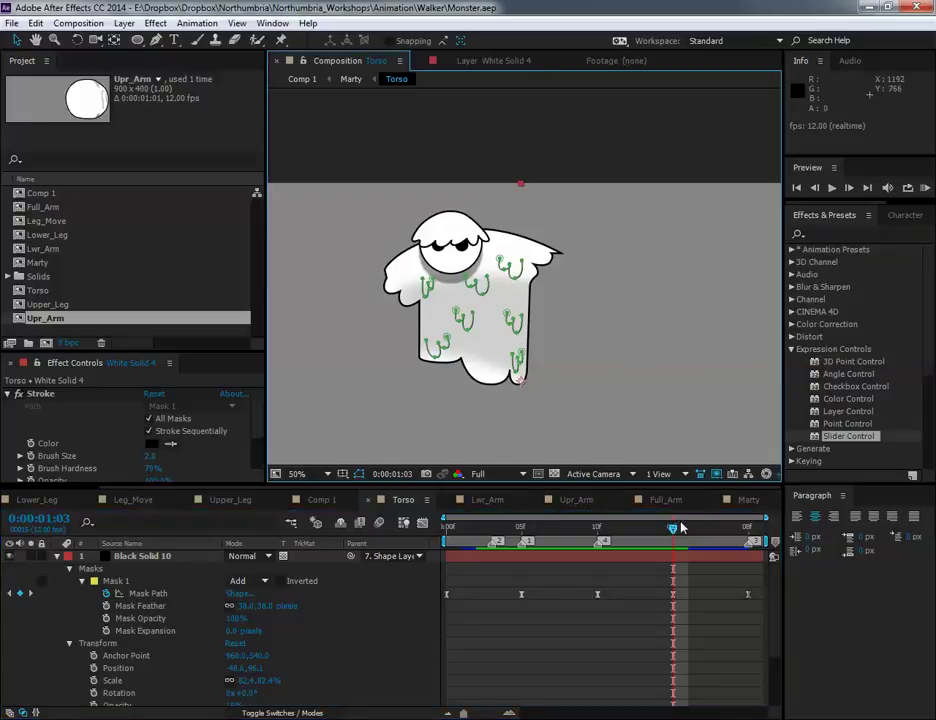
{"action": "left_click_drag", "start_coordinate": [680, 527], "coordinate": [612, 527]}
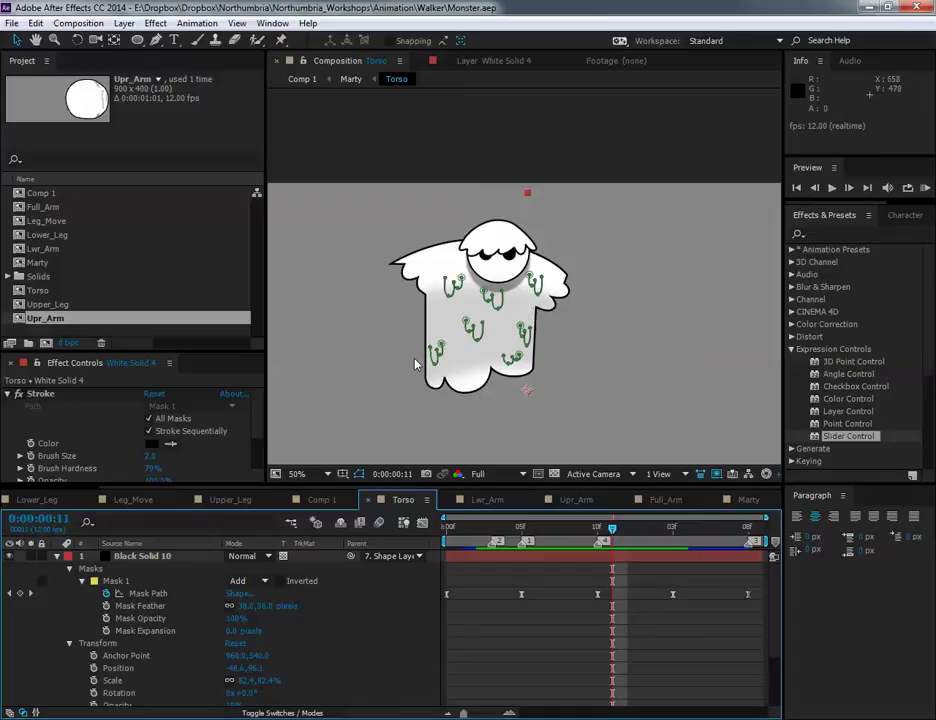
{"action": "left_click_drag", "start_coordinate": [612, 533], "coordinate": [717, 547]}
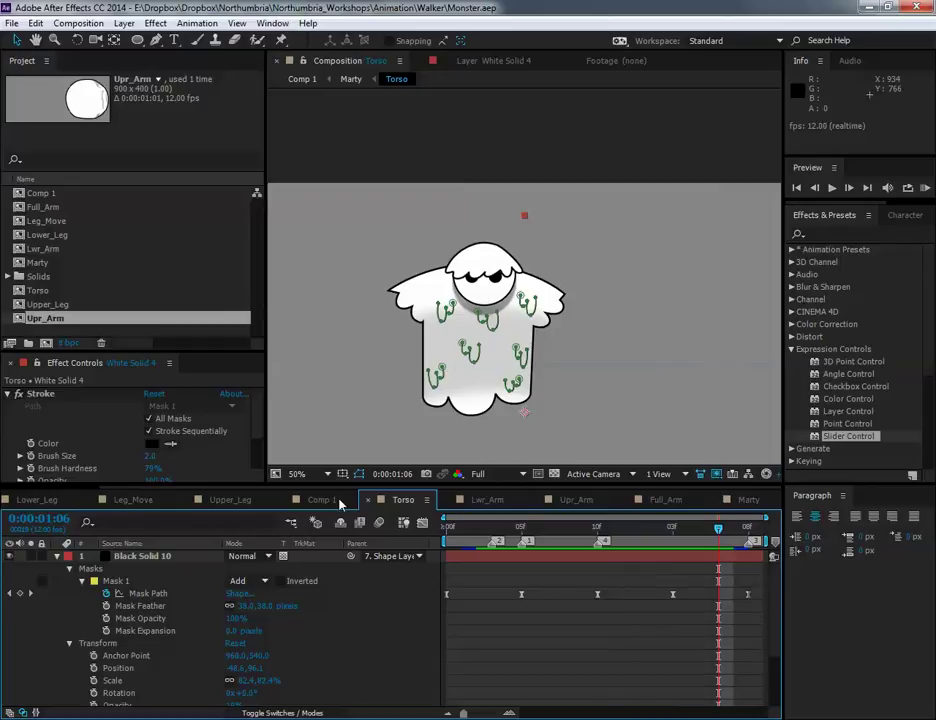
View the Upper_Leg composition and play the Leg_Move composition from its start to examine the leg animation.
{"action": "left_click", "coordinate": [244, 506]}
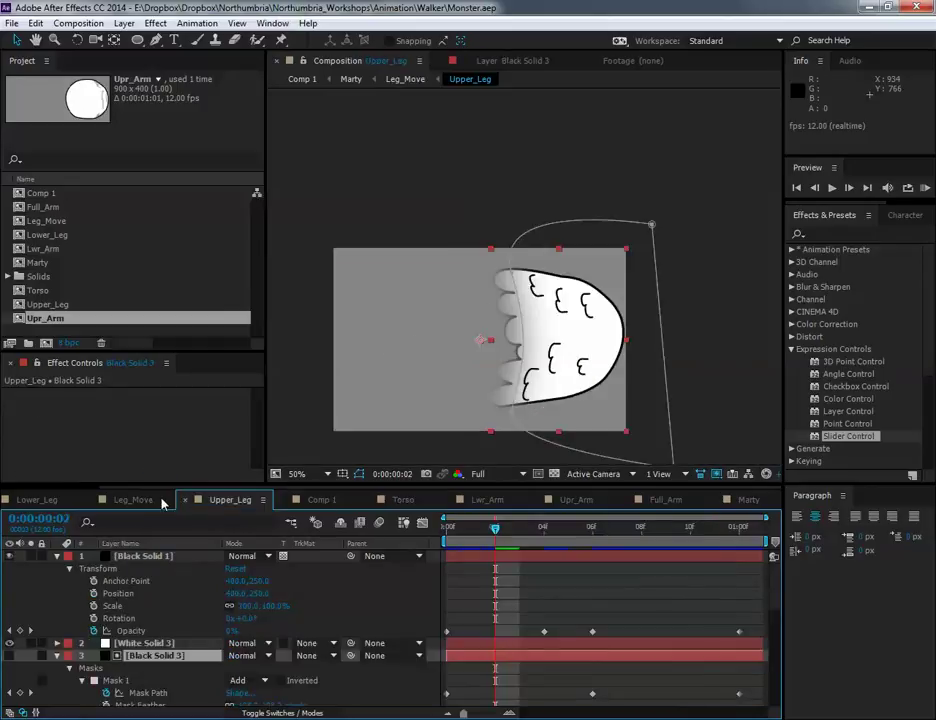
{"action": "left_click", "coordinate": [160, 500]}
{"action": "left_click", "coordinate": [450, 531]}
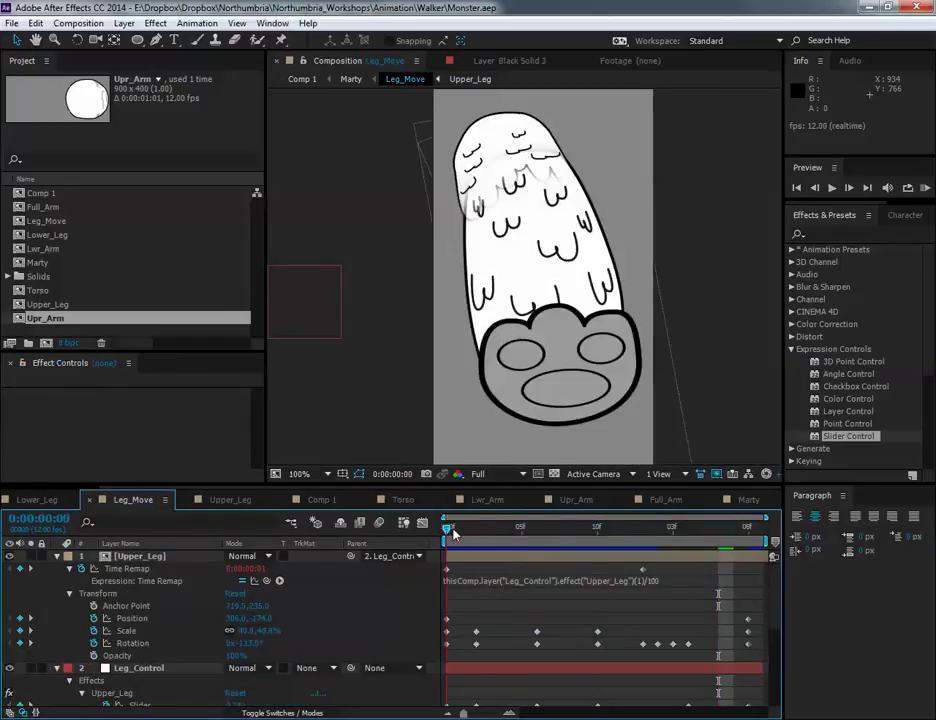
{"action": "key", "text": "space"}
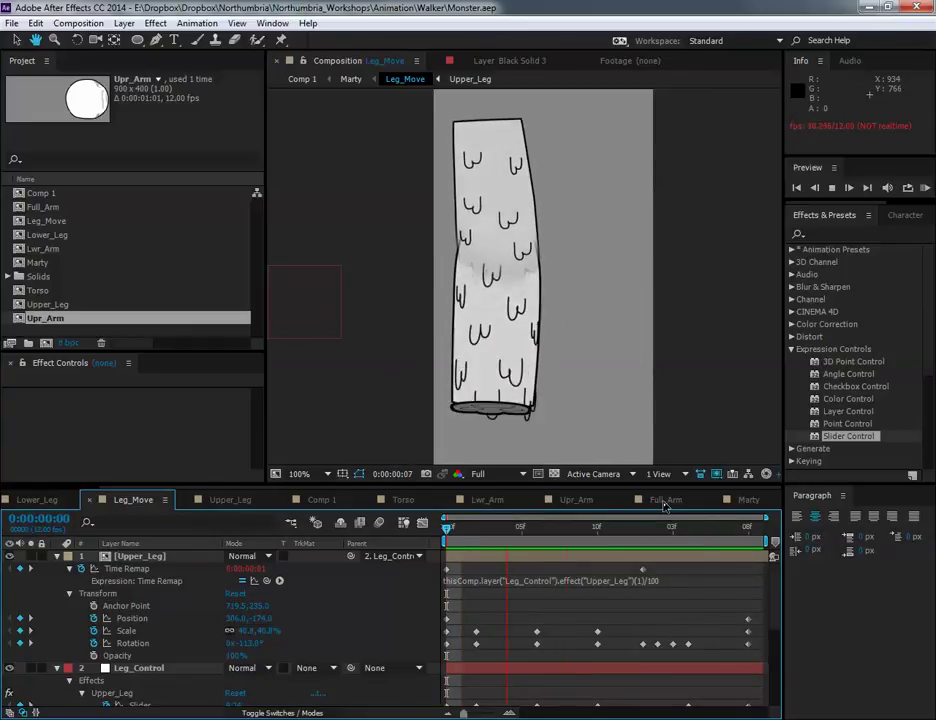
{"action": "key", "text": "space"}
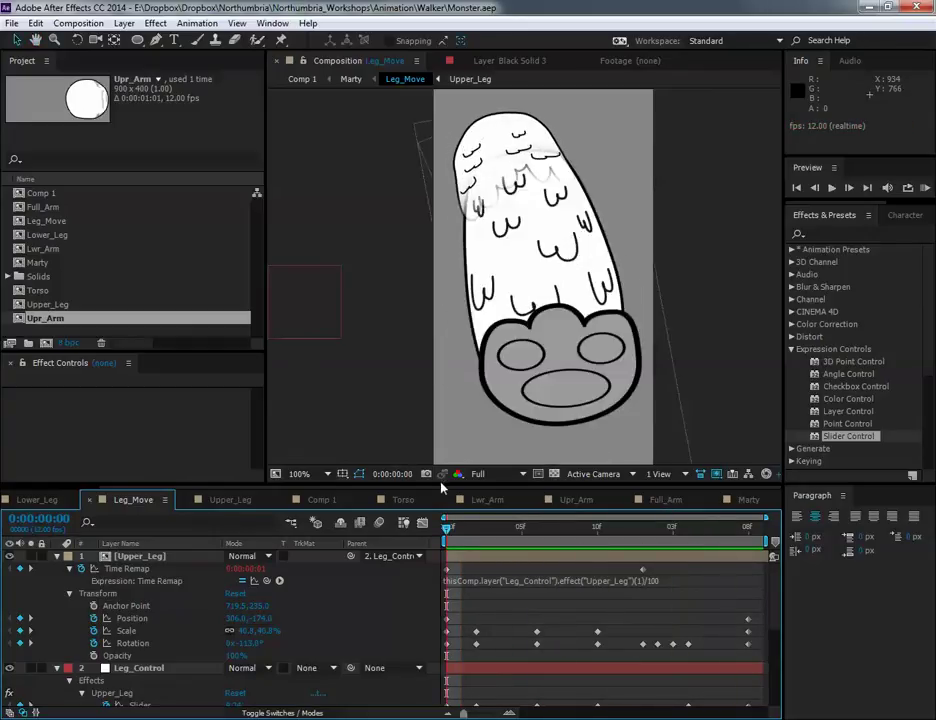
Replay the full monster walk in Comp 1 with the whole frame in view, and scrub through it.
{"action": "left_click", "coordinate": [319, 500]}
{"action": "key", "text": "space"}
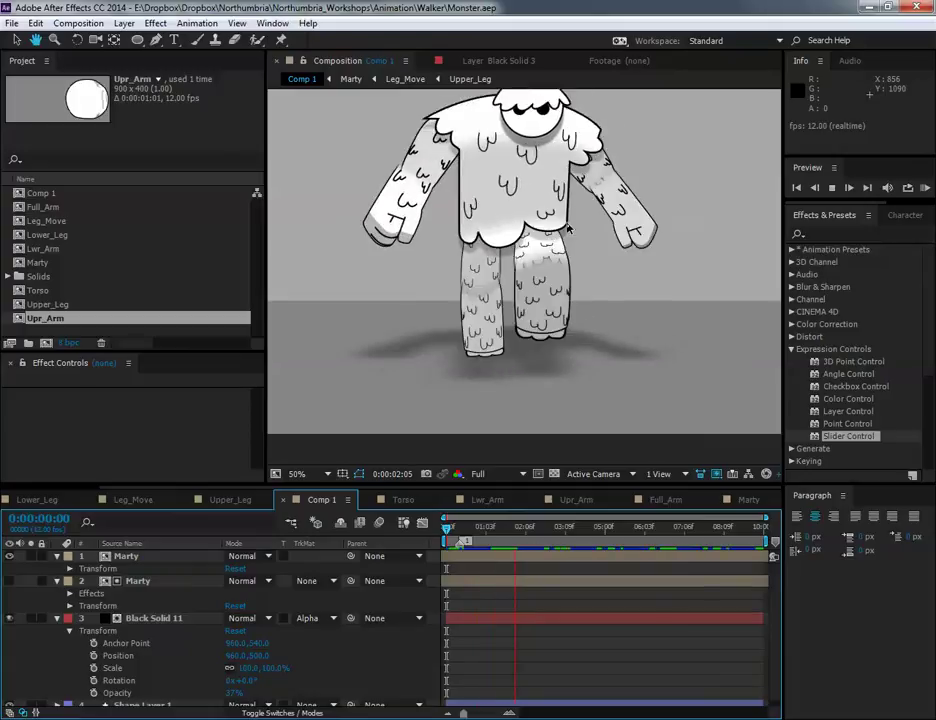
{"action": "scroll", "coordinate": [580, 288], "scroll_direction": "down", "scroll_amount": 2}
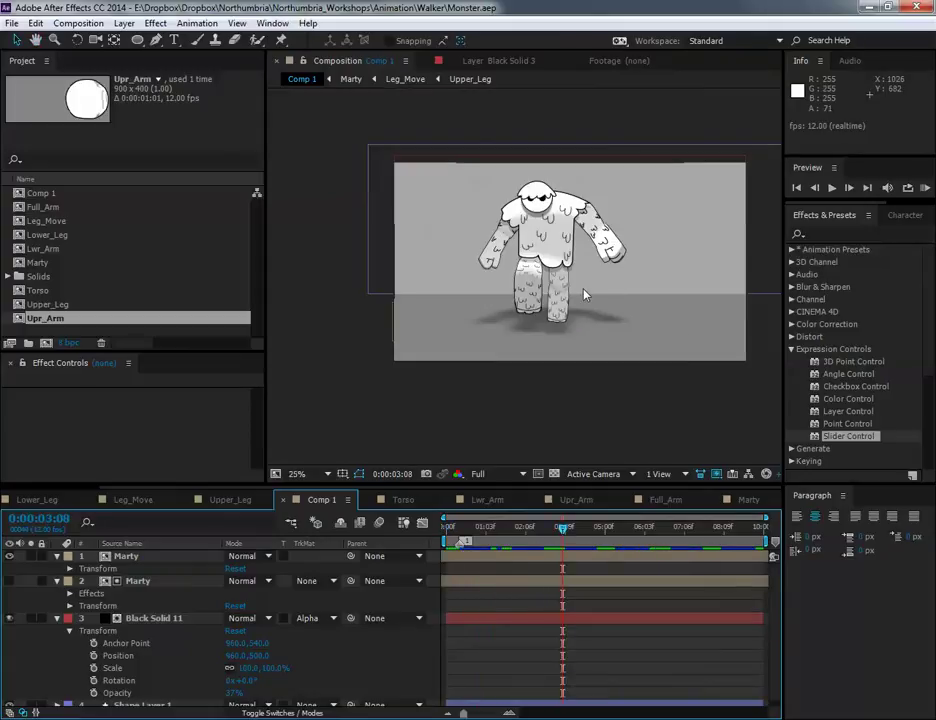
{"action": "key", "text": "space"}
{"action": "key", "text": "space"}
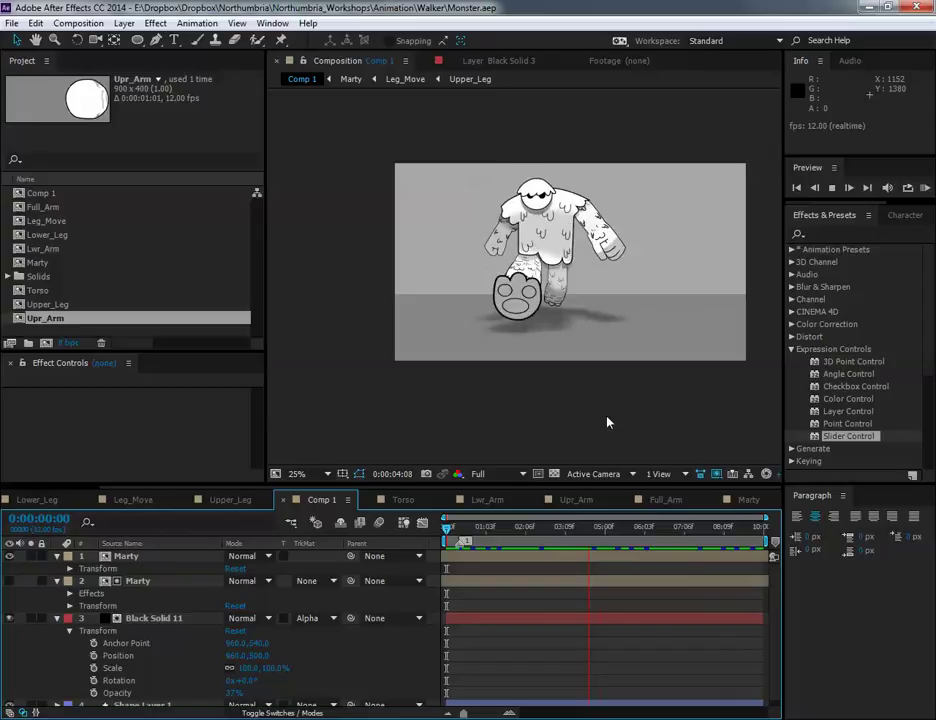
{"action": "key", "text": "space"}
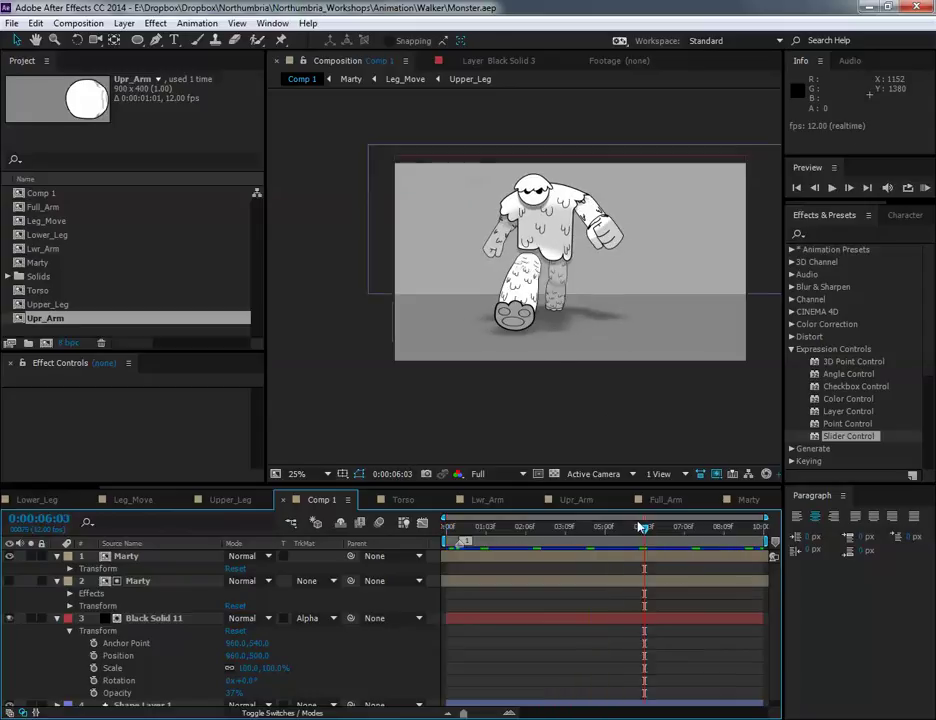
{"action": "left_click_drag", "start_coordinate": [544, 532], "coordinate": [505, 539]}
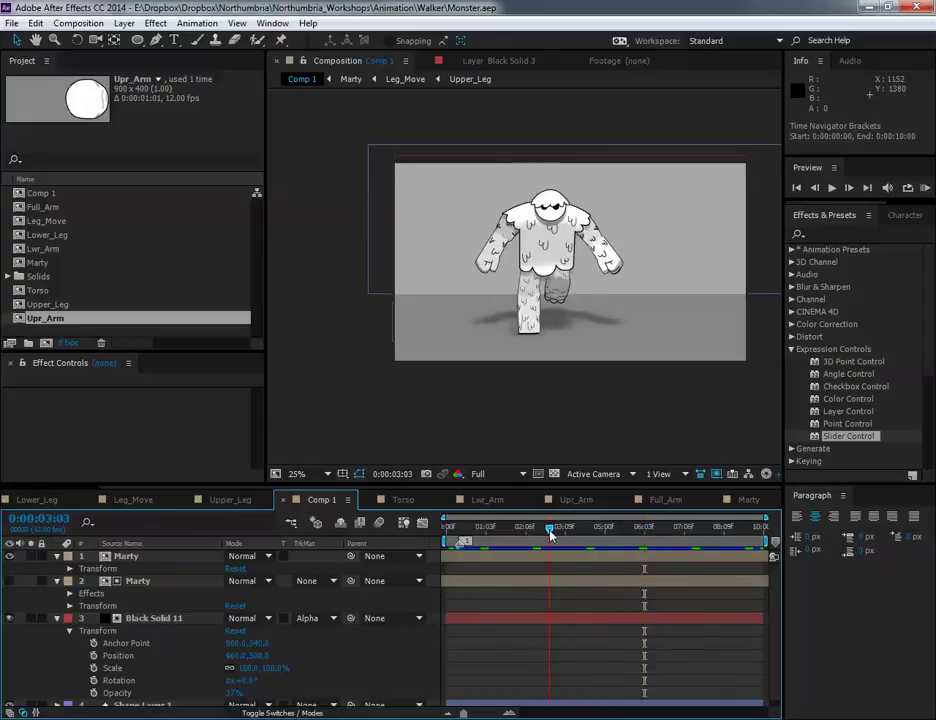